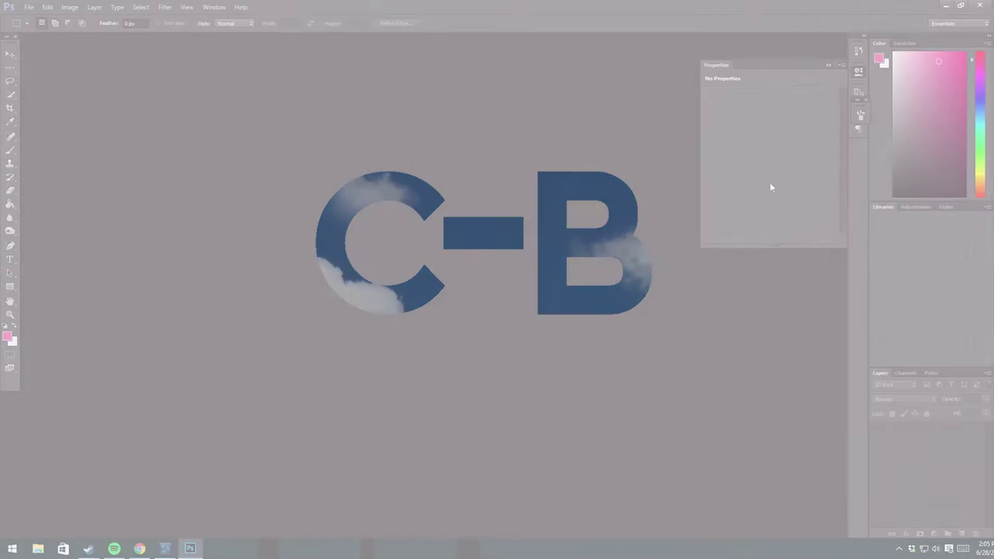
Create a new 2400 × 3200 px document at 300 ppi.
{"action": "left_click", "coordinate": [28, 7]}
{"action": "left_click", "coordinate": [36, 18]}
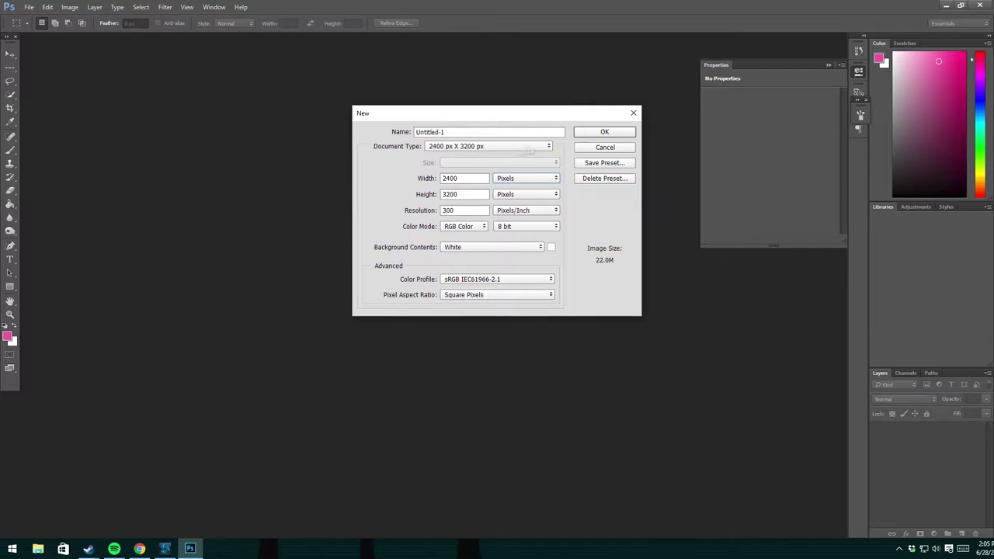
{"action": "left_click", "coordinate": [622, 137]}
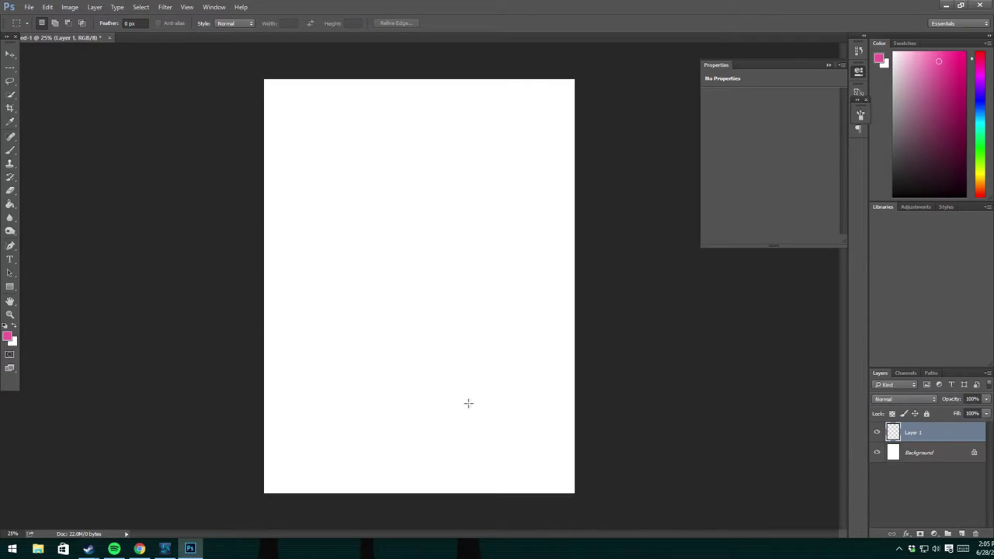
Select the Brush and set black as the painting colour, undoing the test strokes.
{"action": "key", "text": "b"}
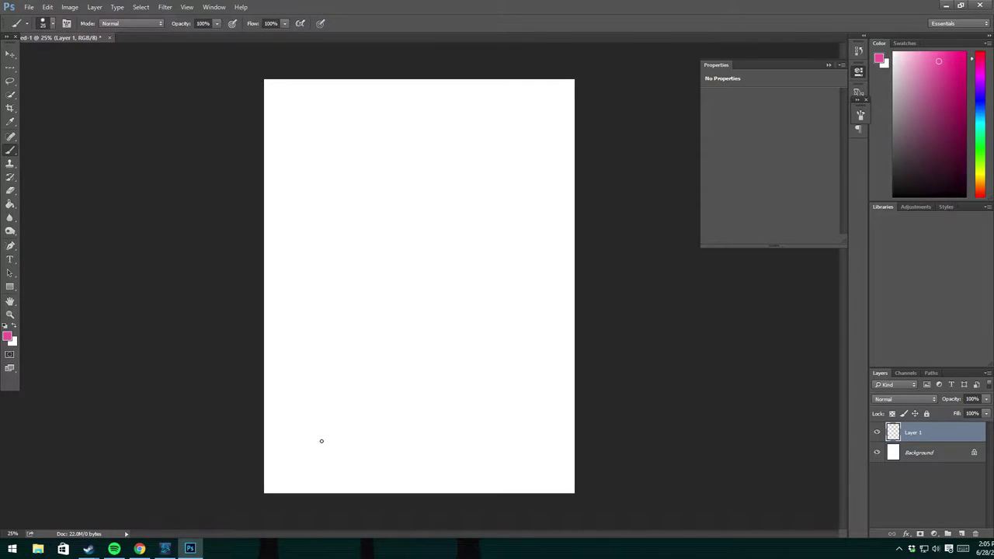
{"action": "left_click_drag", "start_coordinate": [382, 236], "coordinate": [395, 331]}
{"action": "key", "text": "ctrl+z"}
{"action": "left_click", "coordinate": [7, 336]}
{"action": "left_click", "coordinate": [95, 468]}
{"action": "left_click", "coordinate": [328, 329]}
{"action": "key", "text": "ctrl+plus"}
{"action": "scroll", "coordinate": [428, 400], "scroll_direction": "up", "scroll_amount": 5}
{"action": "mouse_move", "coordinate": [459, 315]}
{"action": "left_mouse_down"}
{"action": "mouse_move", "coordinate": [459, 402]}
{"action": "mouse_move", "coordinate": [468, 352]}
{"action": "left_mouse_up"}
{"action": "key", "text": "ctrl+z"}
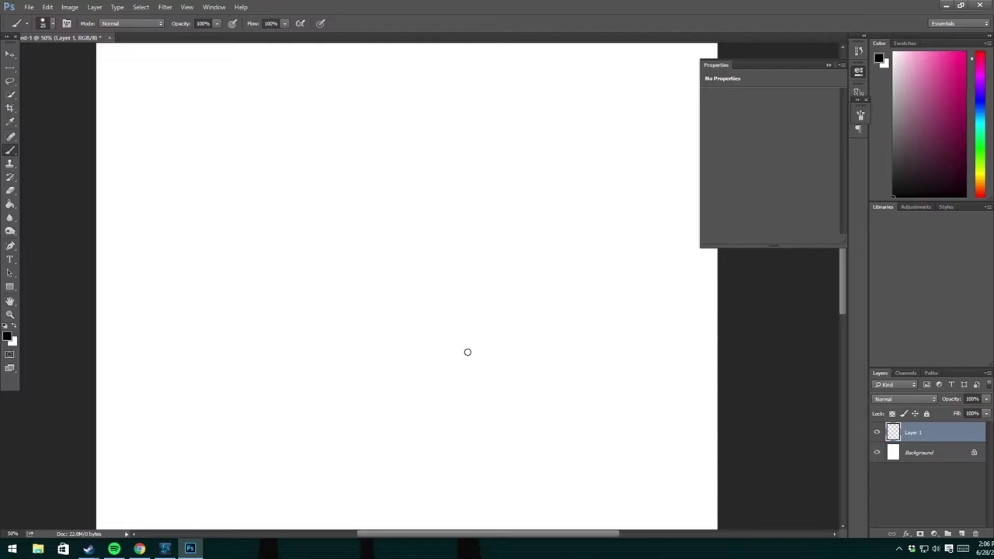
Undo a couple of trial strokes, zoom to 50% and draw the left nostril curve.
{"action": "key", "text": "ctrl+minus"}
{"action": "key", "text": "ctrl+minus"}
{"action": "left_click_drag", "start_coordinate": [406, 232], "coordinate": [377, 357]}
{"action": "key", "text": "ctrl+z"}
{"action": "left_click_drag", "start_coordinate": [463, 272], "coordinate": [413, 406]}
{"action": "key", "text": "ctrl+z"}
{"action": "key", "text": "ctrl+plus"}
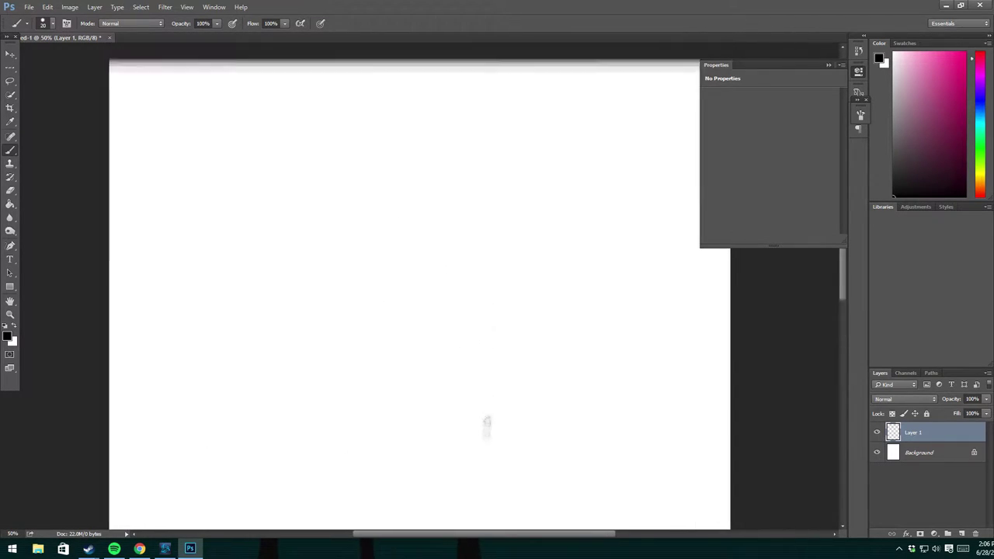
{"action": "left_click_drag", "start_coordinate": [337, 327], "coordinate": [350, 283]}
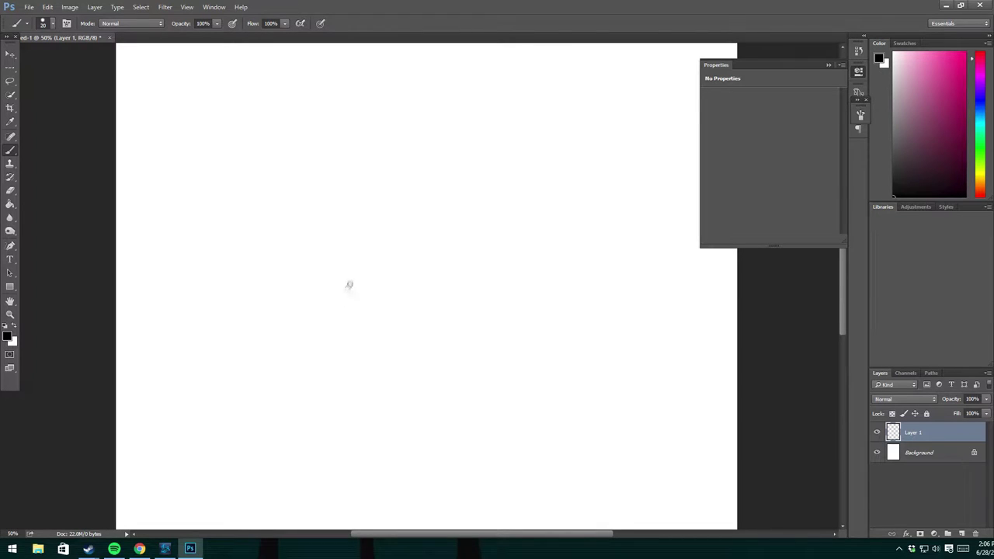
Draw the right nostril, then scale the nostril pair to about 76% and shift it right.
{"action": "left_click_drag", "start_coordinate": [461, 281], "coordinate": [464, 333]}
{"action": "key", "text": "l"}
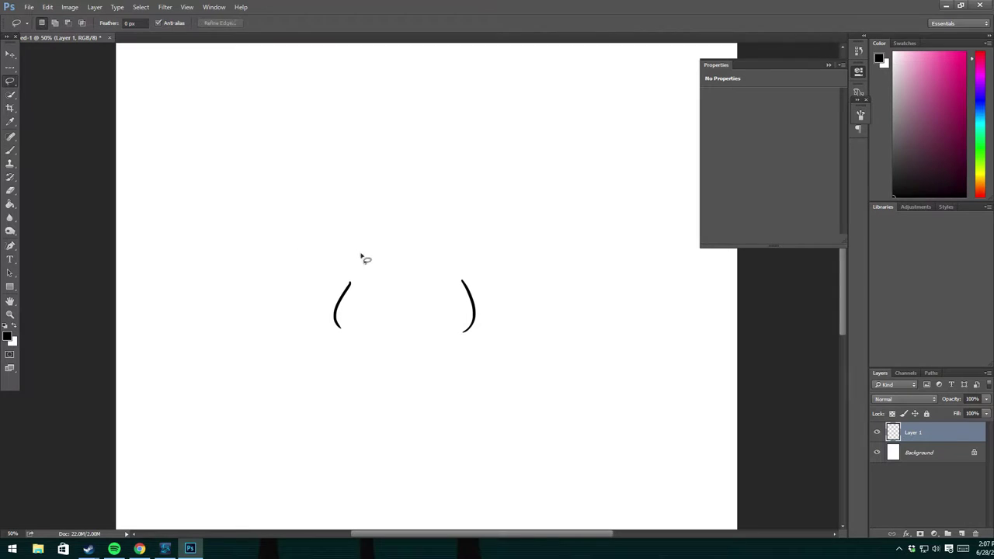
{"action": "left_click_drag", "start_coordinate": [362, 258], "coordinate": [354, 264]}
{"action": "key", "text": "ctrl+t"}
{"action": "left_click_drag", "start_coordinate": [515, 247], "coordinate": [475, 276]}
{"action": "left_click_drag", "start_coordinate": [401, 334], "coordinate": [459, 329]}
{"action": "key", "text": "Return"}
Try connecting strokes between and below the nostrils, undoing each one.
{"action": "key", "text": "b"}
{"action": "left_click_drag", "start_coordinate": [418, 257], "coordinate": [412, 348]}
{"action": "key", "text": "ctrl+z"}
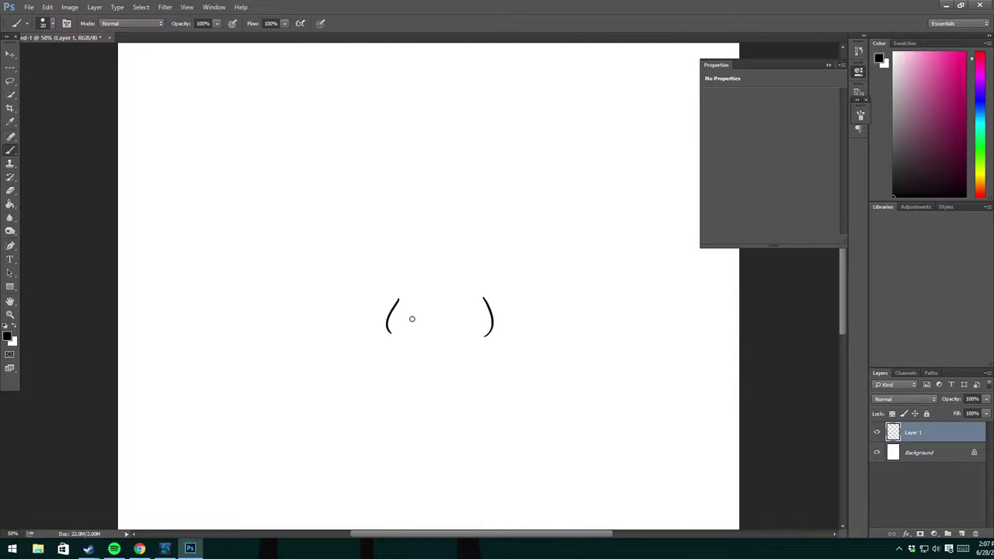
{"action": "left_click_drag", "start_coordinate": [392, 311], "coordinate": [413, 263]}
{"action": "key", "text": "ctrl+z"}
{"action": "mouse_move", "coordinate": [418, 346]}
{"action": "left_mouse_down"}
{"action": "mouse_move", "coordinate": [432, 372]}
{"action": "mouse_move", "coordinate": [519, 374]}
{"action": "left_mouse_up"}
{"action": "key", "text": "ctrl+z"}
{"action": "key", "text": "ctrl+z"}
{"action": "key", "text": "ctrl+z"}
{"action": "key", "text": "ctrl+z"}
{"action": "mouse_move", "coordinate": [400, 375]}
{"action": "left_mouse_down"}
{"action": "mouse_move", "coordinate": [451, 363]}
{"action": "mouse_move", "coordinate": [517, 381]}
{"action": "mouse_move", "coordinate": [360, 395]}
{"action": "left_mouse_up"}
{"action": "key", "text": "ctrl+z"}
Try several upper-lip strokes under the nose and step back through them.
{"action": "left_click_drag", "start_coordinate": [417, 364], "coordinate": [362, 392]}
{"action": "key", "text": "ctrl+alt+z"}
{"action": "key", "text": "ctrl+alt+z"}
{"action": "key", "text": "ctrl+alt+z"}
{"action": "key", "text": "ctrl+alt+z"}
{"action": "mouse_move", "coordinate": [433, 360]}
{"action": "left_mouse_down"}
{"action": "mouse_move", "coordinate": [381, 365]}
{"action": "mouse_move", "coordinate": [498, 351]}
{"action": "left_mouse_up"}
{"action": "key", "text": "ctrl+alt+z"}
{"action": "key", "text": "ctrl+alt+z"}
{"action": "key", "text": "ctrl+alt+z"}
{"action": "mouse_move", "coordinate": [444, 360]}
{"action": "left_mouse_down"}
{"action": "mouse_move", "coordinate": [533, 355]}
{"action": "mouse_move", "coordinate": [523, 369]}
{"action": "left_mouse_up"}
{"action": "key", "text": "ctrl+alt+z"}
{"action": "key", "text": "ctrl+alt+z"}
{"action": "left_click_drag", "start_coordinate": [435, 357], "coordinate": [533, 381]}
{"action": "key", "text": "ctrl+alt+z"}
{"action": "key", "text": "ctrl+alt+z"}
Draw the upper lip outline, lower-lip arc and the line between the lips.
{"action": "mouse_move", "coordinate": [433, 362]}
{"action": "left_mouse_down"}
{"action": "mouse_move", "coordinate": [383, 372]}
{"action": "mouse_move", "coordinate": [505, 354]}
{"action": "mouse_move", "coordinate": [526, 384]}
{"action": "left_mouse_up"}
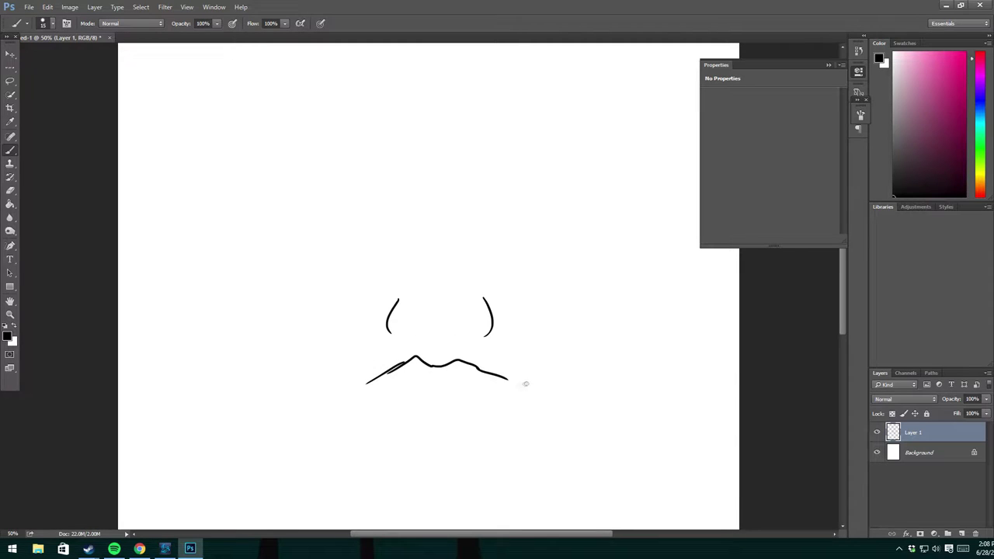
{"action": "left_click_drag", "start_coordinate": [466, 401], "coordinate": [406, 408]}
{"action": "left_click_drag", "start_coordinate": [368, 384], "coordinate": [505, 386]}
{"action": "key", "text": "ctrl+z"}
{"action": "left_click_drag", "start_coordinate": [425, 387], "coordinate": [497, 385]}
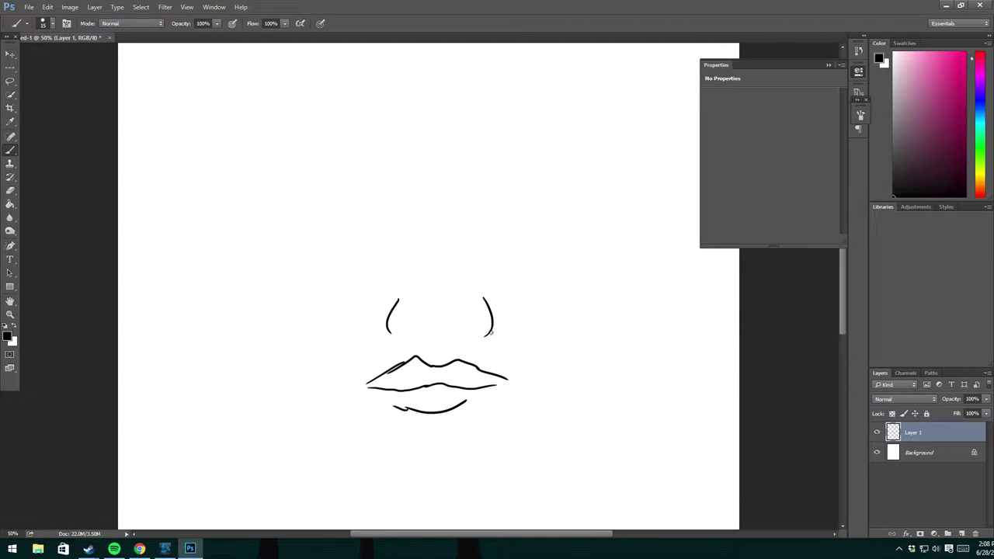
Draw the nose base line between the nostrils, trimming the overlong strokes.
{"action": "left_click_drag", "start_coordinate": [404, 330], "coordinate": [477, 332]}
{"action": "key", "text": "ctrl+z"}
{"action": "left_click_drag", "start_coordinate": [402, 331], "coordinate": [476, 333]}
{"action": "key", "text": "ctrl+z"}
Draw both sides of the nose bridge and the left eye's lids.
{"action": "left_click_drag", "start_coordinate": [411, 246], "coordinate": [406, 270]}
{"action": "left_click_drag", "start_coordinate": [468, 247], "coordinate": [473, 278]}
{"action": "left_click_drag", "start_coordinate": [404, 229], "coordinate": [339, 226]}
{"action": "key", "text": "ctrl+z"}
{"action": "mouse_move", "coordinate": [404, 229]}
{"action": "left_mouse_down"}
{"action": "mouse_move", "coordinate": [337, 227]}
{"action": "mouse_move", "coordinate": [370, 242]}
{"action": "mouse_move", "coordinate": [412, 233]}
{"action": "left_mouse_up"}
{"action": "key", "text": "ctrl+z"}
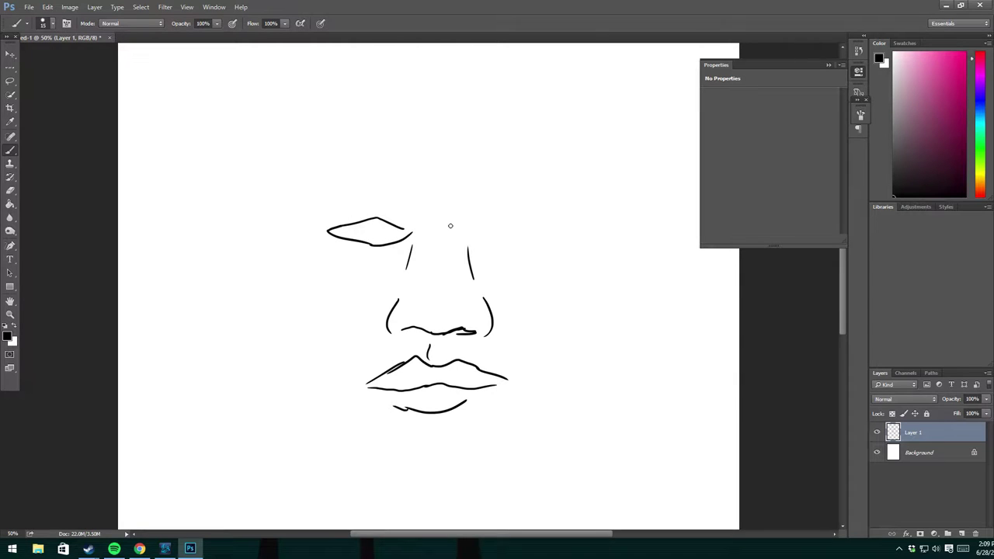
Draw the right eye's arched upper lid and closing lower lid.
{"action": "left_click_drag", "start_coordinate": [487, 231], "coordinate": [561, 233]}
{"action": "key", "text": "ctrl+z"}
{"action": "left_click_drag", "start_coordinate": [479, 230], "coordinate": [582, 233]}
{"action": "key", "text": "ctrl+z"}
{"action": "key", "text": "ctrl+z"}
{"action": "key", "text": "ctrl+z"}
{"action": "key", "text": "ctrl+z"}
{"action": "mouse_move", "coordinate": [483, 232]}
{"action": "left_mouse_down"}
{"action": "mouse_move", "coordinate": [558, 233]}
{"action": "mouse_move", "coordinate": [532, 249]}
{"action": "left_mouse_up"}
{"action": "key", "text": "ctrl+z"}
{"action": "key", "text": "ctrl+z"}
{"action": "left_click_drag", "start_coordinate": [481, 230], "coordinate": [512, 244]}
{"action": "key", "text": "ctrl+z"}
{"action": "key", "text": "ctrl+z"}
{"action": "mouse_move", "coordinate": [565, 236]}
{"action": "left_mouse_down"}
{"action": "mouse_move", "coordinate": [484, 239]}
{"action": "mouse_move", "coordinate": [564, 236]}
{"action": "left_mouse_up"}
{"action": "key", "text": "ctrl+z"}
{"action": "mouse_move", "coordinate": [482, 239]}
{"action": "left_mouse_down"}
{"action": "mouse_move", "coordinate": [569, 235]}
{"action": "mouse_move", "coordinate": [481, 240]}
{"action": "mouse_move", "coordinate": [488, 229]}
{"action": "left_mouse_up"}
{"action": "key", "text": "ctrl+z"}
{"action": "key", "text": "ctrl+z"}
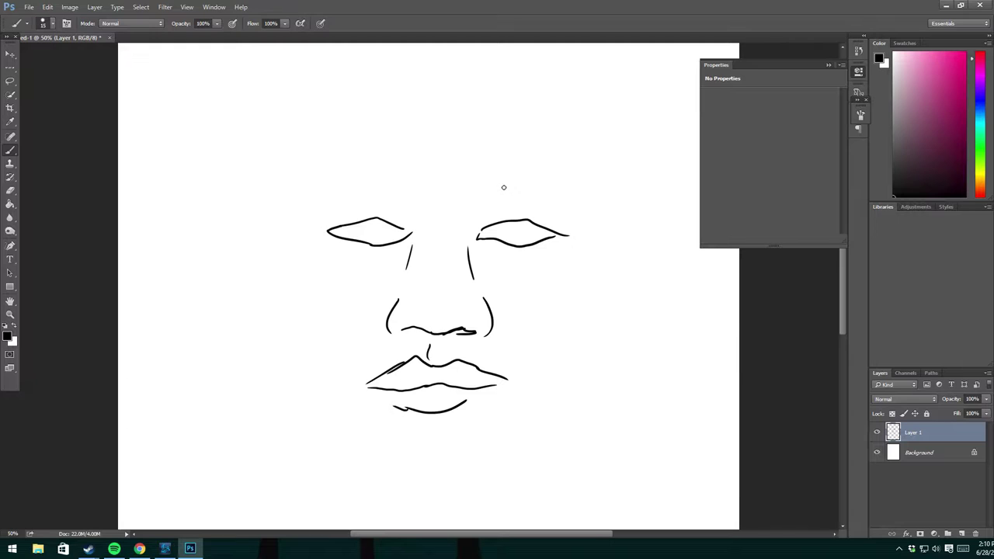
Draw the left eyebrow above the eye, removing its extra hook.
{"action": "mouse_move", "coordinate": [414, 211]}
{"action": "left_mouse_down"}
{"action": "mouse_move", "coordinate": [418, 193]}
{"action": "mouse_move", "coordinate": [285, 199]}
{"action": "left_mouse_up"}
{"action": "key", "text": "ctrl+z"}
{"action": "left_click_drag", "start_coordinate": [380, 201], "coordinate": [291, 210]}
{"action": "key", "text": "ctrl+z"}
{"action": "mouse_move", "coordinate": [376, 199]}
{"action": "left_mouse_down"}
{"action": "mouse_move", "coordinate": [310, 190]}
{"action": "mouse_move", "coordinate": [350, 181]}
{"action": "mouse_move", "coordinate": [419, 191]}
{"action": "left_mouse_up"}
{"action": "key", "text": "ctrl+z"}
Shape the right eyebrow's arc and end hook, erasing and restoring its ends.
{"action": "mouse_move", "coordinate": [470, 215]}
{"action": "left_mouse_down"}
{"action": "mouse_move", "coordinate": [466, 192]}
{"action": "mouse_move", "coordinate": [588, 226]}
{"action": "left_mouse_up"}
{"action": "key", "text": "ctrl+z"}
{"action": "left_click_drag", "start_coordinate": [582, 189], "coordinate": [592, 227]}
{"action": "left_click_drag", "start_coordinate": [468, 194], "coordinate": [572, 188]}
{"action": "key", "text": "ctrl+z"}
{"action": "mouse_move", "coordinate": [466, 187]}
{"action": "left_mouse_down"}
{"action": "mouse_move", "coordinate": [581, 206]}
{"action": "mouse_move", "coordinate": [575, 183]}
{"action": "mouse_move", "coordinate": [553, 198]}
{"action": "mouse_move", "coordinate": [581, 213]}
{"action": "mouse_move", "coordinate": [550, 192]}
{"action": "mouse_move", "coordinate": [575, 248]}
{"action": "mouse_move", "coordinate": [565, 230]}
{"action": "left_mouse_up"}
{"action": "key", "text": "e"}
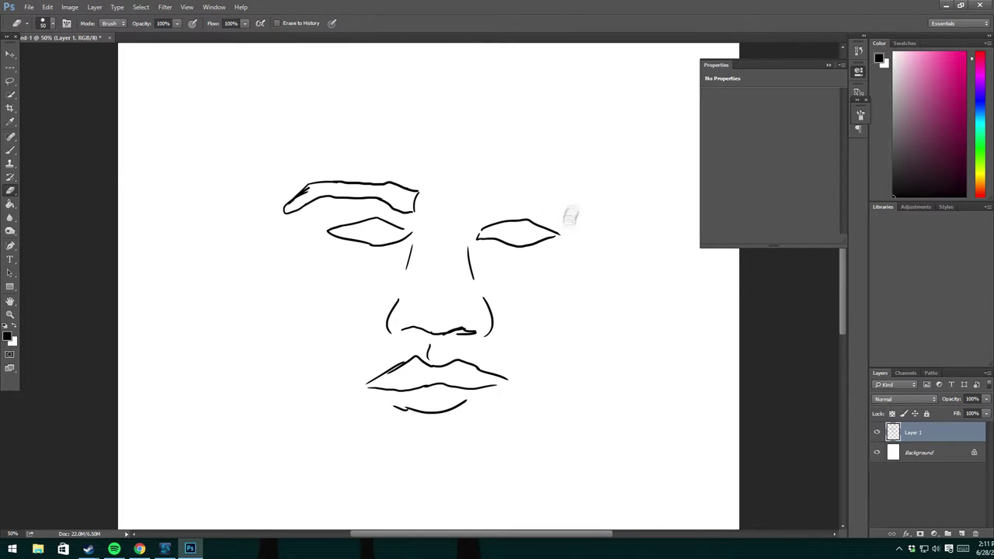
{"action": "key", "text": "b"}
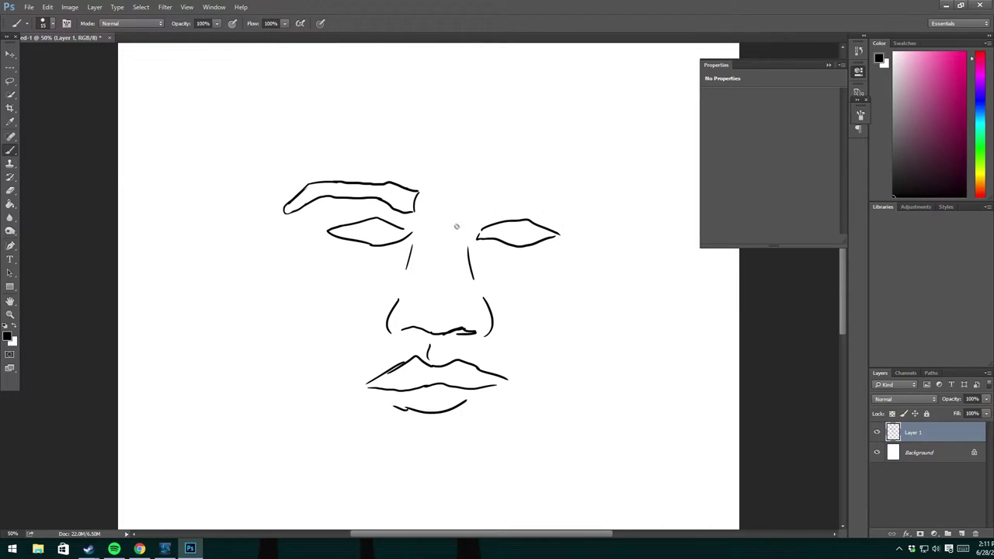
{"action": "key", "text": "e"}
{"action": "mouse_move", "coordinate": [411, 195]}
{"action": "left_mouse_down"}
{"action": "mouse_move", "coordinate": [420, 215]}
{"action": "mouse_move", "coordinate": [477, 186]}
{"action": "mouse_move", "coordinate": [581, 216]}
{"action": "left_mouse_up"}
{"action": "key", "text": "b"}
{"action": "key", "text": "ctrl+z"}
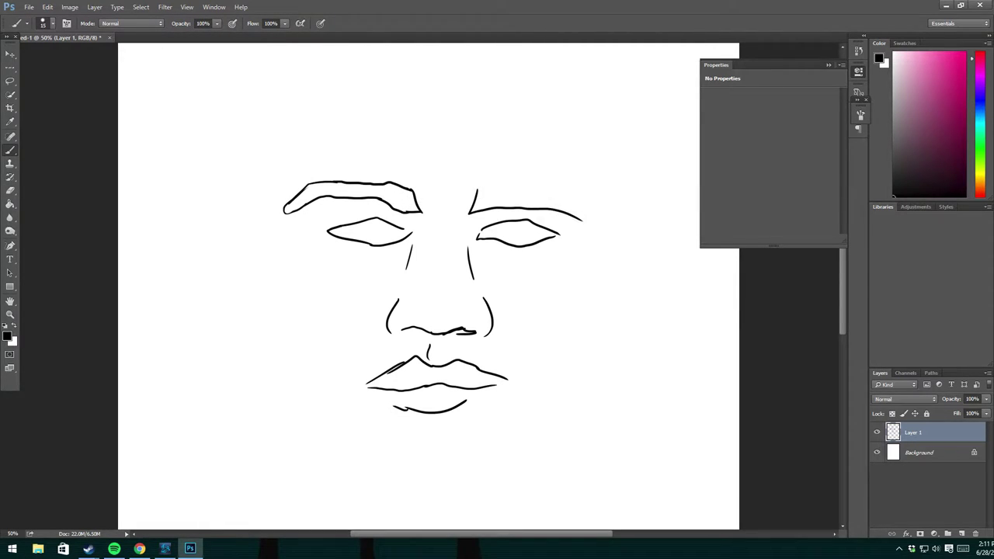
Draw the right eyebrow outline and the angled left and right jawlines.
{"action": "mouse_move", "coordinate": [470, 211]}
{"action": "left_mouse_down"}
{"action": "mouse_move", "coordinate": [556, 188]}
{"action": "mouse_move", "coordinate": [587, 220]}
{"action": "left_mouse_up"}
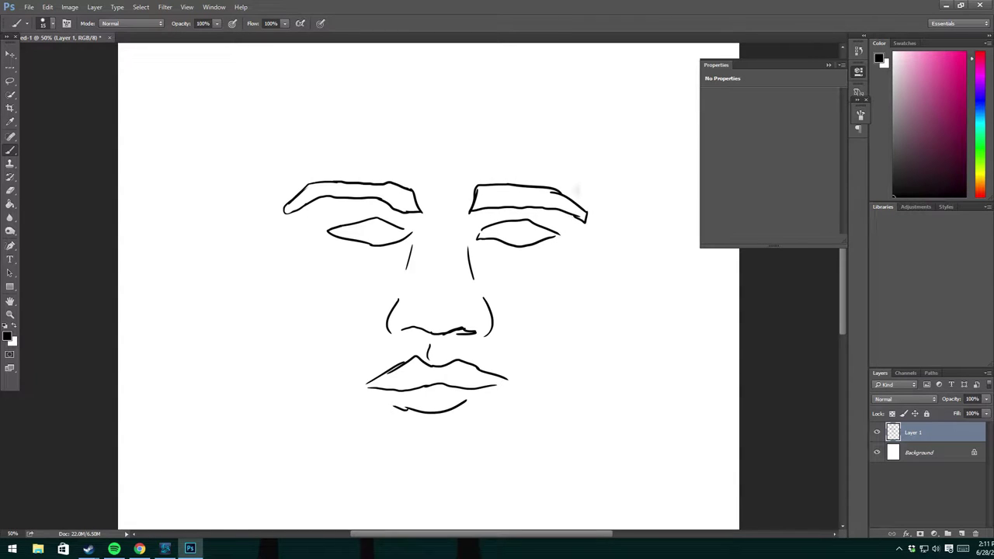
{"action": "left_click_drag", "start_coordinate": [584, 283], "coordinate": [528, 373]}
{"action": "left_click_drag", "start_coordinate": [292, 269], "coordinate": [361, 373]}
{"action": "key", "text": "ctrl+minus"}
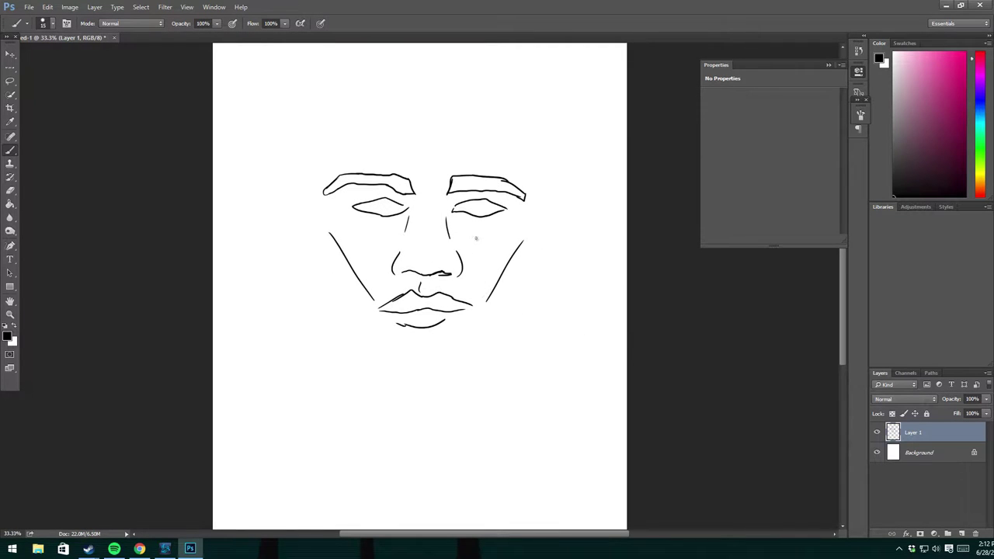
Try a temple line and right jaw line, then erase both old cheek lines.
{"action": "mouse_move", "coordinate": [531, 185]}
{"action": "left_mouse_down"}
{"action": "mouse_move", "coordinate": [533, 225]}
{"action": "mouse_move", "coordinate": [565, 244]}
{"action": "mouse_move", "coordinate": [535, 259]}
{"action": "mouse_move", "coordinate": [533, 336]}
{"action": "left_mouse_up"}
{"action": "key", "text": "ctrl+z"}
{"action": "mouse_move", "coordinate": [534, 282]}
{"action": "left_mouse_down"}
{"action": "mouse_move", "coordinate": [525, 314]}
{"action": "mouse_move", "coordinate": [473, 350]}
{"action": "mouse_move", "coordinate": [423, 371]}
{"action": "mouse_move", "coordinate": [392, 348]}
{"action": "mouse_move", "coordinate": [391, 365]}
{"action": "mouse_move", "coordinate": [455, 354]}
{"action": "left_mouse_up"}
{"action": "key", "text": "ctrl+z"}
{"action": "key", "text": "ctrl+z"}
{"action": "key", "text": "e"}
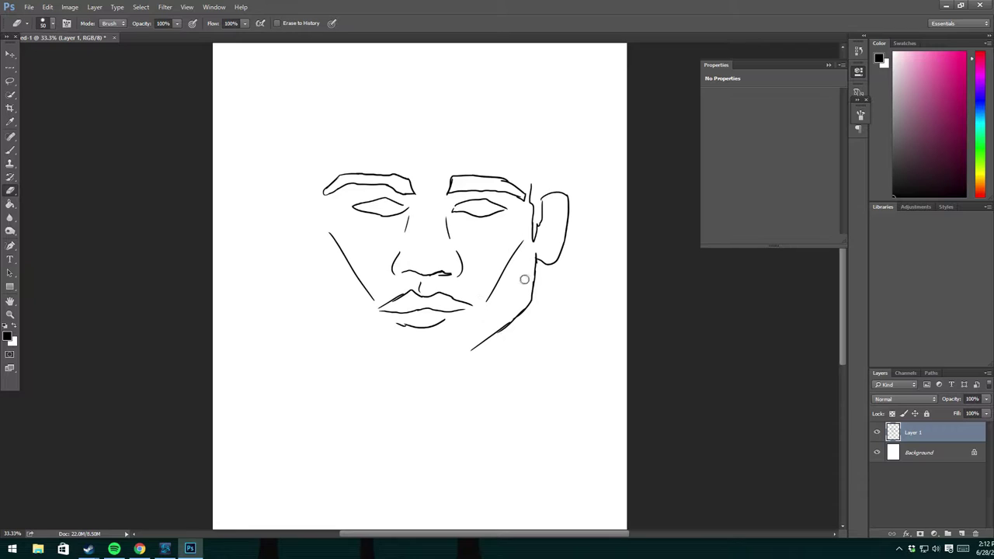
{"action": "left_click_drag", "start_coordinate": [486, 314], "coordinate": [522, 242]}
{"action": "left_click_drag", "start_coordinate": [326, 230], "coordinate": [368, 298]}
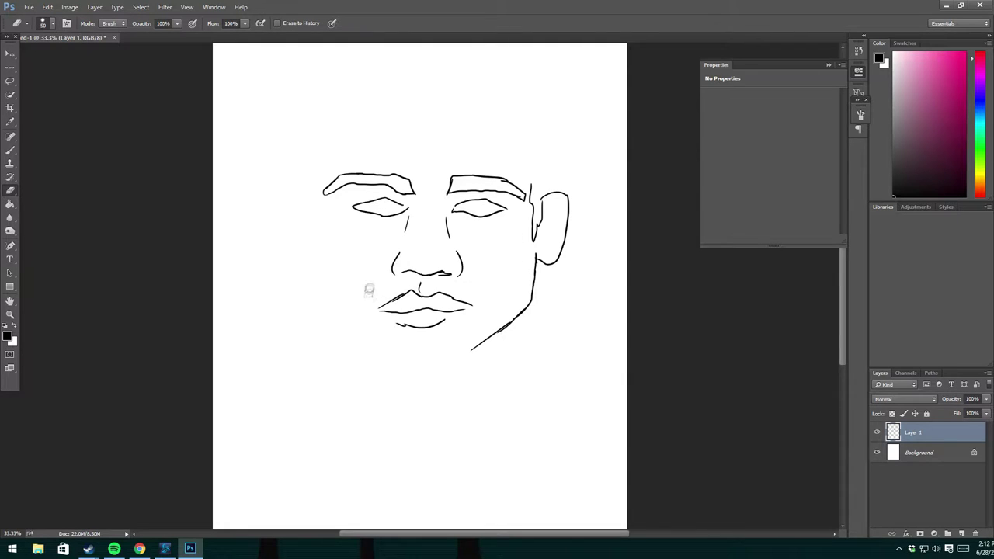
{"action": "key", "text": "b"}
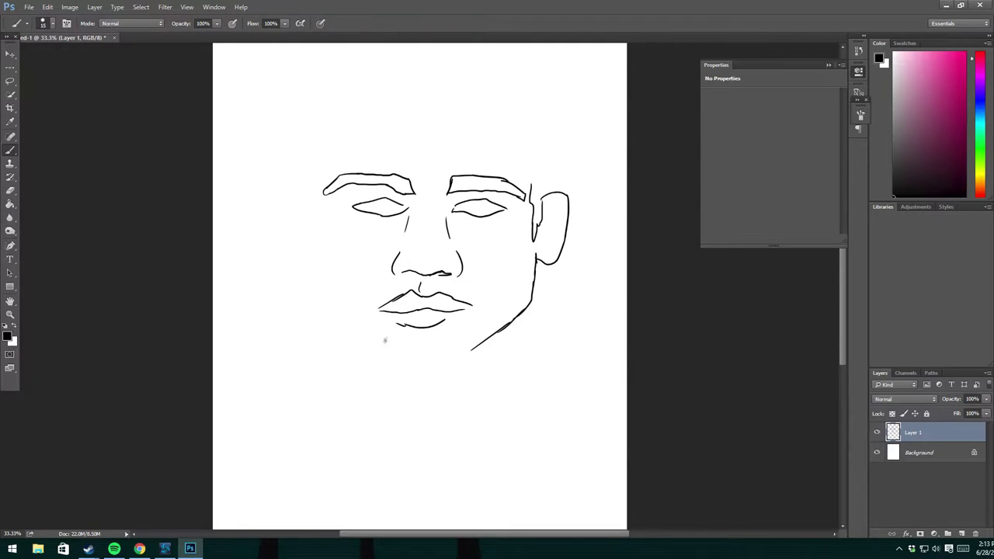
Extend the jaw along the chin and up the left cheek, erasing the lower-left jawline.
{"action": "left_click_drag", "start_coordinate": [469, 352], "coordinate": [398, 362]}
{"action": "left_click_drag", "start_coordinate": [346, 316], "coordinate": [392, 352]}
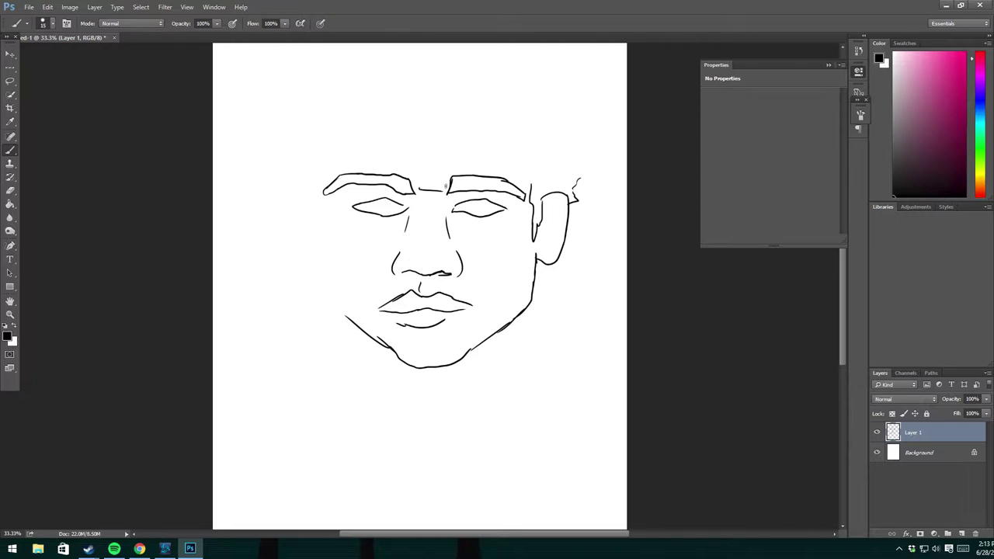
{"action": "left_click_drag", "start_coordinate": [352, 319], "coordinate": [312, 278]}
{"action": "key", "text": "e"}
{"action": "mouse_move", "coordinate": [313, 279]}
{"action": "left_mouse_down"}
{"action": "mouse_move", "coordinate": [333, 311]}
{"action": "mouse_move", "coordinate": [391, 351]}
{"action": "left_mouse_up"}
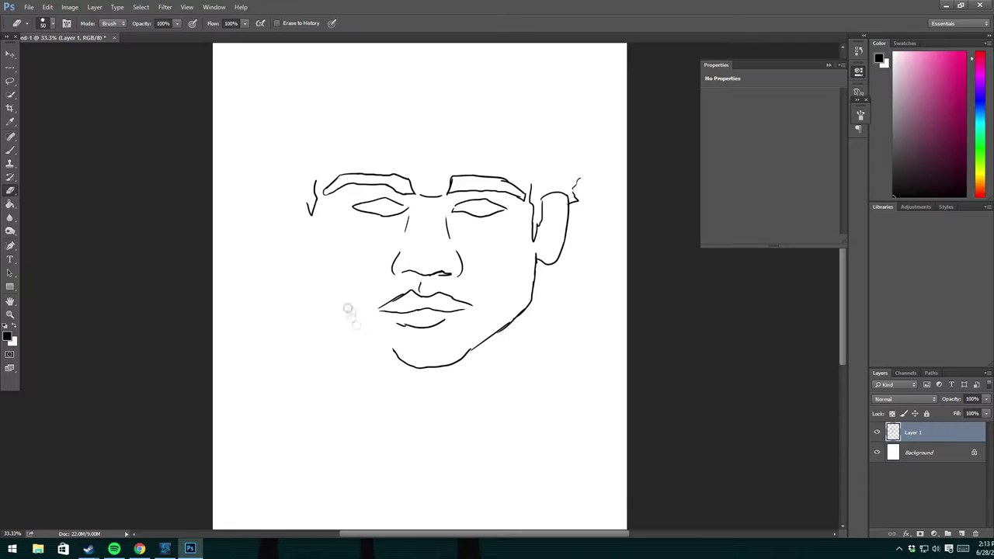
{"action": "key", "text": "b"}
{"action": "mouse_move", "coordinate": [289, 198]}
{"action": "left_mouse_down"}
{"action": "mouse_move", "coordinate": [295, 188]}
{"action": "mouse_move", "coordinate": [290, 241]}
{"action": "mouse_move", "coordinate": [309, 249]}
{"action": "left_mouse_up"}
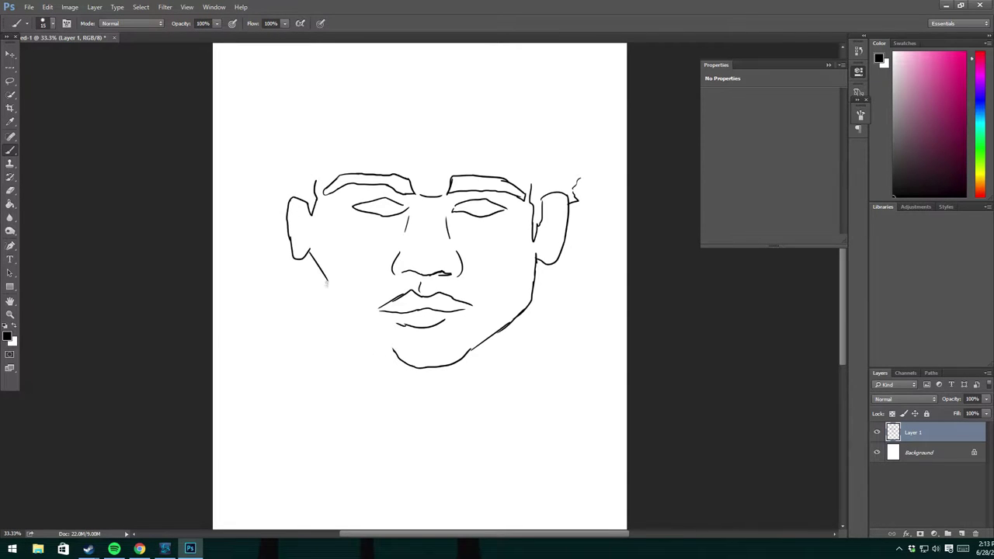
Draw the left ear's lower curve and cheek, then erase the chin contour and left jaw.
{"action": "left_click_drag", "start_coordinate": [393, 352], "coordinate": [346, 307]}
{"action": "left_click_drag", "start_coordinate": [312, 245], "coordinate": [349, 311]}
{"action": "key", "text": "ctrl+z"}
{"action": "left_click_drag", "start_coordinate": [313, 242], "coordinate": [344, 312]}
{"action": "key", "text": "ctrl+z"}
{"action": "mouse_move", "coordinate": [313, 244]}
{"action": "left_mouse_down"}
{"action": "mouse_move", "coordinate": [320, 293]}
{"action": "mouse_move", "coordinate": [393, 368]}
{"action": "left_mouse_up"}
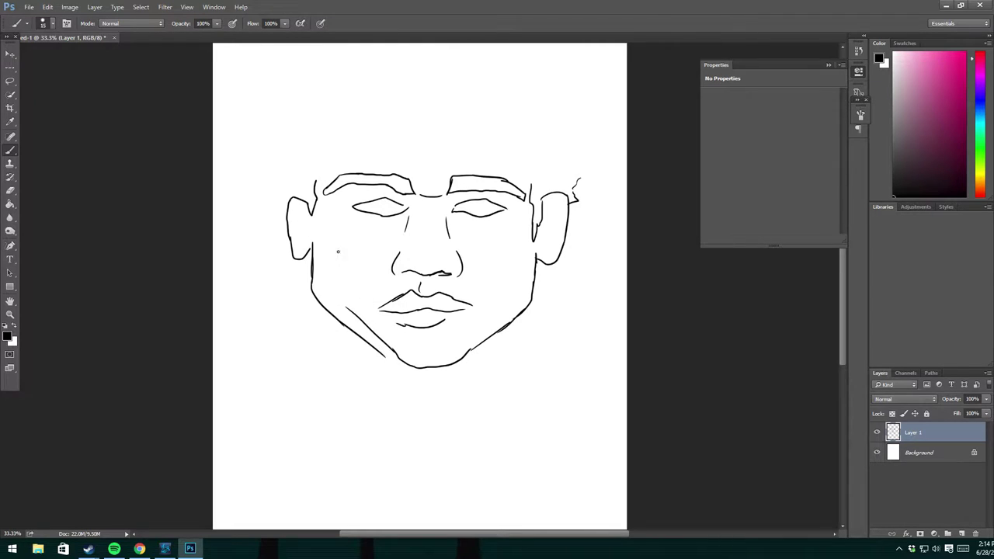
{"action": "key", "text": "e"}
{"action": "mouse_move", "coordinate": [393, 359]}
{"action": "left_mouse_down"}
{"action": "mouse_move", "coordinate": [462, 355]}
{"action": "mouse_move", "coordinate": [501, 324]}
{"action": "left_mouse_up"}
{"action": "mouse_move", "coordinate": [313, 273]}
{"action": "left_mouse_down"}
{"action": "mouse_move", "coordinate": [320, 303]}
{"action": "mouse_move", "coordinate": [387, 359]}
{"action": "left_mouse_up"}
{"action": "key", "text": "b"}
Draw one long curved left jaw line from the cheek down to the chin.
{"action": "left_click_drag", "start_coordinate": [312, 246], "coordinate": [313, 300]}
{"action": "key", "text": "ctrl+z"}
{"action": "key", "text": "e"}
{"action": "left_click_drag", "start_coordinate": [315, 244], "coordinate": [305, 287]}
{"action": "key", "text": "b"}
{"action": "left_click_drag", "start_coordinate": [312, 247], "coordinate": [339, 317]}
{"action": "key", "text": "ctrl+z"}
{"action": "mouse_move", "coordinate": [312, 247]}
{"action": "left_mouse_down"}
{"action": "mouse_move", "coordinate": [354, 342]}
{"action": "mouse_move", "coordinate": [385, 367]}
{"action": "left_mouse_up"}
Replace the right jaw line below the ear with one running to the chin.
{"action": "key", "text": "e"}
{"action": "left_click_drag", "start_coordinate": [537, 253], "coordinate": [477, 333]}
{"action": "key", "text": "b"}
{"action": "left_click_drag", "start_coordinate": [541, 264], "coordinate": [504, 358]}
{"action": "key", "text": "ctrl+z"}
{"action": "mouse_move", "coordinate": [539, 281]}
{"action": "left_mouse_down"}
{"action": "mouse_move", "coordinate": [505, 348]}
{"action": "mouse_move", "coordinate": [449, 381]}
{"action": "left_mouse_up"}
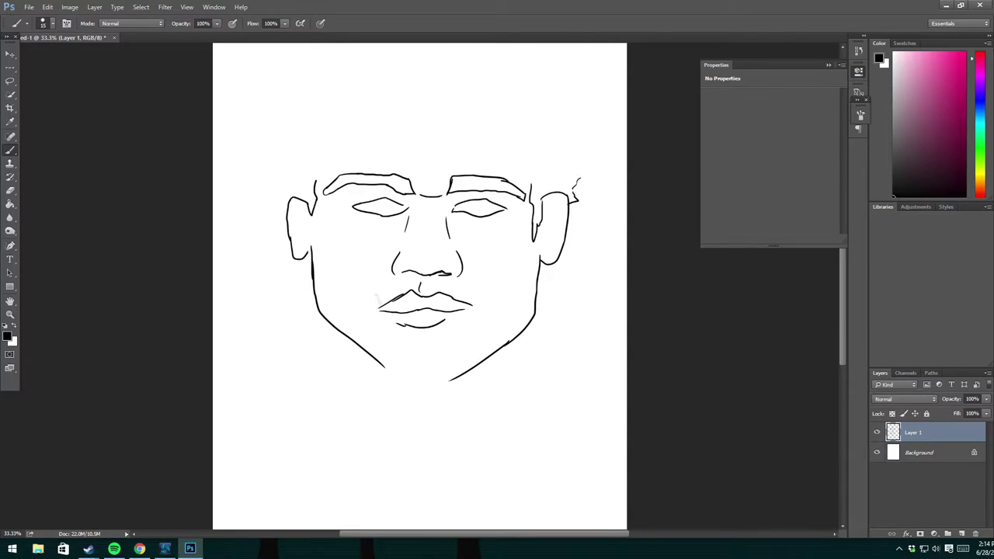
Erase the left part of the lips and draw a new lower mouth line at 50% zoom.
{"action": "key", "text": "e"}
{"action": "mouse_move", "coordinate": [380, 303]}
{"action": "left_mouse_down"}
{"action": "mouse_move", "coordinate": [423, 295]}
{"action": "mouse_move", "coordinate": [398, 315]}
{"action": "mouse_move", "coordinate": [443, 304]}
{"action": "mouse_move", "coordinate": [439, 340]}
{"action": "mouse_move", "coordinate": [363, 339]}
{"action": "mouse_move", "coordinate": [466, 332]}
{"action": "mouse_move", "coordinate": [512, 351]}
{"action": "mouse_move", "coordinate": [407, 359]}
{"action": "left_mouse_up"}
{"action": "key", "text": "b"}
{"action": "key", "text": "ctrl+plus"}
{"action": "key", "text": "ctrl+z"}
{"action": "key", "text": "ctrl+z"}
{"action": "mouse_move", "coordinate": [491, 358]}
{"action": "left_mouse_down"}
{"action": "mouse_move", "coordinate": [379, 354]}
{"action": "mouse_move", "coordinate": [475, 371]}
{"action": "left_mouse_up"}
{"action": "key", "text": "ctrl+z"}
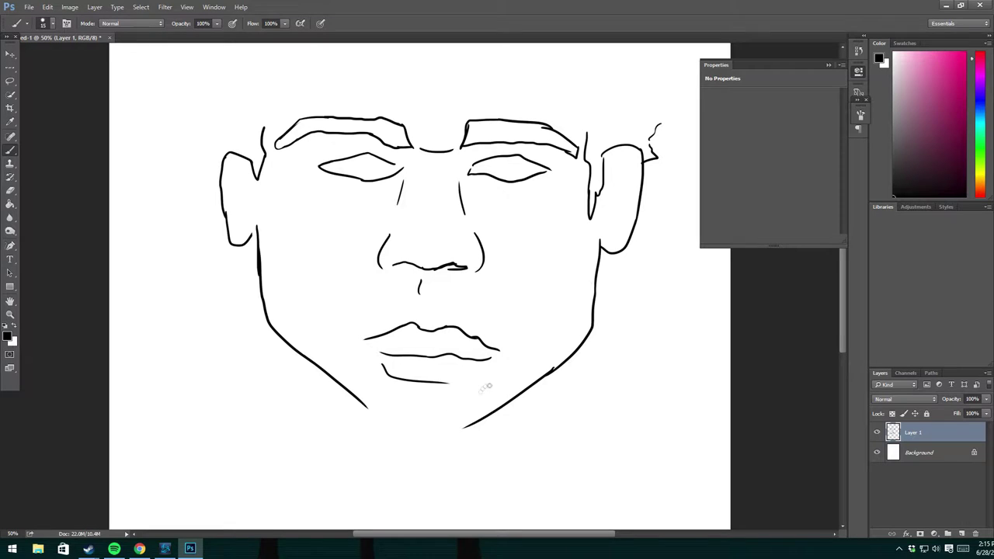
Redraw the chin curve under the lower lip so it joins the right jaw.
{"action": "mouse_move", "coordinate": [475, 379]}
{"action": "left_mouse_down"}
{"action": "mouse_move", "coordinate": [420, 391]}
{"action": "mouse_move", "coordinate": [379, 376]}
{"action": "mouse_move", "coordinate": [380, 419]}
{"action": "left_mouse_up"}
{"action": "left_click_drag", "start_coordinate": [424, 436], "coordinate": [486, 406]}
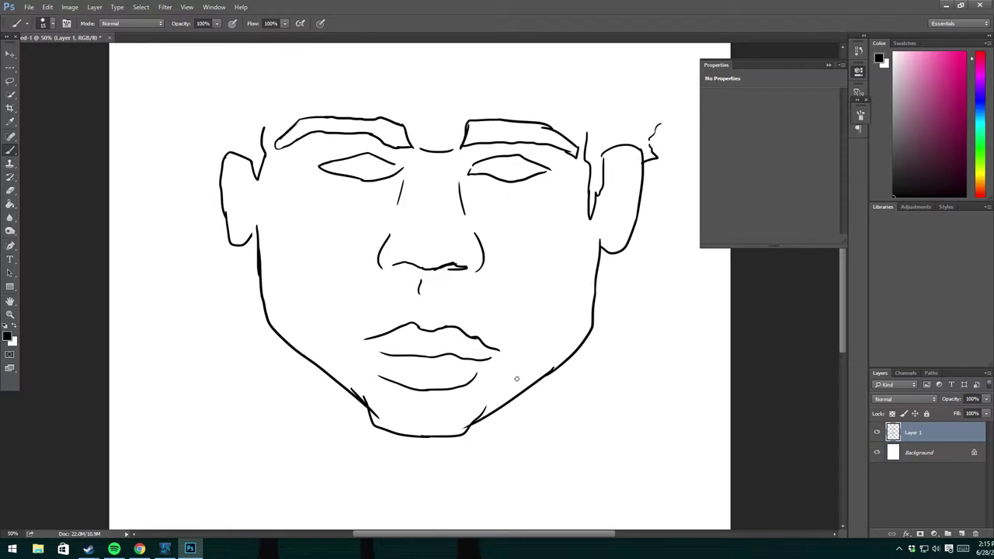
{"action": "key", "text": "ctrl+z"}
{"action": "key", "text": "e"}
{"action": "mouse_move", "coordinate": [359, 398]}
{"action": "left_mouse_down"}
{"action": "mouse_move", "coordinate": [388, 435]}
{"action": "mouse_move", "coordinate": [497, 406]}
{"action": "left_mouse_up"}
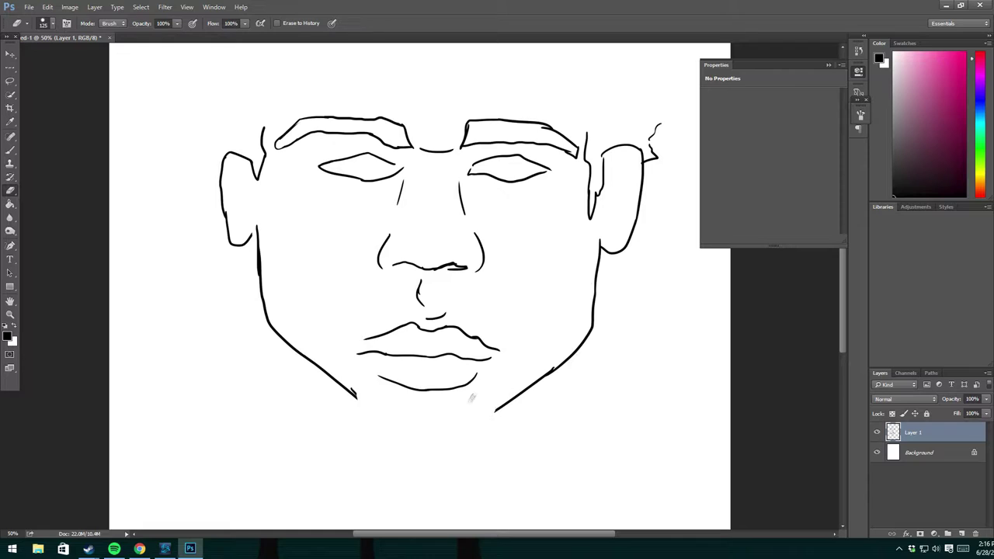
{"action": "key", "text": "b"}
{"action": "left_click_drag", "start_coordinate": [372, 400], "coordinate": [417, 437]}
{"action": "mouse_move", "coordinate": [488, 411]}
{"action": "left_mouse_down"}
{"action": "mouse_move", "coordinate": [444, 430]}
{"action": "mouse_move", "coordinate": [494, 428]}
{"action": "left_mouse_up"}
{"action": "mouse_move", "coordinate": [414, 436]}
{"action": "left_mouse_down"}
{"action": "mouse_move", "coordinate": [467, 434]}
{"action": "mouse_move", "coordinate": [488, 416]}
{"action": "left_mouse_up"}
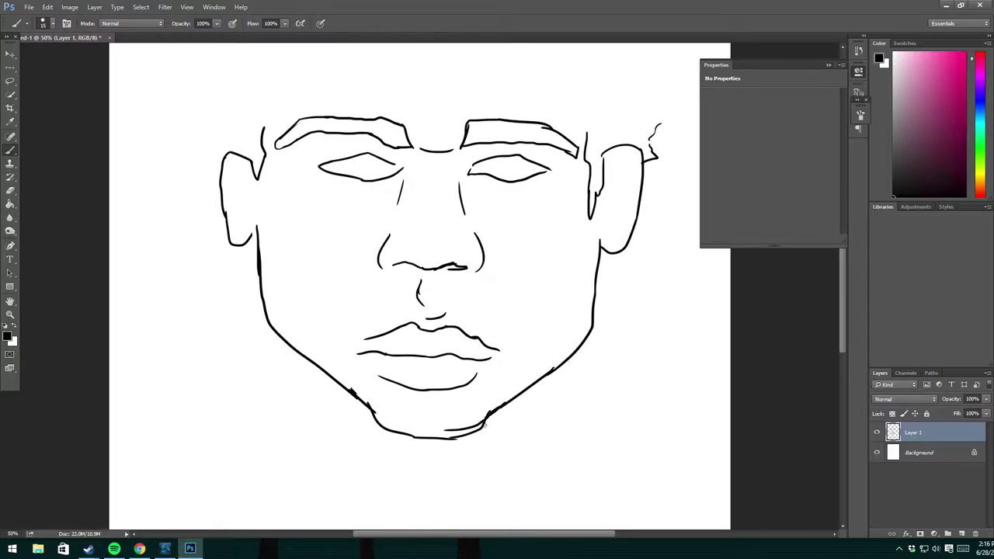
Erase the doubled chin stroke and redraw the curve under the lower lip.
{"action": "key", "text": "ctrl+plus"}
{"action": "scroll", "coordinate": [461, 400], "scroll_direction": "down", "scroll_amount": 2}
{"action": "key", "text": "e"}
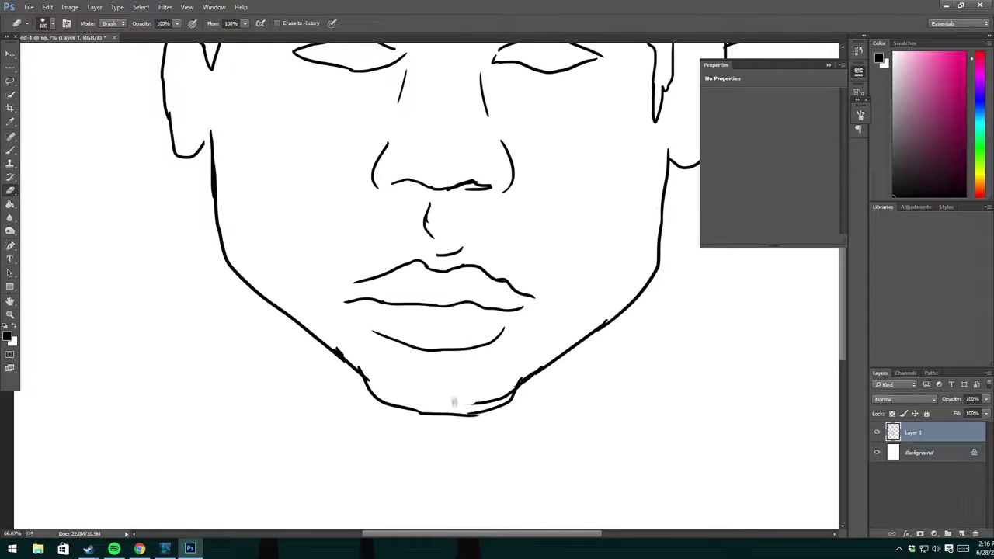
{"action": "mouse_move", "coordinate": [475, 419]}
{"action": "left_mouse_down"}
{"action": "mouse_move", "coordinate": [472, 395]}
{"action": "mouse_move", "coordinate": [519, 380]}
{"action": "left_mouse_up"}
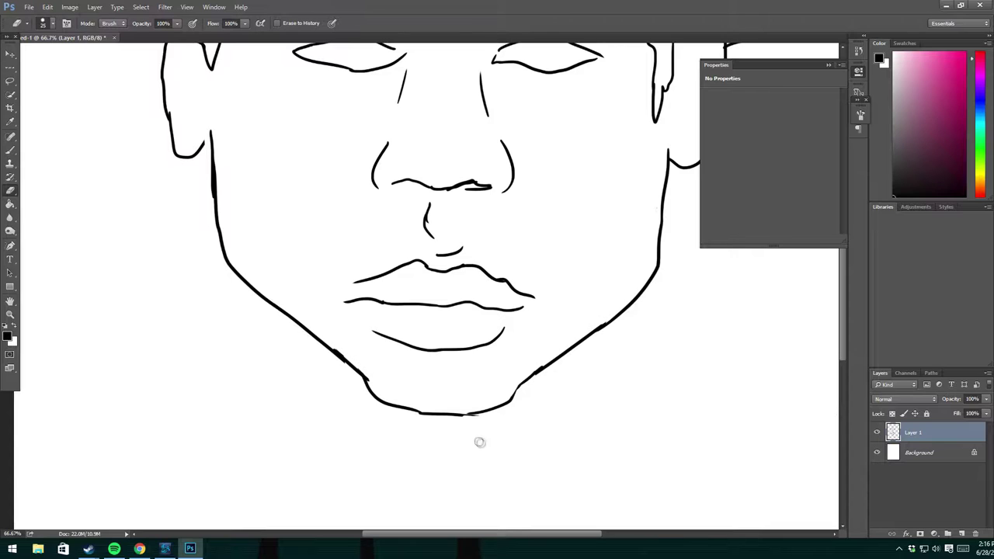
{"action": "key", "text": "b"}
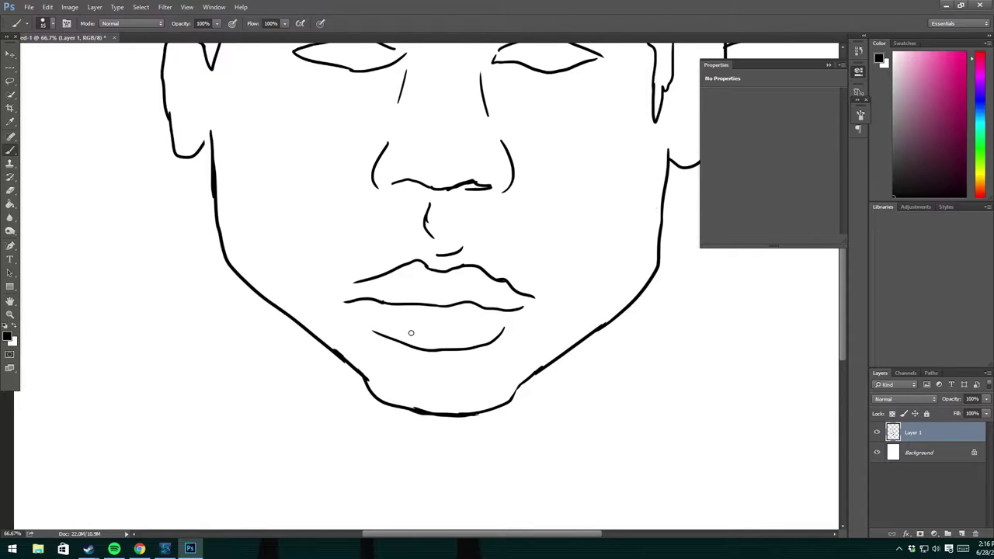
{"action": "left_click_drag", "start_coordinate": [488, 351], "coordinate": [514, 343]}
Replace the doubled under-nose stroke with one clean line hooked at the nostril.
{"action": "scroll", "coordinate": [533, 357], "scroll_direction": "down", "scroll_amount": 3}
{"action": "scroll", "coordinate": [530, 351], "scroll_direction": "down", "scroll_amount": 1}
{"action": "scroll", "coordinate": [528, 350], "scroll_direction": "up", "scroll_amount": 1}
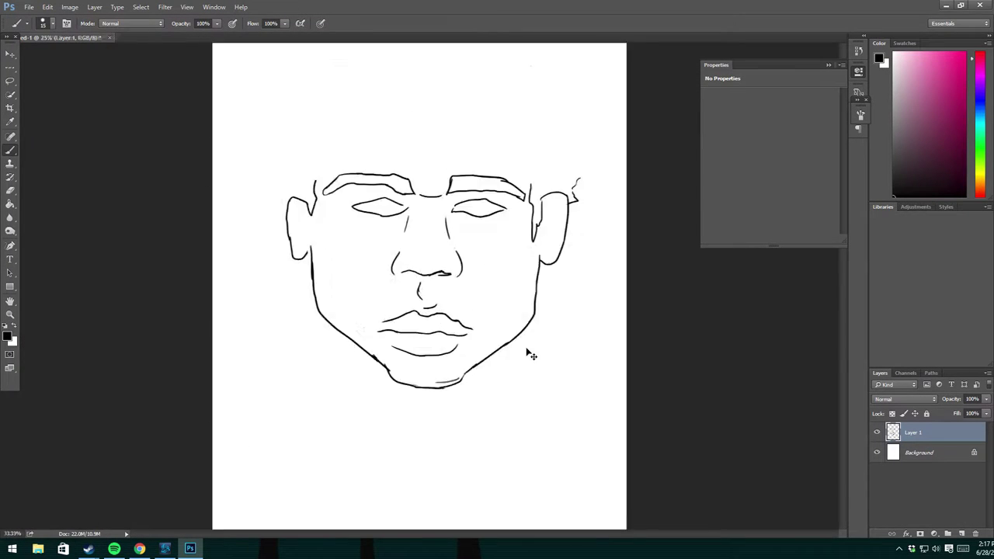
{"action": "scroll", "coordinate": [527, 349], "scroll_direction": "up", "scroll_amount": 3}
{"action": "key", "text": "e"}
{"action": "left_click_drag", "start_coordinate": [450, 268], "coordinate": [491, 265]}
{"action": "key", "text": "b"}
{"action": "key", "text": "ctrl+z"}
{"action": "key", "text": "ctrl+z"}
{"action": "key", "text": "ctrl+z"}
{"action": "key", "text": "ctrl+z"}
{"action": "key", "text": "ctrl+z"}
{"action": "key", "text": "ctrl+z"}
{"action": "key", "text": "ctrl+z"}
{"action": "left_click_drag", "start_coordinate": [452, 261], "coordinate": [482, 262]}
{"action": "left_click_drag", "start_coordinate": [392, 255], "coordinate": [381, 261]}
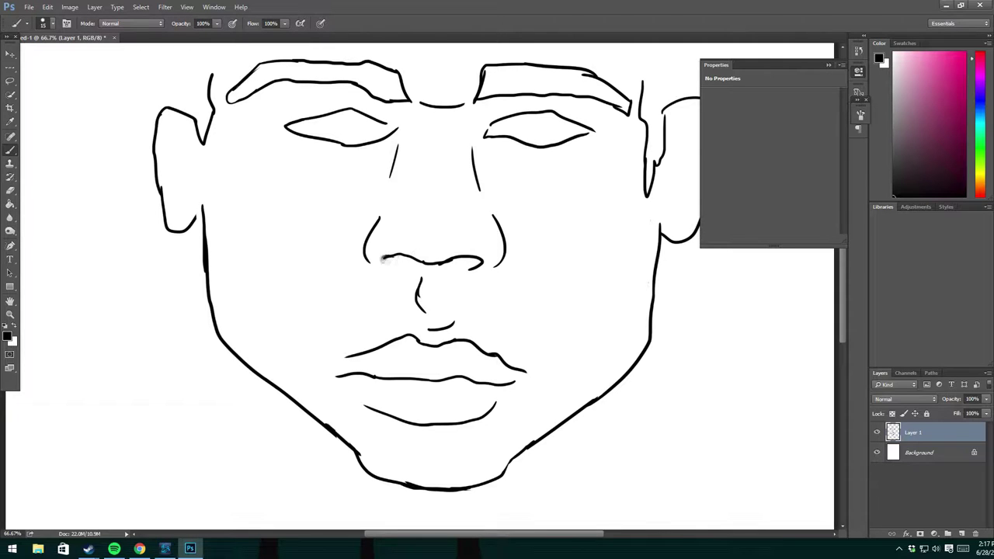
Draw a wavy hair outline up the left side and over the top of the head.
{"action": "key", "text": "ctrl+minus"}
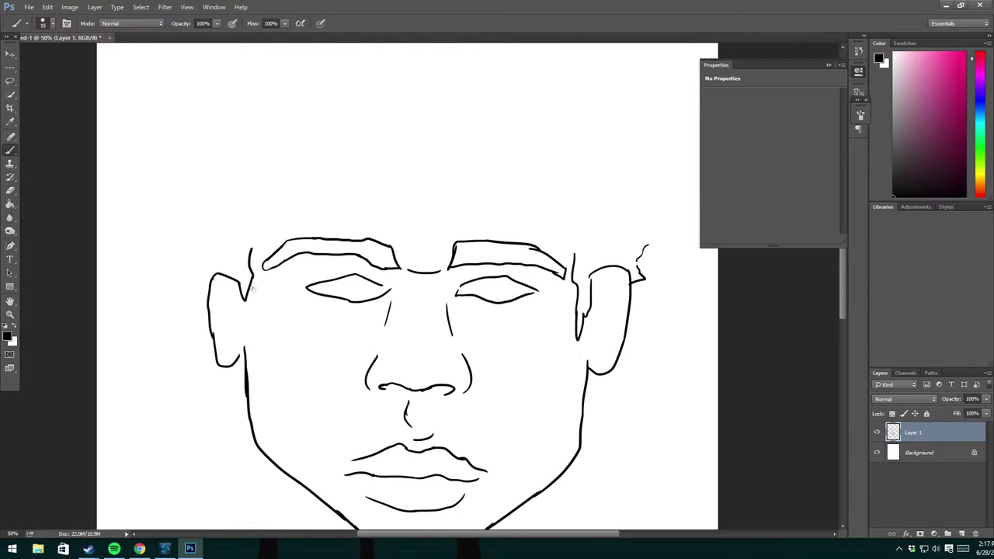
{"action": "key", "text": "ctrl+z"}
{"action": "mouse_move", "coordinate": [192, 258]}
{"action": "left_mouse_down"}
{"action": "mouse_move", "coordinate": [202, 217]}
{"action": "mouse_move", "coordinate": [190, 177]}
{"action": "left_mouse_up"}
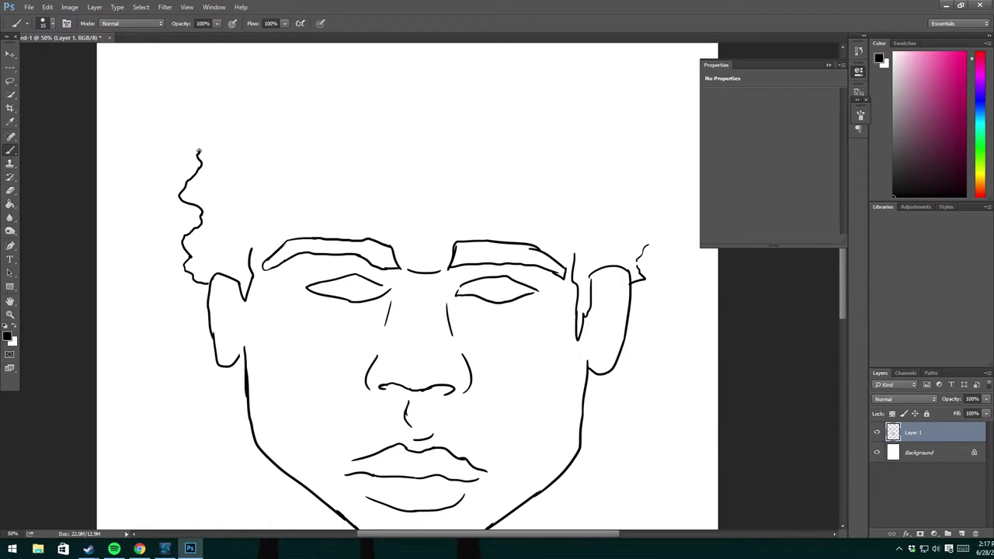
{"action": "mouse_move", "coordinate": [214, 133]}
{"action": "left_mouse_down"}
{"action": "mouse_move", "coordinate": [253, 85]}
{"action": "mouse_move", "coordinate": [341, 70]}
{"action": "mouse_move", "coordinate": [432, 87]}
{"action": "left_mouse_up"}
{"action": "scroll", "coordinate": [400, 207], "scroll_direction": "up", "scroll_amount": 1}
{"action": "key", "text": "e"}
{"action": "mouse_move", "coordinate": [335, 86]}
{"action": "left_mouse_down"}
{"action": "mouse_move", "coordinate": [268, 89]}
{"action": "mouse_move", "coordinate": [315, 87]}
{"action": "left_mouse_up"}
{"action": "key", "text": "b"}
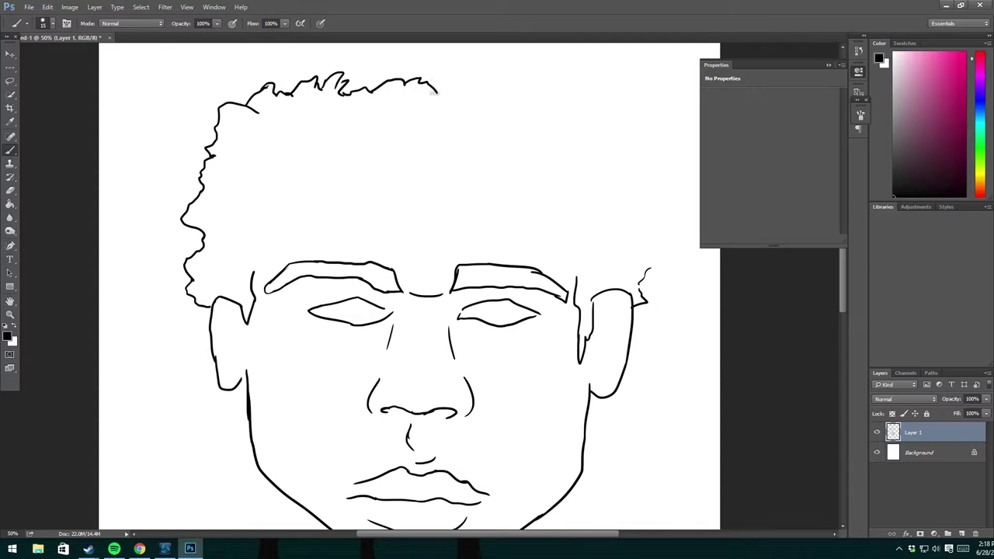
Trim the hair outline's right end and extend it down to above the right ear.
{"action": "key", "text": "e"}
{"action": "mouse_move", "coordinate": [438, 87]}
{"action": "left_mouse_down"}
{"action": "mouse_move", "coordinate": [356, 87]}
{"action": "mouse_move", "coordinate": [491, 73]}
{"action": "left_mouse_up"}
{"action": "key", "text": "b"}
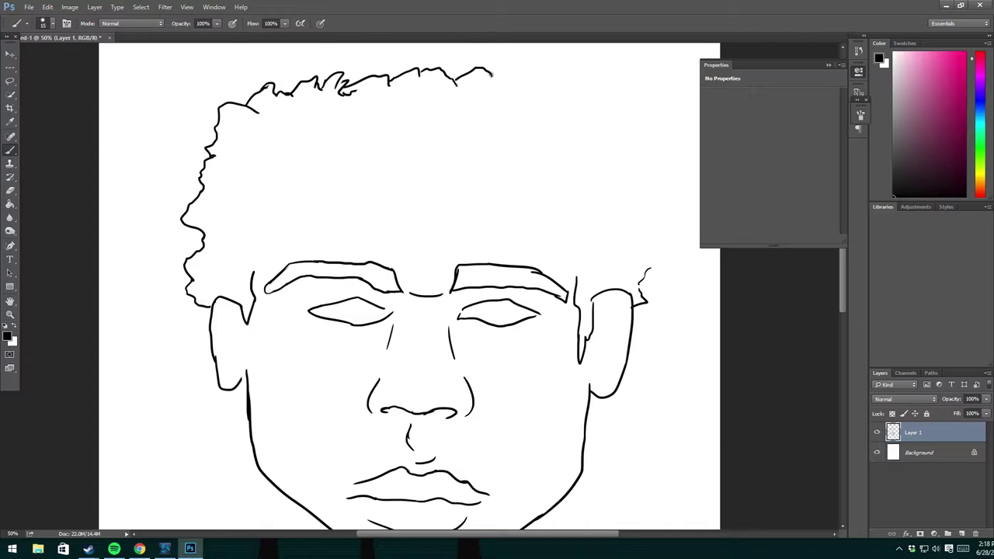
{"action": "left_click_drag", "start_coordinate": [542, 99], "coordinate": [580, 132]}
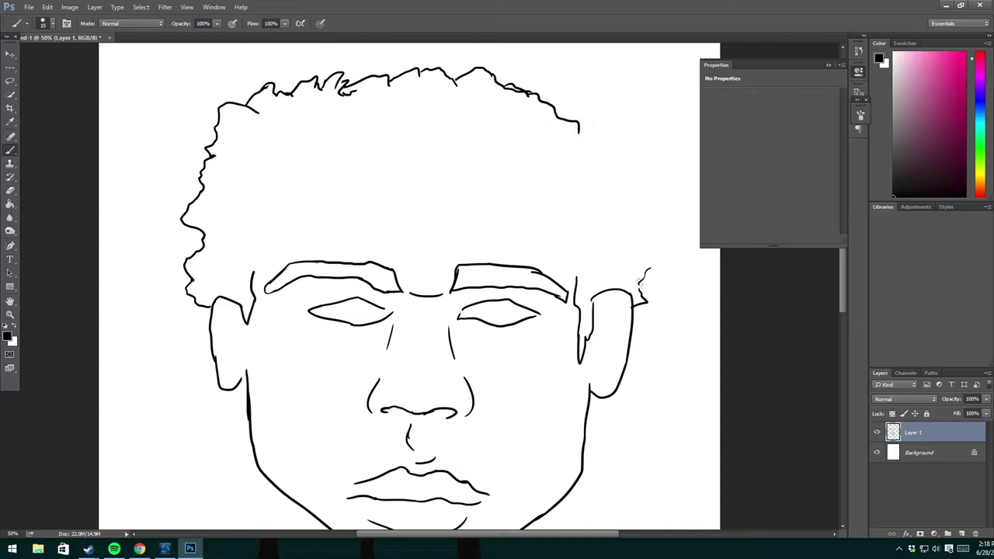
{"action": "left_click_drag", "start_coordinate": [636, 202], "coordinate": [612, 176]}
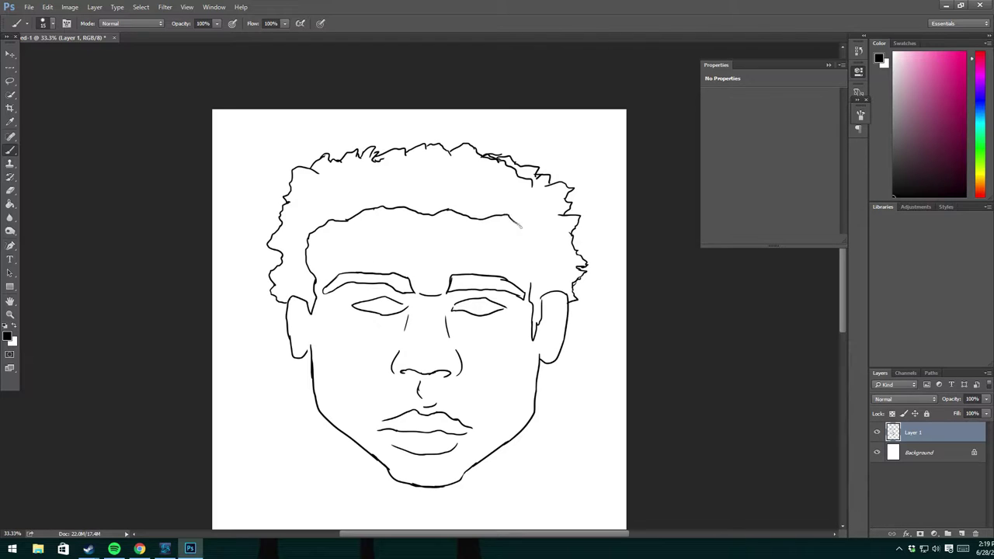
Erase a stretch of the top hair outline and move the whole drawing lower.
{"action": "key", "text": "e"}
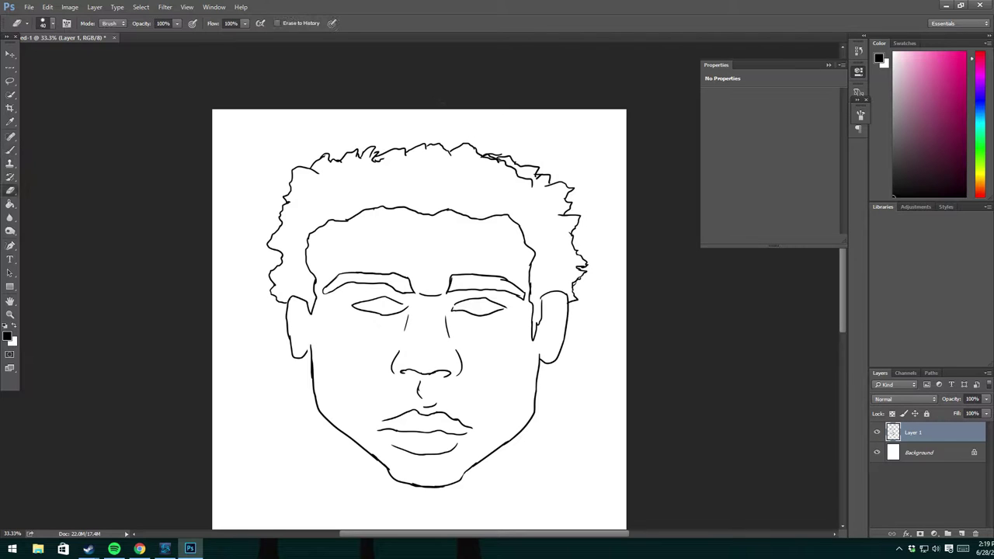
{"action": "mouse_move", "coordinate": [482, 165]}
{"action": "left_mouse_down"}
{"action": "mouse_move", "coordinate": [473, 156]}
{"action": "mouse_move", "coordinate": [350, 144]}
{"action": "left_mouse_up"}
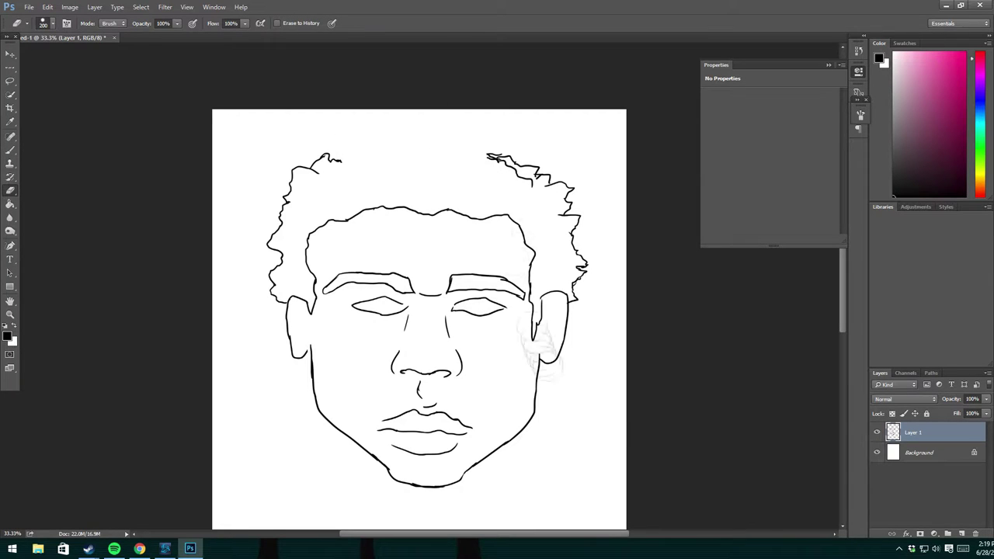
{"action": "left_click_drag", "start_coordinate": [554, 396], "coordinate": [554, 446]}
{"action": "key", "text": "b"}
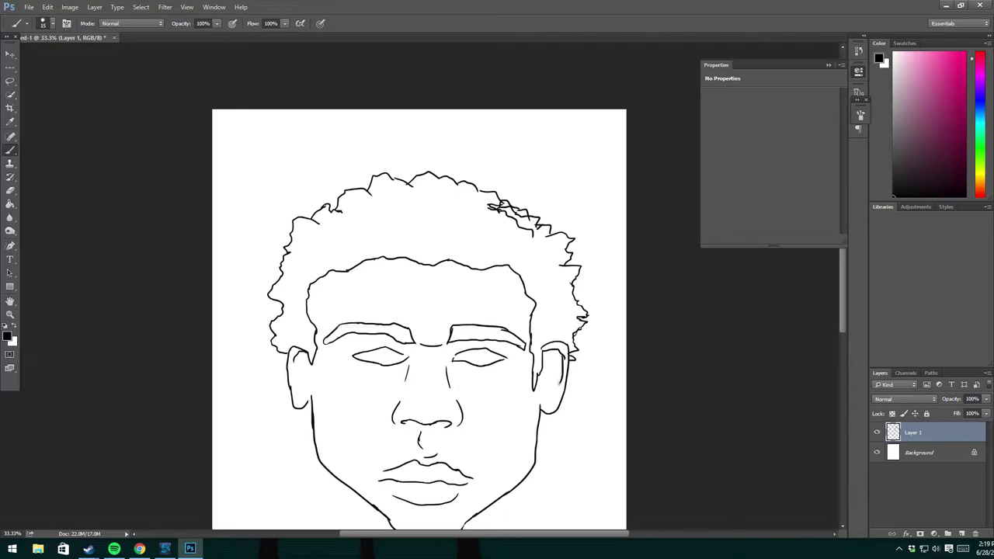
{"action": "scroll", "coordinate": [534, 325], "scroll_direction": "down", "scroll_amount": 2}
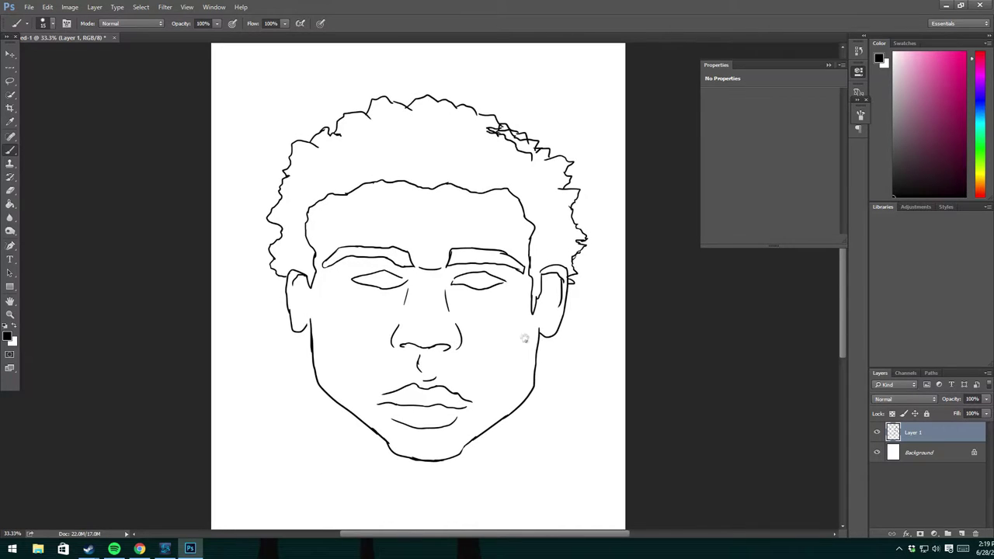
{"action": "key", "text": "ctrl+minus"}
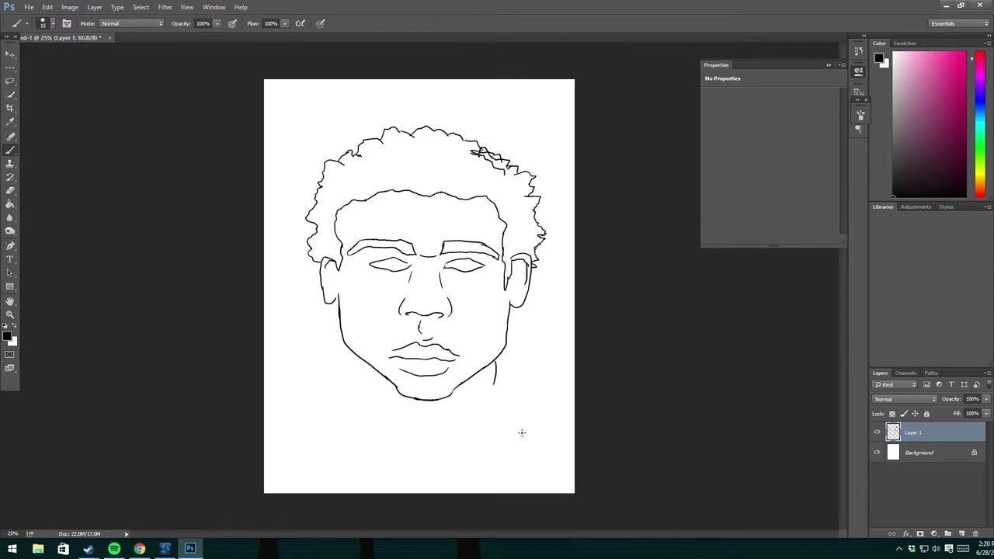
Draw the two sides of the neck meeting in a V below the chin.
{"action": "key", "text": "ctrl+plus"}
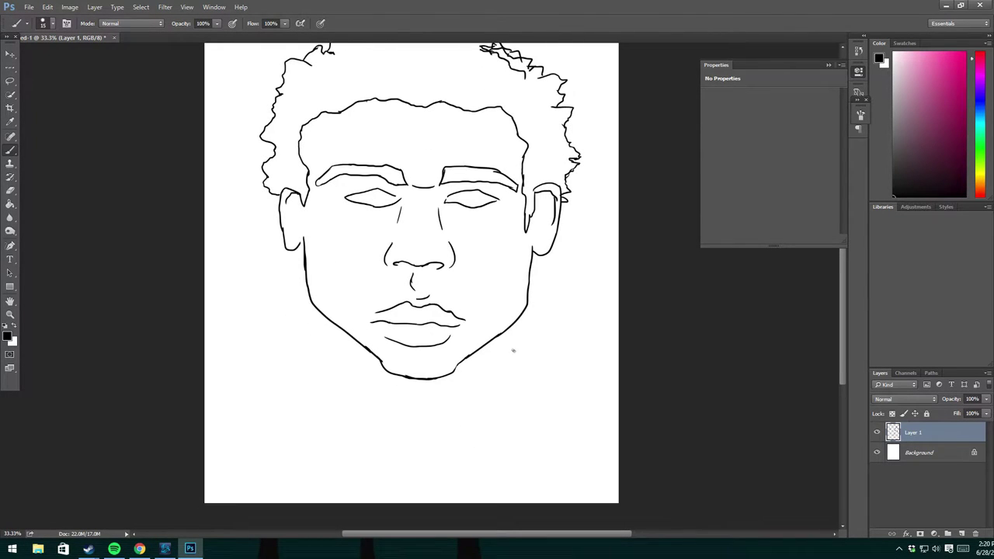
{"action": "mouse_move", "coordinate": [514, 325]}
{"action": "left_mouse_down"}
{"action": "mouse_move", "coordinate": [498, 383]}
{"action": "mouse_move", "coordinate": [425, 447]}
{"action": "left_mouse_up"}
{"action": "mouse_move", "coordinate": [331, 343]}
{"action": "left_mouse_down"}
{"action": "mouse_move", "coordinate": [382, 457]}
{"action": "mouse_move", "coordinate": [417, 469]}
{"action": "left_mouse_up"}
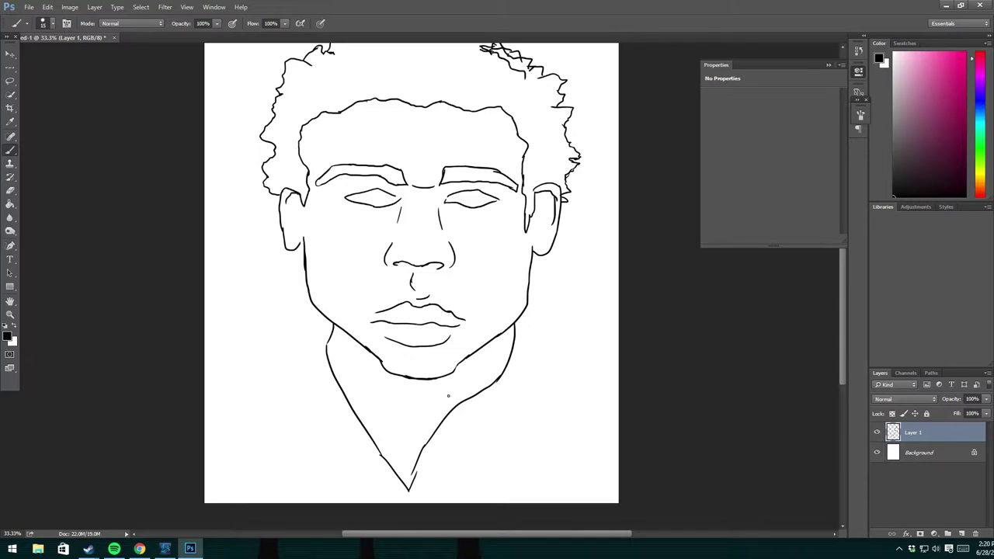
Draw the left and right open-collar lines beside the neck.
{"action": "left_click_drag", "start_coordinate": [287, 337], "coordinate": [282, 428]}
{"action": "key", "text": "ctrl+z"}
{"action": "mouse_move", "coordinate": [289, 332]}
{"action": "left_mouse_down"}
{"action": "mouse_move", "coordinate": [327, 414]}
{"action": "mouse_move", "coordinate": [395, 504]}
{"action": "left_mouse_up"}
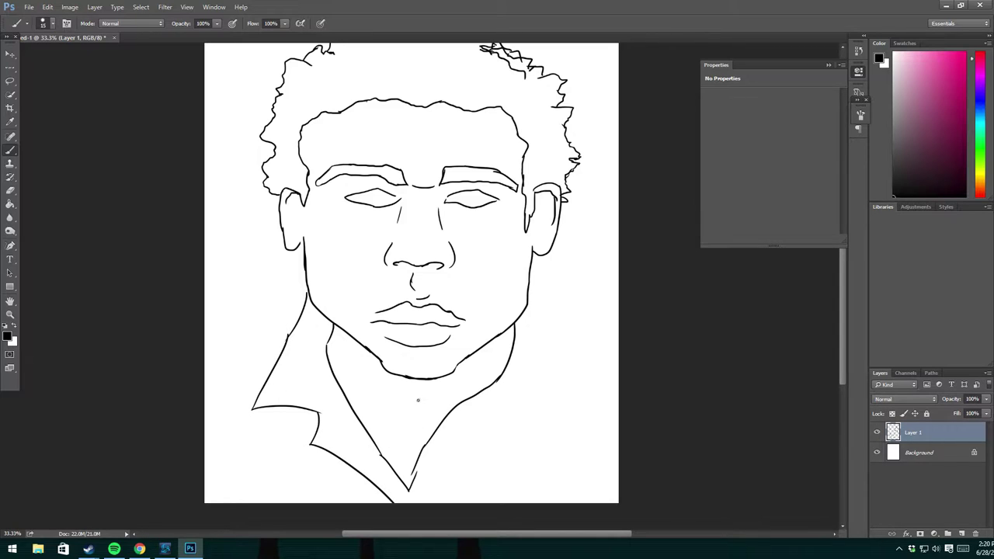
{"action": "mouse_move", "coordinate": [528, 303]}
{"action": "left_mouse_down"}
{"action": "mouse_move", "coordinate": [543, 371]}
{"action": "mouse_move", "coordinate": [512, 427]}
{"action": "mouse_move", "coordinate": [440, 477]}
{"action": "left_mouse_up"}
{"action": "scroll", "coordinate": [545, 355], "scroll_direction": "down", "scroll_amount": 1}
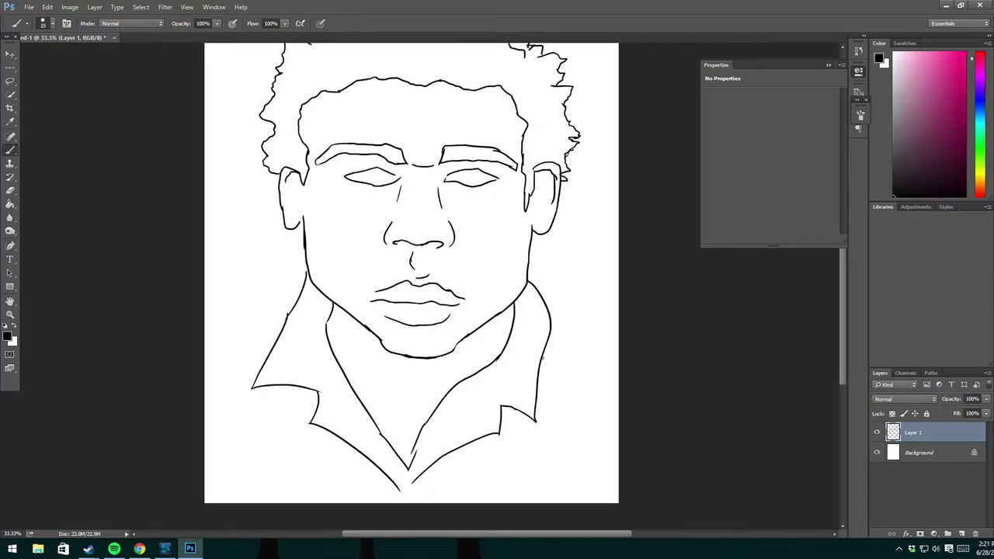
{"action": "scroll", "coordinate": [558, 322], "scroll_direction": "up", "scroll_amount": 3}
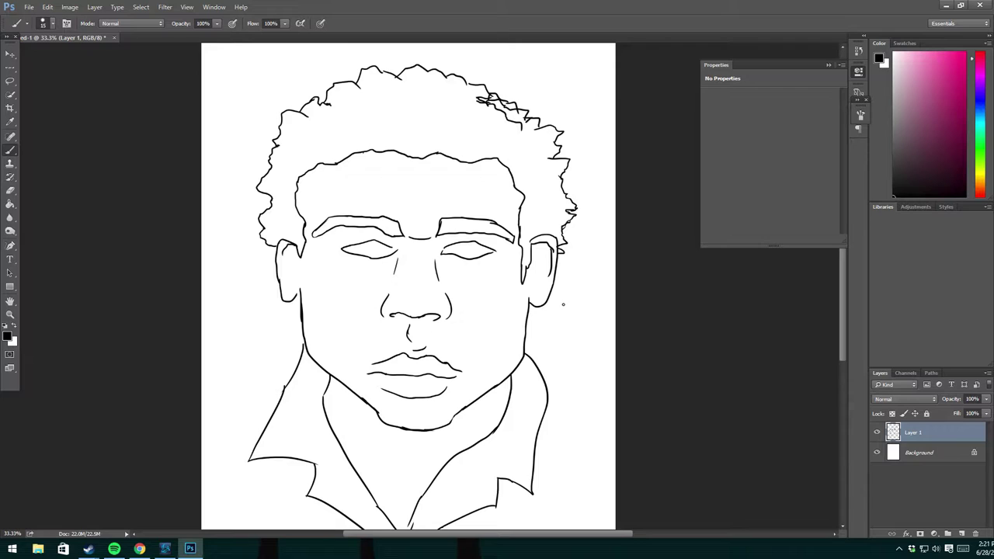
Erase the stray nose mark and lasso-nudge the lips slightly higher.
{"action": "key", "text": "e"}
{"action": "mouse_move", "coordinate": [414, 343]}
{"action": "left_mouse_down"}
{"action": "mouse_move", "coordinate": [412, 334]}
{"action": "mouse_move", "coordinate": [374, 388]}
{"action": "mouse_move", "coordinate": [461, 366]}
{"action": "mouse_move", "coordinate": [436, 374]}
{"action": "left_mouse_up"}
{"action": "left_click", "coordinate": [10, 81]}
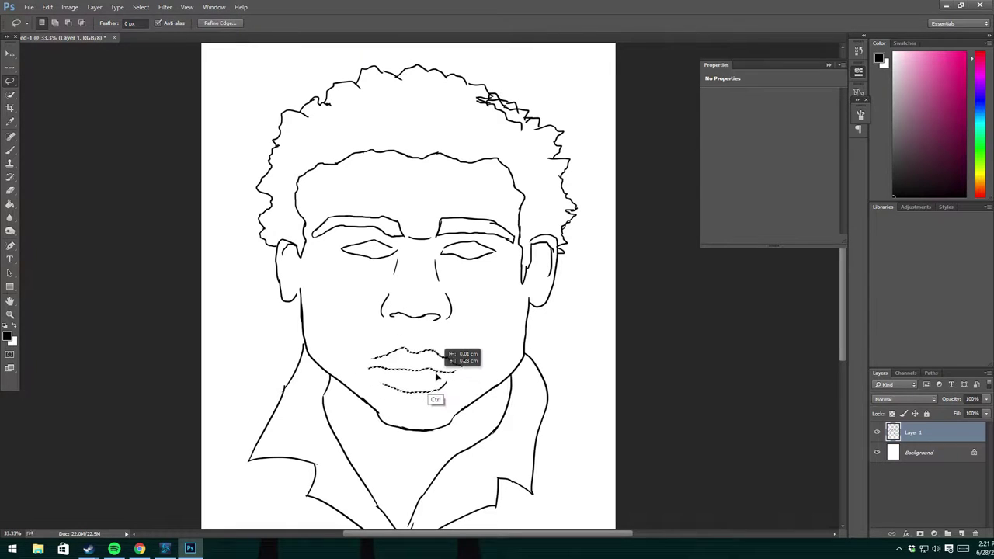
{"action": "key", "text": "ctrl+d"}
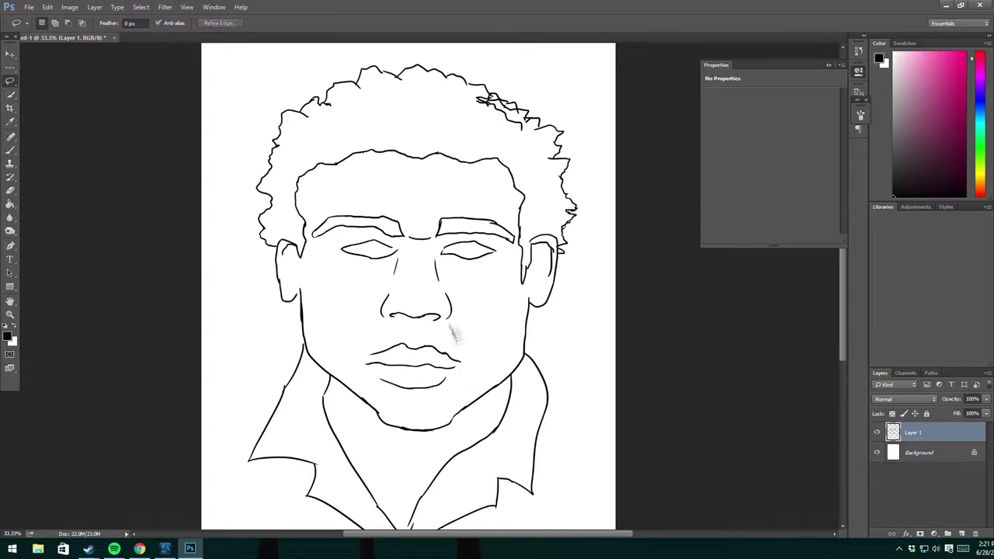
{"action": "key", "text": "b"}
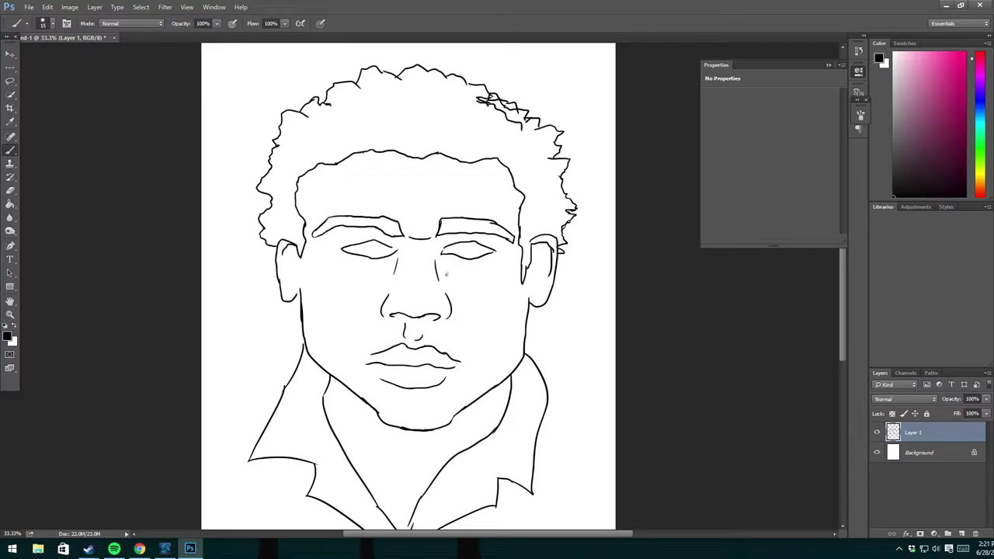
Add two empty layers named colour and palette beneath Layer 1.
{"action": "left_click", "coordinate": [961, 534]}
{"action": "left_click_drag", "start_coordinate": [920, 432], "coordinate": [921, 463]}
{"action": "double_click", "coordinate": [917, 453]}
{"action": "type", "text": "ur"}
{"action": "key", "text": "Return"}
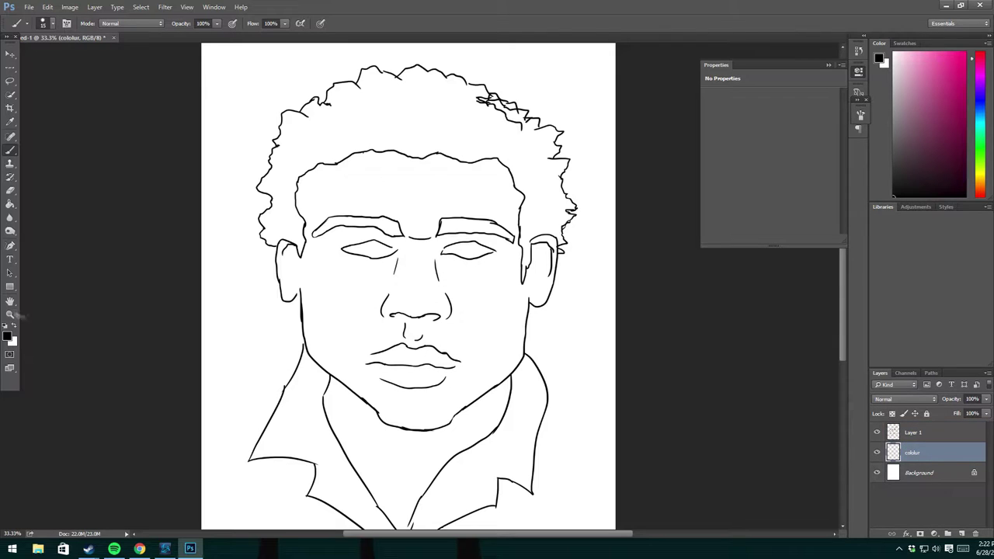
{"action": "left_click", "coordinate": [963, 534]}
{"action": "left_click_drag", "start_coordinate": [916, 453], "coordinate": [916, 474]}
{"action": "double_click", "coordinate": [913, 472]}
{"action": "type", "text": "alette"}
{"action": "key", "text": "Return"}
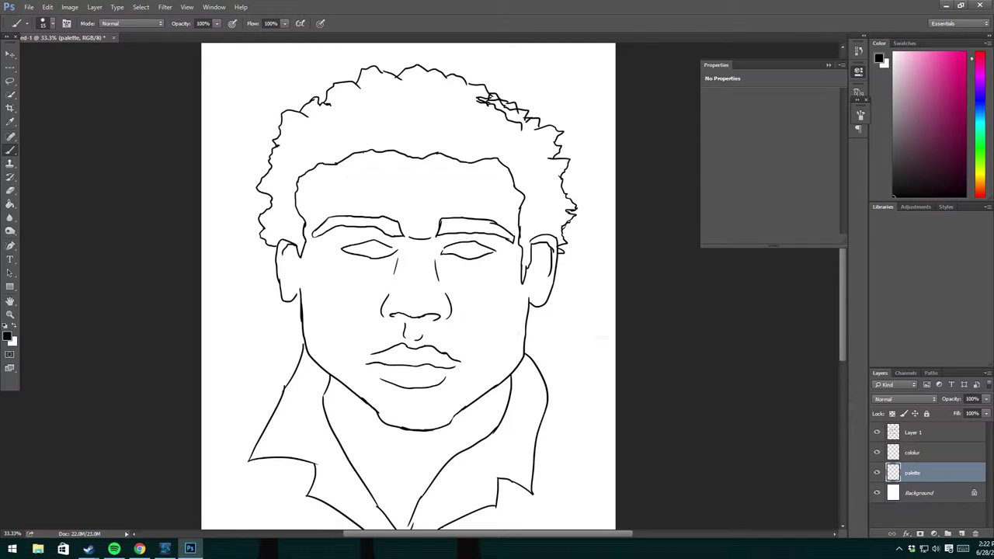
Choose orange #b46631 and paint a first swatch beside the collar.
{"action": "key", "text": "x"}
{"action": "left_click", "coordinate": [8, 335]}
{"action": "left_click_drag", "start_coordinate": [240, 424], "coordinate": [239, 450]}
{"action": "left_click_drag", "start_coordinate": [176, 387], "coordinate": [188, 386]}
{"action": "mouse_move", "coordinate": [241, 449]}
{"action": "left_mouse_down"}
{"action": "mouse_move", "coordinate": [237, 361]}
{"action": "mouse_move", "coordinate": [226, 448]}
{"action": "mouse_move", "coordinate": [242, 462]}
{"action": "left_mouse_up"}
{"action": "left_click", "coordinate": [188, 404]}
{"action": "left_click_drag", "start_coordinate": [188, 405], "coordinate": [188, 377]}
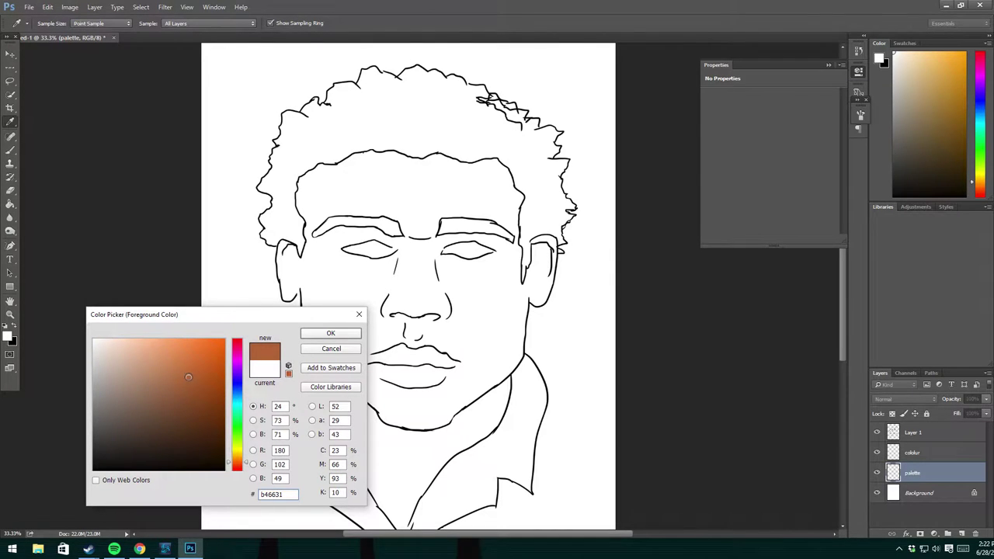
{"action": "key", "text": "Return"}
{"action": "key", "text": "b"}
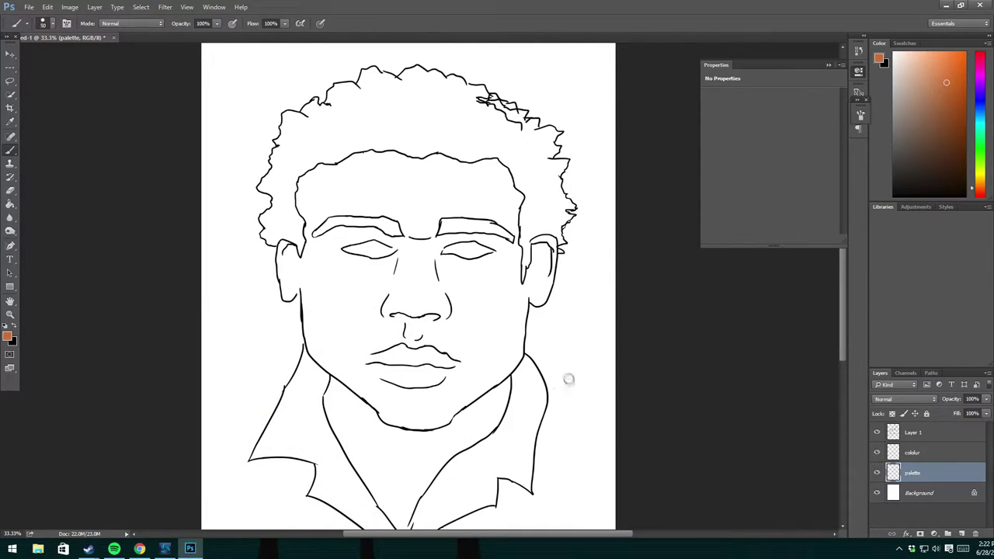
{"action": "left_click_drag", "start_coordinate": [577, 393], "coordinate": [583, 408]}
Pick two more orange shades and paint a second and third swatch beside the face.
{"action": "left_click", "coordinate": [7, 336]}
{"action": "left_click", "coordinate": [182, 360]}
{"action": "key", "text": "Return"}
{"action": "left_click_drag", "start_coordinate": [581, 428], "coordinate": [583, 449]}
{"action": "key", "text": "ctrl+z"}
{"action": "left_click_drag", "start_coordinate": [583, 342], "coordinate": [584, 363]}
{"action": "left_click", "coordinate": [7, 337]}
{"action": "left_click", "coordinate": [166, 349]}
{"action": "key", "text": "Return"}
{"action": "left_click_drag", "start_coordinate": [583, 296], "coordinate": [584, 315]}
Paint a dark orange swatch at the bottom of the swatch column.
{"action": "left_click", "coordinate": [7, 336]}
{"action": "left_click", "coordinate": [188, 361]}
{"action": "left_click", "coordinate": [195, 380]}
{"action": "key", "text": "Return"}
{"action": "left_click_drag", "start_coordinate": [578, 437], "coordinate": [579, 458]}
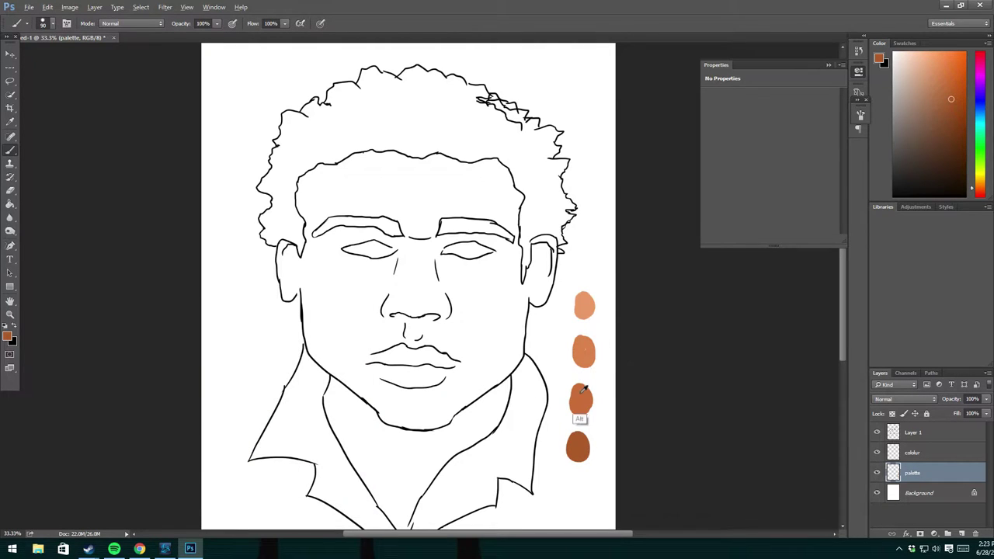
Sample the lighter orange and start painting the left cheek on the colour layer.
{"action": "left_click", "coordinate": [577, 359], "text": "alt"}
{"action": "left_click", "coordinate": [921, 454]}
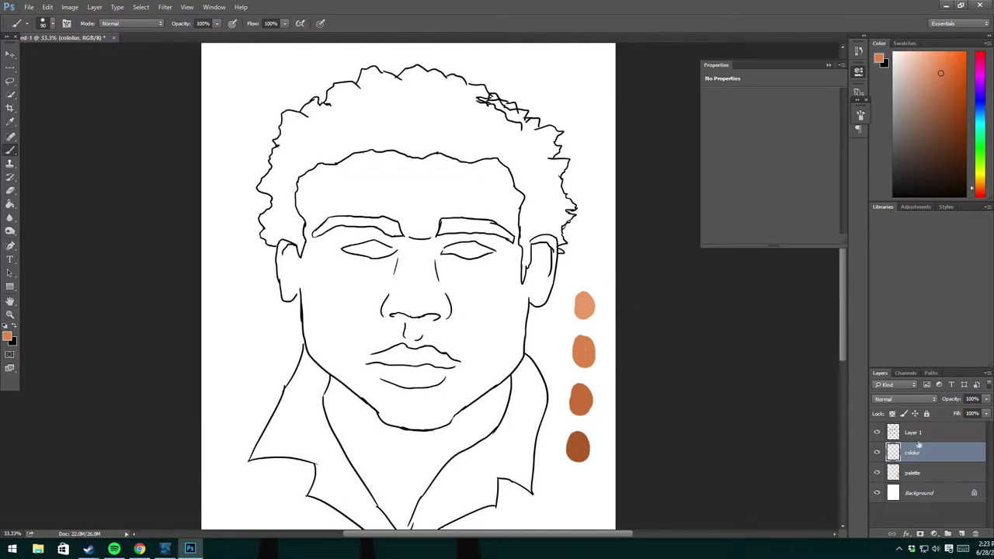
{"action": "left_click_drag", "start_coordinate": [320, 258], "coordinate": [317, 322]}
{"action": "key", "text": "bracketright"}
{"action": "key", "text": "bracketright"}
{"action": "key", "text": "bracketright"}
Paint the face and neck orange, then erase spill outside the neck and collar.
{"action": "mouse_move", "coordinate": [349, 268]}
{"action": "left_mouse_down"}
{"action": "mouse_move", "coordinate": [373, 311]}
{"action": "mouse_move", "coordinate": [404, 233]}
{"action": "mouse_move", "coordinate": [424, 307]}
{"action": "mouse_move", "coordinate": [334, 233]}
{"action": "mouse_move", "coordinate": [447, 261]}
{"action": "mouse_move", "coordinate": [490, 327]}
{"action": "mouse_move", "coordinate": [445, 268]}
{"action": "mouse_move", "coordinate": [411, 389]}
{"action": "mouse_move", "coordinate": [334, 210]}
{"action": "mouse_move", "coordinate": [355, 178]}
{"action": "mouse_move", "coordinate": [299, 191]}
{"action": "mouse_move", "coordinate": [292, 264]}
{"action": "mouse_move", "coordinate": [311, 318]}
{"action": "mouse_move", "coordinate": [392, 396]}
{"action": "mouse_move", "coordinate": [474, 384]}
{"action": "mouse_move", "coordinate": [509, 330]}
{"action": "mouse_move", "coordinate": [485, 276]}
{"action": "mouse_move", "coordinate": [491, 208]}
{"action": "mouse_move", "coordinate": [362, 151]}
{"action": "mouse_move", "coordinate": [272, 258]}
{"action": "mouse_move", "coordinate": [334, 372]}
{"action": "mouse_move", "coordinate": [397, 411]}
{"action": "mouse_move", "coordinate": [505, 304]}
{"action": "mouse_move", "coordinate": [543, 233]}
{"action": "mouse_move", "coordinate": [517, 230]}
{"action": "mouse_move", "coordinate": [458, 155]}
{"action": "mouse_move", "coordinate": [362, 144]}
{"action": "left_mouse_up"}
{"action": "mouse_move", "coordinate": [326, 381]}
{"action": "left_mouse_down"}
{"action": "mouse_move", "coordinate": [373, 474]}
{"action": "mouse_move", "coordinate": [423, 424]}
{"action": "mouse_move", "coordinate": [441, 353]}
{"action": "mouse_move", "coordinate": [516, 338]}
{"action": "mouse_move", "coordinate": [389, 466]}
{"action": "mouse_move", "coordinate": [393, 426]}
{"action": "left_mouse_up"}
{"action": "key", "text": "e"}
{"action": "mouse_move", "coordinate": [422, 461]}
{"action": "left_mouse_down"}
{"action": "mouse_move", "coordinate": [455, 422]}
{"action": "mouse_move", "coordinate": [484, 413]}
{"action": "mouse_move", "coordinate": [479, 403]}
{"action": "mouse_move", "coordinate": [518, 358]}
{"action": "mouse_move", "coordinate": [540, 265]}
{"action": "left_mouse_up"}
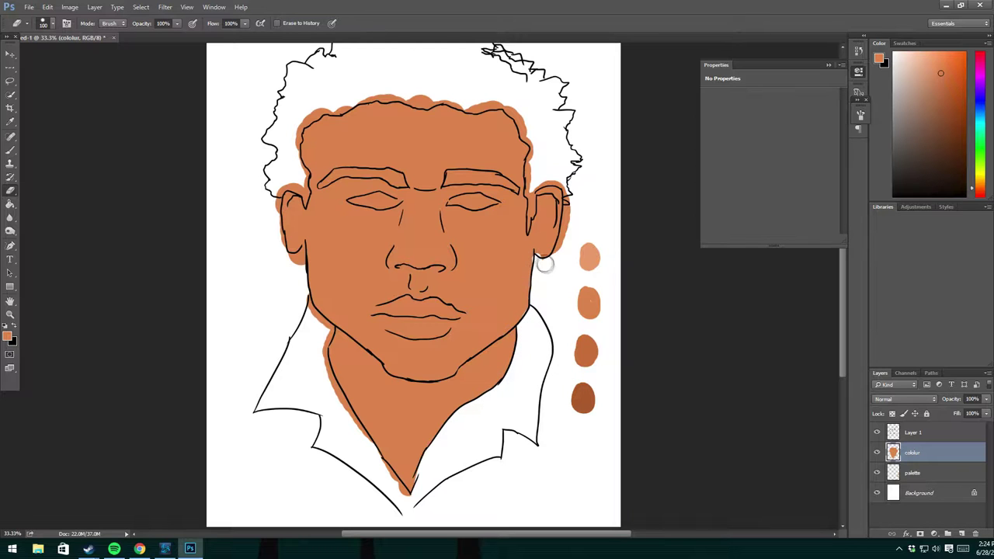
Erase stray orange near the right ear, the right forehead and left of the head.
{"action": "key", "text": "ctrl+plus"}
{"action": "key", "text": "ctrl+plus"}
{"action": "left_click_drag", "start_coordinate": [524, 197], "coordinate": [369, 437]}
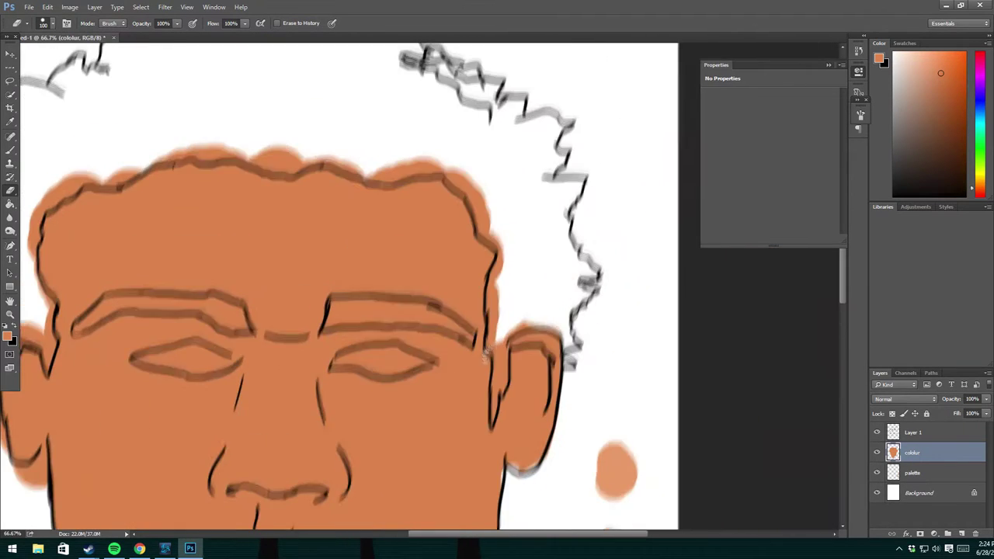
{"action": "left_click_drag", "start_coordinate": [496, 354], "coordinate": [486, 285]}
{"action": "key", "text": "bracketleft"}
{"action": "key", "text": "bracketleft"}
{"action": "key", "text": "bracketleft"}
{"action": "mouse_move", "coordinate": [500, 248]}
{"action": "left_mouse_down"}
{"action": "mouse_move", "coordinate": [504, 291]}
{"action": "mouse_move", "coordinate": [439, 157]}
{"action": "mouse_move", "coordinate": [411, 173]}
{"action": "mouse_move", "coordinate": [334, 156]}
{"action": "mouse_move", "coordinate": [287, 170]}
{"action": "mouse_move", "coordinate": [310, 160]}
{"action": "mouse_move", "coordinate": [166, 156]}
{"action": "mouse_move", "coordinate": [256, 173]}
{"action": "mouse_move", "coordinate": [138, 168]}
{"action": "mouse_move", "coordinate": [272, 129]}
{"action": "left_mouse_up"}
{"action": "mouse_move", "coordinate": [155, 167]}
{"action": "left_mouse_down"}
{"action": "mouse_move", "coordinate": [177, 322]}
{"action": "mouse_move", "coordinate": [116, 344]}
{"action": "mouse_move", "coordinate": [129, 318]}
{"action": "mouse_move", "coordinate": [109, 378]}
{"action": "mouse_move", "coordinate": [164, 459]}
{"action": "mouse_move", "coordinate": [142, 440]}
{"action": "mouse_move", "coordinate": [164, 445]}
{"action": "left_mouse_up"}
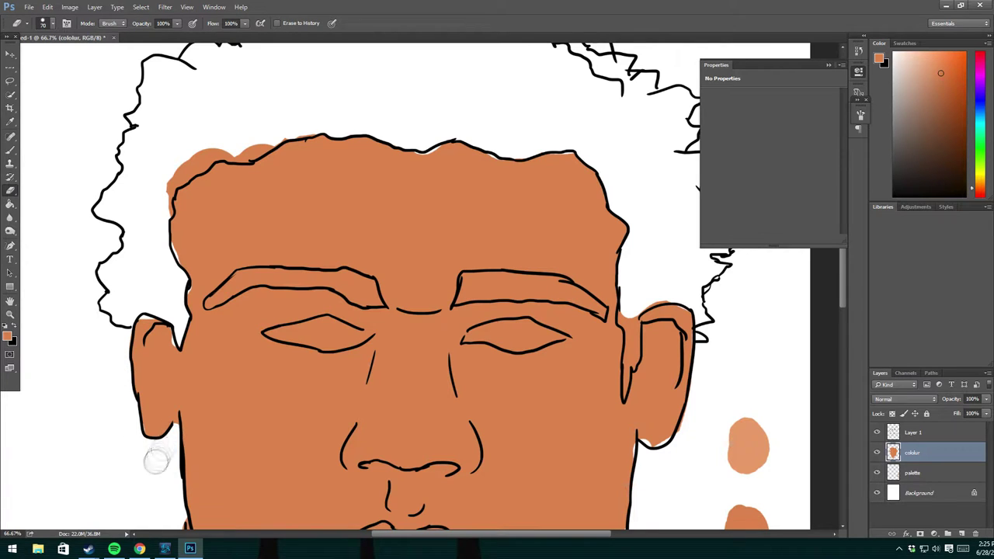
Fill the orange gap on the face's left edge and erase spill around the ear top.
{"action": "key", "text": "b"}
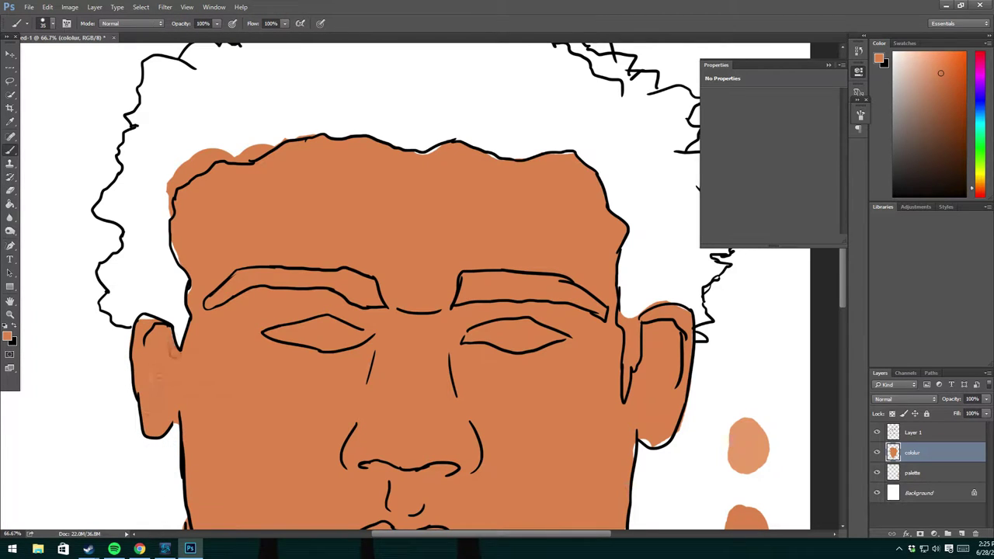
{"action": "left_click_drag", "start_coordinate": [196, 273], "coordinate": [180, 254]}
{"action": "key", "text": "e"}
{"action": "mouse_move", "coordinate": [715, 334]}
{"action": "left_mouse_down"}
{"action": "mouse_move", "coordinate": [628, 298]}
{"action": "mouse_move", "coordinate": [627, 396]}
{"action": "left_mouse_up"}
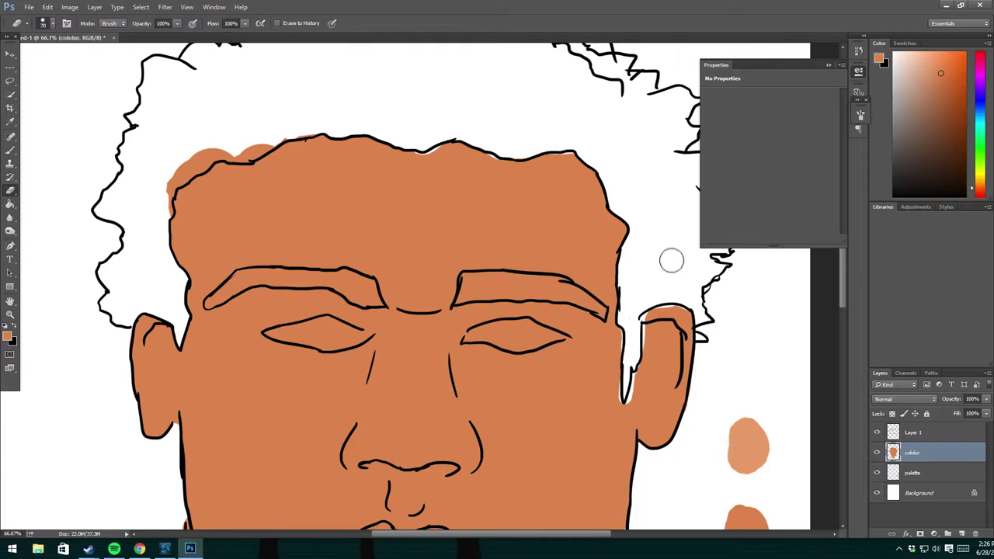
{"action": "key", "text": "b"}
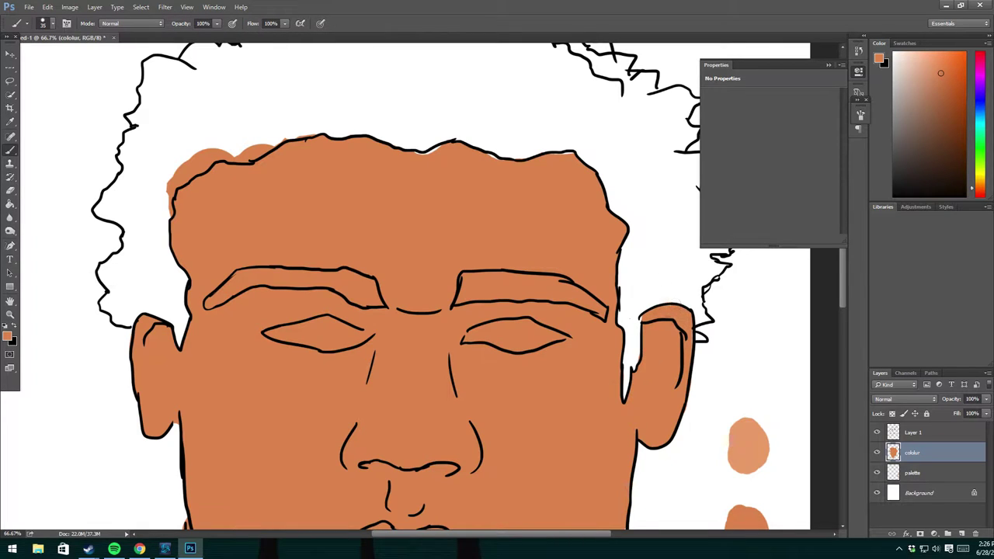
Erase the orange spill outside the neck outline down to the collar.
{"action": "key", "text": "e"}
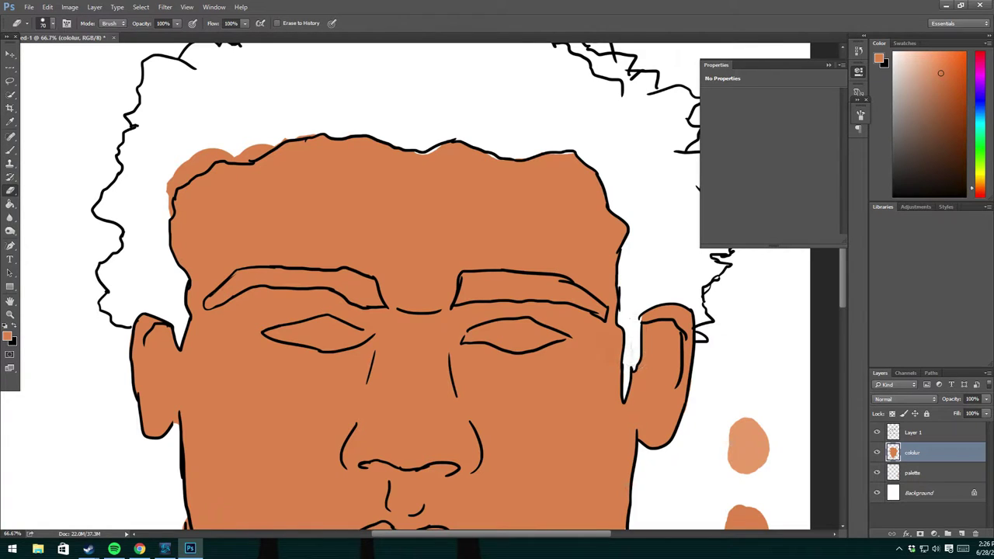
{"action": "scroll", "coordinate": [599, 271], "scroll_direction": "down", "scroll_amount": 5}
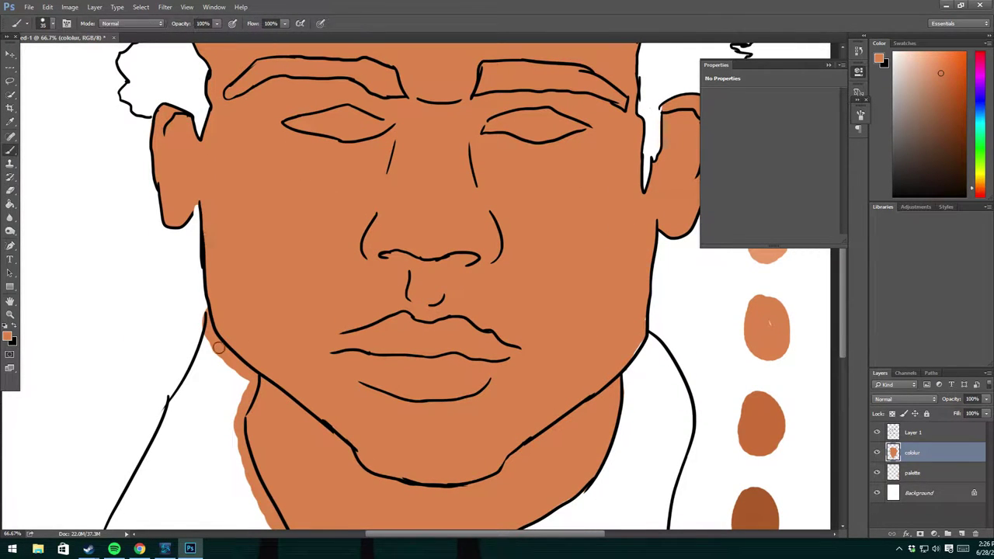
{"action": "mouse_move", "coordinate": [214, 349]}
{"action": "left_mouse_down"}
{"action": "mouse_move", "coordinate": [203, 319]}
{"action": "mouse_move", "coordinate": [261, 497]}
{"action": "left_mouse_up"}
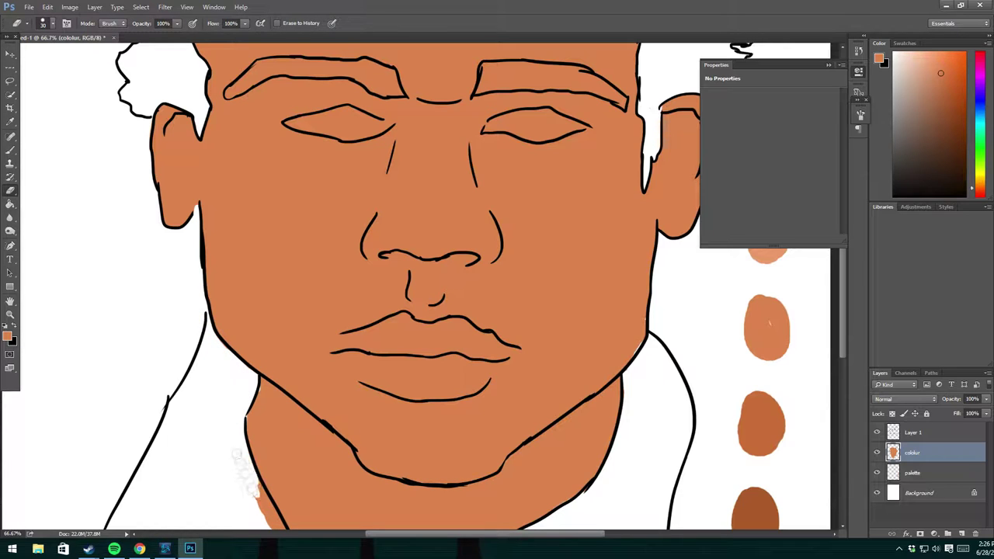
{"action": "key", "text": "b"}
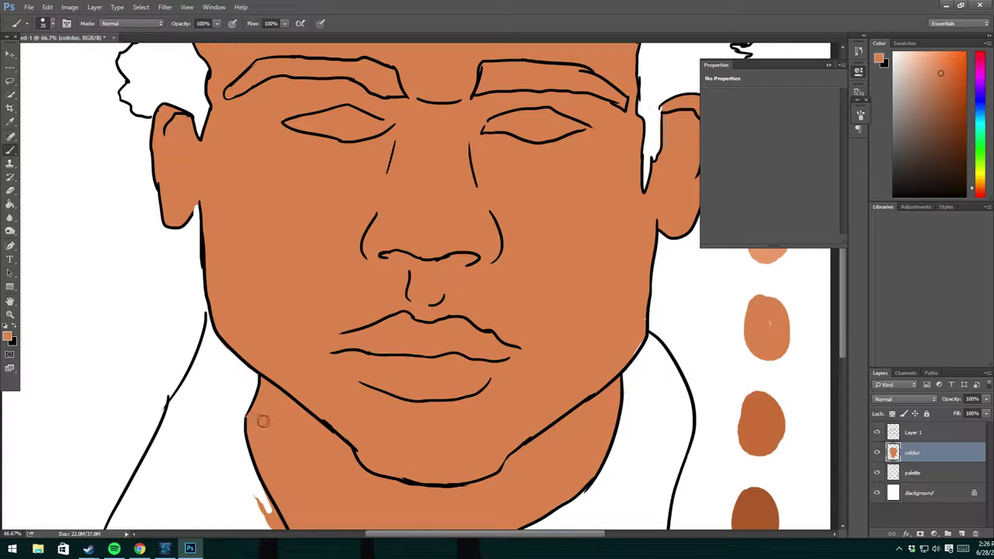
{"action": "scroll", "coordinate": [295, 425], "scroll_direction": "down", "scroll_amount": 5}
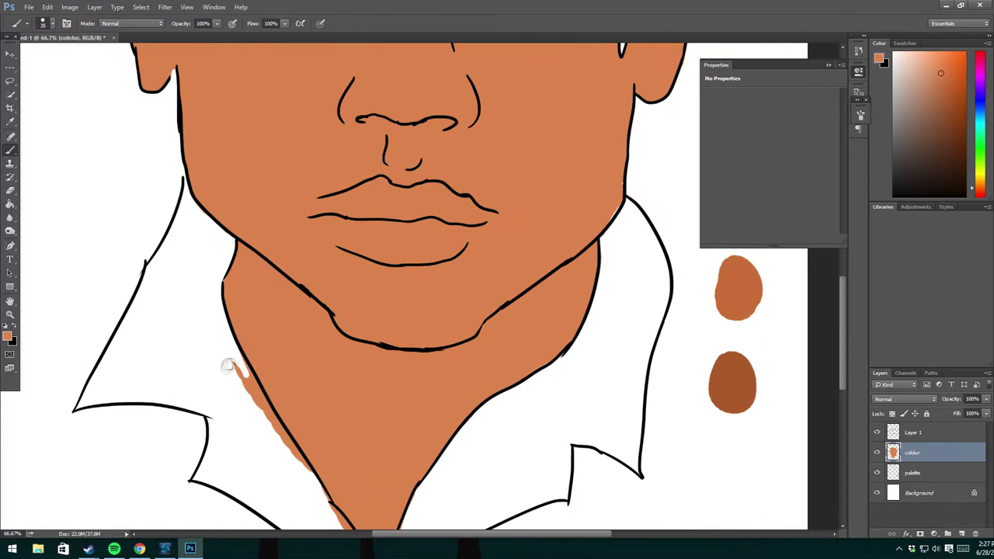
{"action": "key", "text": "e"}
{"action": "left_click_drag", "start_coordinate": [223, 351], "coordinate": [287, 446]}
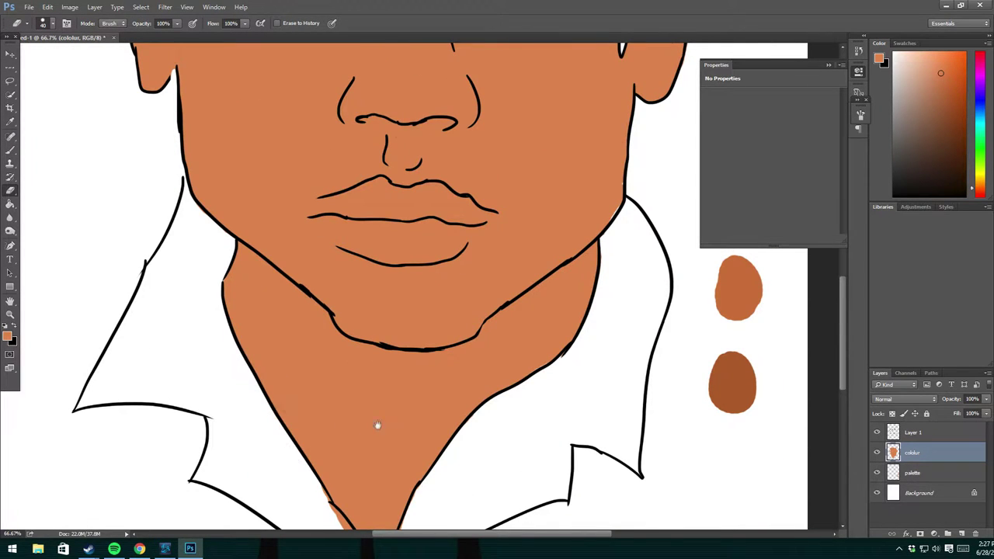
{"action": "scroll", "coordinate": [377, 423], "scroll_direction": "down", "scroll_amount": 4}
{"action": "mouse_move", "coordinate": [314, 389]}
{"action": "left_mouse_down"}
{"action": "mouse_move", "coordinate": [345, 443]}
{"action": "mouse_move", "coordinate": [377, 465]}
{"action": "left_mouse_up"}
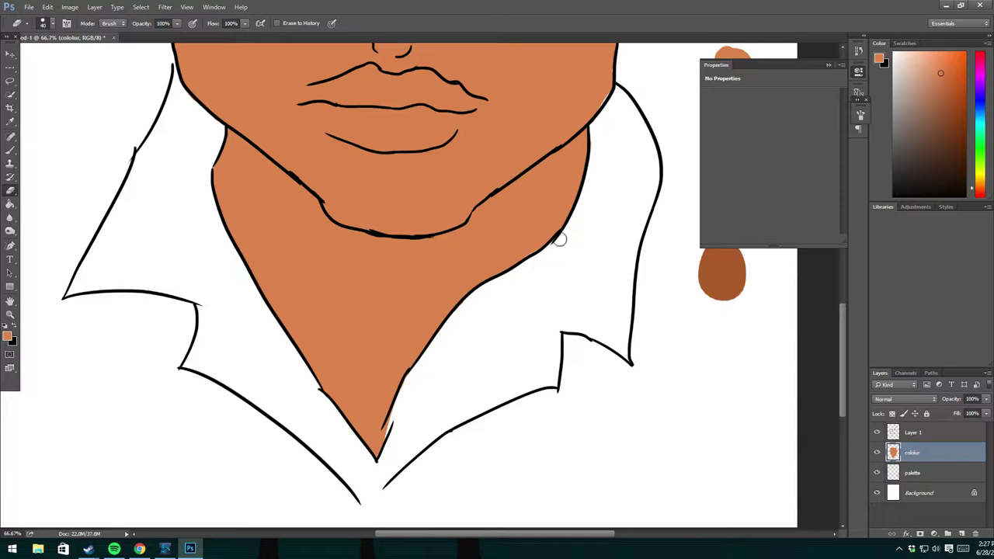
Switch to Layer 1, then return to the colour layer and resample the skin orange.
{"action": "left_click", "coordinate": [915, 433]}
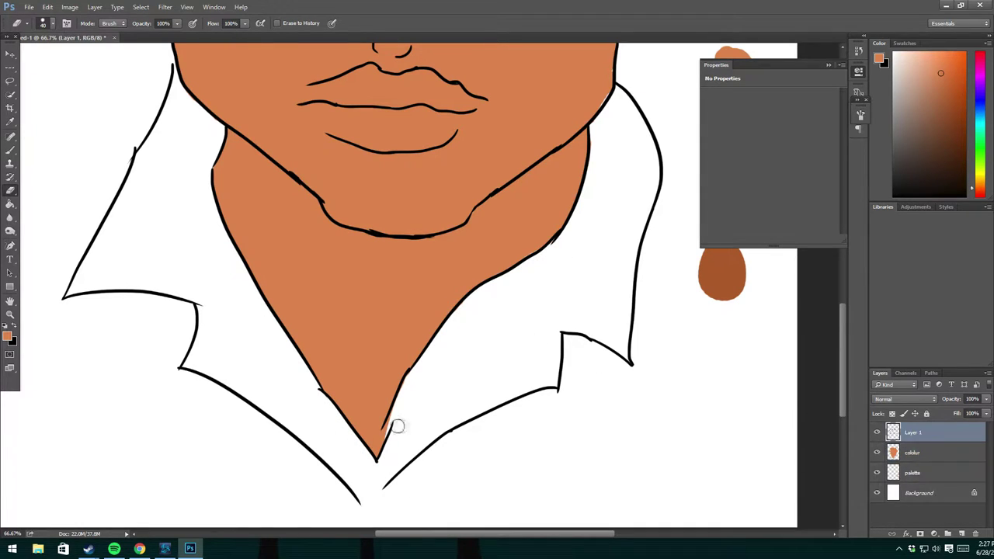
{"action": "key", "text": "x"}
{"action": "key", "text": "b"}
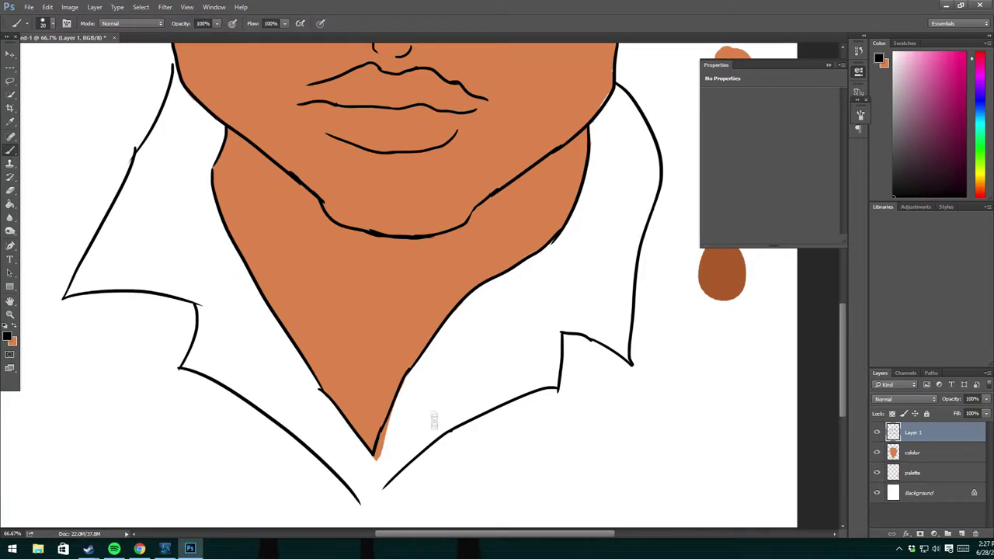
{"action": "key", "text": "alt+bracketleft"}
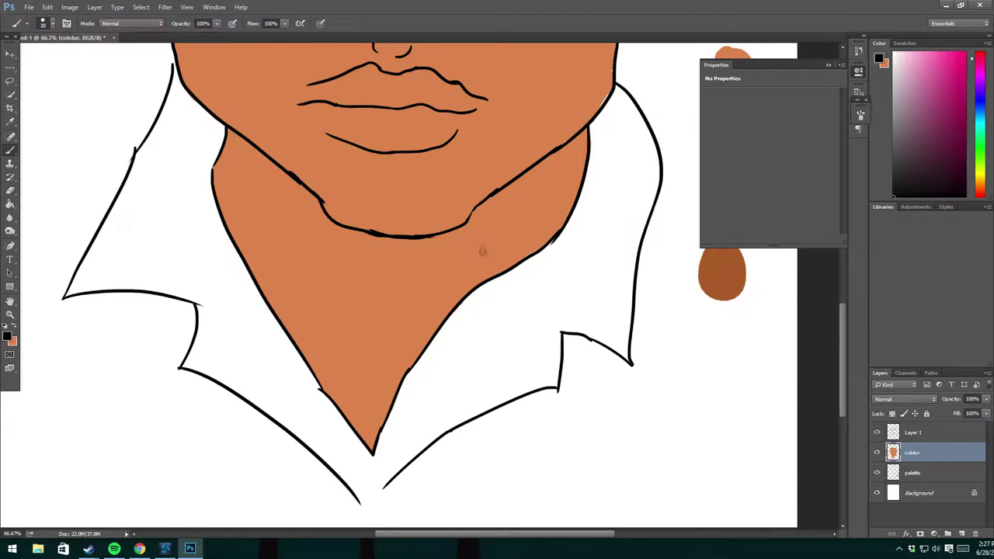
{"action": "left_click", "coordinate": [488, 253], "text": "alt"}
{"action": "scroll", "coordinate": [604, 191], "scroll_direction": "up", "scroll_amount": 3}
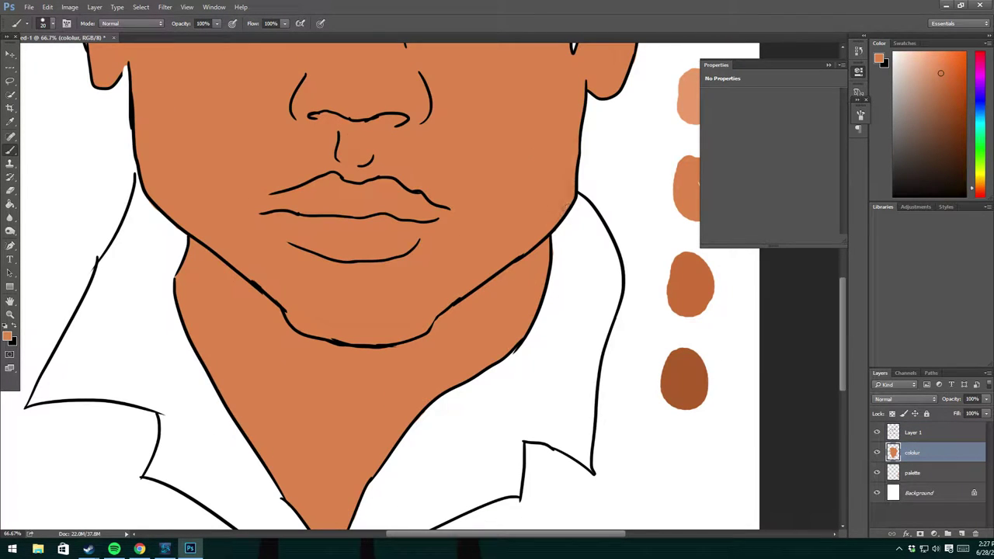
{"action": "scroll", "coordinate": [569, 169], "scroll_direction": "up", "scroll_amount": 3}
{"action": "scroll", "coordinate": [569, 194], "scroll_direction": "up", "scroll_amount": 3}
{"action": "scroll", "coordinate": [568, 233], "scroll_direction": "up", "scroll_amount": 2}
Erase the orange from inside both eyes on the colour layer.
{"action": "key", "text": "e"}
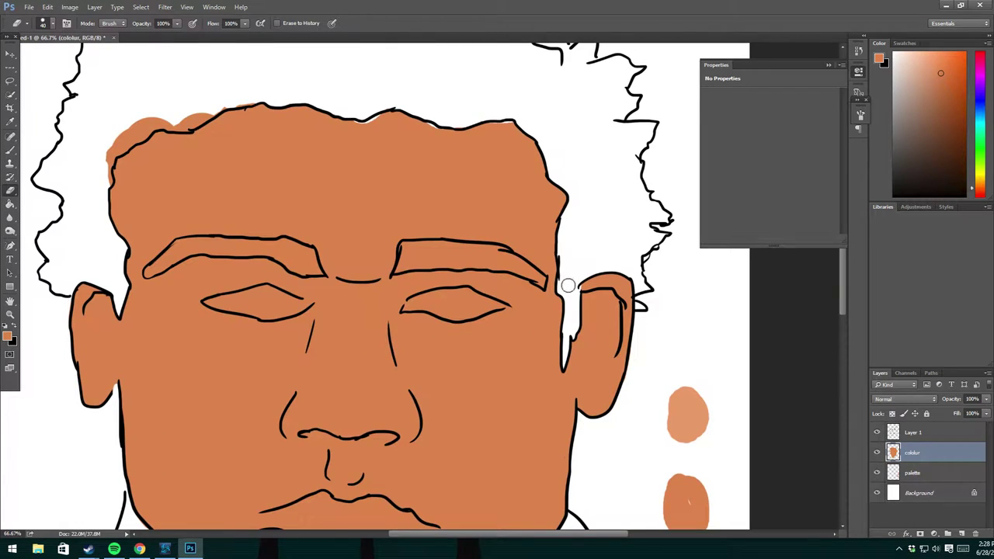
{"action": "scroll", "coordinate": [575, 309], "scroll_direction": "down", "scroll_amount": 1}
{"action": "left_click_drag", "start_coordinate": [404, 262], "coordinate": [501, 264]}
{"action": "mouse_move", "coordinate": [269, 267]}
{"action": "left_mouse_down"}
{"action": "mouse_move", "coordinate": [299, 262]}
{"action": "mouse_move", "coordinate": [225, 259]}
{"action": "mouse_move", "coordinate": [303, 260]}
{"action": "left_mouse_up"}
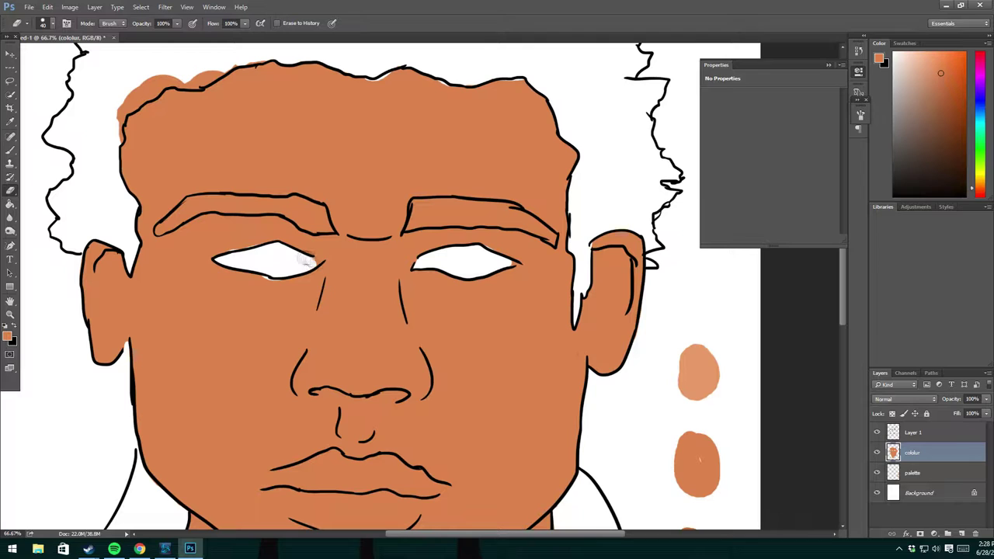
Whiten the gaps along both nostrils and clear the orange from the right eyebrow.
{"action": "key", "text": "b"}
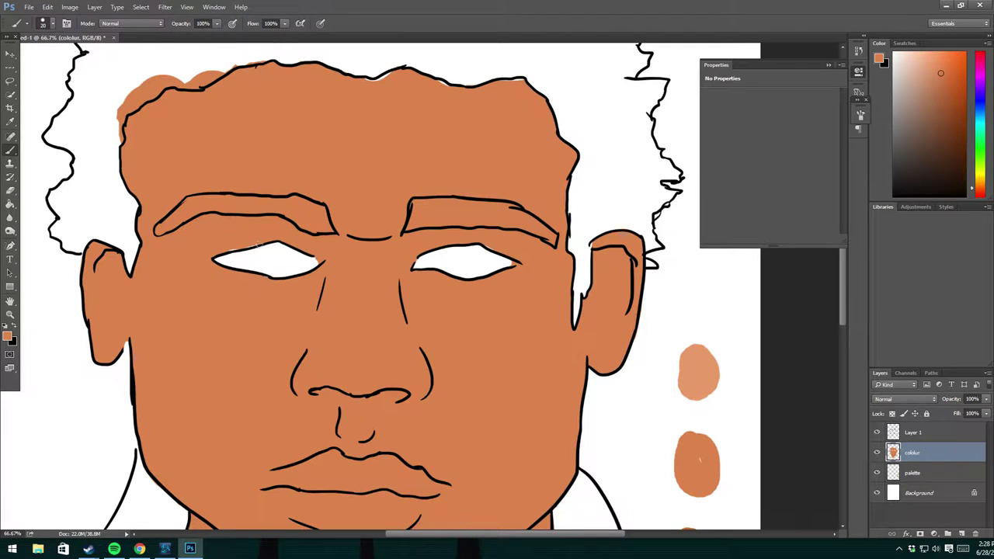
{"action": "key", "text": "e"}
{"action": "left_click_drag", "start_coordinate": [313, 392], "coordinate": [347, 399]}
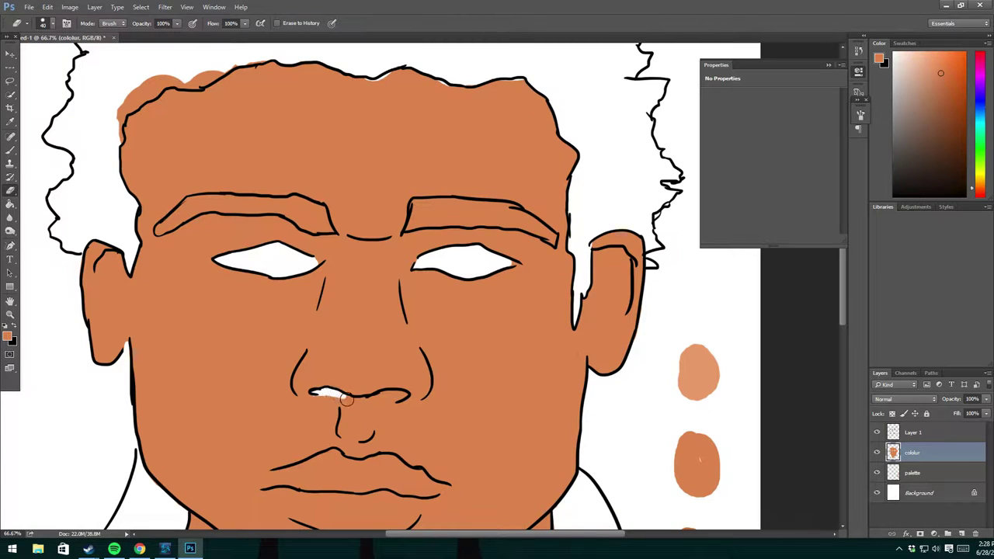
{"action": "left_click_drag", "start_coordinate": [406, 397], "coordinate": [378, 399]}
{"action": "mouse_move", "coordinate": [436, 204]}
{"action": "left_mouse_down"}
{"action": "mouse_move", "coordinate": [413, 216]}
{"action": "mouse_move", "coordinate": [488, 220]}
{"action": "mouse_move", "coordinate": [420, 205]}
{"action": "left_mouse_up"}
{"action": "scroll", "coordinate": [488, 189], "scroll_direction": "up", "scroll_amount": 1}
{"action": "mouse_move", "coordinate": [462, 233]}
{"action": "left_mouse_down"}
{"action": "mouse_move", "coordinate": [567, 255]}
{"action": "mouse_move", "coordinate": [520, 227]}
{"action": "mouse_move", "coordinate": [470, 228]}
{"action": "mouse_move", "coordinate": [460, 210]}
{"action": "mouse_move", "coordinate": [501, 217]}
{"action": "mouse_move", "coordinate": [567, 257]}
{"action": "mouse_move", "coordinate": [540, 237]}
{"action": "left_mouse_up"}
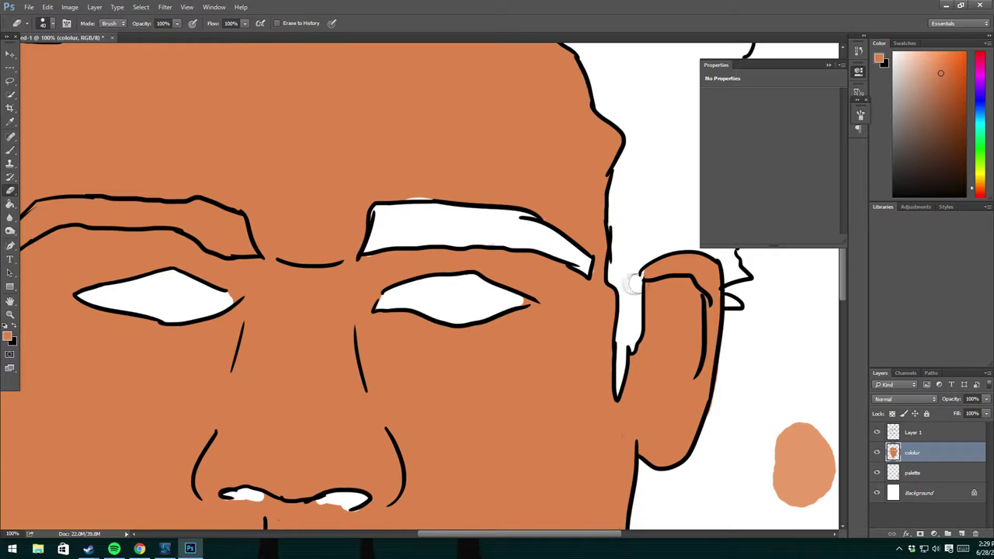
Erase the left eyebrow back to white, zoom out to 50% and add a new layer above colour.
{"action": "key", "text": "b"}
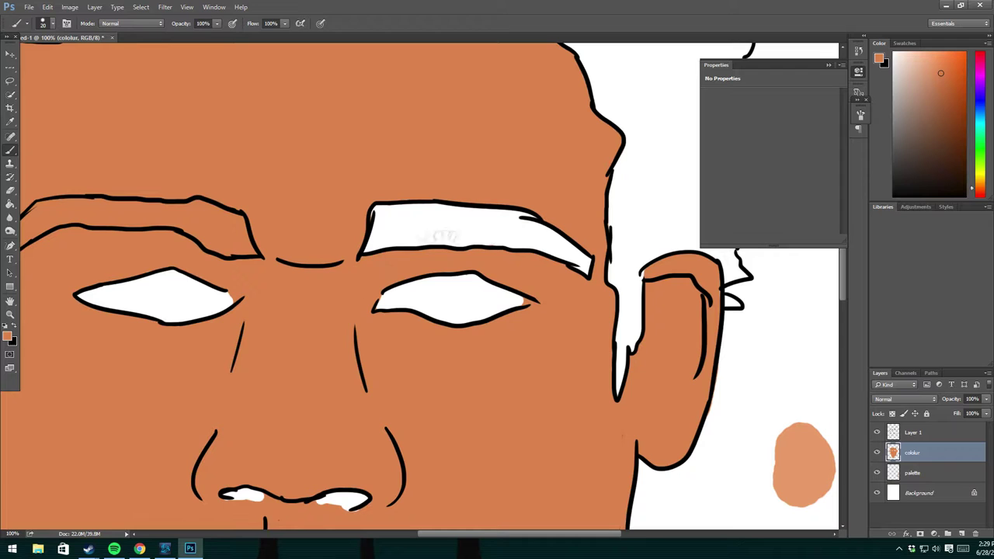
{"action": "key", "text": "e"}
{"action": "left_click_drag", "start_coordinate": [477, 233], "coordinate": [660, 253]}
{"action": "mouse_move", "coordinate": [379, 227]}
{"action": "left_mouse_down"}
{"action": "mouse_move", "coordinate": [406, 258]}
{"action": "mouse_move", "coordinate": [373, 231]}
{"action": "mouse_move", "coordinate": [412, 233]}
{"action": "mouse_move", "coordinate": [315, 233]}
{"action": "mouse_move", "coordinate": [366, 230]}
{"action": "mouse_move", "coordinate": [279, 221]}
{"action": "left_mouse_up"}
{"action": "mouse_move", "coordinate": [182, 268]}
{"action": "left_mouse_down"}
{"action": "mouse_move", "coordinate": [218, 237]}
{"action": "mouse_move", "coordinate": [296, 230]}
{"action": "mouse_move", "coordinate": [249, 231]}
{"action": "mouse_move", "coordinate": [275, 228]}
{"action": "left_mouse_up"}
{"action": "key", "text": "b"}
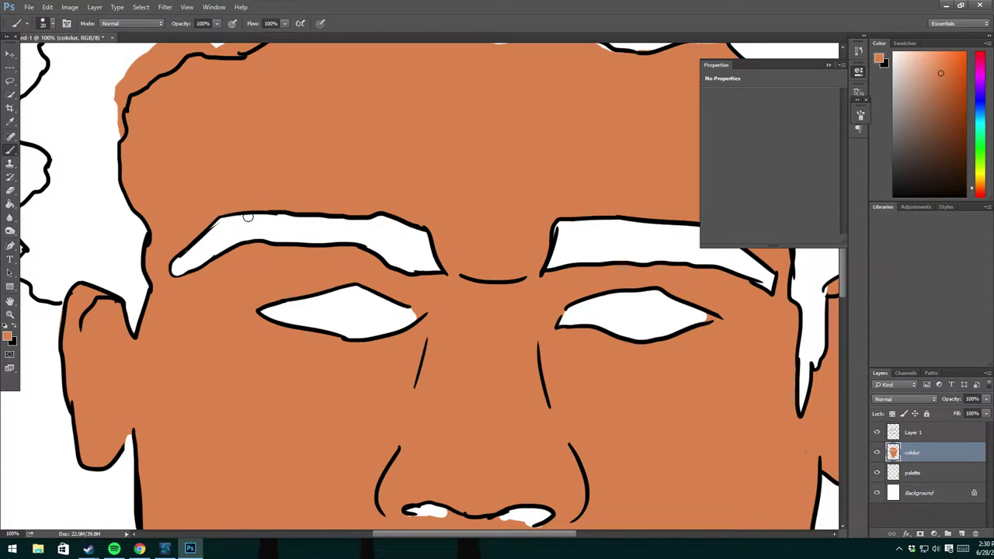
{"action": "key", "text": "ctrl+minus"}
{"action": "key", "text": "ctrl+minus"}
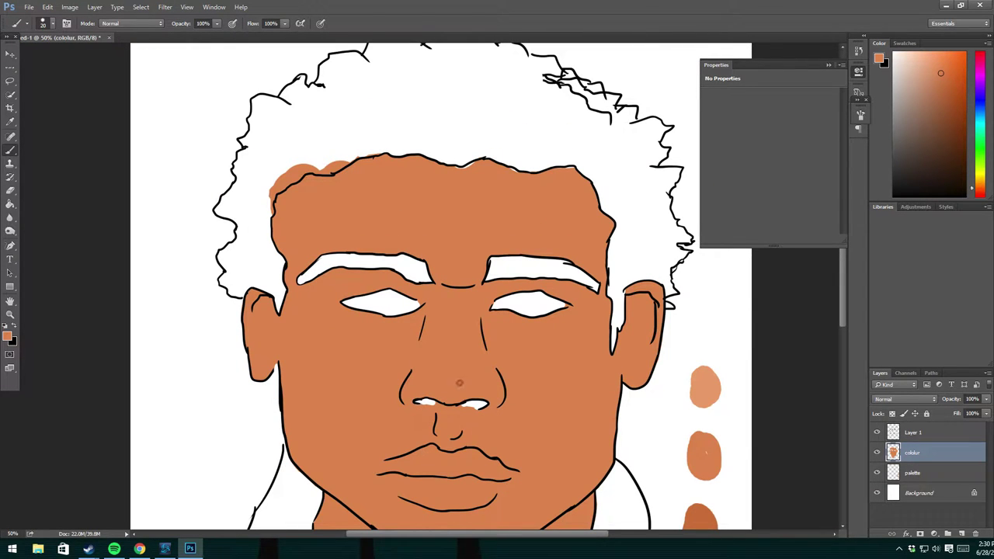
{"action": "left_click", "coordinate": [962, 534]}
Name the new layer 'shade' and pick a darker orange for shading.
{"action": "double_click", "coordinate": [913, 452]}
{"action": "type", "text": "shade"}
{"action": "key", "text": "Return"}
{"action": "key", "text": "ctrl+plus"}
{"action": "scroll", "coordinate": [570, 289], "scroll_direction": "down", "scroll_amount": 3}
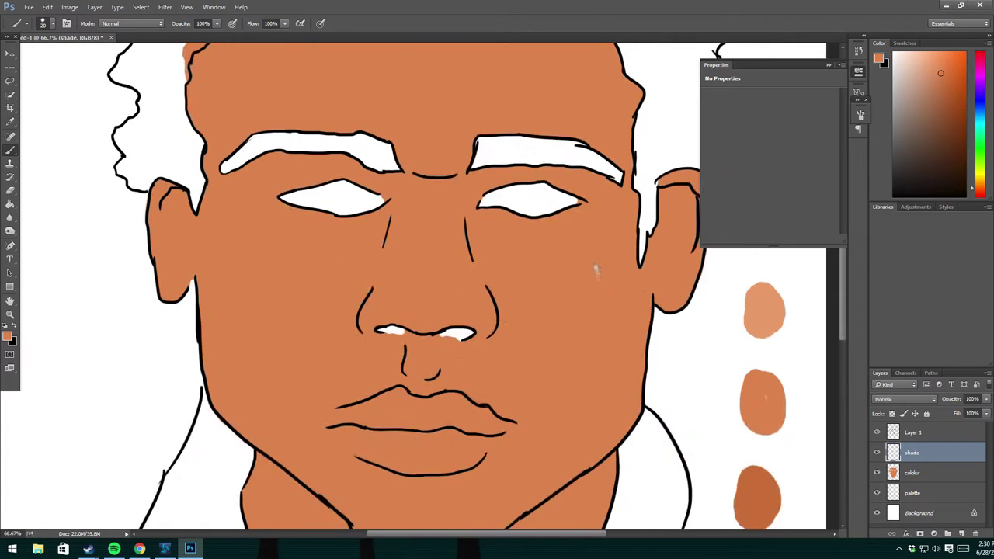
{"action": "scroll", "coordinate": [569, 289], "scroll_direction": "down", "scroll_amount": 1}
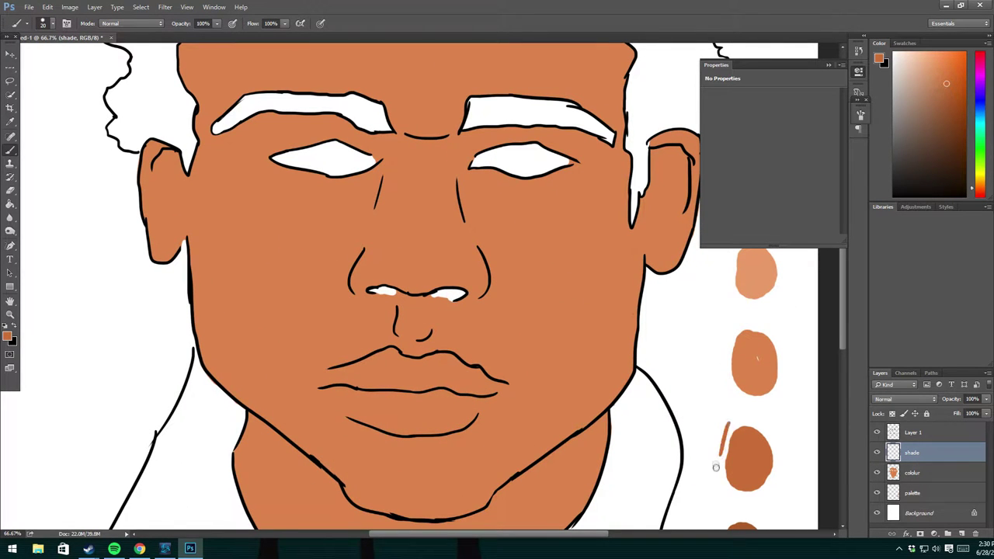
{"action": "left_click", "coordinate": [730, 455], "text": "alt"}
{"action": "scroll", "coordinate": [715, 466], "scroll_direction": "down", "scroll_amount": 1}
{"action": "scroll", "coordinate": [699, 442], "scroll_direction": "up", "scroll_amount": 2}
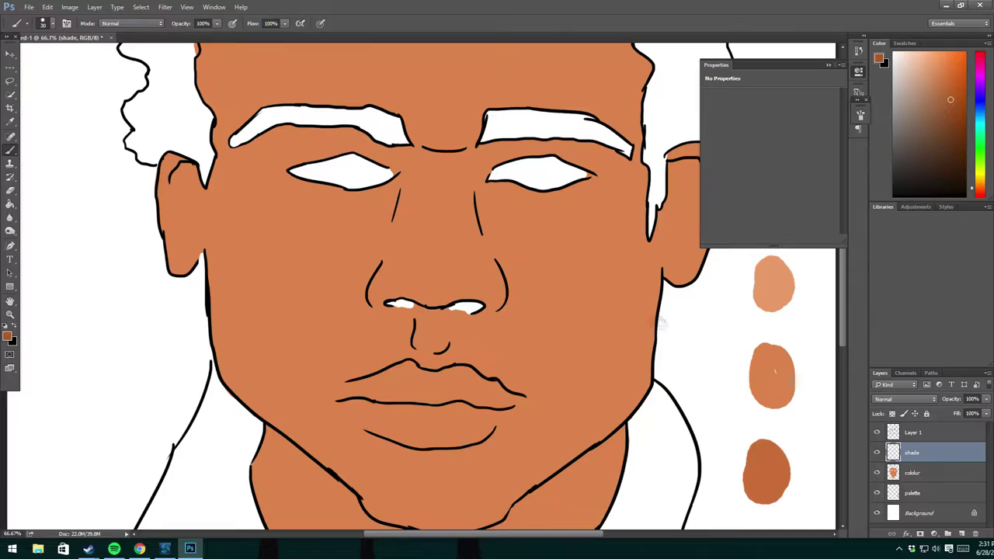
Brush shadow lines down the cheek, along the jaw, under the eye, beside the nose bridge and between the brows.
{"action": "mouse_move", "coordinate": [569, 197]}
{"action": "left_mouse_down"}
{"action": "mouse_move", "coordinate": [627, 215]}
{"action": "mouse_move", "coordinate": [645, 262]}
{"action": "mouse_move", "coordinate": [531, 435]}
{"action": "left_mouse_up"}
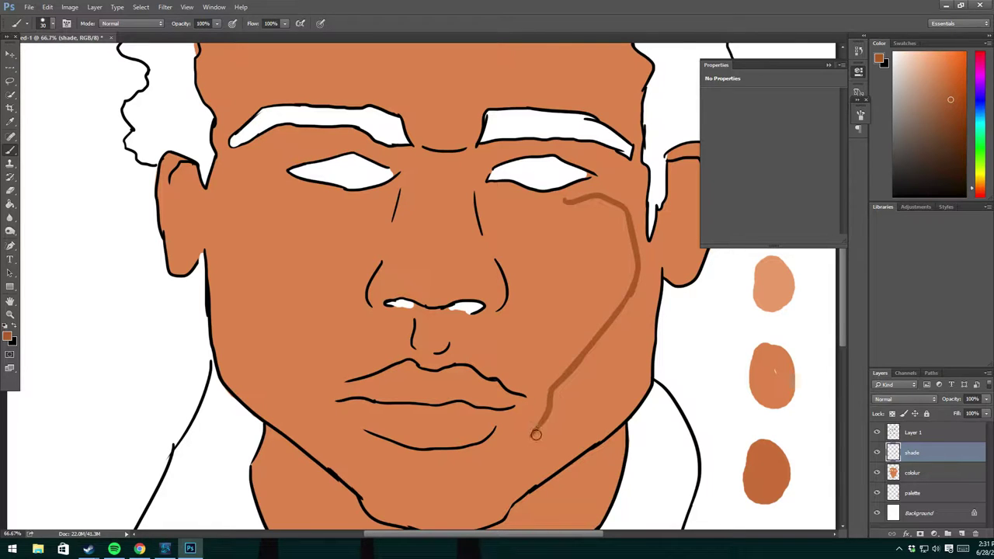
{"action": "left_click_drag", "start_coordinate": [477, 443], "coordinate": [542, 434]}
{"action": "mouse_move", "coordinate": [553, 202]}
{"action": "left_mouse_down"}
{"action": "mouse_move", "coordinate": [497, 200]}
{"action": "mouse_move", "coordinate": [498, 258]}
{"action": "mouse_move", "coordinate": [480, 203]}
{"action": "left_mouse_up"}
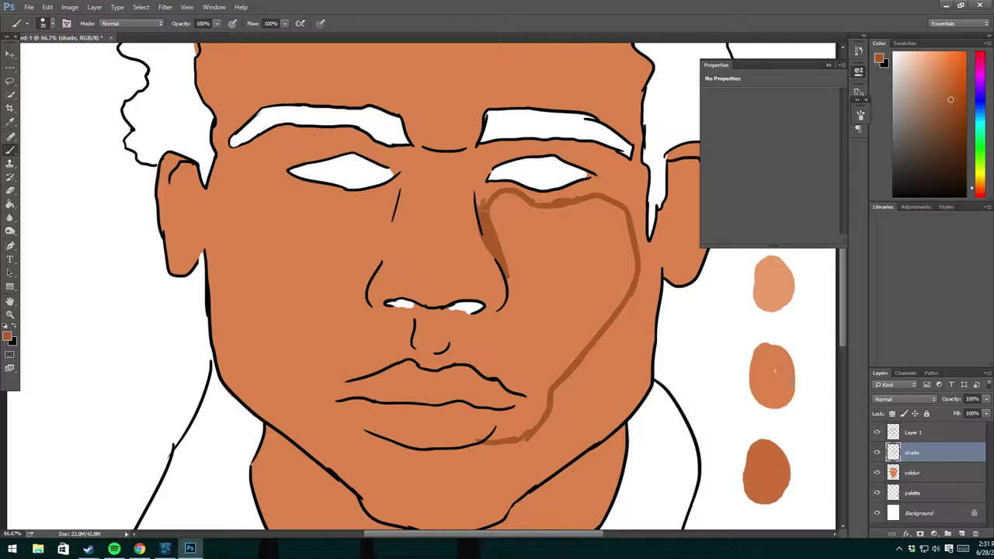
{"action": "left_click_drag", "start_coordinate": [398, 190], "coordinate": [482, 198]}
{"action": "left_click_drag", "start_coordinate": [416, 153], "coordinate": [468, 147]}
Try shadow lines under the other eye and down that cheek, undoing the too-dark strokes.
{"action": "mouse_move", "coordinate": [404, 191]}
{"action": "left_mouse_down"}
{"action": "mouse_move", "coordinate": [284, 199]}
{"action": "mouse_move", "coordinate": [233, 253]}
{"action": "left_mouse_up"}
{"action": "key", "text": "ctrl+z"}
{"action": "mouse_move", "coordinate": [303, 201]}
{"action": "left_mouse_down"}
{"action": "mouse_move", "coordinate": [233, 221]}
{"action": "mouse_move", "coordinate": [214, 274]}
{"action": "mouse_move", "coordinate": [329, 362]}
{"action": "left_mouse_up"}
{"action": "key", "text": "ctrl+z"}
{"action": "key", "text": "ctrl+z"}
{"action": "mouse_move", "coordinate": [219, 268]}
{"action": "left_mouse_down"}
{"action": "mouse_move", "coordinate": [334, 414]}
{"action": "mouse_move", "coordinate": [380, 422]}
{"action": "mouse_move", "coordinate": [381, 480]}
{"action": "mouse_move", "coordinate": [381, 398]}
{"action": "mouse_move", "coordinate": [435, 439]}
{"action": "mouse_move", "coordinate": [476, 419]}
{"action": "mouse_move", "coordinate": [494, 392]}
{"action": "mouse_move", "coordinate": [466, 379]}
{"action": "mouse_move", "coordinate": [392, 375]}
{"action": "mouse_move", "coordinate": [351, 392]}
{"action": "left_mouse_up"}
{"action": "key", "text": "ctrl+z"}
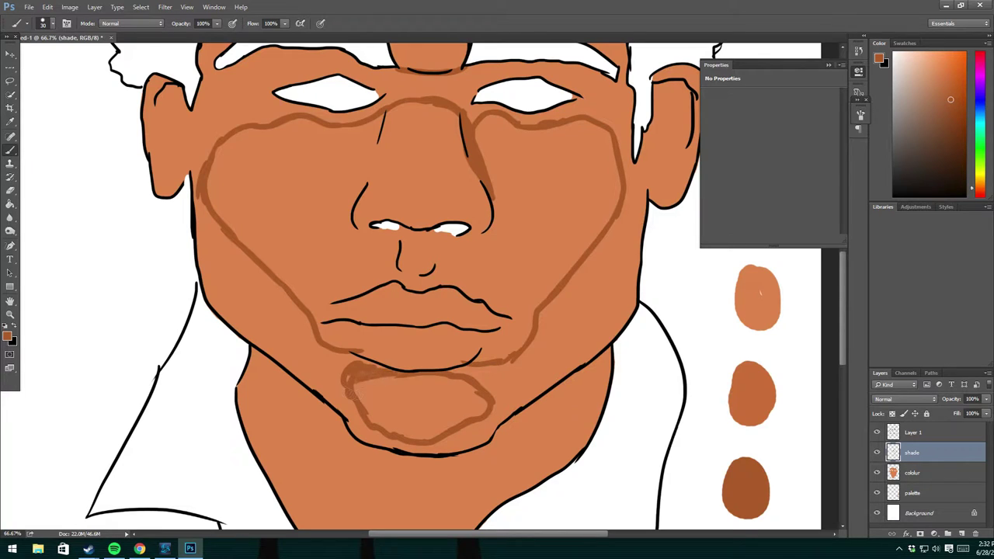
Undo the chin outlines, redraw the chin line, erase the lower jaw stroke and shade below the lip.
{"action": "key", "text": "ctrl+alt+z"}
{"action": "key", "text": "ctrl+alt+z"}
{"action": "key", "text": "ctrl+alt+z"}
{"action": "key", "text": "ctrl+alt+z"}
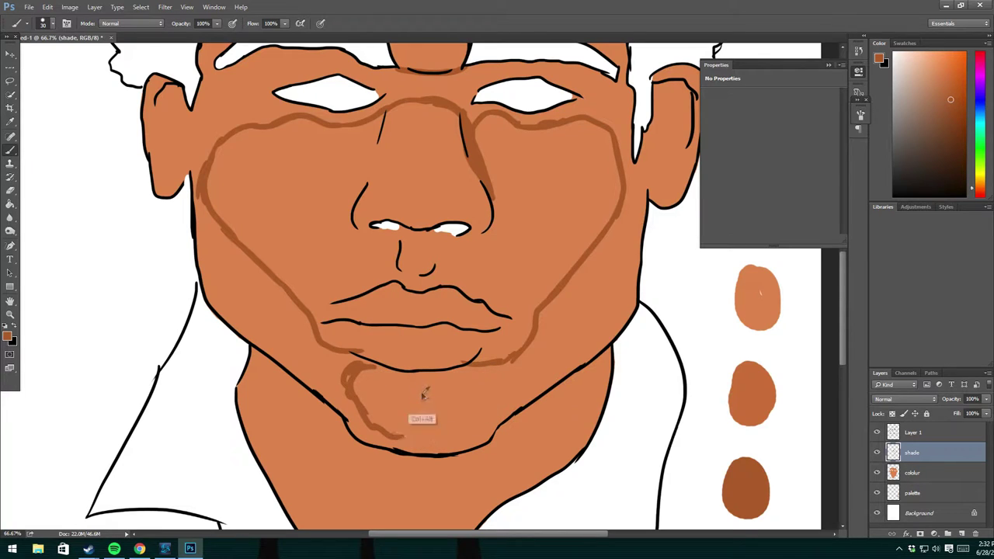
{"action": "key", "text": "ctrl+alt+z"}
{"action": "mouse_move", "coordinate": [382, 389]}
{"action": "left_mouse_down"}
{"action": "mouse_move", "coordinate": [483, 408]}
{"action": "mouse_move", "coordinate": [458, 440]}
{"action": "mouse_move", "coordinate": [373, 442]}
{"action": "mouse_move", "coordinate": [371, 401]}
{"action": "left_mouse_up"}
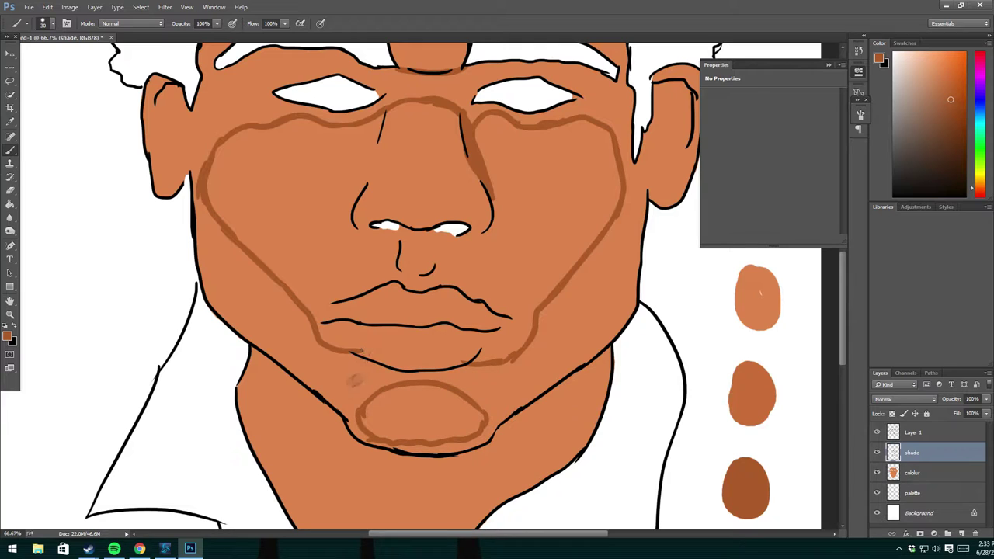
{"action": "key", "text": "e"}
{"action": "left_click_drag", "start_coordinate": [334, 348], "coordinate": [513, 354]}
{"action": "key", "text": "b"}
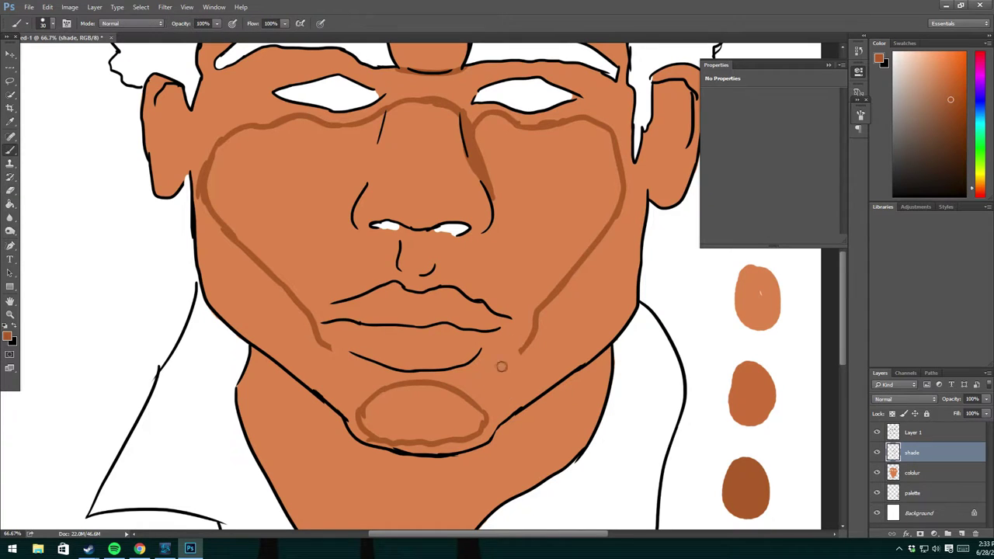
{"action": "mouse_move", "coordinate": [532, 339]}
{"action": "left_mouse_down"}
{"action": "mouse_move", "coordinate": [475, 372]}
{"action": "mouse_move", "coordinate": [435, 359]}
{"action": "mouse_move", "coordinate": [392, 372]}
{"action": "mouse_move", "coordinate": [451, 380]}
{"action": "left_mouse_up"}
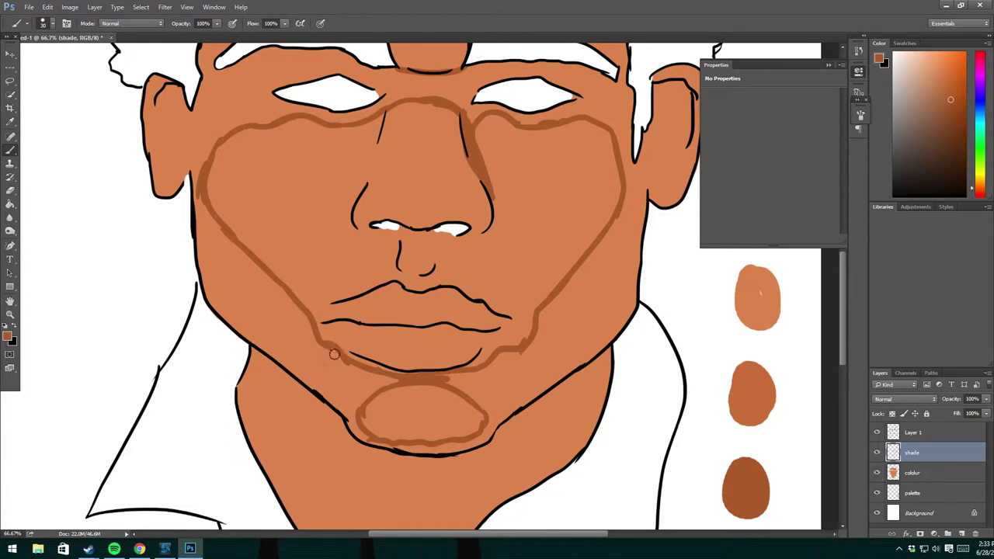
Shade the left cheek and jaw, the chin bottom and the right jaw dark brown.
{"action": "mouse_move", "coordinate": [217, 239]}
{"action": "left_mouse_down"}
{"action": "mouse_move", "coordinate": [198, 195]}
{"action": "mouse_move", "coordinate": [233, 326]}
{"action": "mouse_move", "coordinate": [280, 358]}
{"action": "mouse_move", "coordinate": [249, 297]}
{"action": "mouse_move", "coordinate": [268, 293]}
{"action": "mouse_move", "coordinate": [334, 373]}
{"action": "left_mouse_up"}
{"action": "mouse_move", "coordinate": [272, 284]}
{"action": "left_mouse_down"}
{"action": "mouse_move", "coordinate": [326, 350]}
{"action": "mouse_move", "coordinate": [301, 365]}
{"action": "mouse_move", "coordinate": [366, 435]}
{"action": "left_mouse_up"}
{"action": "mouse_move", "coordinate": [341, 403]}
{"action": "left_mouse_down"}
{"action": "mouse_move", "coordinate": [393, 447]}
{"action": "mouse_move", "coordinate": [348, 372]}
{"action": "mouse_move", "coordinate": [396, 382]}
{"action": "left_mouse_up"}
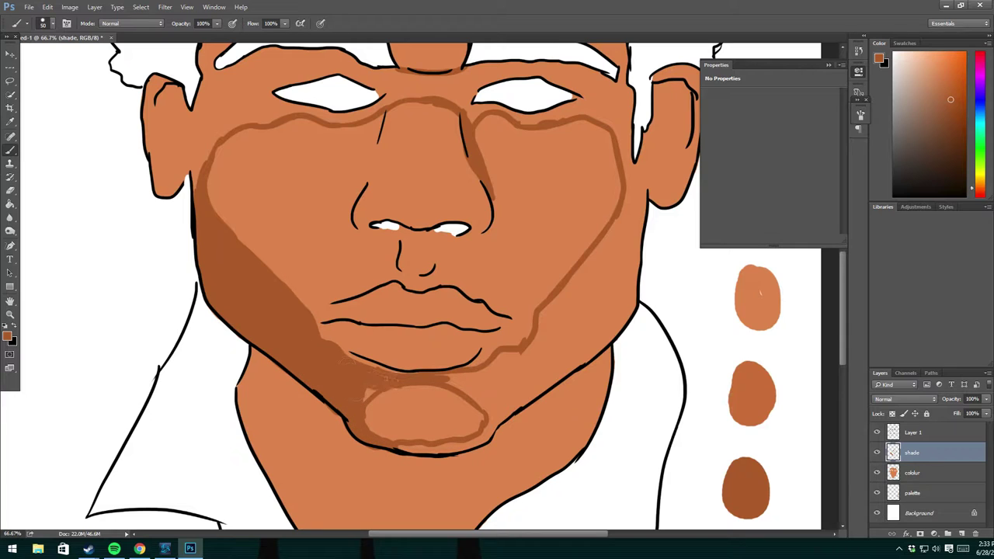
{"action": "mouse_move", "coordinate": [396, 447]}
{"action": "left_mouse_down"}
{"action": "mouse_move", "coordinate": [462, 449]}
{"action": "mouse_move", "coordinate": [586, 354]}
{"action": "left_mouse_up"}
{"action": "left_click_drag", "start_coordinate": [509, 392], "coordinate": [595, 326]}
{"action": "mouse_move", "coordinate": [567, 358]}
{"action": "left_mouse_down"}
{"action": "mouse_move", "coordinate": [625, 307]}
{"action": "mouse_move", "coordinate": [626, 229]}
{"action": "mouse_move", "coordinate": [633, 299]}
{"action": "left_mouse_up"}
{"action": "mouse_move", "coordinate": [543, 334]}
{"action": "left_mouse_down"}
{"action": "mouse_move", "coordinate": [563, 299]}
{"action": "mouse_move", "coordinate": [579, 299]}
{"action": "left_mouse_up"}
{"action": "mouse_move", "coordinate": [613, 314]}
{"action": "left_mouse_down"}
{"action": "mouse_move", "coordinate": [615, 285]}
{"action": "mouse_move", "coordinate": [574, 265]}
{"action": "left_mouse_up"}
Fill the right cheek gaps, chin edge and right ear, then erase the pinkish chin patch.
{"action": "mouse_move", "coordinate": [621, 213]}
{"action": "left_mouse_down"}
{"action": "mouse_move", "coordinate": [579, 311]}
{"action": "mouse_move", "coordinate": [602, 241]}
{"action": "left_mouse_up"}
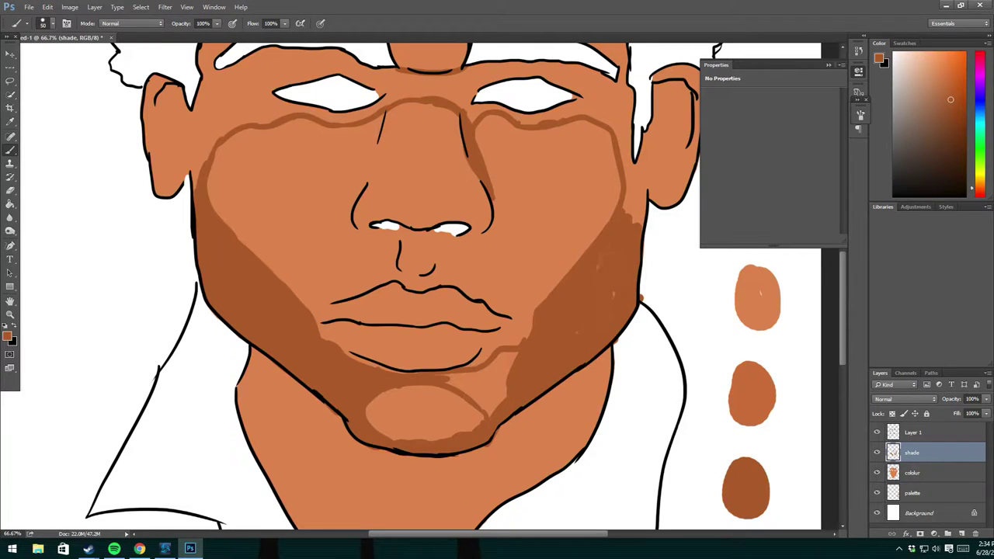
{"action": "mouse_move", "coordinate": [486, 434]}
{"action": "left_mouse_down"}
{"action": "mouse_move", "coordinate": [481, 396]}
{"action": "mouse_move", "coordinate": [515, 353]}
{"action": "mouse_move", "coordinate": [522, 305]}
{"action": "left_mouse_up"}
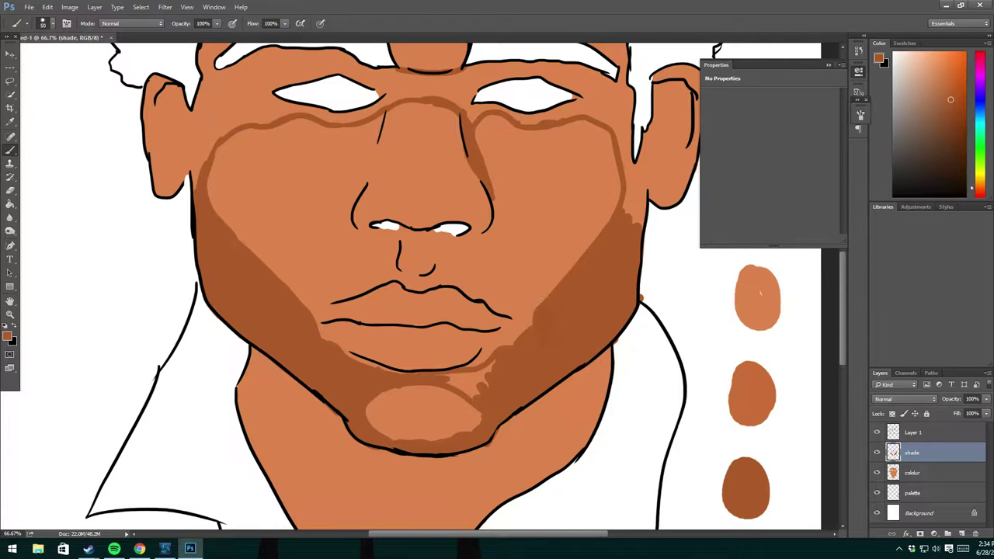
{"action": "left_click_drag", "start_coordinate": [625, 199], "coordinate": [636, 187]}
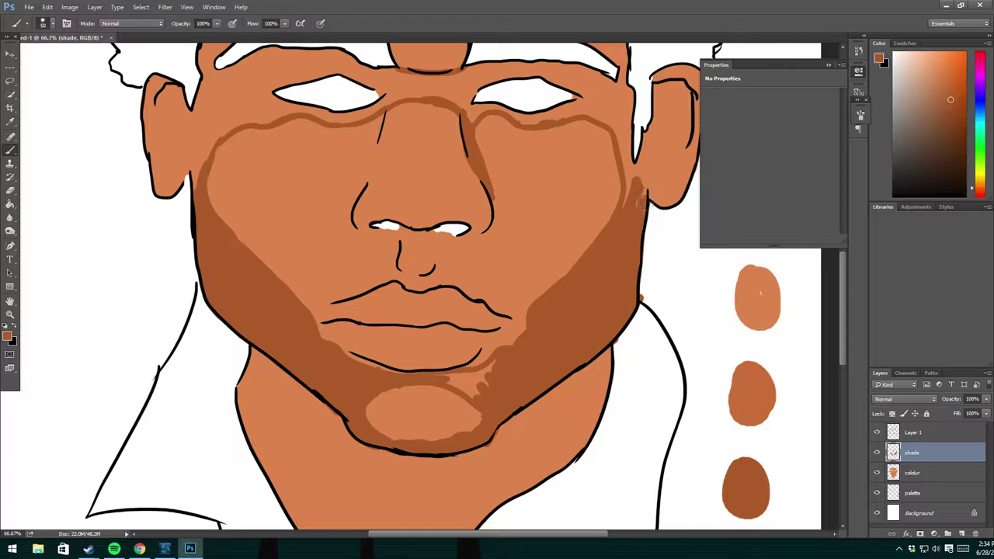
{"action": "mouse_move", "coordinate": [660, 93]}
{"action": "left_mouse_down"}
{"action": "mouse_move", "coordinate": [659, 151]}
{"action": "mouse_move", "coordinate": [654, 143]}
{"action": "mouse_move", "coordinate": [635, 191]}
{"action": "left_mouse_up"}
{"action": "mouse_move", "coordinate": [633, 152]}
{"action": "left_mouse_down"}
{"action": "mouse_move", "coordinate": [626, 206]}
{"action": "mouse_move", "coordinate": [626, 113]}
{"action": "left_mouse_up"}
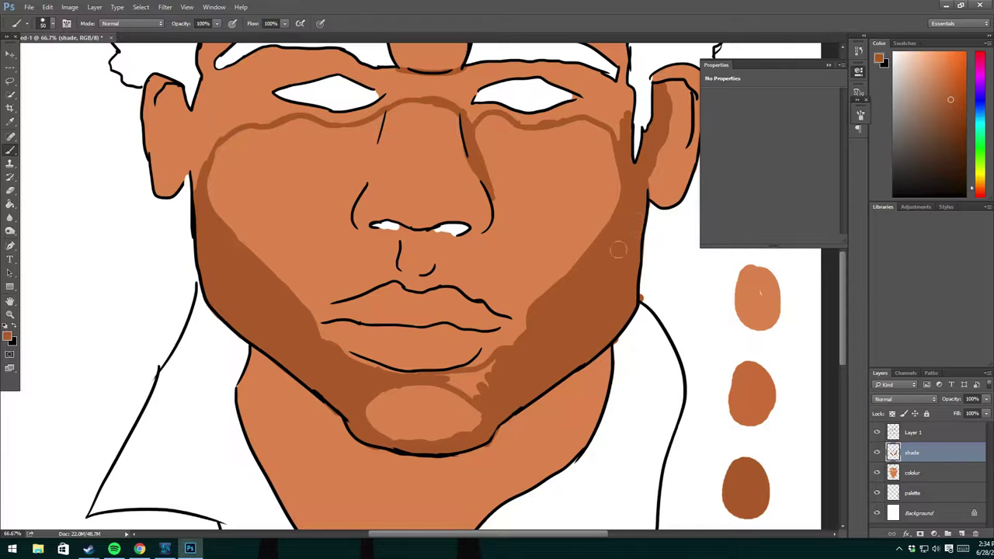
{"action": "left_click_drag", "start_coordinate": [464, 403], "coordinate": [456, 384]}
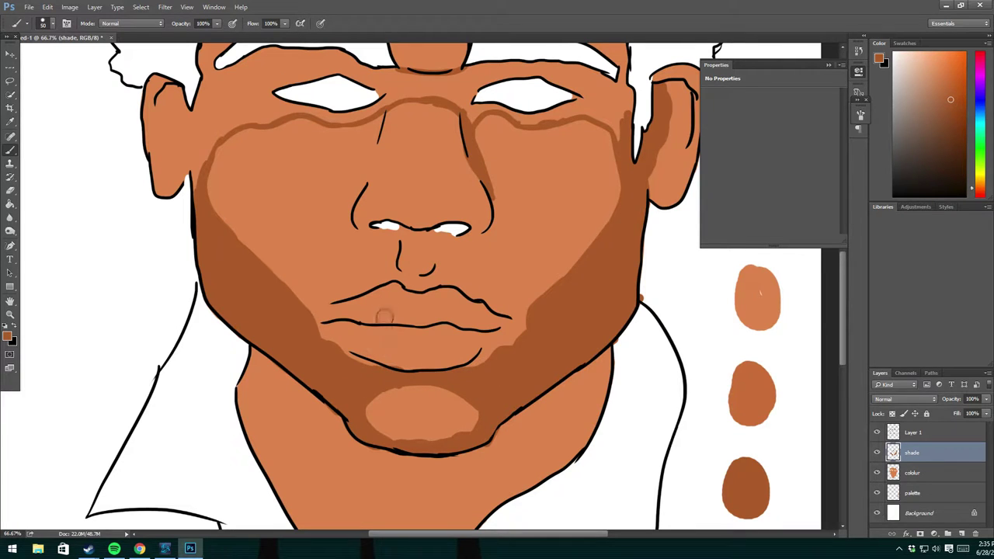
{"action": "key", "text": "e"}
{"action": "left_click_drag", "start_coordinate": [393, 394], "coordinate": [403, 391]}
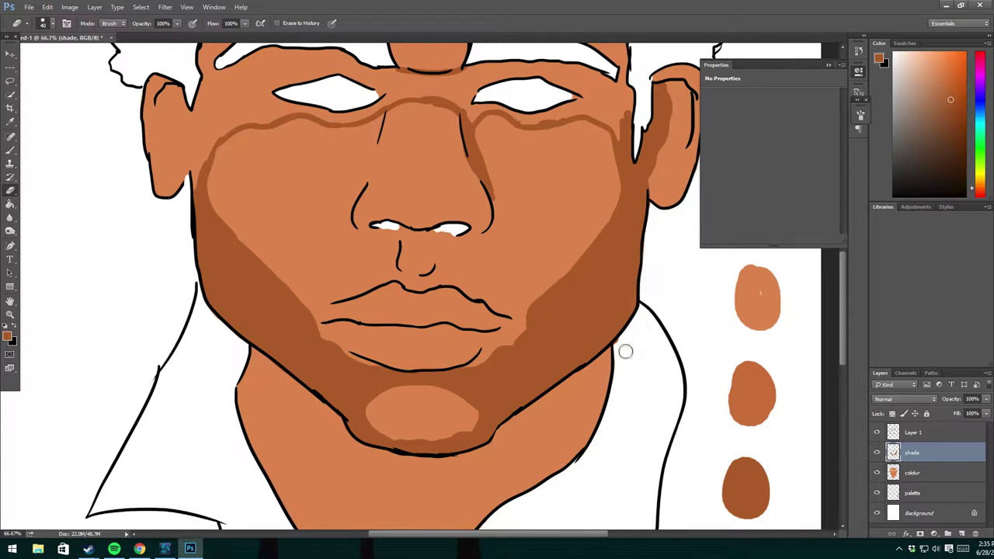
Back on the shade layer, darken the cheek beside the ear, the temple and under the left eye.
{"action": "key", "text": "alt+bracketleft"}
{"action": "key", "text": "alt+bracketright"}
{"action": "key", "text": "b"}
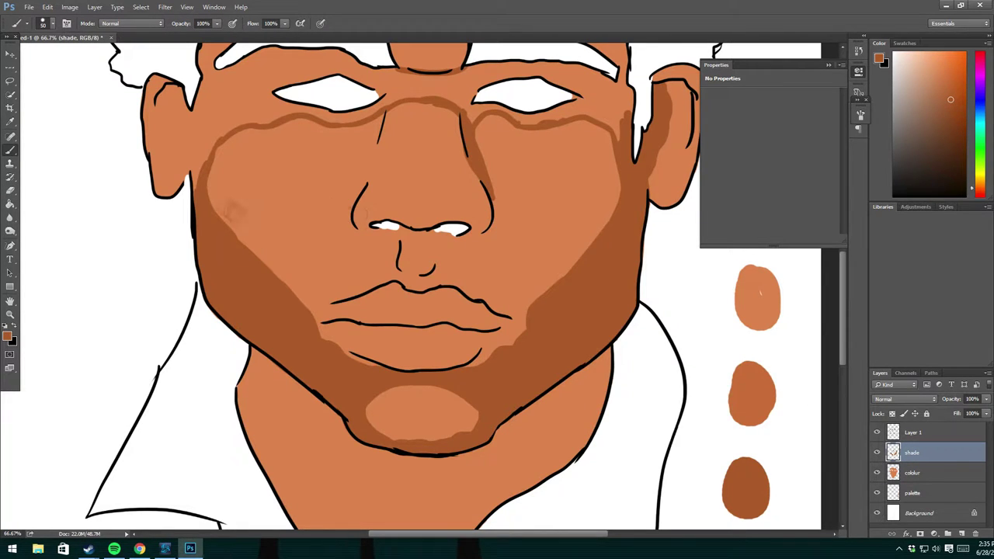
{"action": "left_click_drag", "start_coordinate": [233, 210], "coordinate": [373, 342]}
{"action": "left_click_drag", "start_coordinate": [336, 256], "coordinate": [348, 294]}
{"action": "mouse_move", "coordinate": [345, 200]}
{"action": "left_mouse_down"}
{"action": "mouse_move", "coordinate": [358, 268]}
{"action": "mouse_move", "coordinate": [378, 225]}
{"action": "mouse_move", "coordinate": [362, 193]}
{"action": "left_mouse_up"}
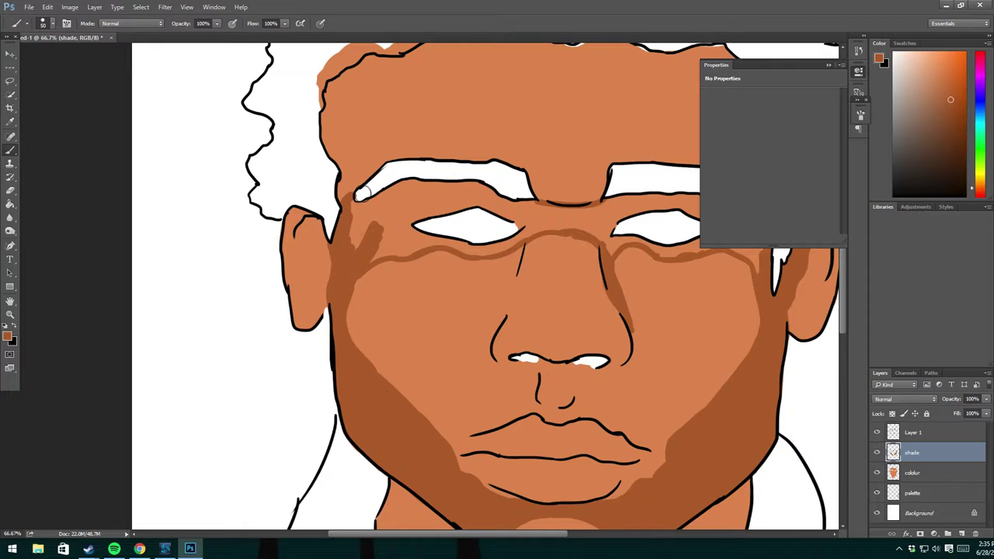
{"action": "left_click_drag", "start_coordinate": [373, 252], "coordinate": [427, 233]}
Shade under both eyes, the nose bridge, the right temple and the right upper lid.
{"action": "mouse_move", "coordinate": [364, 233]}
{"action": "left_mouse_down"}
{"action": "mouse_move", "coordinate": [355, 203]}
{"action": "mouse_move", "coordinate": [405, 183]}
{"action": "mouse_move", "coordinate": [412, 227]}
{"action": "mouse_move", "coordinate": [431, 203]}
{"action": "mouse_move", "coordinate": [470, 200]}
{"action": "mouse_move", "coordinate": [443, 187]}
{"action": "mouse_move", "coordinate": [470, 183]}
{"action": "mouse_move", "coordinate": [458, 201]}
{"action": "mouse_move", "coordinate": [535, 227]}
{"action": "mouse_move", "coordinate": [481, 200]}
{"action": "left_mouse_up"}
{"action": "left_click_drag", "start_coordinate": [467, 249], "coordinate": [426, 237]}
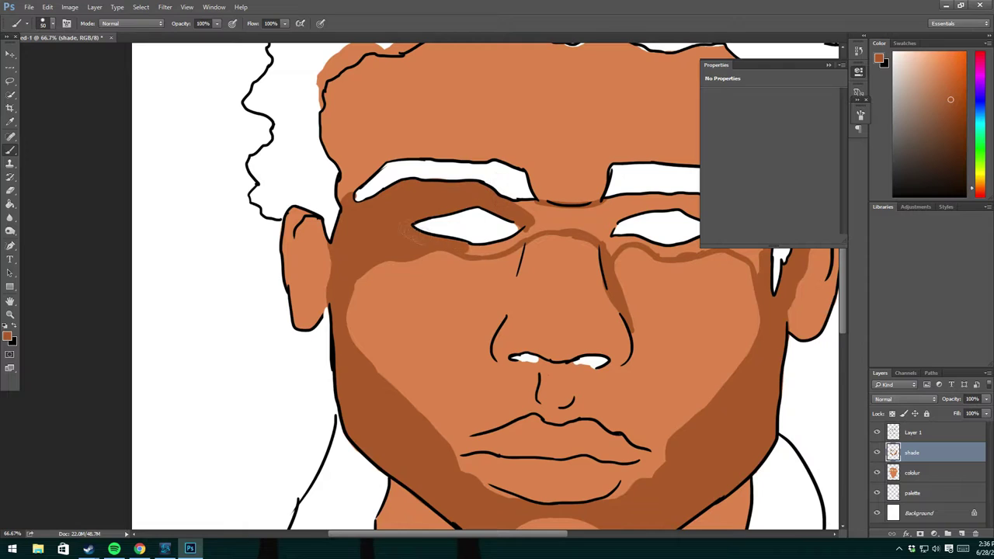
{"action": "left_click_drag", "start_coordinate": [491, 250], "coordinate": [637, 180]}
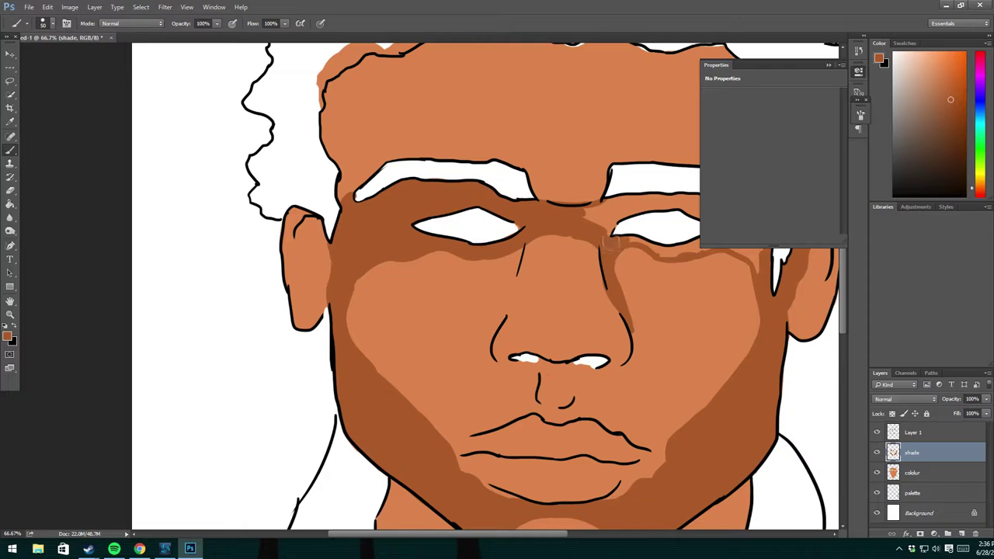
{"action": "mouse_move", "coordinate": [636, 237]}
{"action": "left_mouse_down"}
{"action": "mouse_move", "coordinate": [762, 273]}
{"action": "mouse_move", "coordinate": [766, 230]}
{"action": "left_mouse_up"}
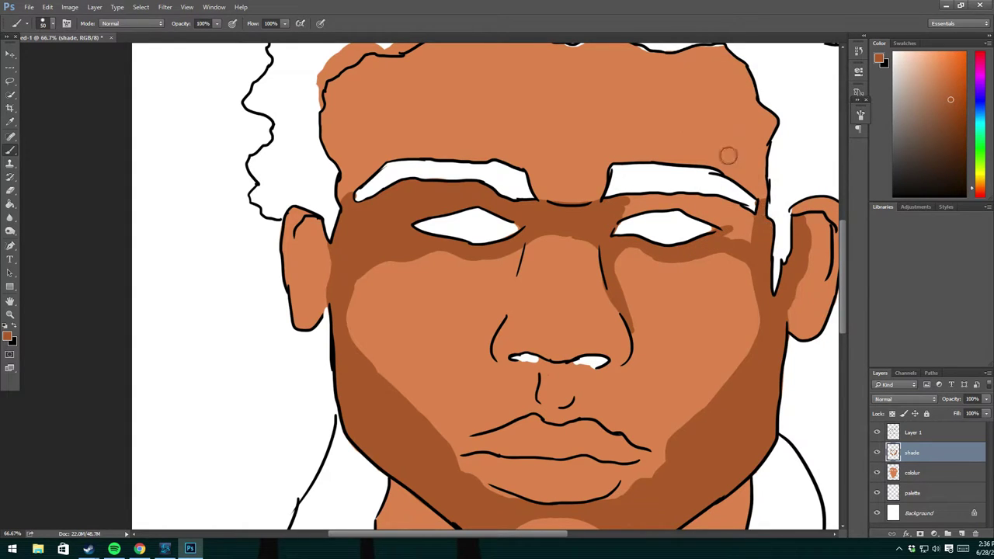
{"action": "mouse_move", "coordinate": [760, 191]}
{"action": "left_mouse_down"}
{"action": "mouse_move", "coordinate": [760, 113]}
{"action": "mouse_move", "coordinate": [734, 206]}
{"action": "mouse_move", "coordinate": [741, 281]}
{"action": "mouse_move", "coordinate": [715, 306]}
{"action": "left_mouse_up"}
{"action": "mouse_move", "coordinate": [590, 303]}
{"action": "left_mouse_down"}
{"action": "mouse_move", "coordinate": [663, 295]}
{"action": "mouse_move", "coordinate": [723, 306]}
{"action": "mouse_move", "coordinate": [660, 288]}
{"action": "mouse_move", "coordinate": [598, 291]}
{"action": "mouse_move", "coordinate": [610, 300]}
{"action": "left_mouse_up"}
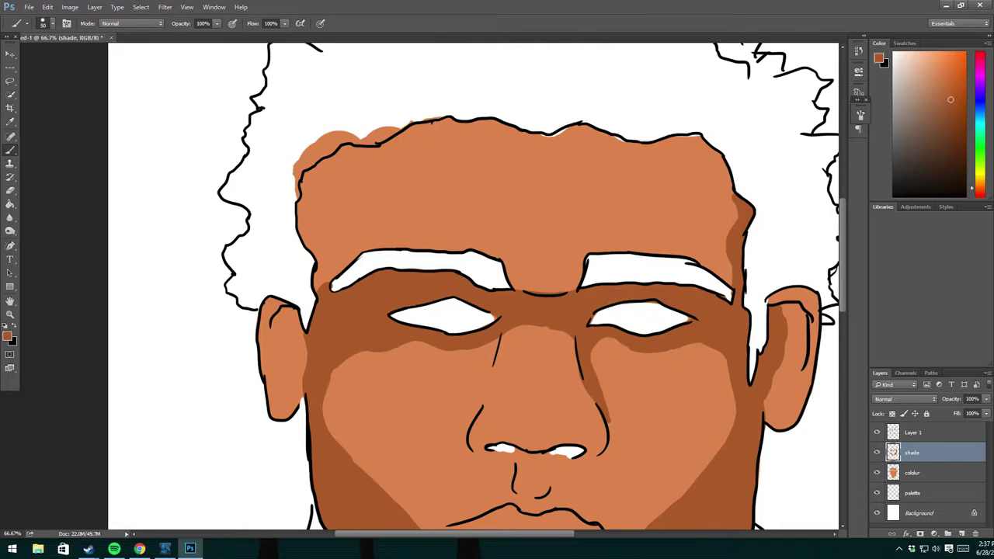
Erase the stray shading at the right eyebrow's outer tip.
{"action": "key", "text": "e"}
{"action": "left_click_drag", "start_coordinate": [730, 293], "coordinate": [721, 292]}
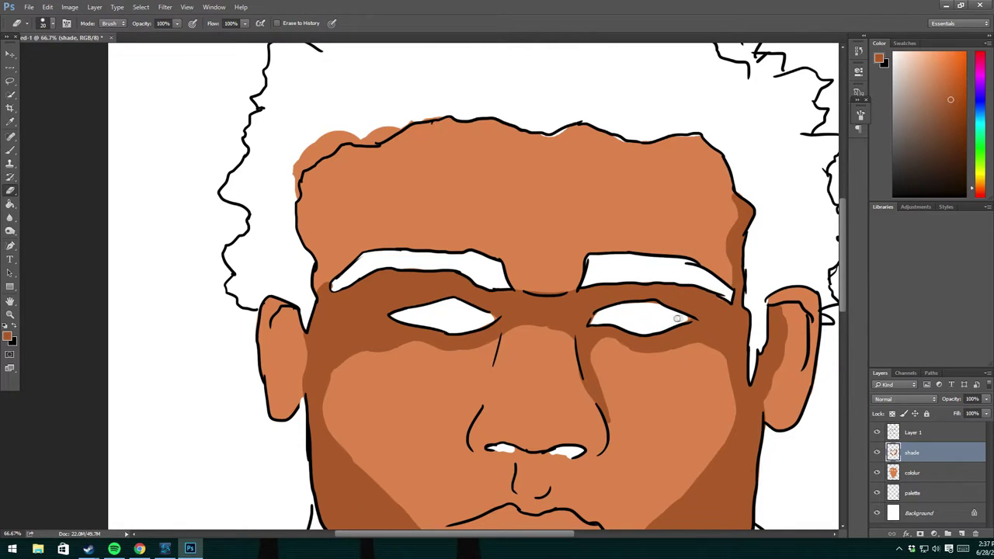
{"action": "key", "text": "b"}
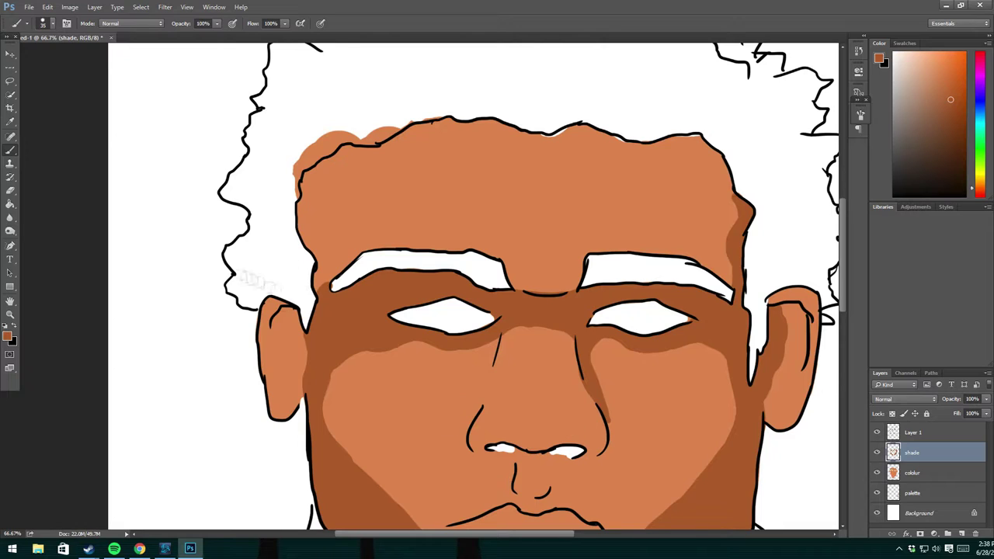
Shade the top and edge of the left ear and the left temple.
{"action": "left_click_drag", "start_coordinate": [283, 305], "coordinate": [264, 367]}
{"action": "mouse_move", "coordinate": [319, 294]}
{"action": "left_mouse_down"}
{"action": "mouse_move", "coordinate": [307, 196]}
{"action": "mouse_move", "coordinate": [314, 247]}
{"action": "mouse_move", "coordinate": [303, 204]}
{"action": "left_mouse_up"}
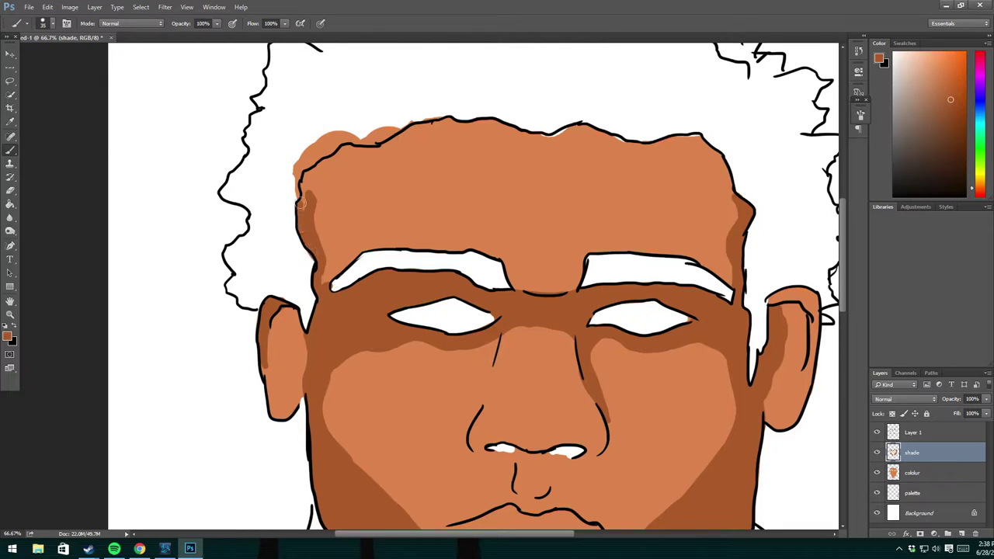
{"action": "key", "text": "e"}
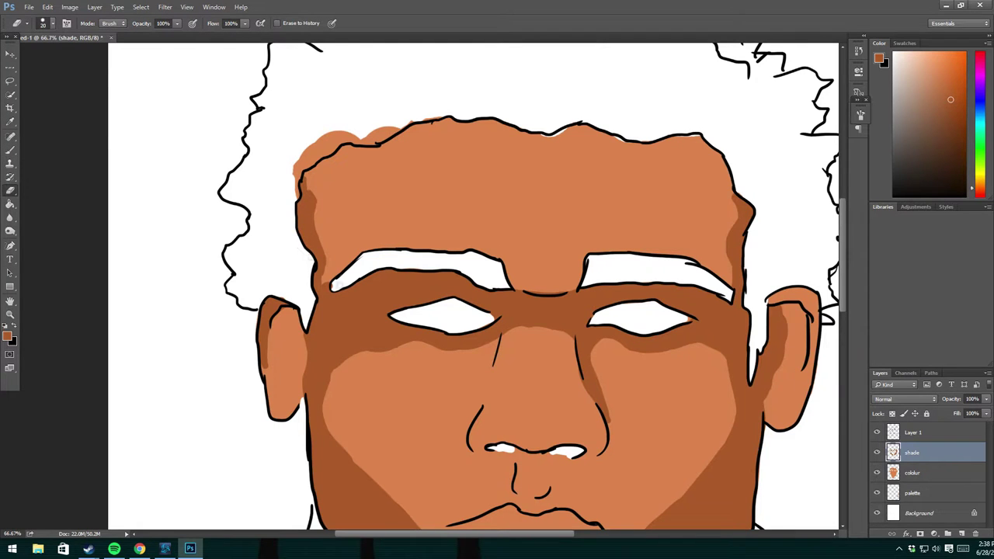
{"action": "scroll", "coordinate": [496, 275], "scroll_direction": "down", "scroll_amount": 4}
{"action": "scroll", "coordinate": [497, 264], "scroll_direction": "down", "scroll_amount": 1}
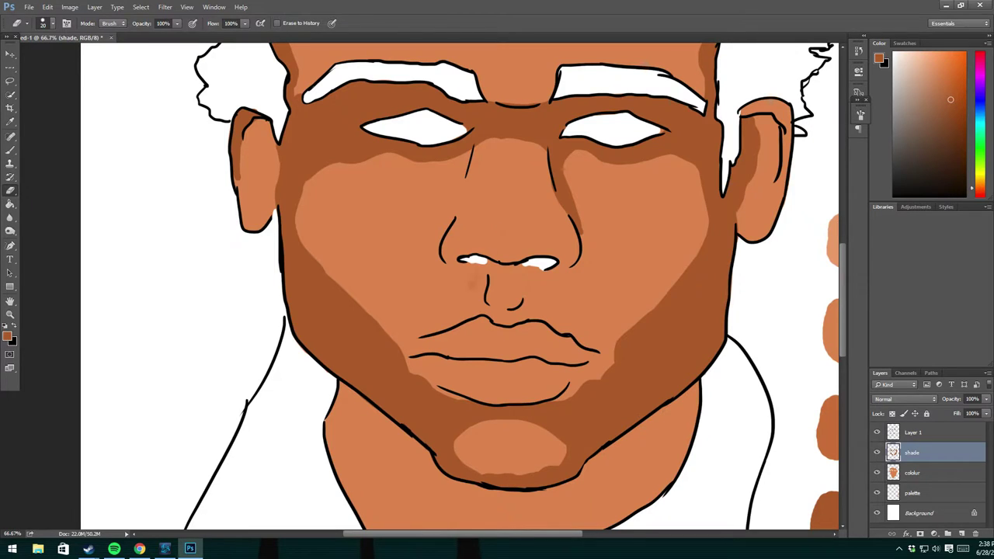
Shade the lighter cheek, the left nose bridge and a joined band under both nostrils.
{"action": "key", "text": "b"}
{"action": "left_click_drag", "start_coordinate": [402, 354], "coordinate": [342, 280]}
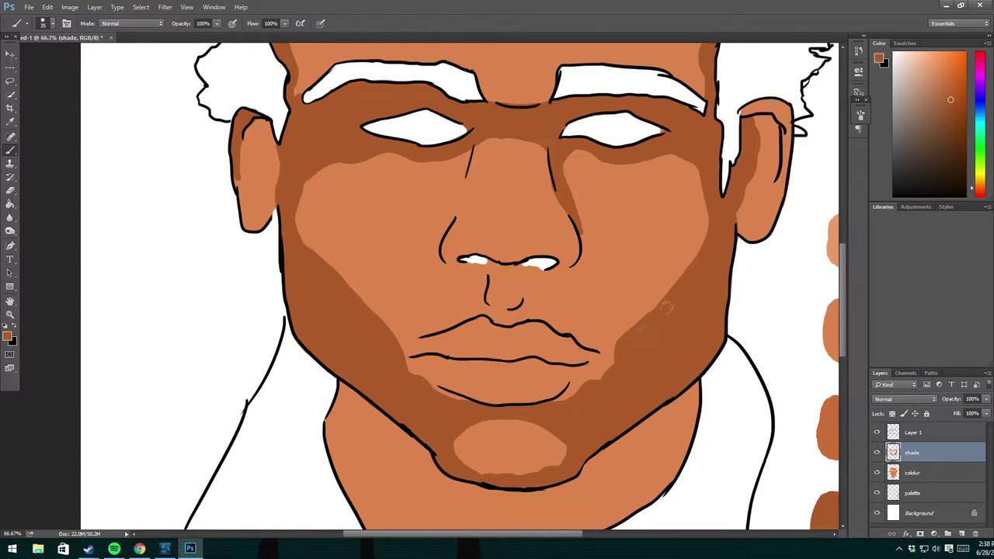
{"action": "left_click_drag", "start_coordinate": [455, 196], "coordinate": [469, 151]}
{"action": "mouse_move", "coordinate": [442, 247]}
{"action": "left_mouse_down"}
{"action": "mouse_move", "coordinate": [435, 278]}
{"action": "mouse_move", "coordinate": [476, 260]}
{"action": "left_mouse_up"}
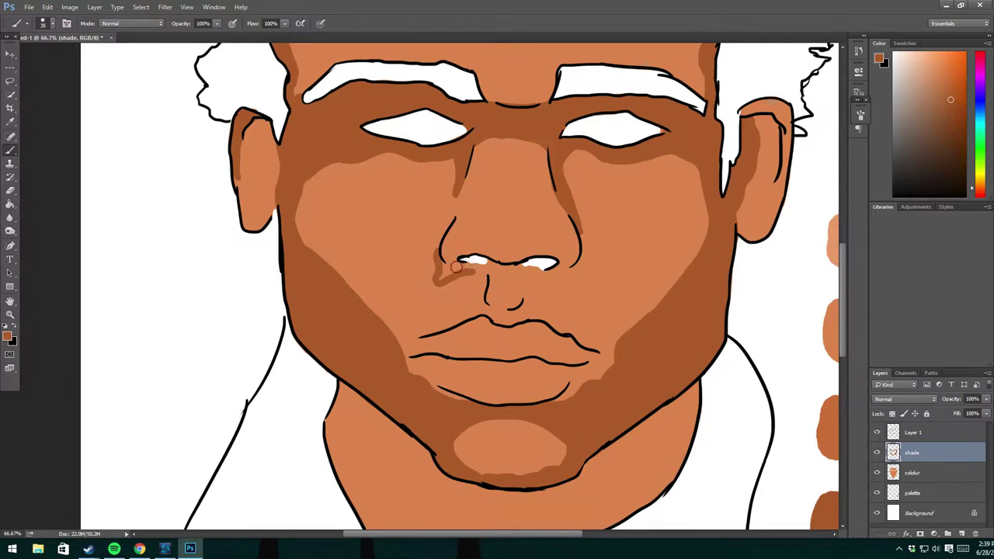
{"action": "left_click_drag", "start_coordinate": [576, 268], "coordinate": [541, 282]}
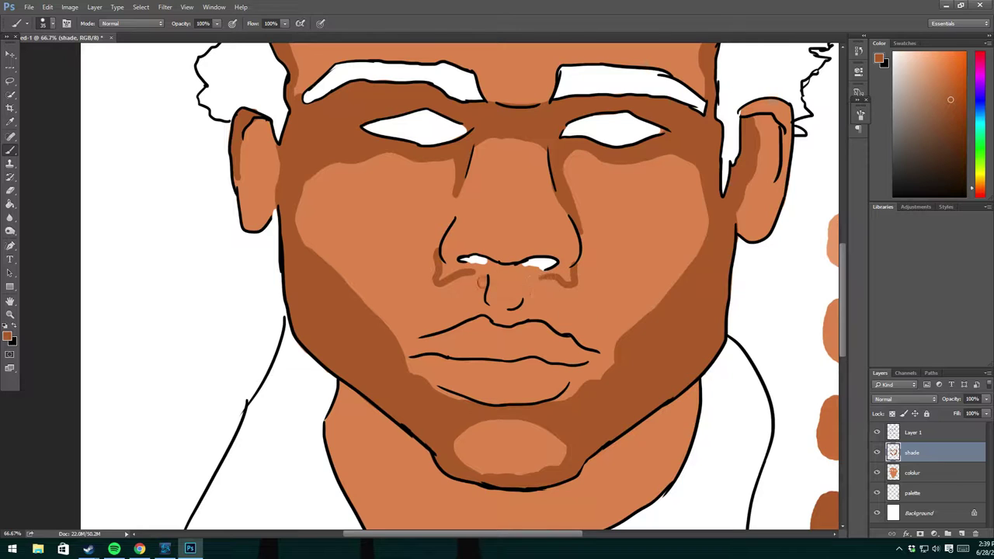
{"action": "mouse_move", "coordinate": [471, 285]}
{"action": "left_mouse_down"}
{"action": "mouse_move", "coordinate": [548, 279]}
{"action": "mouse_move", "coordinate": [445, 272]}
{"action": "mouse_move", "coordinate": [547, 264]}
{"action": "left_mouse_up"}
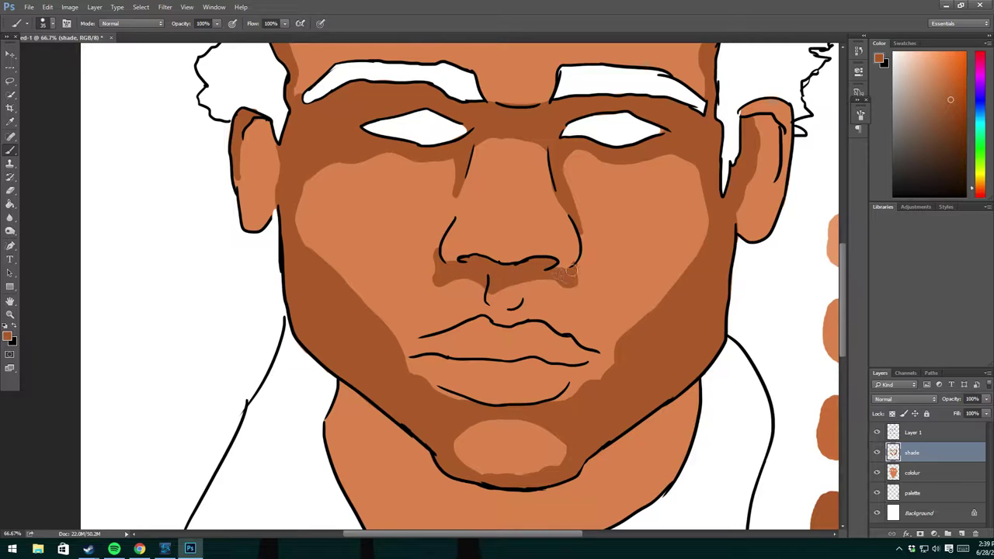
Lighten the shade near the left cheek edge and zoom out to 25%.
{"action": "key", "text": "e"}
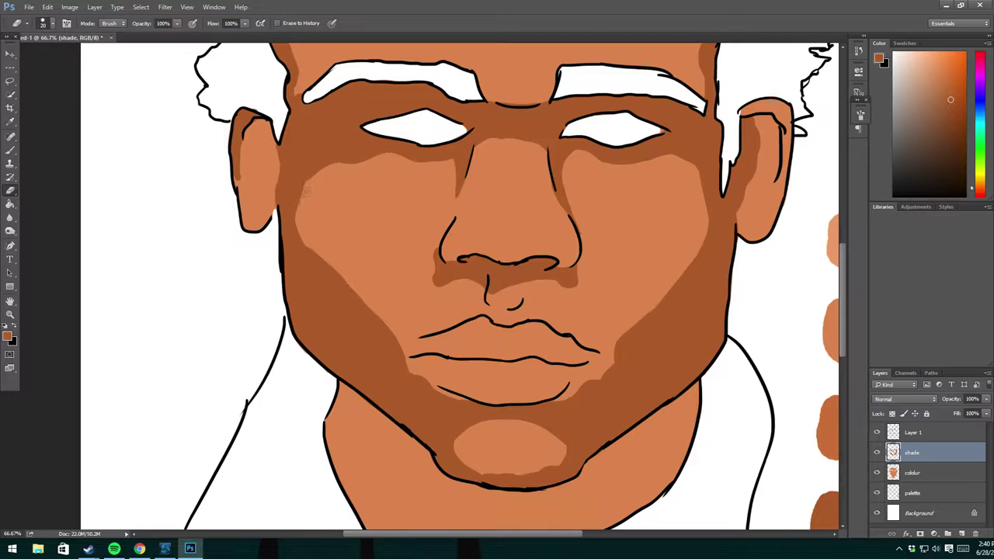
{"action": "left_click_drag", "start_coordinate": [299, 238], "coordinate": [296, 204]}
{"action": "key", "text": "b"}
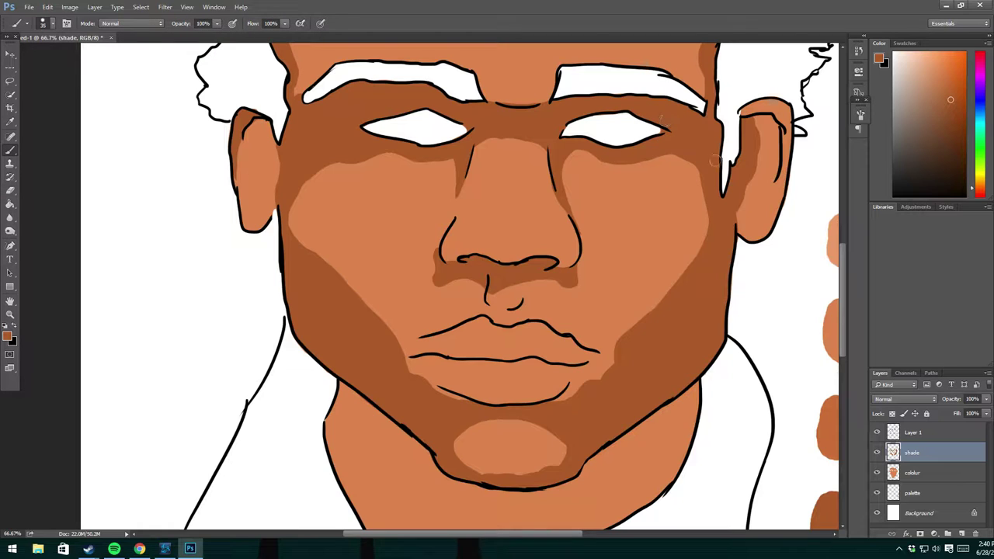
{"action": "key", "text": "e"}
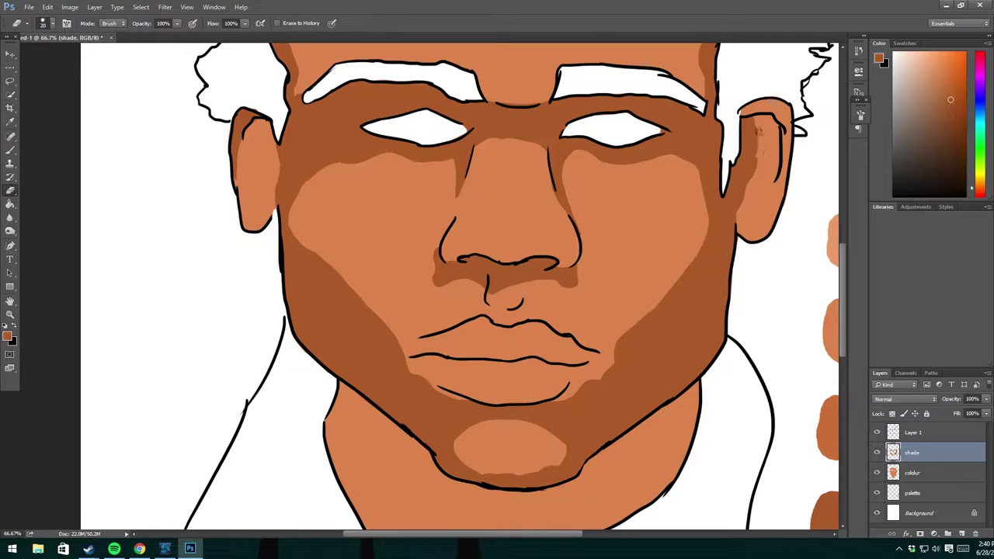
{"action": "key", "text": "b"}
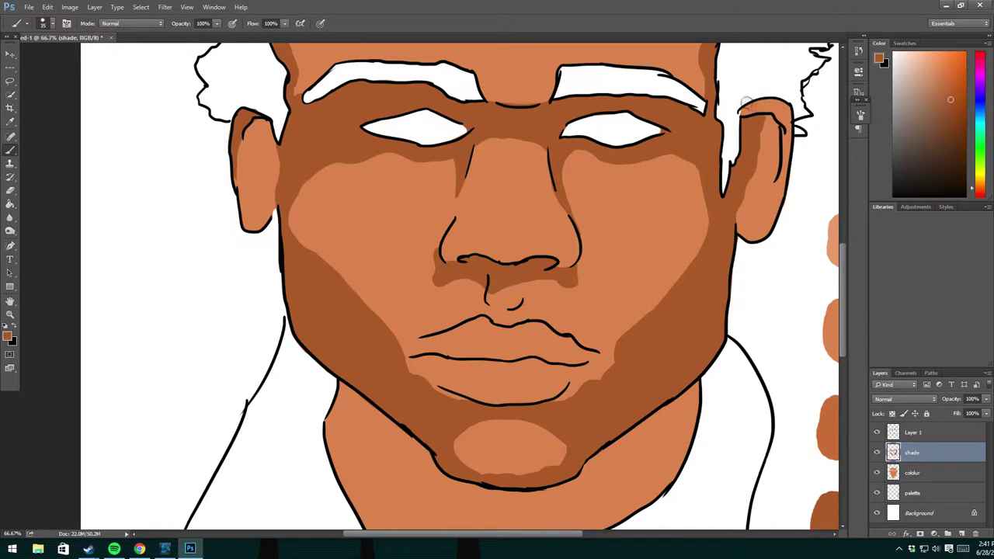
{"action": "key", "text": "ctrl+minus"}
{"action": "key", "text": "ctrl+minus"}
{"action": "key", "text": "ctrl+minus"}
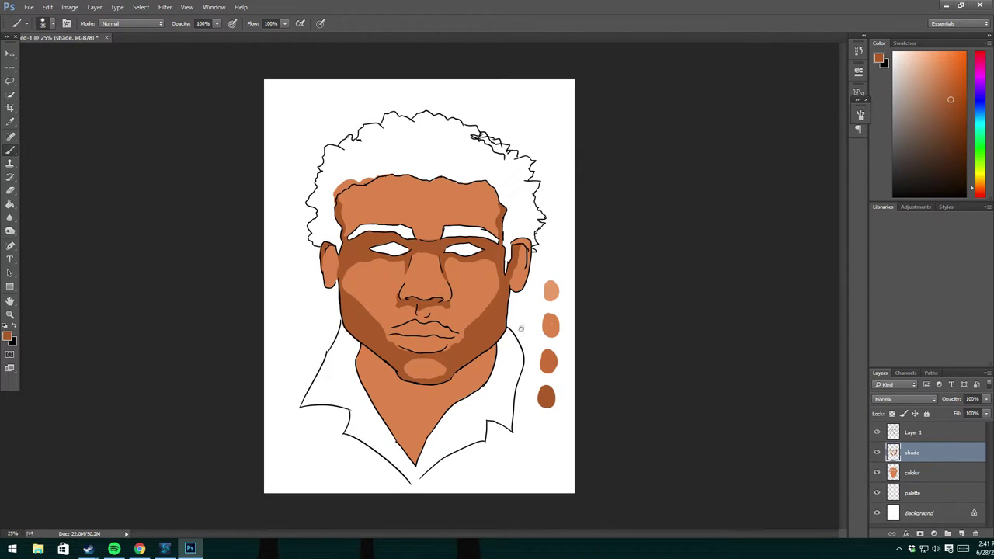
On Layer 1, erase the black line-art outline along the top of the forehead.
{"action": "key", "text": "x"}
{"action": "left_click", "coordinate": [912, 432]}
{"action": "key", "text": "e"}
{"action": "key", "text": "ctrl+plus"}
{"action": "key", "text": "ctrl+plus"}
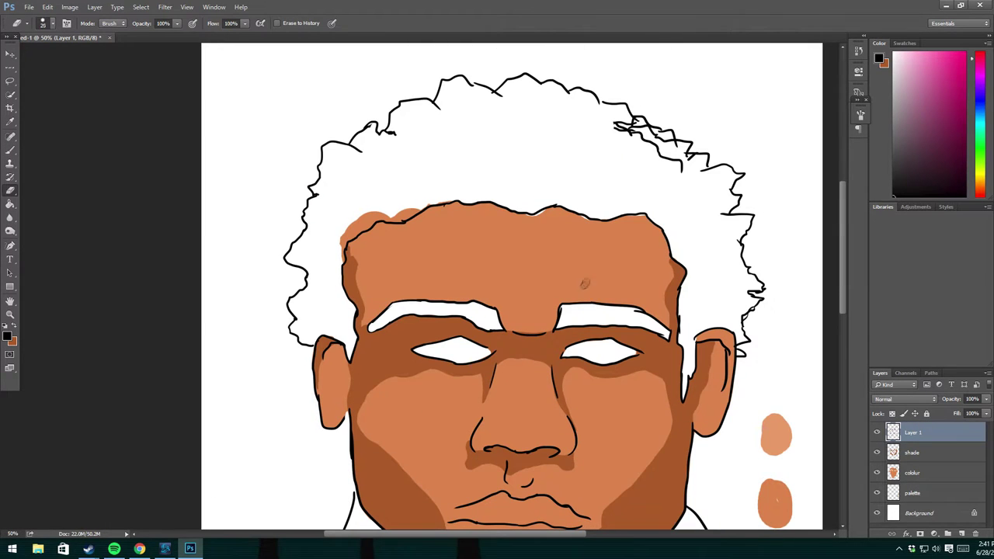
{"action": "mouse_move", "coordinate": [397, 220]}
{"action": "left_mouse_down"}
{"action": "mouse_move", "coordinate": [477, 204]}
{"action": "mouse_move", "coordinate": [651, 221]}
{"action": "left_mouse_up"}
Attempt a new black hairline across the forehead, undoing each stroke, then zoom out.
{"action": "key", "text": "b"}
{"action": "mouse_move", "coordinate": [393, 222]}
{"action": "left_mouse_down"}
{"action": "mouse_move", "coordinate": [435, 193]}
{"action": "mouse_move", "coordinate": [534, 184]}
{"action": "mouse_move", "coordinate": [673, 225]}
{"action": "left_mouse_up"}
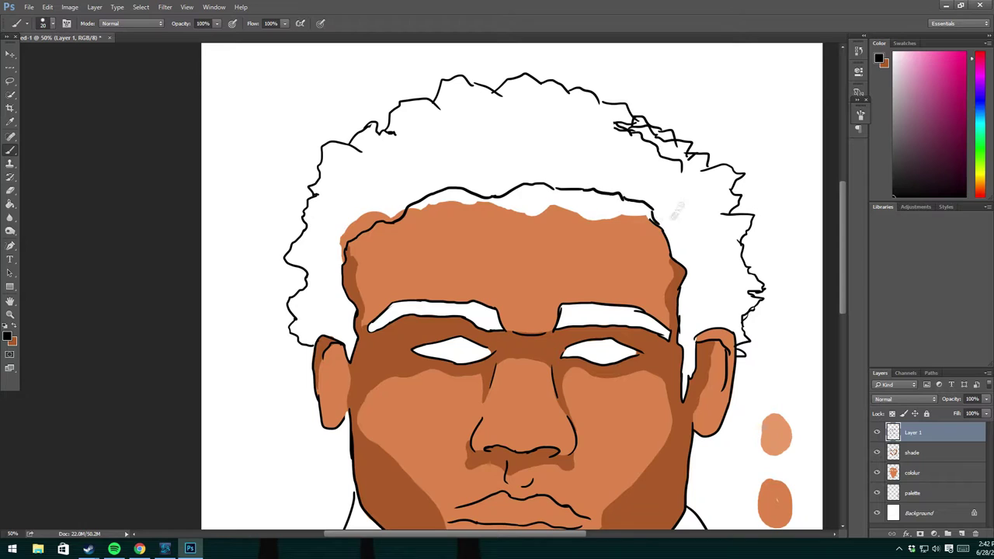
{"action": "key", "text": "ctrl+z"}
{"action": "key", "text": "ctrl+z"}
{"action": "key", "text": "ctrl+z"}
{"action": "mouse_move", "coordinate": [393, 220]}
{"action": "left_mouse_down"}
{"action": "mouse_move", "coordinate": [451, 187]}
{"action": "mouse_move", "coordinate": [618, 191]}
{"action": "left_mouse_up"}
{"action": "key", "text": "ctrl+z"}
{"action": "left_click_drag", "start_coordinate": [550, 189], "coordinate": [619, 190]}
{"action": "key", "text": "ctrl+z"}
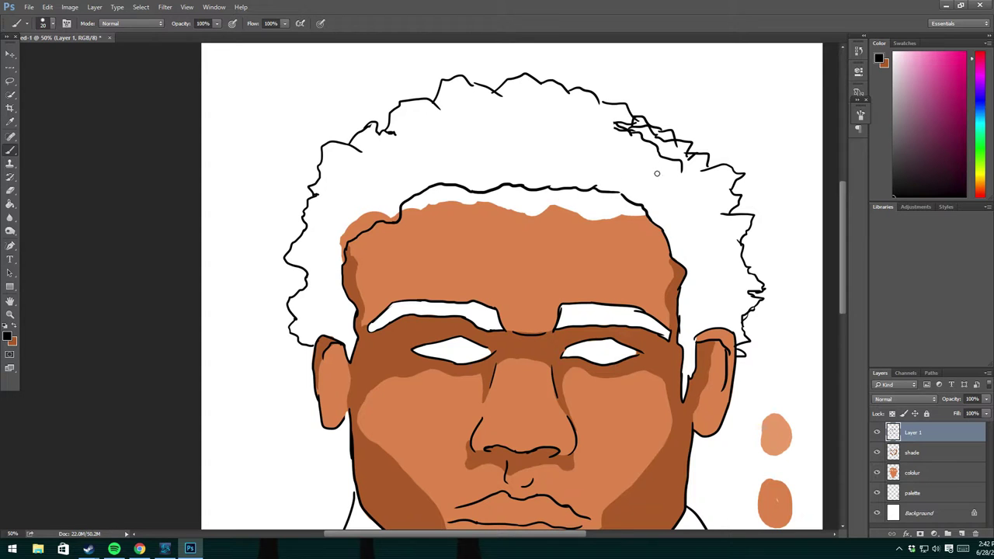
{"action": "key", "text": "ctrl+minus"}
{"action": "key", "text": "ctrl+minus"}
{"action": "scroll", "coordinate": [477, 179], "scroll_direction": "up", "scroll_amount": 1}
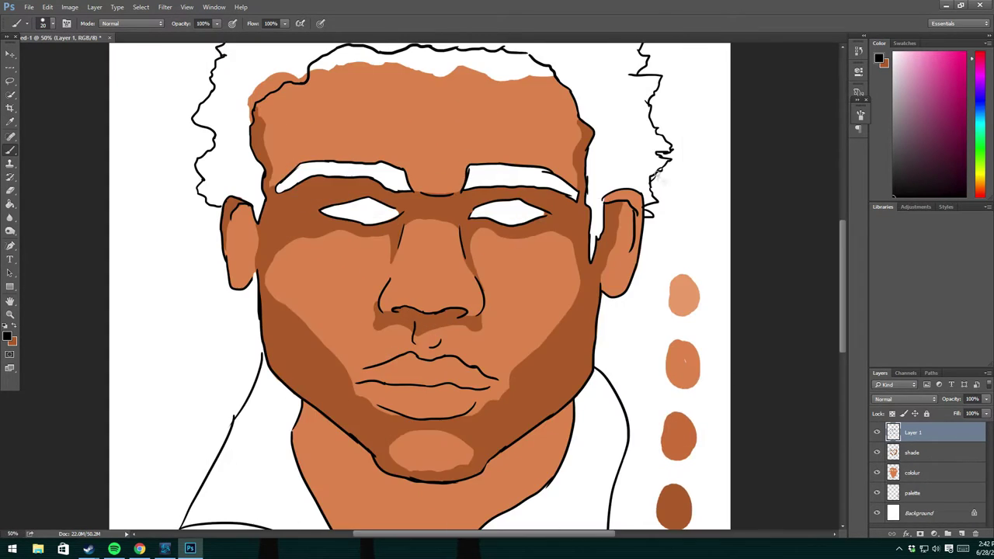
{"action": "scroll", "coordinate": [477, 179], "scroll_direction": "up", "scroll_amount": 1}
{"action": "scroll", "coordinate": [477, 180], "scroll_direction": "up", "scroll_amount": 1}
Lasso the top hair strands and nudge them upward, then deselect.
{"action": "key", "text": "e"}
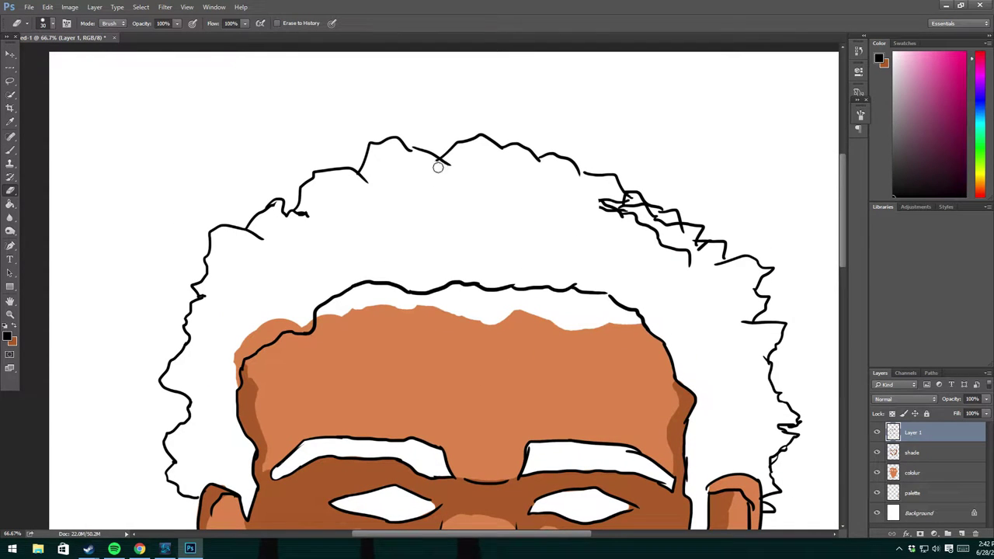
{"action": "left_click", "coordinate": [10, 81]}
{"action": "left_click_drag", "start_coordinate": [295, 140], "coordinate": [300, 133]}
{"action": "key", "text": "ctrl+shift+Up"}
{"action": "key", "text": "ctrl+shift+Up"}
{"action": "key", "text": "ctrl+shift+Up"}
{"action": "key", "text": "ctrl+shift+Up"}
{"action": "key", "text": "ctrl+shift+Up"}
{"action": "key", "text": "ctrl+shift+Up"}
{"action": "key", "text": "ctrl+shift+Up"}
{"action": "key", "text": "ctrl+shift+Up"}
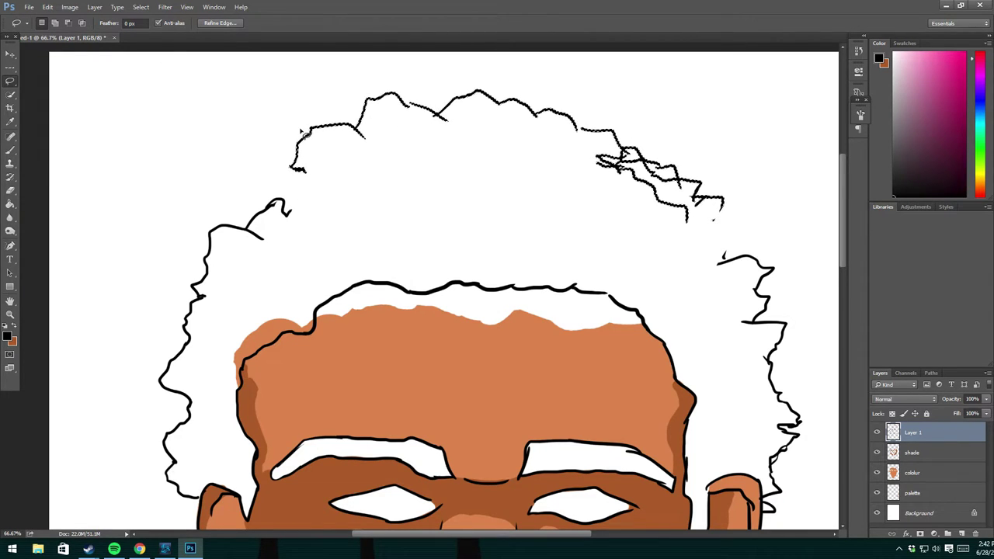
{"action": "key", "text": "ctrl+minus"}
{"action": "key", "text": "ctrl+minus"}
{"action": "key", "text": "ctrl+minus"}
{"action": "key", "text": "ctrl+plus"}
{"action": "key", "text": "ctrl+plus"}
{"action": "key", "text": "ctrl+plus"}
{"action": "key", "text": "ctrl+minus"}
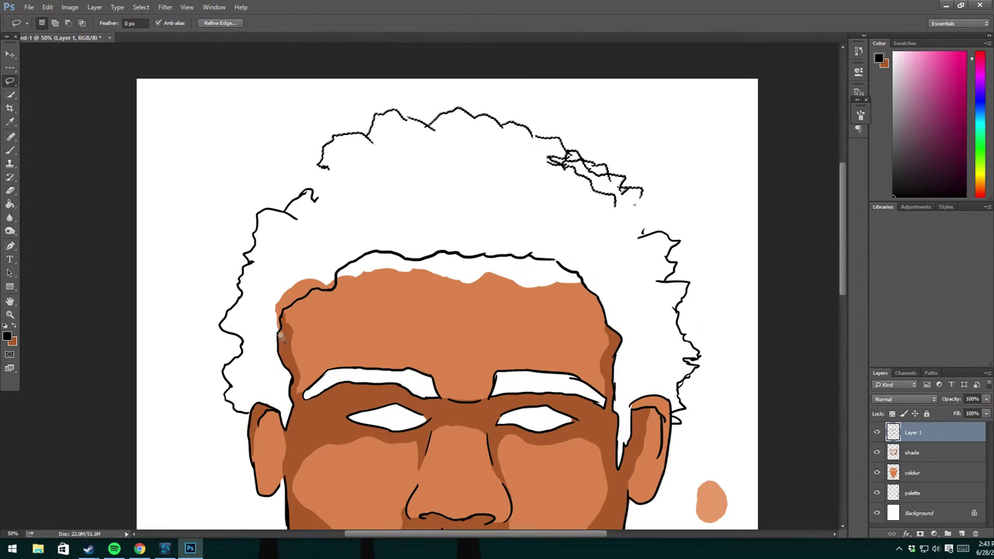
{"action": "key", "text": "ctrl+plus"}
{"action": "key", "text": "ctrl+d"}
Reconnect the left and right hair outlines to the moved strands, adding zigzag curls.
{"action": "key", "text": "b"}
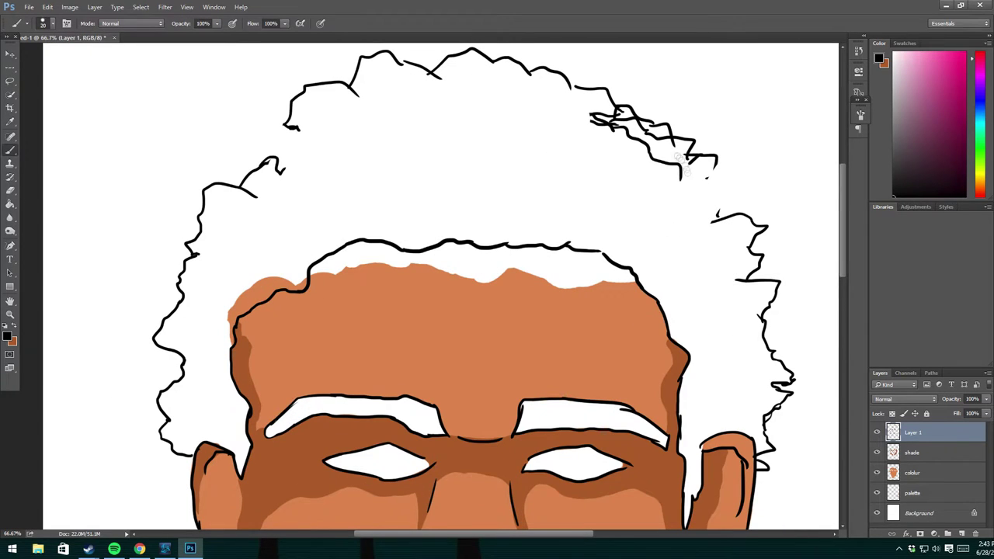
{"action": "left_click_drag", "start_coordinate": [295, 127], "coordinate": [276, 167]}
{"action": "mouse_move", "coordinate": [717, 159]}
{"action": "left_mouse_down"}
{"action": "mouse_move", "coordinate": [734, 208]}
{"action": "mouse_move", "coordinate": [748, 216]}
{"action": "left_mouse_up"}
{"action": "left_click_drag", "start_coordinate": [261, 153], "coordinate": [237, 186]}
{"action": "left_click_drag", "start_coordinate": [262, 132], "coordinate": [319, 141]}
On the colour layer, paint a 200 px black stroke over the left hair.
{"action": "left_click", "coordinate": [912, 472]}
{"action": "key", "text": "]"}
{"action": "key", "text": "]"}
{"action": "key", "text": "]"}
{"action": "mouse_move", "coordinate": [354, 184]}
{"action": "left_mouse_down"}
{"action": "mouse_move", "coordinate": [233, 264]}
{"action": "mouse_move", "coordinate": [224, 310]}
{"action": "left_mouse_up"}
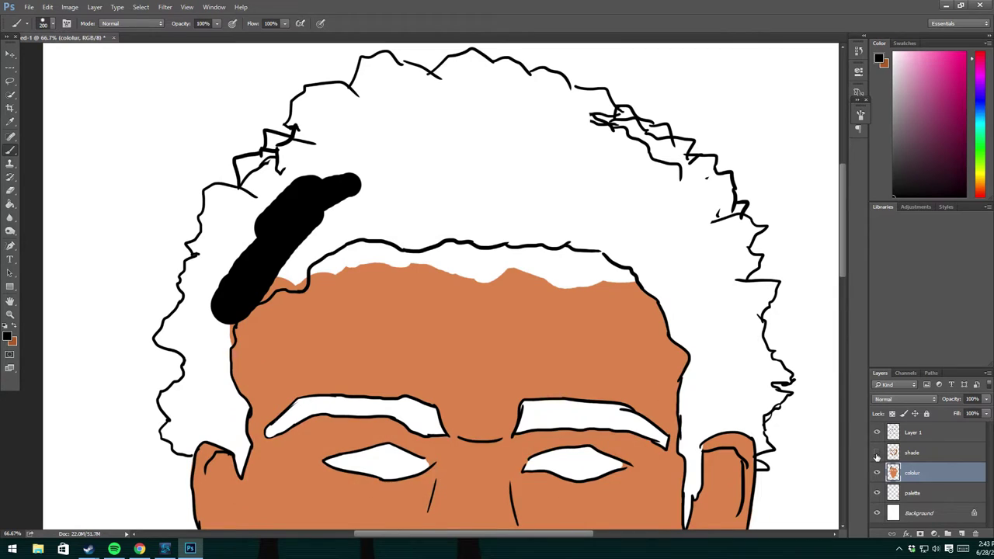
Replace the black hair stroke with dark grey 222222 brushed over the upper hair.
{"action": "mouse_move", "coordinate": [262, 185]}
{"action": "left_mouse_down"}
{"action": "mouse_move", "coordinate": [366, 160]}
{"action": "mouse_move", "coordinate": [225, 283]}
{"action": "mouse_move", "coordinate": [435, 148]}
{"action": "mouse_move", "coordinate": [473, 161]}
{"action": "left_mouse_up"}
{"action": "key", "text": "ctrl+z"}
{"action": "left_click", "coordinate": [8, 335]}
{"action": "type", "text": "222222"}
{"action": "key", "text": "Return"}
{"action": "left_click_drag", "start_coordinate": [291, 225], "coordinate": [357, 179]}
{"action": "mouse_move", "coordinate": [279, 194]}
{"action": "left_mouse_down"}
{"action": "mouse_move", "coordinate": [225, 204]}
{"action": "mouse_move", "coordinate": [560, 155]}
{"action": "mouse_move", "coordinate": [404, 89]}
{"action": "mouse_move", "coordinate": [284, 87]}
{"action": "mouse_move", "coordinate": [497, 195]}
{"action": "mouse_move", "coordinate": [632, 166]}
{"action": "mouse_move", "coordinate": [544, 86]}
{"action": "mouse_move", "coordinate": [381, 74]}
{"action": "mouse_move", "coordinate": [606, 229]}
{"action": "mouse_move", "coordinate": [753, 295]}
{"action": "mouse_move", "coordinate": [699, 171]}
{"action": "mouse_move", "coordinate": [708, 303]}
{"action": "left_mouse_up"}
Make Layer 1 active and inspect the top and right side of the hair.
{"action": "key", "text": "ctrl+minus"}
{"action": "key", "text": "ctrl+minus"}
{"action": "key", "text": "ctrl+minus"}
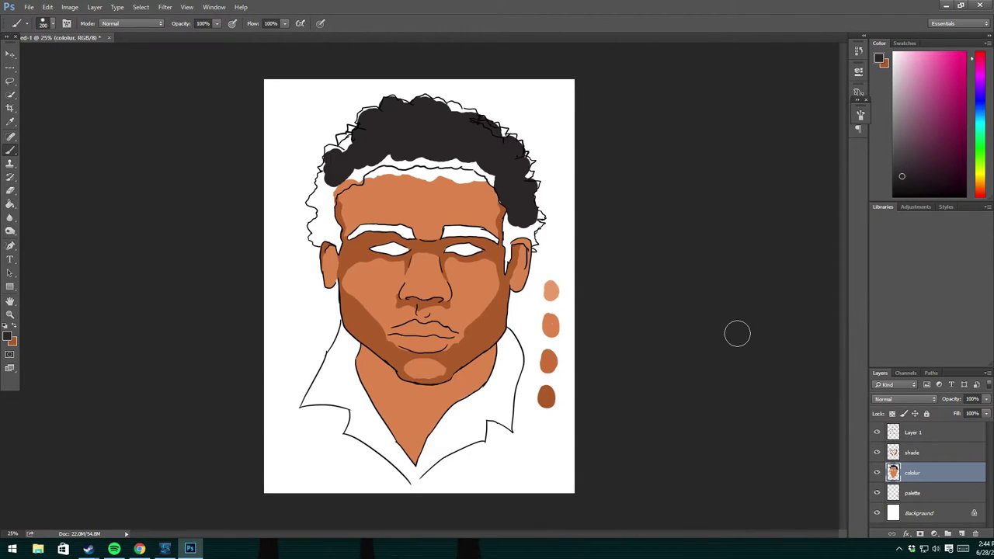
{"action": "key", "text": "ctrl+plus"}
{"action": "key", "text": "ctrl+plus"}
{"action": "key", "text": "ctrl+plus"}
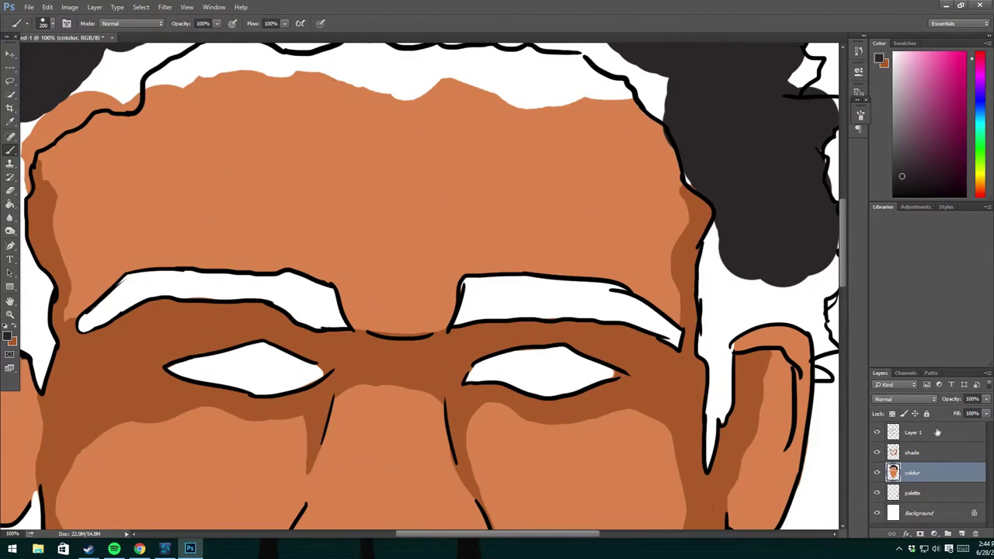
{"action": "left_click", "coordinate": [938, 432]}
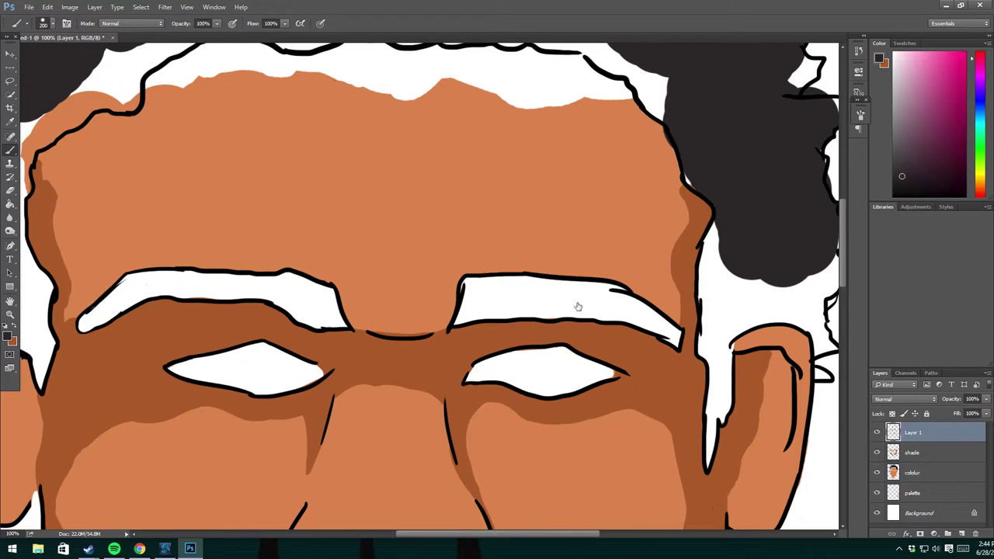
{"action": "key", "text": "g"}
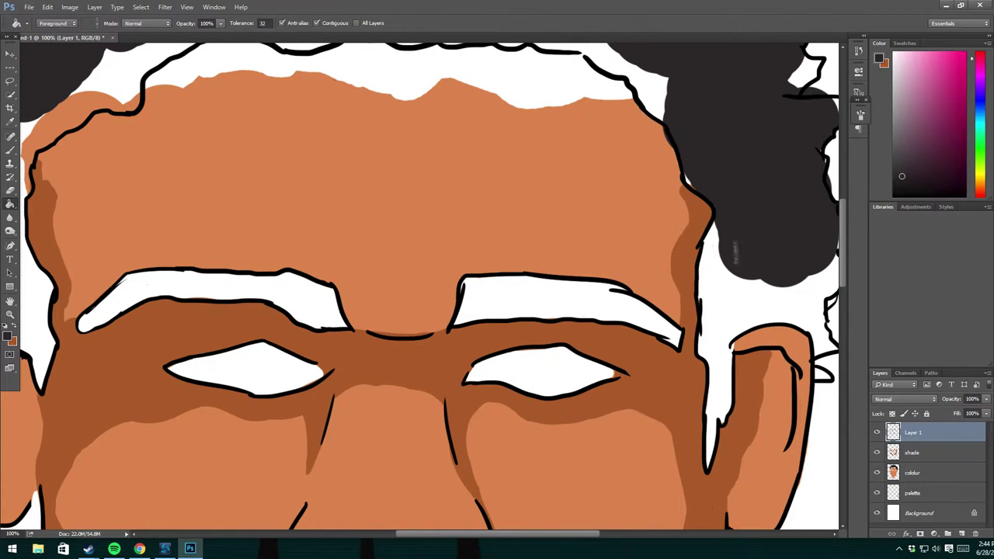
{"action": "left_click_drag", "start_coordinate": [705, 267], "coordinate": [632, 333]}
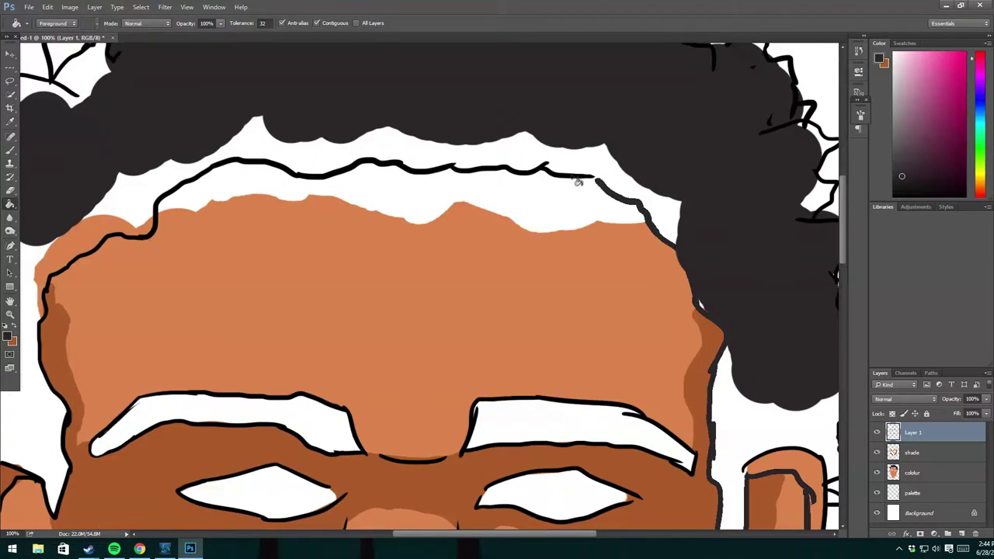
{"action": "left_click_drag", "start_coordinate": [577, 177], "coordinate": [669, 196]}
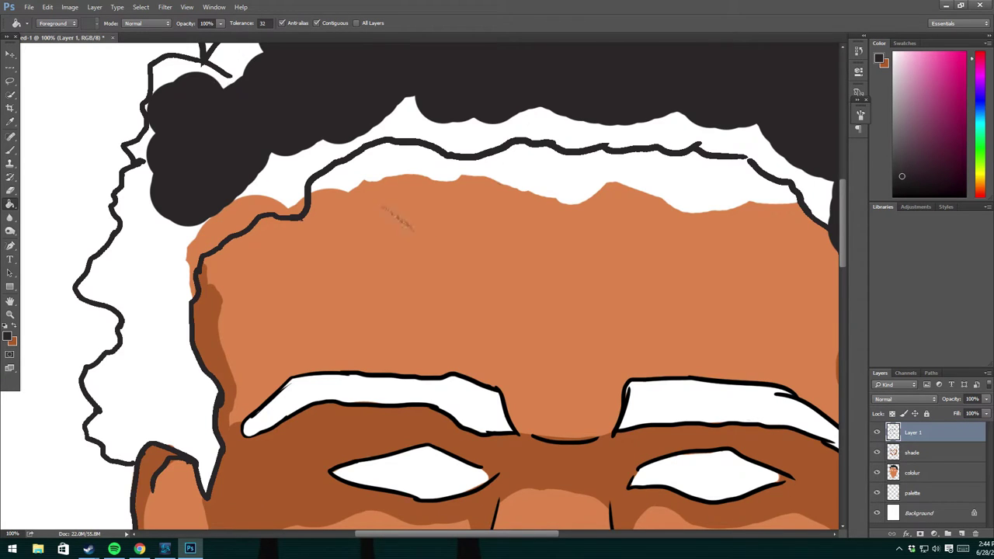
{"action": "left_click_drag", "start_coordinate": [450, 233], "coordinate": [420, 301]}
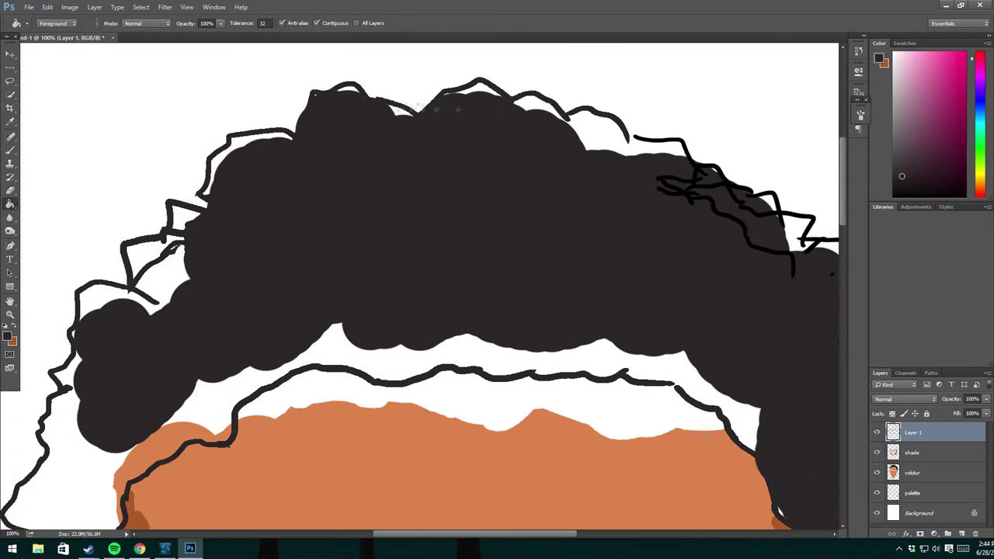
{"action": "left_click_drag", "start_coordinate": [829, 417], "coordinate": [665, 262]}
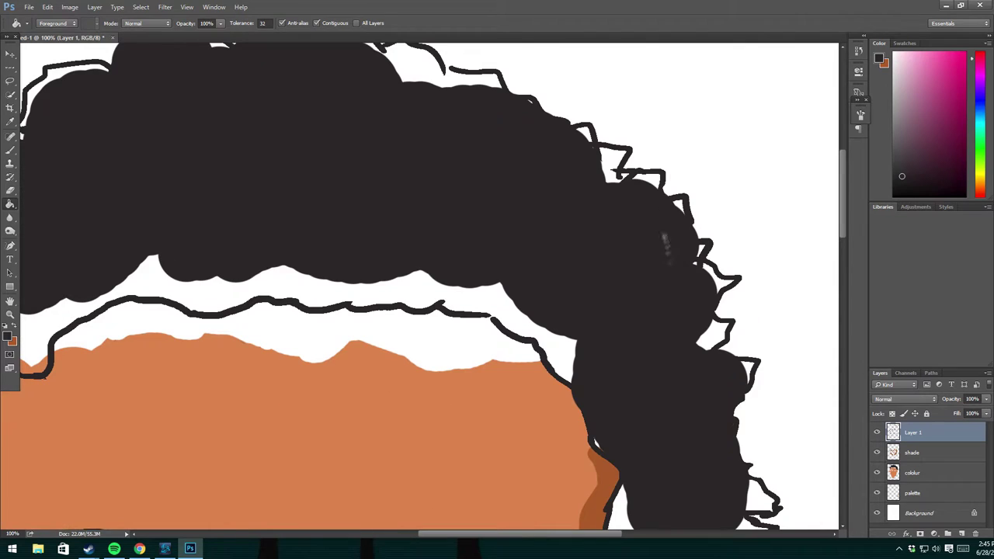
{"action": "key", "text": "ctrl+minus"}
{"action": "key", "text": "ctrl+minus"}
{"action": "key", "text": "ctrl+minus"}
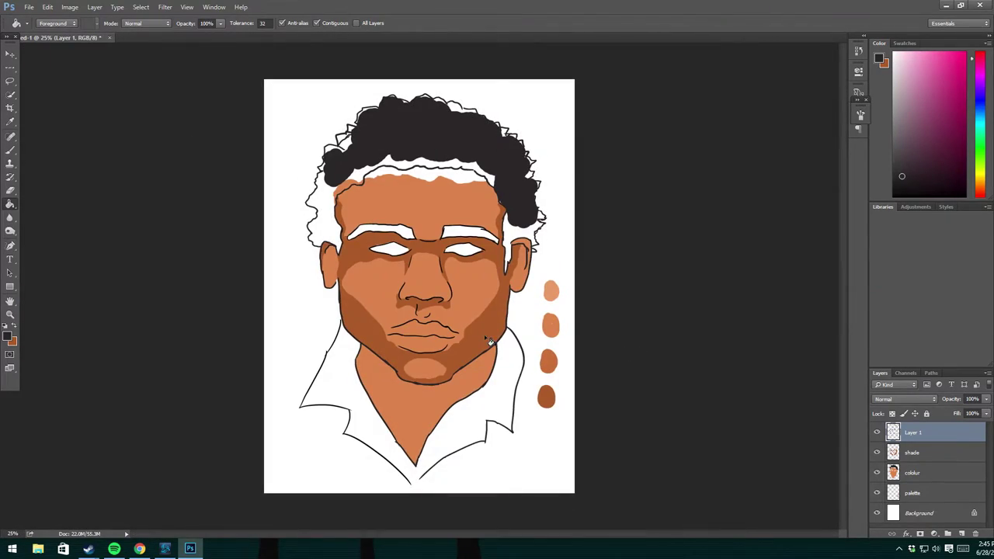
{"action": "key", "text": "b"}
{"action": "key", "text": "ctrl+plus"}
{"action": "key", "text": "ctrl+plus"}
{"action": "key", "text": "ctrl+plus"}
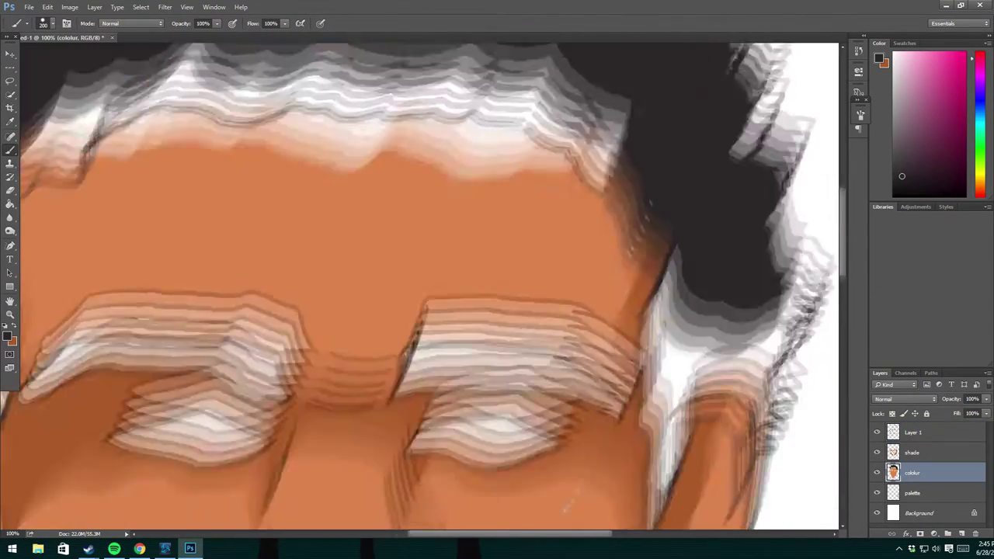
Paint dark hair near the top of the ear and along the hair's top edge.
{"action": "mouse_move", "coordinate": [722, 47]}
{"action": "left_mouse_down"}
{"action": "mouse_move", "coordinate": [614, 234]}
{"action": "mouse_move", "coordinate": [656, 409]}
{"action": "mouse_move", "coordinate": [651, 501]}
{"action": "mouse_move", "coordinate": [640, 437]}
{"action": "mouse_move", "coordinate": [674, 257]}
{"action": "mouse_move", "coordinate": [672, 283]}
{"action": "left_mouse_up"}
{"action": "mouse_move", "coordinate": [676, 233]}
{"action": "left_mouse_down"}
{"action": "mouse_move", "coordinate": [684, 221]}
{"action": "mouse_move", "coordinate": [746, 249]}
{"action": "mouse_move", "coordinate": [769, 293]}
{"action": "mouse_move", "coordinate": [769, 241]}
{"action": "mouse_move", "coordinate": [730, 233]}
{"action": "mouse_move", "coordinate": [746, 265]}
{"action": "mouse_move", "coordinate": [808, 216]}
{"action": "mouse_move", "coordinate": [770, 231]}
{"action": "mouse_move", "coordinate": [769, 322]}
{"action": "left_mouse_up"}
{"action": "mouse_move", "coordinate": [777, 198]}
{"action": "left_mouse_down"}
{"action": "mouse_move", "coordinate": [810, 184]}
{"action": "mouse_move", "coordinate": [810, 195]}
{"action": "left_mouse_up"}
{"action": "scroll", "coordinate": [777, 179], "scroll_direction": "up", "scroll_amount": 5}
{"action": "scroll", "coordinate": [777, 179], "scroll_direction": "right", "scroll_amount": 3}
{"action": "mouse_move", "coordinate": [660, 221]}
{"action": "left_mouse_down"}
{"action": "mouse_move", "coordinate": [653, 200]}
{"action": "mouse_move", "coordinate": [692, 249]}
{"action": "mouse_move", "coordinate": [645, 180]}
{"action": "mouse_move", "coordinate": [668, 160]}
{"action": "mouse_move", "coordinate": [614, 78]}
{"action": "mouse_move", "coordinate": [547, 50]}
{"action": "left_mouse_up"}
{"action": "mouse_move", "coordinate": [501, 241]}
{"action": "left_mouse_down"}
{"action": "mouse_move", "coordinate": [489, 217]}
{"action": "mouse_move", "coordinate": [513, 241]}
{"action": "mouse_move", "coordinate": [443, 206]}
{"action": "mouse_move", "coordinate": [437, 164]}
{"action": "mouse_move", "coordinate": [385, 174]}
{"action": "mouse_move", "coordinate": [415, 171]}
{"action": "left_mouse_up"}
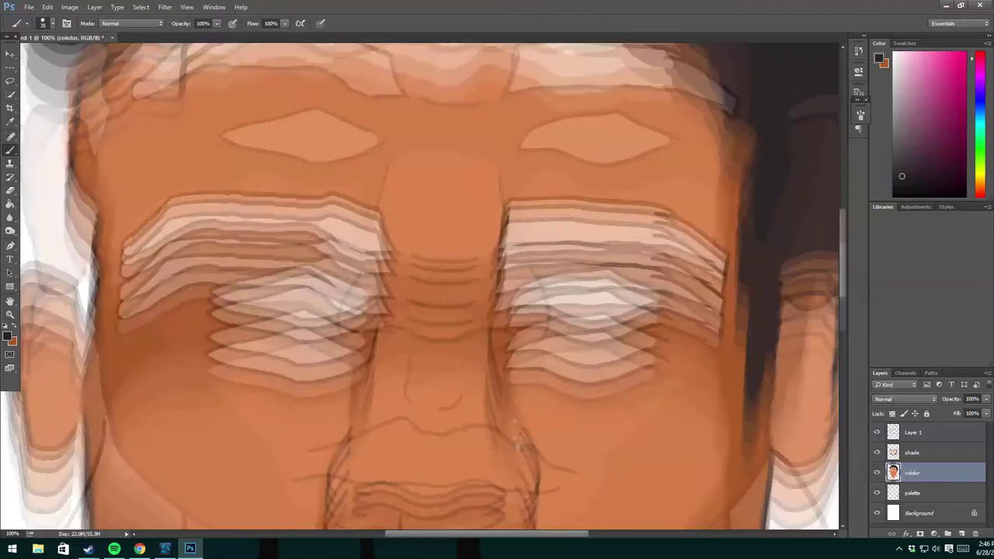
Fill the white gaps along the hairline and lower hair edge out to the temple.
{"action": "left_click_drag", "start_coordinate": [400, 346], "coordinate": [501, 373]}
{"action": "left_click_drag", "start_coordinate": [443, 357], "coordinate": [560, 379]}
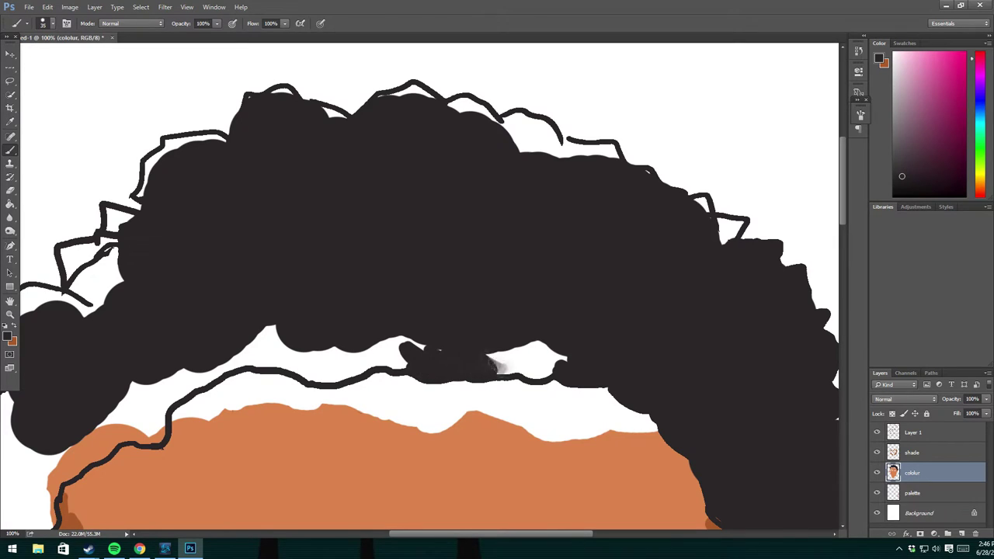
{"action": "left_click_drag", "start_coordinate": [528, 348], "coordinate": [573, 359]}
{"action": "mouse_move", "coordinate": [284, 342]}
{"action": "left_mouse_down"}
{"action": "mouse_move", "coordinate": [340, 356]}
{"action": "mouse_move", "coordinate": [311, 377]}
{"action": "mouse_move", "coordinate": [361, 368]}
{"action": "left_mouse_up"}
{"action": "mouse_move", "coordinate": [396, 357]}
{"action": "left_mouse_down"}
{"action": "mouse_move", "coordinate": [260, 323]}
{"action": "mouse_move", "coordinate": [287, 349]}
{"action": "mouse_move", "coordinate": [248, 353]}
{"action": "left_mouse_up"}
{"action": "mouse_move", "coordinate": [135, 404]}
{"action": "left_mouse_down"}
{"action": "mouse_move", "coordinate": [155, 439]}
{"action": "mouse_move", "coordinate": [140, 412]}
{"action": "mouse_move", "coordinate": [148, 388]}
{"action": "mouse_move", "coordinate": [235, 364]}
{"action": "left_mouse_up"}
{"action": "mouse_move", "coordinate": [54, 485]}
{"action": "left_mouse_down"}
{"action": "mouse_move", "coordinate": [66, 454]}
{"action": "mouse_move", "coordinate": [117, 435]}
{"action": "mouse_move", "coordinate": [116, 423]}
{"action": "left_mouse_up"}
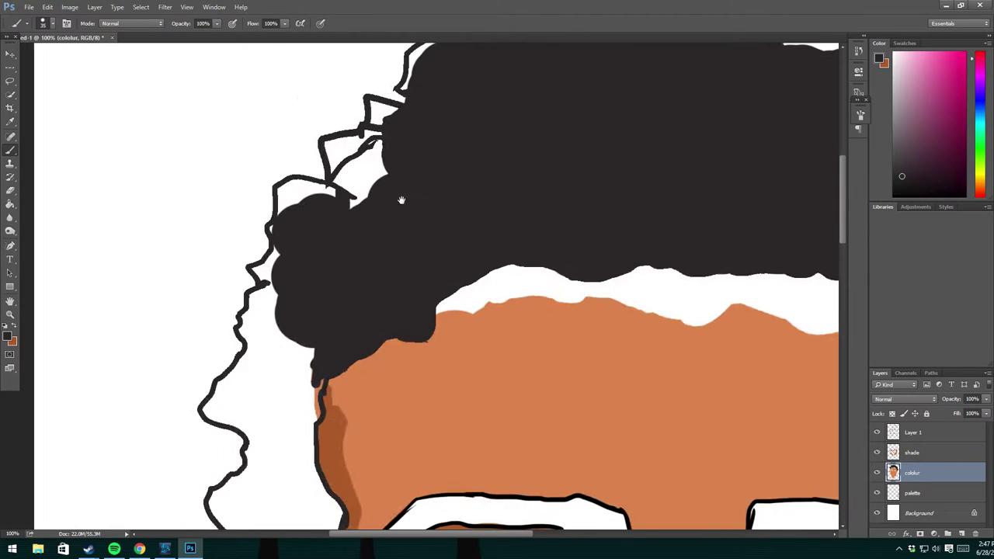
Extend the dark hair down beside the face and ear, closing the outline gap.
{"action": "left_click_drag", "start_coordinate": [198, 400], "coordinate": [431, 66]}
{"action": "mouse_move", "coordinate": [385, 342]}
{"action": "left_mouse_down"}
{"action": "mouse_move", "coordinate": [400, 389]}
{"action": "mouse_move", "coordinate": [398, 286]}
{"action": "left_mouse_up"}
{"action": "mouse_move", "coordinate": [396, 368]}
{"action": "left_mouse_down"}
{"action": "mouse_move", "coordinate": [353, 311]}
{"action": "mouse_move", "coordinate": [373, 248]}
{"action": "left_mouse_up"}
{"action": "mouse_move", "coordinate": [361, 295]}
{"action": "left_mouse_down"}
{"action": "mouse_move", "coordinate": [378, 139]}
{"action": "mouse_move", "coordinate": [372, 245]}
{"action": "left_mouse_up"}
{"action": "left_click_drag", "start_coordinate": [373, 191], "coordinate": [367, 311]}
{"action": "mouse_move", "coordinate": [358, 350]}
{"action": "left_mouse_down"}
{"action": "mouse_move", "coordinate": [333, 208]}
{"action": "mouse_move", "coordinate": [345, 264]}
{"action": "mouse_move", "coordinate": [321, 351]}
{"action": "left_mouse_up"}
{"action": "mouse_move", "coordinate": [292, 311]}
{"action": "left_mouse_down"}
{"action": "mouse_move", "coordinate": [283, 338]}
{"action": "mouse_move", "coordinate": [318, 261]}
{"action": "left_mouse_up"}
{"action": "left_click_drag", "start_coordinate": [327, 341], "coordinate": [303, 241]}
{"action": "mouse_move", "coordinate": [295, 299]}
{"action": "left_mouse_down"}
{"action": "mouse_move", "coordinate": [282, 282]}
{"action": "mouse_move", "coordinate": [324, 207]}
{"action": "mouse_move", "coordinate": [283, 184]}
{"action": "mouse_move", "coordinate": [305, 208]}
{"action": "mouse_move", "coordinate": [334, 133]}
{"action": "mouse_move", "coordinate": [318, 179]}
{"action": "mouse_move", "coordinate": [293, 170]}
{"action": "mouse_move", "coordinate": [346, 97]}
{"action": "mouse_move", "coordinate": [355, 215]}
{"action": "left_mouse_up"}
Fill small white gaps along the top and top-left hair outline, undoing stray strokes.
{"action": "left_click_drag", "start_coordinate": [279, 217], "coordinate": [305, 187]}
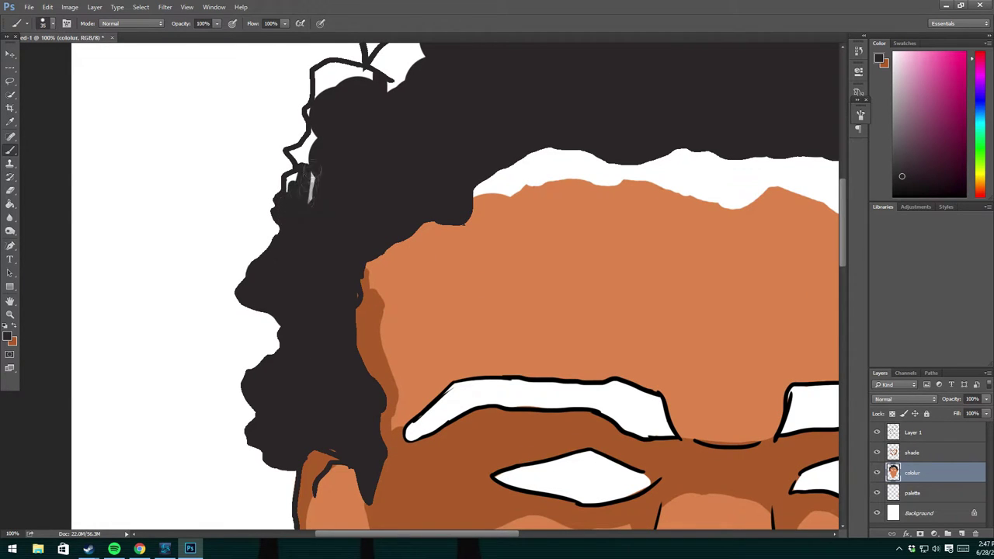
{"action": "mouse_move", "coordinate": [366, 91]}
{"action": "left_mouse_down"}
{"action": "mouse_move", "coordinate": [359, 71]}
{"action": "mouse_move", "coordinate": [336, 78]}
{"action": "left_mouse_up"}
{"action": "left_click_drag", "start_coordinate": [439, 110], "coordinate": [379, 226]}
{"action": "mouse_move", "coordinate": [311, 178]}
{"action": "left_mouse_down"}
{"action": "mouse_move", "coordinate": [369, 105]}
{"action": "mouse_move", "coordinate": [392, 100]}
{"action": "mouse_move", "coordinate": [327, 144]}
{"action": "mouse_move", "coordinate": [336, 167]}
{"action": "left_mouse_up"}
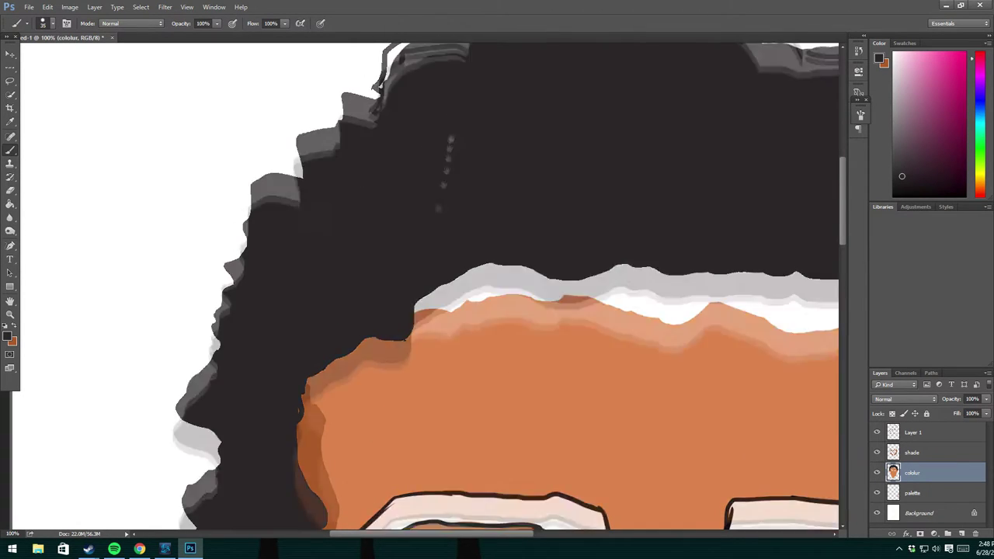
{"action": "left_click_drag", "start_coordinate": [382, 72], "coordinate": [351, 201]}
{"action": "key", "text": "ctrl+z"}
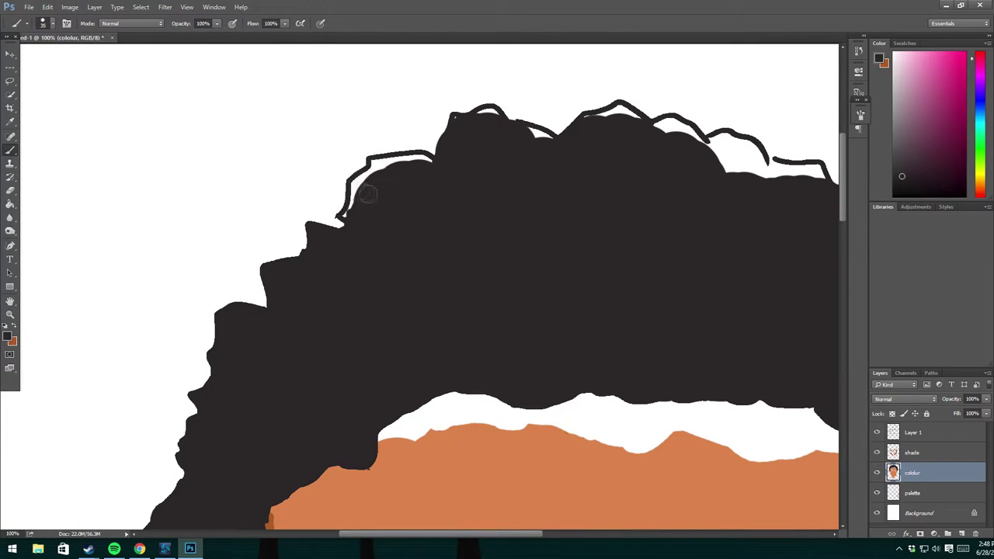
{"action": "left_click_drag", "start_coordinate": [372, 166], "coordinate": [390, 170]}
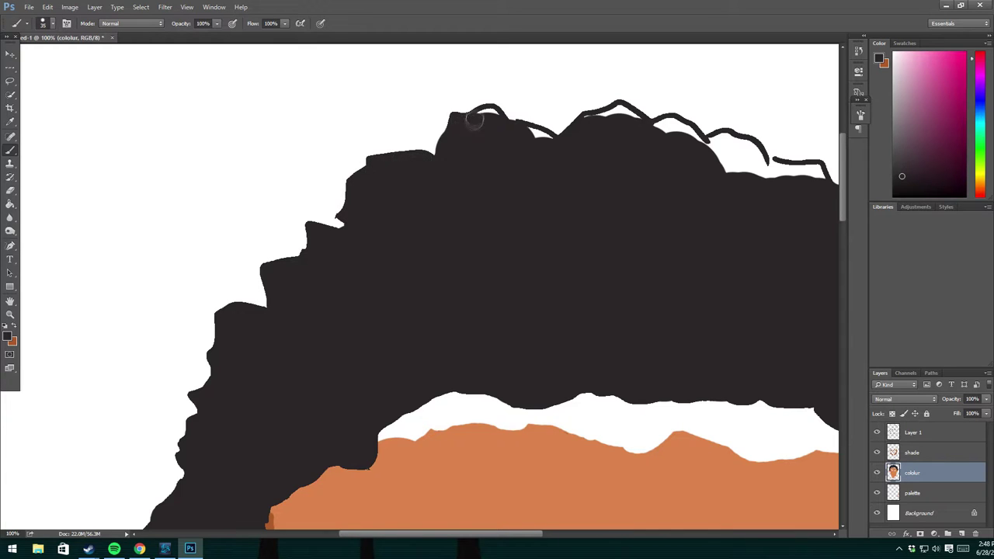
{"action": "mouse_move", "coordinate": [585, 118]}
{"action": "left_mouse_down"}
{"action": "mouse_move", "coordinate": [747, 157]}
{"action": "mouse_move", "coordinate": [722, 146]}
{"action": "mouse_move", "coordinate": [751, 140]}
{"action": "left_mouse_up"}
{"action": "key", "text": "ctrl+z"}
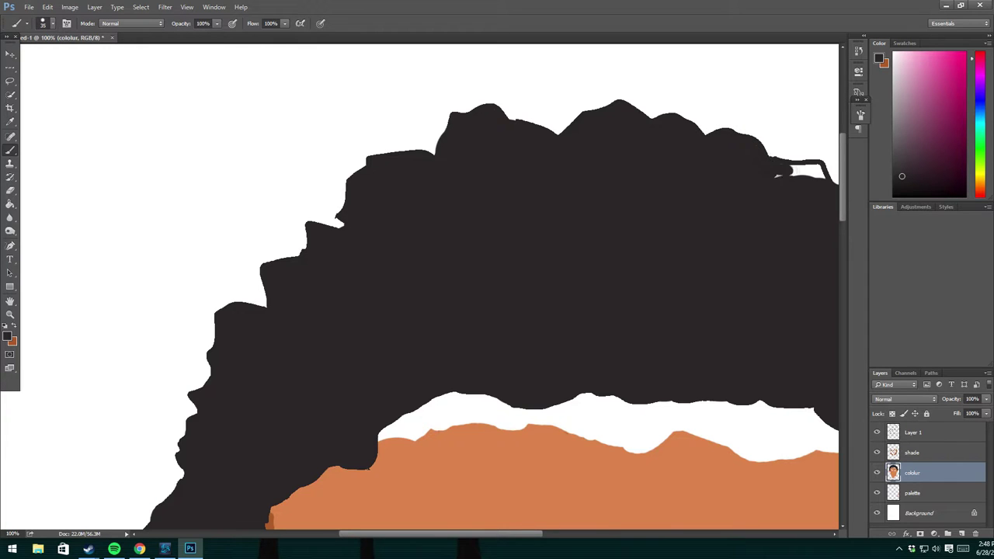
{"action": "left_click_drag", "start_coordinate": [781, 171], "coordinate": [600, 148]}
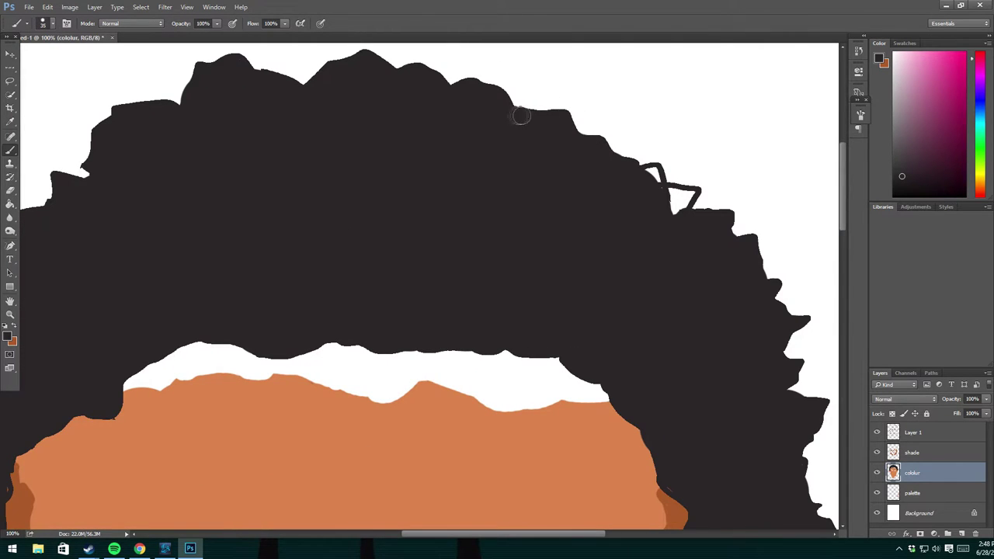
Make the shade layer active with the Eraser, dismissing a Steam window.
{"action": "scroll", "coordinate": [562, 132], "scroll_direction": "down", "scroll_amount": 3}
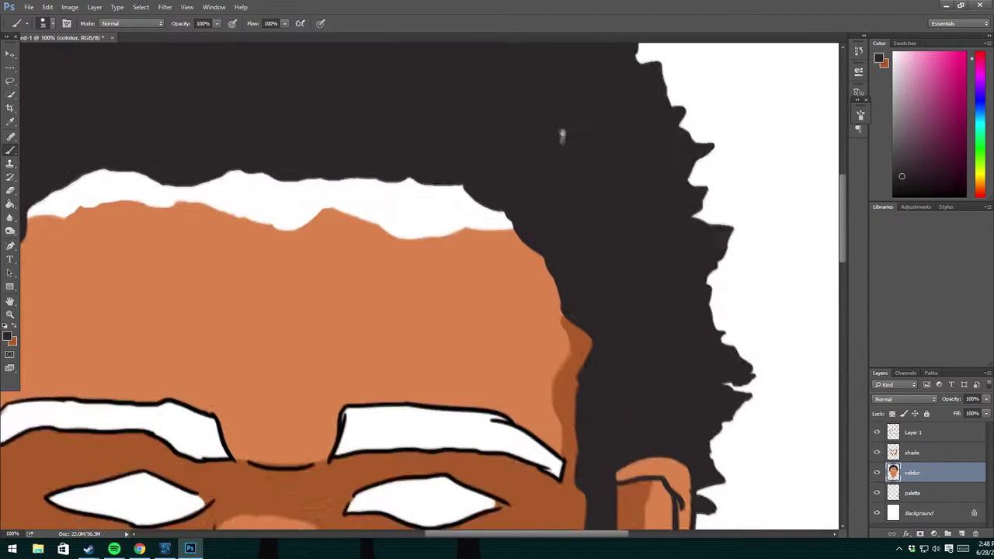
{"action": "scroll", "coordinate": [819, 378], "scroll_direction": "down", "scroll_amount": 2}
{"action": "left_click", "coordinate": [924, 453]}
{"action": "key", "text": "w"}
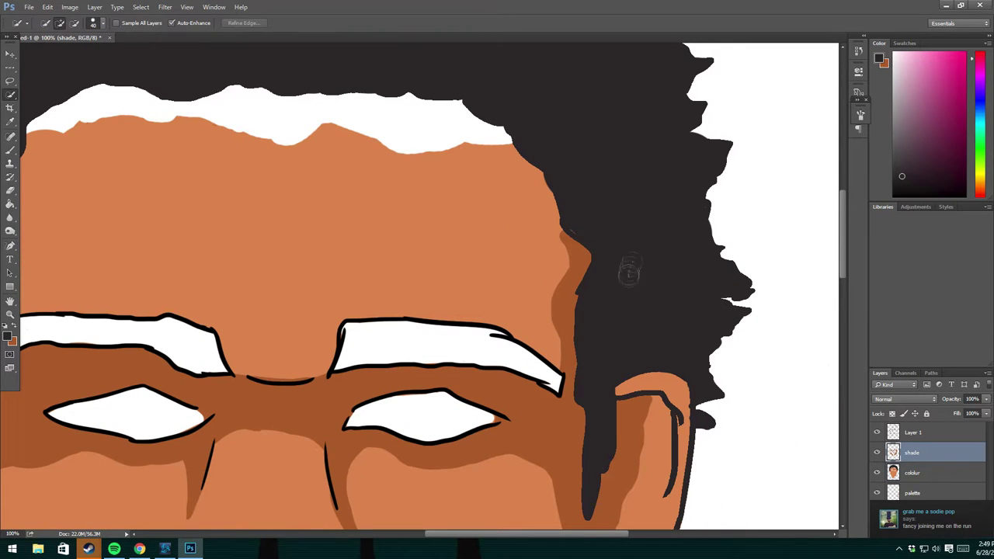
{"action": "key", "text": "e"}
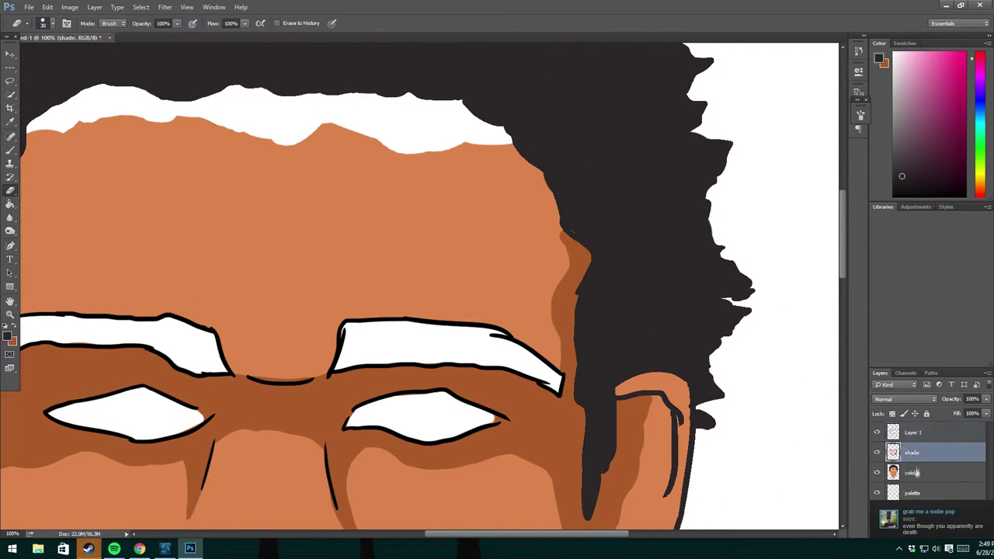
{"action": "left_click", "coordinate": [88, 548]}
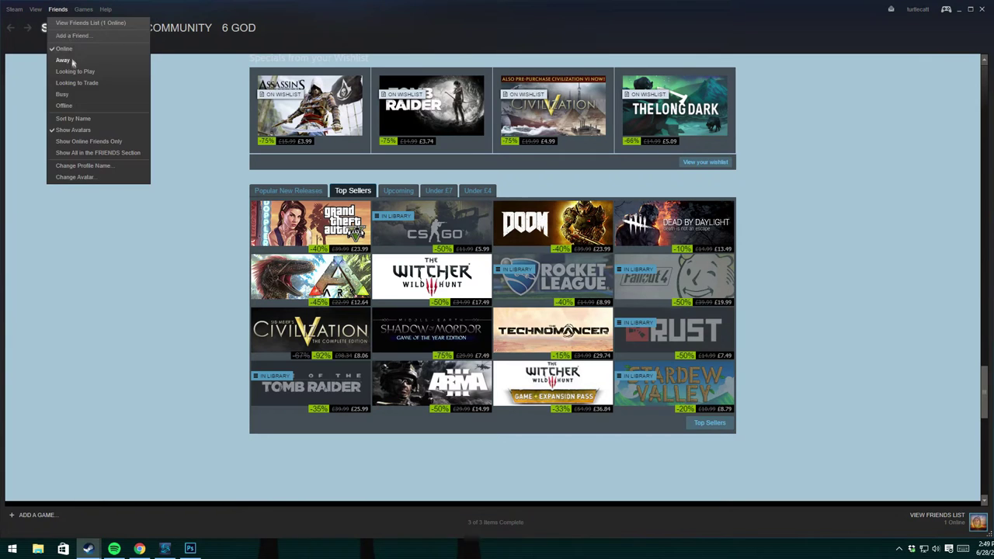
{"action": "left_click", "coordinate": [88, 549]}
{"action": "scroll", "coordinate": [631, 338], "scroll_direction": "left", "scroll_amount": 10}
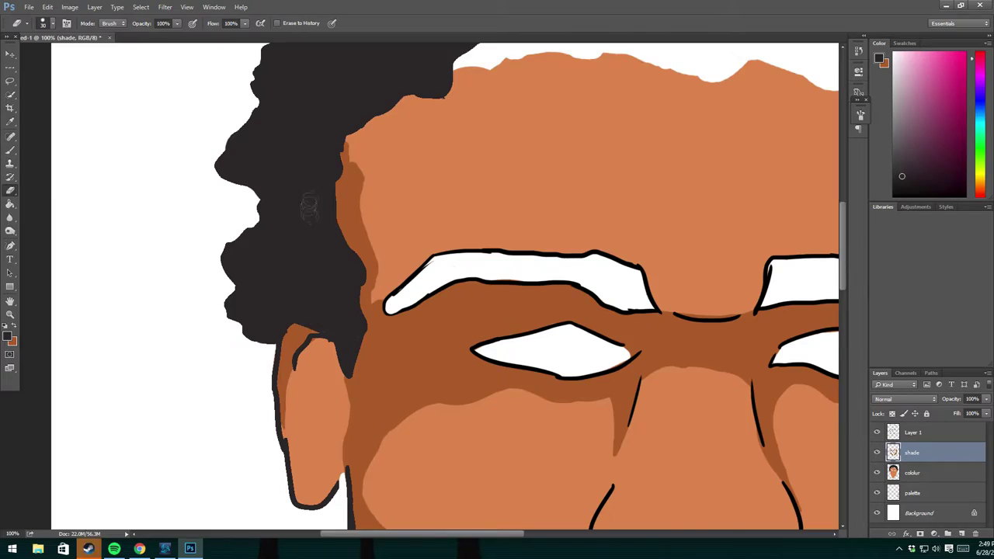
{"action": "scroll", "coordinate": [410, 296], "scroll_direction": "up", "scroll_amount": 5}
{"action": "scroll", "coordinate": [338, 259], "scroll_direction": "up", "scroll_amount": 3}
{"action": "scroll", "coordinate": [525, 148], "scroll_direction": "right", "scroll_amount": 5}
{"action": "scroll", "coordinate": [524, 147], "scroll_direction": "down", "scroll_amount": 3}
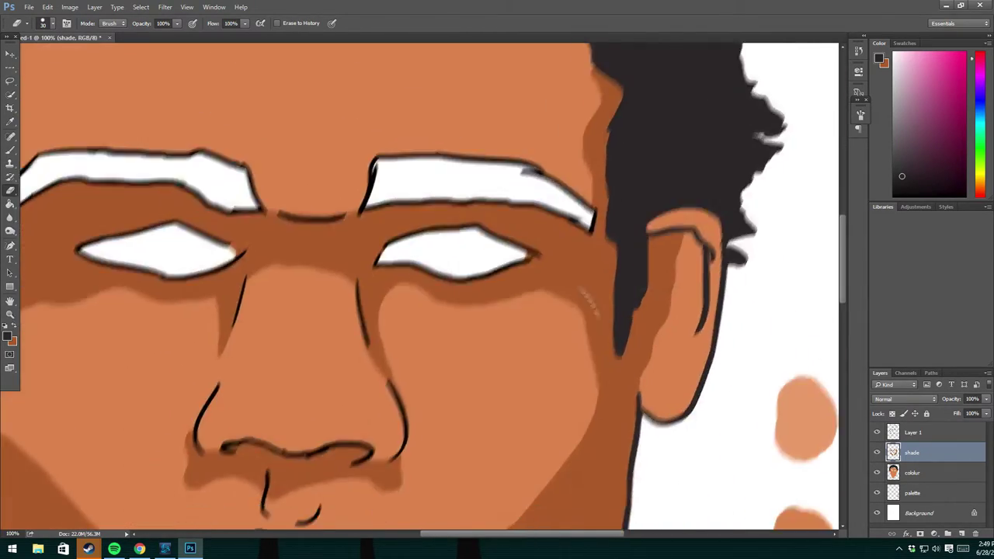
{"action": "scroll", "coordinate": [551, 322], "scroll_direction": "down", "scroll_amount": 4}
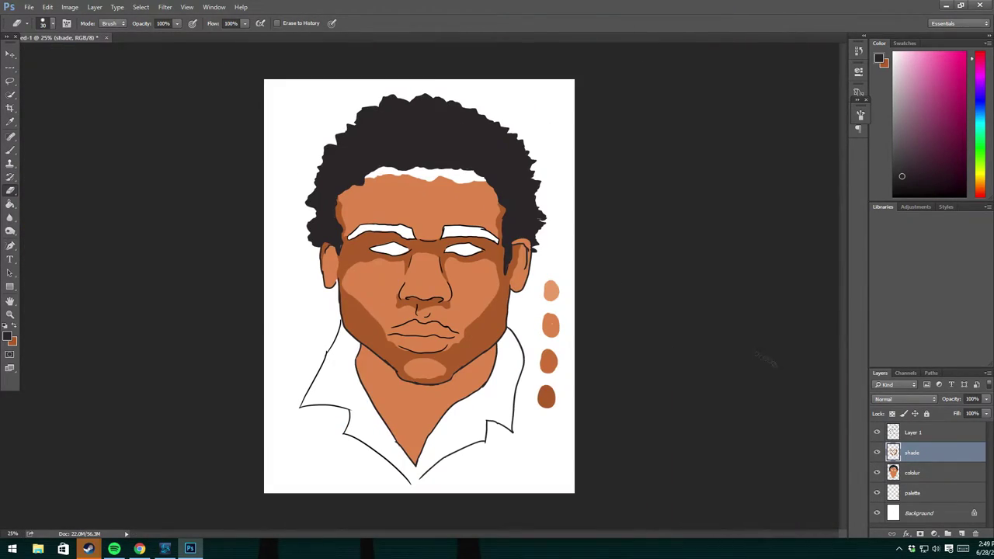
{"action": "left_click", "coordinate": [923, 474]}
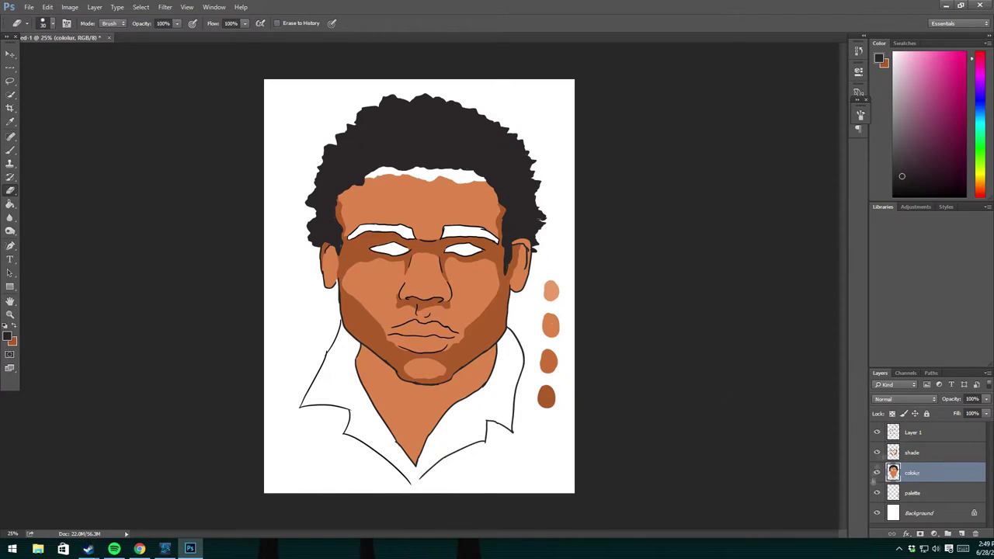
{"action": "key", "text": "b"}
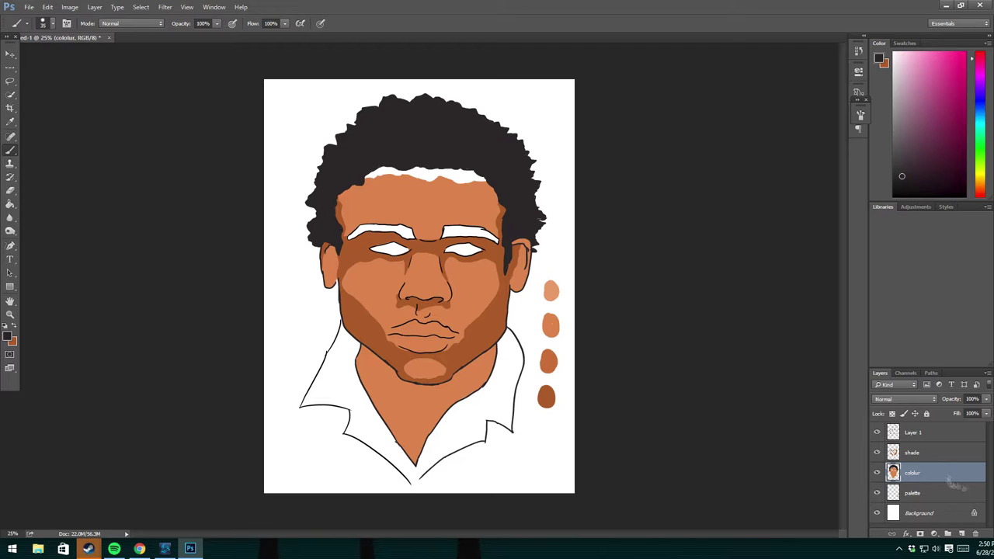
{"action": "left_click", "coordinate": [933, 453]}
{"action": "key", "text": "e"}
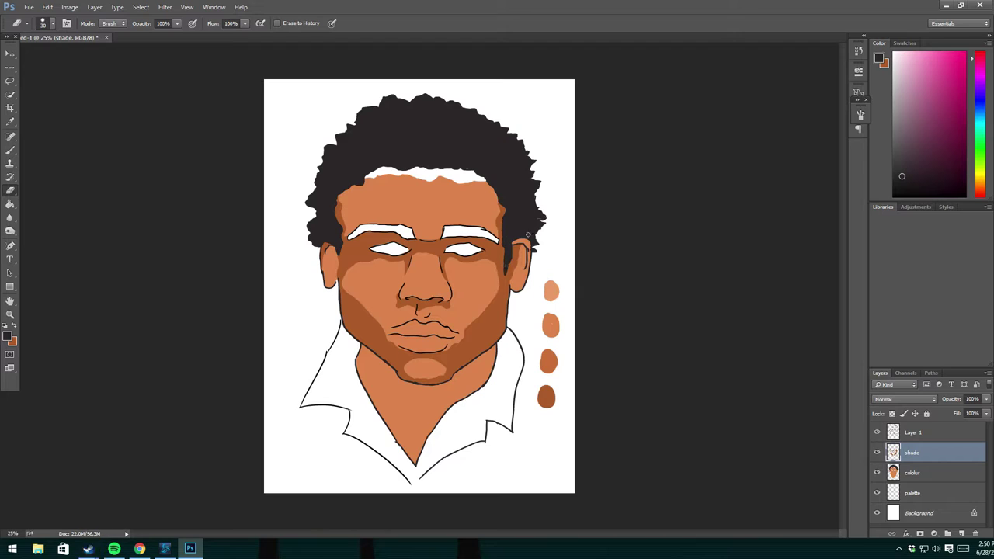
{"action": "left_click", "coordinate": [915, 483]}
{"action": "key", "text": "b"}
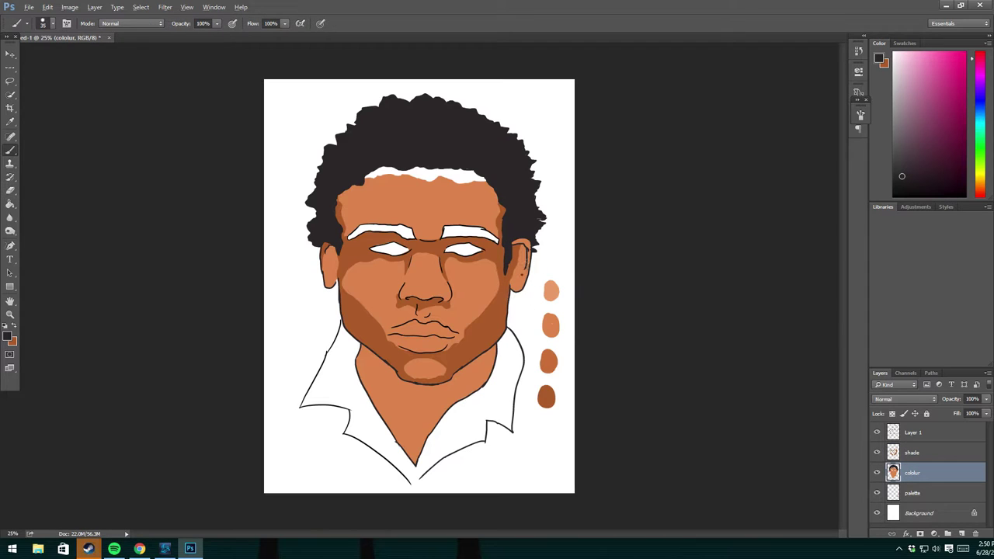
On the colour layer, fill the white hairline gap with sampled skin tone.
{"action": "left_click", "coordinate": [549, 288], "text": "alt"}
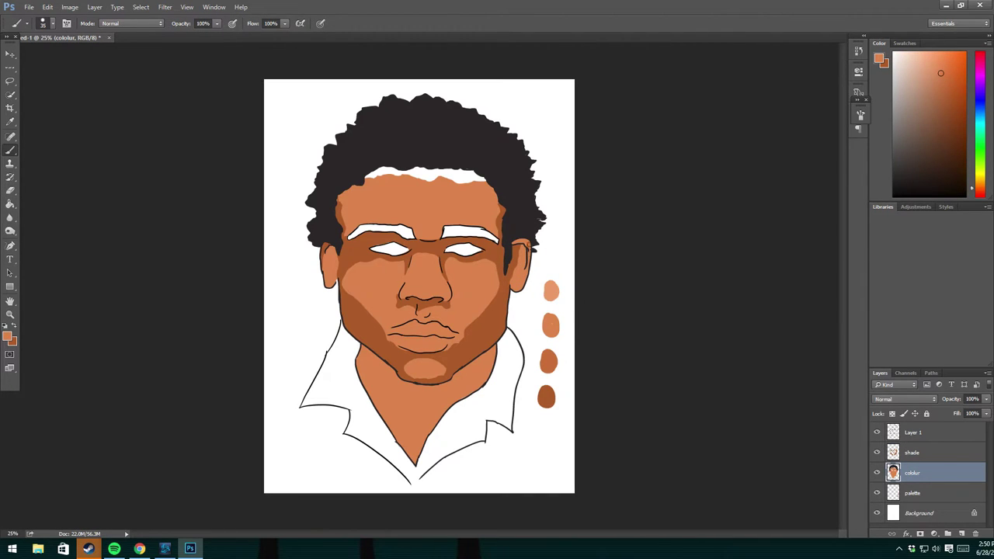
{"action": "left_click", "coordinate": [503, 347], "text": "alt"}
{"action": "key", "text": "alt+bracketright"}
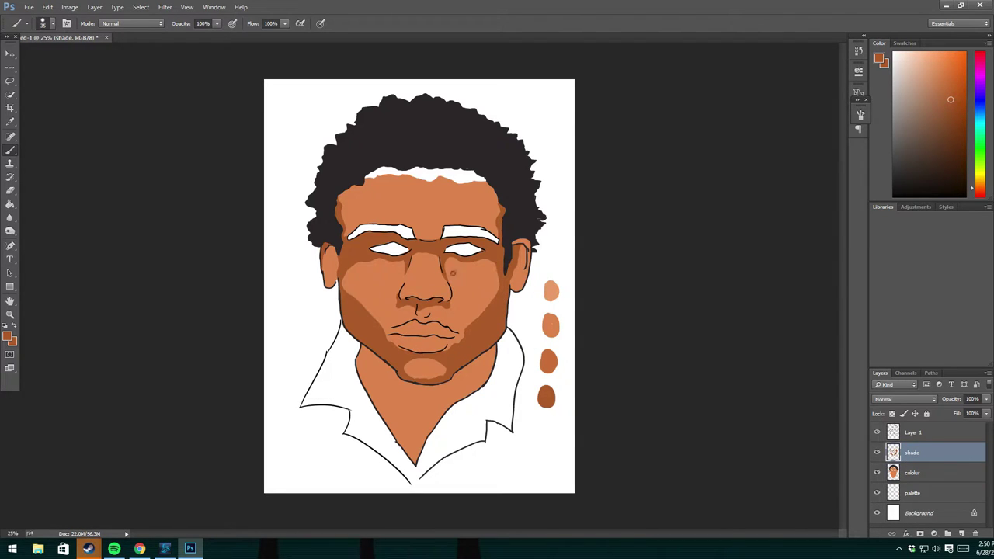
{"action": "key", "text": "e"}
{"action": "key", "text": "b"}
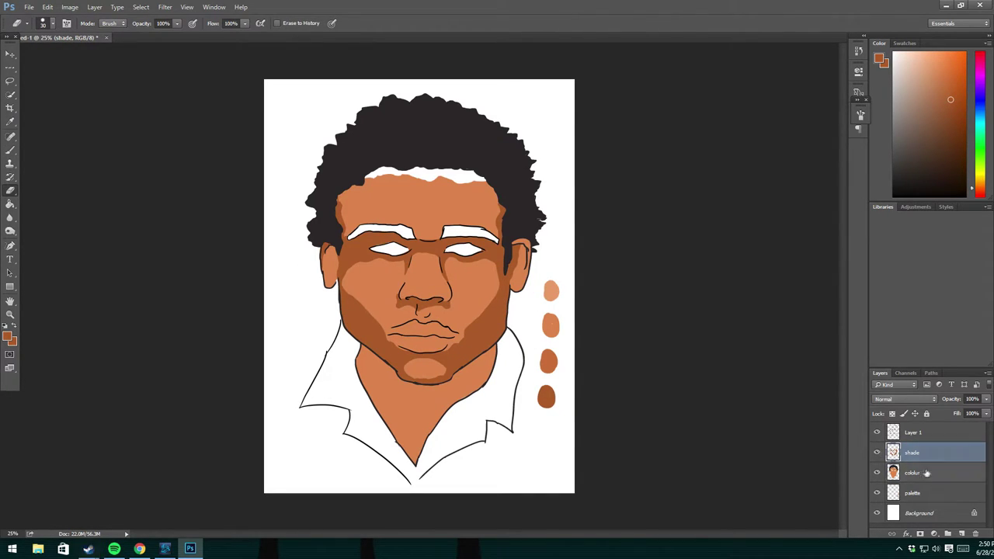
{"action": "key", "text": "alt+bracketleft"}
{"action": "scroll", "coordinate": [419, 152], "scroll_direction": "up", "scroll_amount": 2}
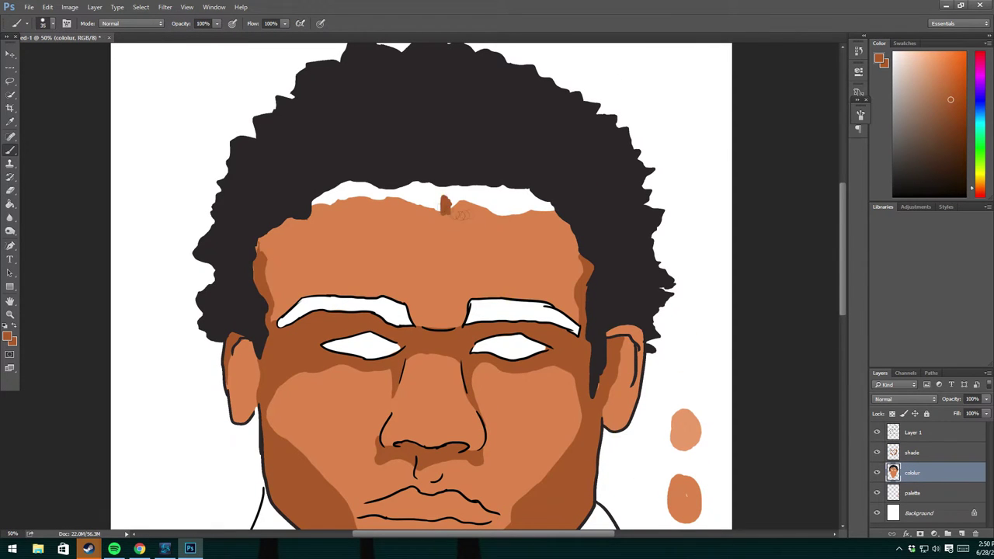
{"action": "mouse_move", "coordinate": [443, 209]}
{"action": "left_mouse_down"}
{"action": "mouse_move", "coordinate": [547, 208]}
{"action": "mouse_move", "coordinate": [509, 192]}
{"action": "mouse_move", "coordinate": [482, 198]}
{"action": "mouse_move", "coordinate": [528, 200]}
{"action": "left_mouse_up"}
{"action": "mouse_move", "coordinate": [421, 226]}
{"action": "left_mouse_down"}
{"action": "mouse_move", "coordinate": [423, 190]}
{"action": "mouse_move", "coordinate": [470, 190]}
{"action": "left_mouse_up"}
{"action": "left_click_drag", "start_coordinate": [342, 193], "coordinate": [402, 192]}
Paint the dark hair colour over orange bumps at the hairline, then resample skin orange.
{"action": "left_click", "coordinate": [917, 453]}
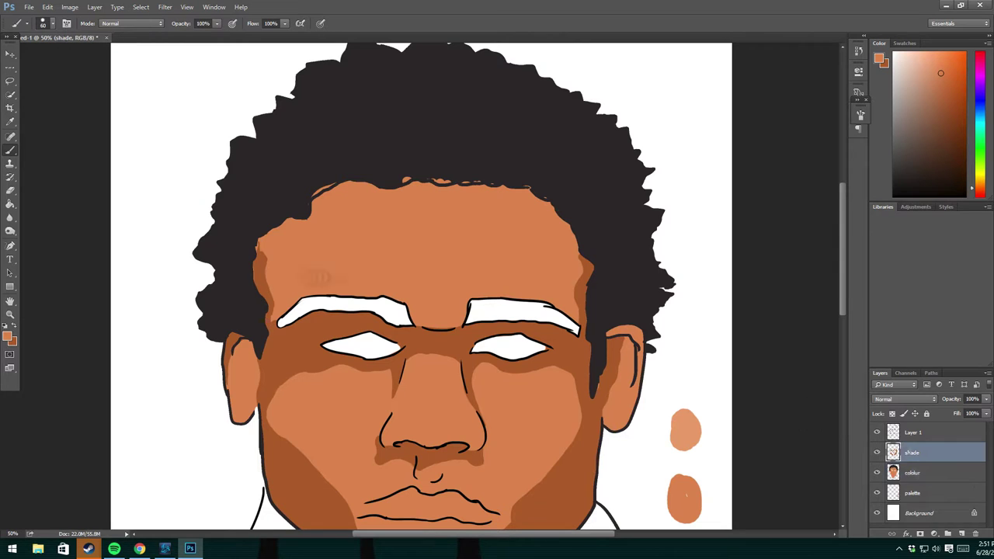
{"action": "key", "text": "e"}
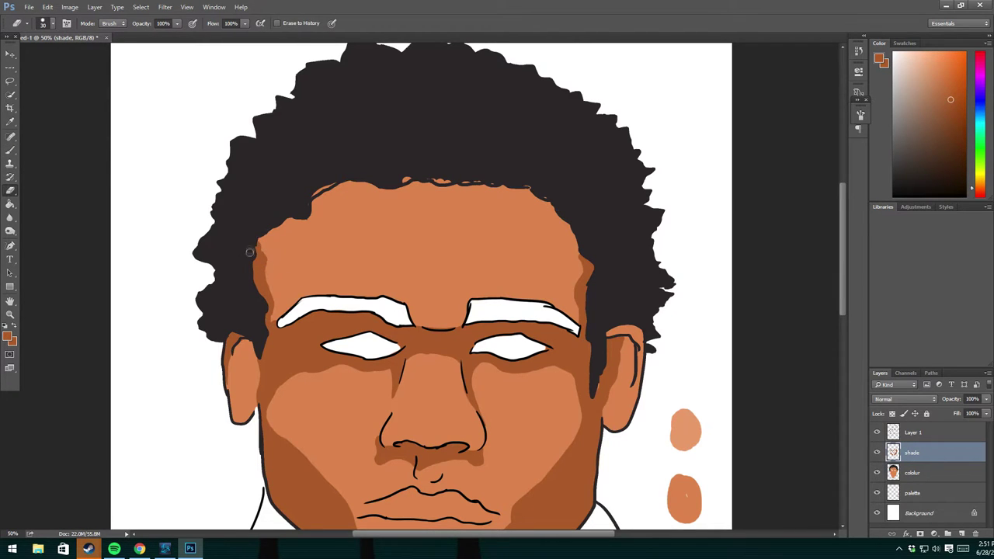
{"action": "left_click", "coordinate": [917, 472]}
{"action": "key", "text": "ctrl+plus"}
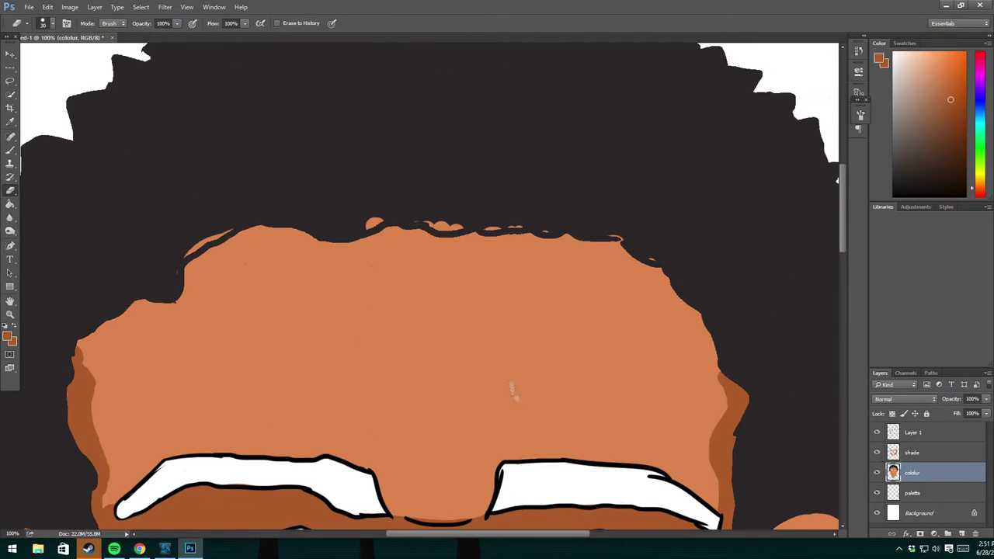
{"action": "key", "text": "b"}
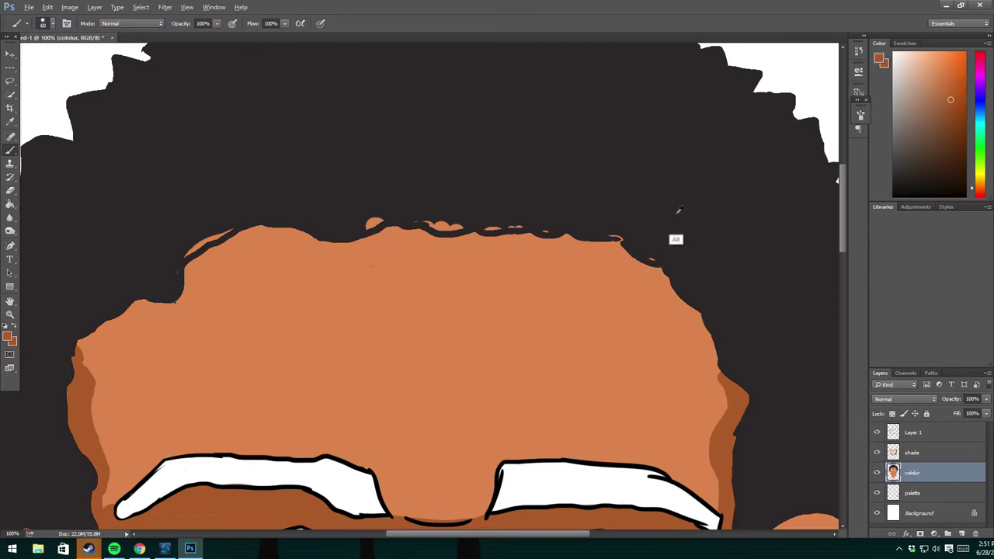
{"action": "left_click", "coordinate": [660, 213], "text": "alt"}
{"action": "mouse_move", "coordinate": [677, 264]}
{"action": "left_mouse_down"}
{"action": "mouse_move", "coordinate": [611, 217]}
{"action": "mouse_move", "coordinate": [506, 187]}
{"action": "mouse_move", "coordinate": [439, 220]}
{"action": "mouse_move", "coordinate": [351, 185]}
{"action": "left_mouse_up"}
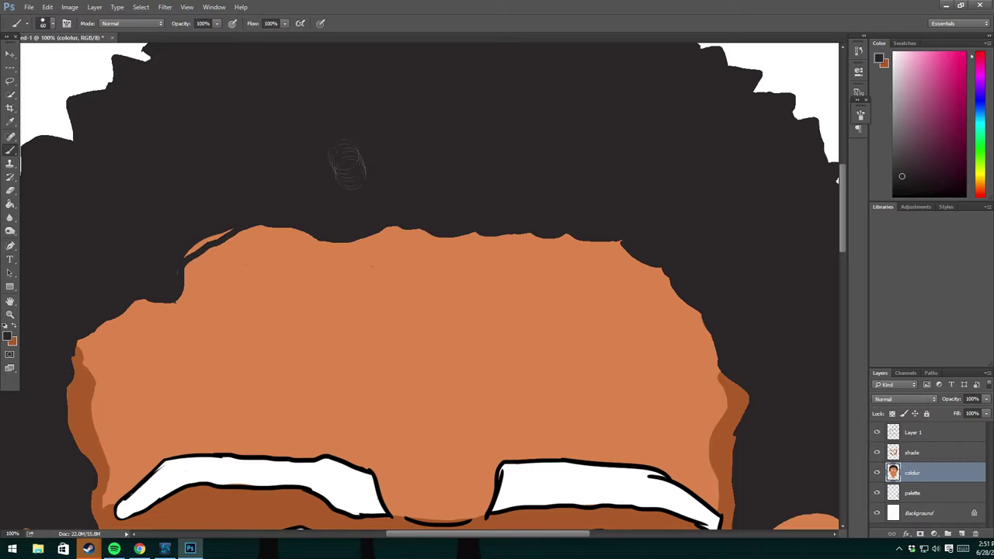
{"action": "left_click", "coordinate": [272, 268], "text": "alt"}
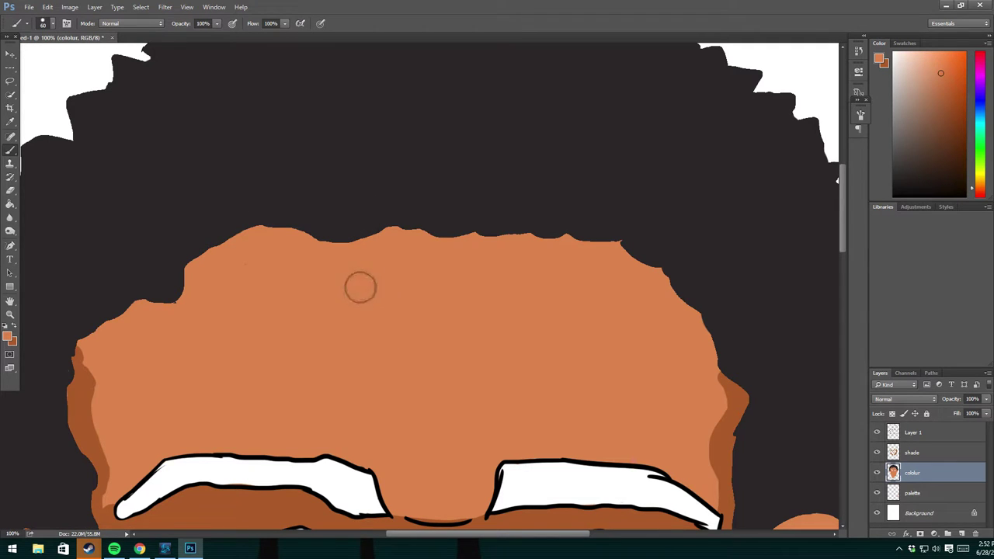
On the shade layer, brush a dark-brown band along the left and top hairline.
{"action": "left_click_drag", "start_coordinate": [362, 355], "coordinate": [612, 241]}
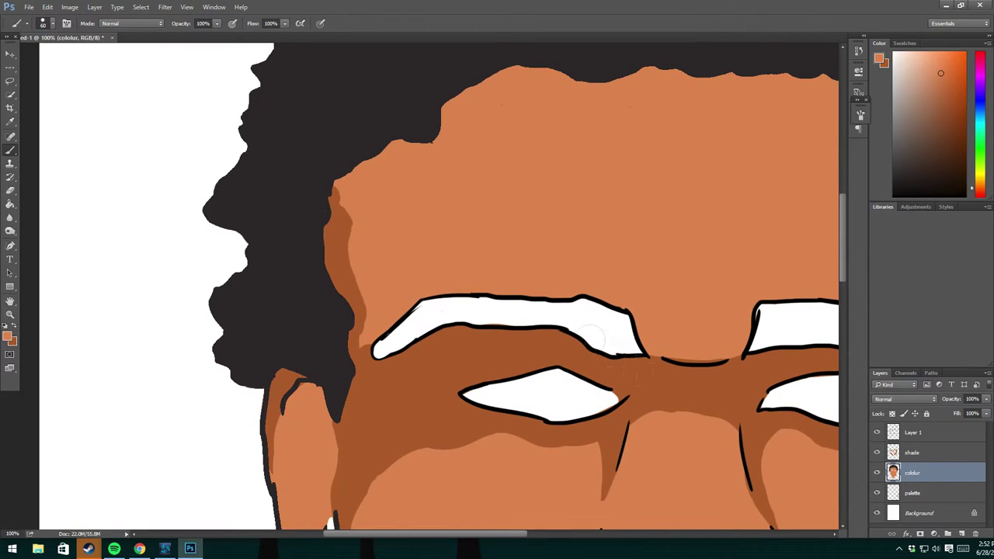
{"action": "left_click", "coordinate": [928, 457]}
{"action": "left_click", "coordinate": [321, 216], "text": "alt"}
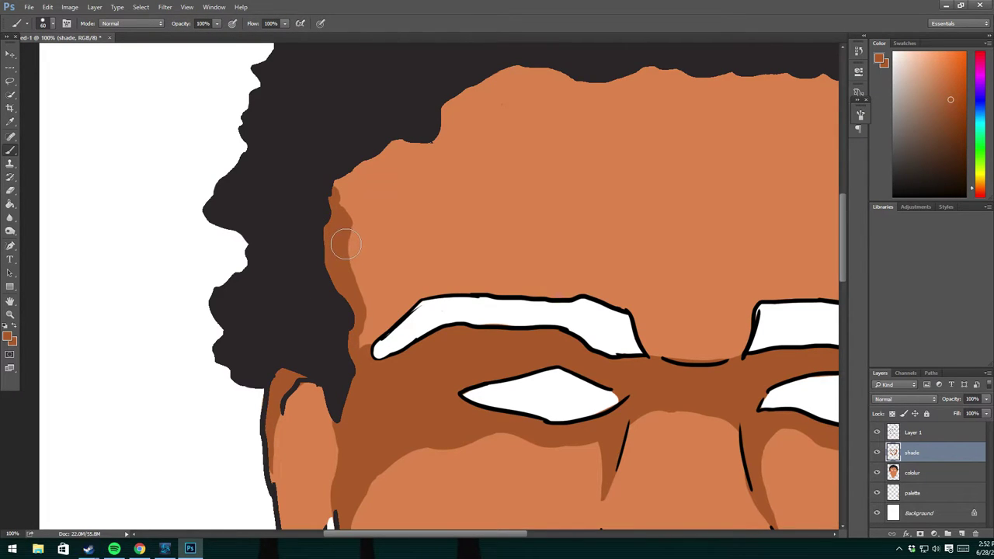
{"action": "mouse_move", "coordinate": [343, 229]}
{"action": "left_mouse_down"}
{"action": "mouse_move", "coordinate": [392, 166]}
{"action": "mouse_move", "coordinate": [351, 169]}
{"action": "mouse_move", "coordinate": [571, 78]}
{"action": "left_mouse_up"}
{"action": "left_click_drag", "start_coordinate": [450, 117], "coordinate": [519, 72]}
{"action": "key", "text": "e"}
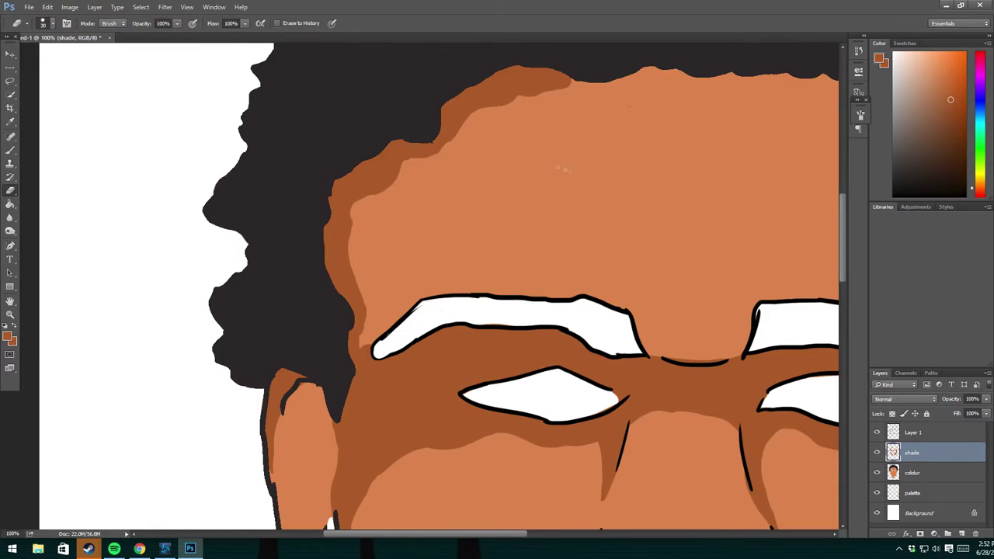
{"action": "left_click_drag", "start_coordinate": [559, 167], "coordinate": [450, 275]}
{"action": "key", "text": "b"}
{"action": "mouse_move", "coordinate": [458, 186]}
{"action": "left_mouse_down"}
{"action": "mouse_move", "coordinate": [648, 173]}
{"action": "mouse_move", "coordinate": [705, 181]}
{"action": "left_mouse_up"}
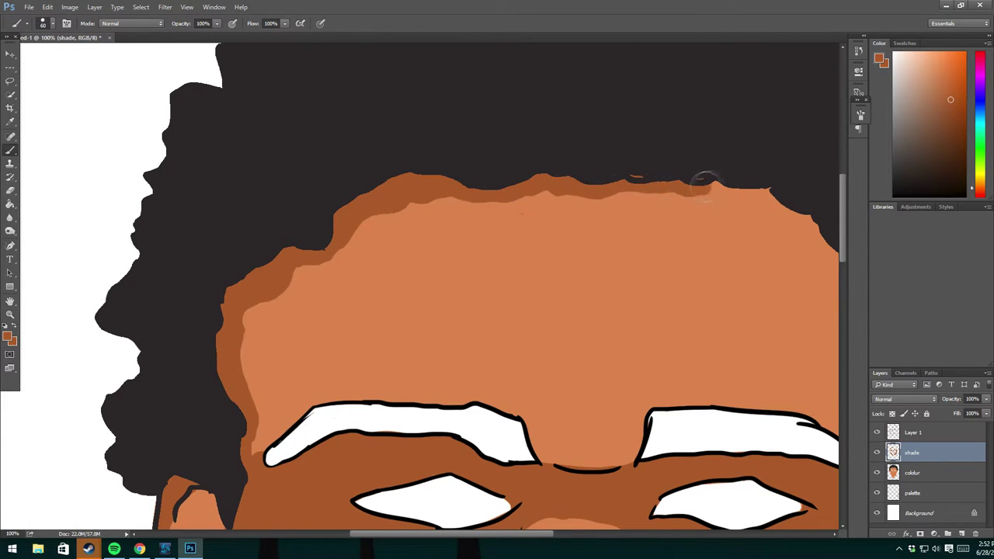
Shade the forehead's right edge and erase stray orange specks along the hairline.
{"action": "left_click_drag", "start_coordinate": [690, 254], "coordinate": [502, 163]}
{"action": "mouse_move", "coordinate": [666, 249]}
{"action": "left_mouse_down"}
{"action": "mouse_move", "coordinate": [653, 194]}
{"action": "mouse_move", "coordinate": [611, 127]}
{"action": "left_mouse_up"}
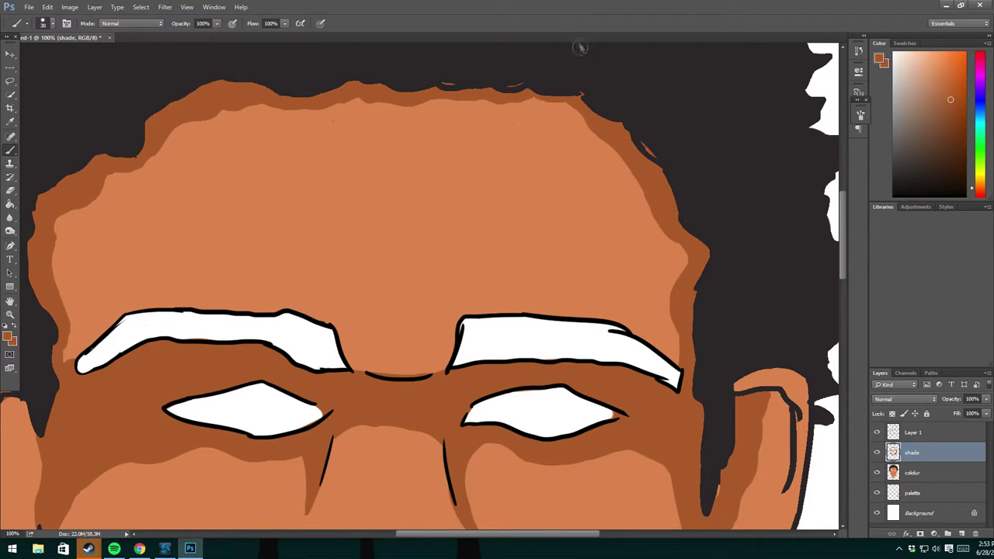
{"action": "key", "text": "e"}
{"action": "left_click_drag", "start_coordinate": [593, 96], "coordinate": [453, 80]}
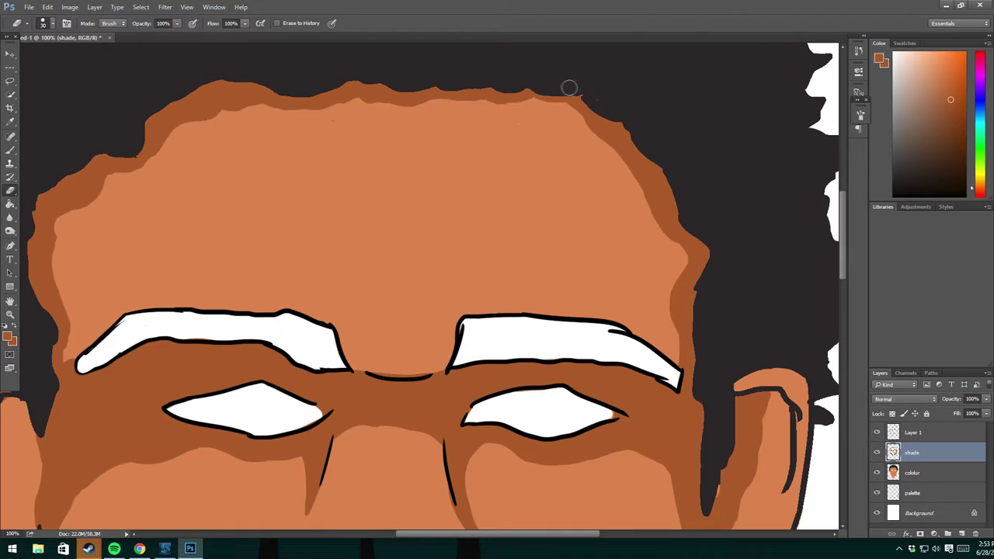
{"action": "key", "text": "ctrl+minus"}
{"action": "key", "text": "ctrl+minus"}
{"action": "key", "text": "ctrl+minus"}
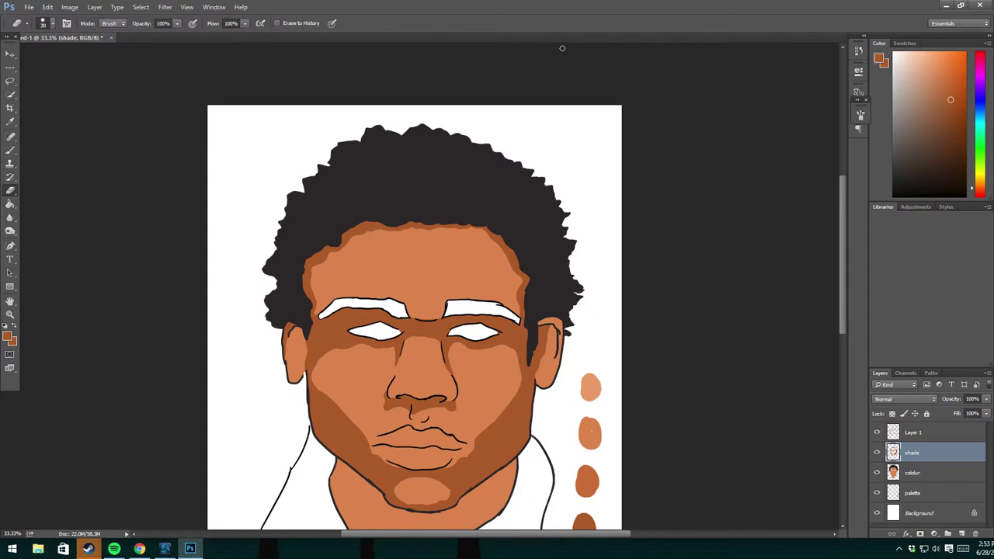
Paint brown shading across the neck below the chin and down its right side.
{"action": "scroll", "coordinate": [574, 371], "scroll_direction": "down", "scroll_amount": 3}
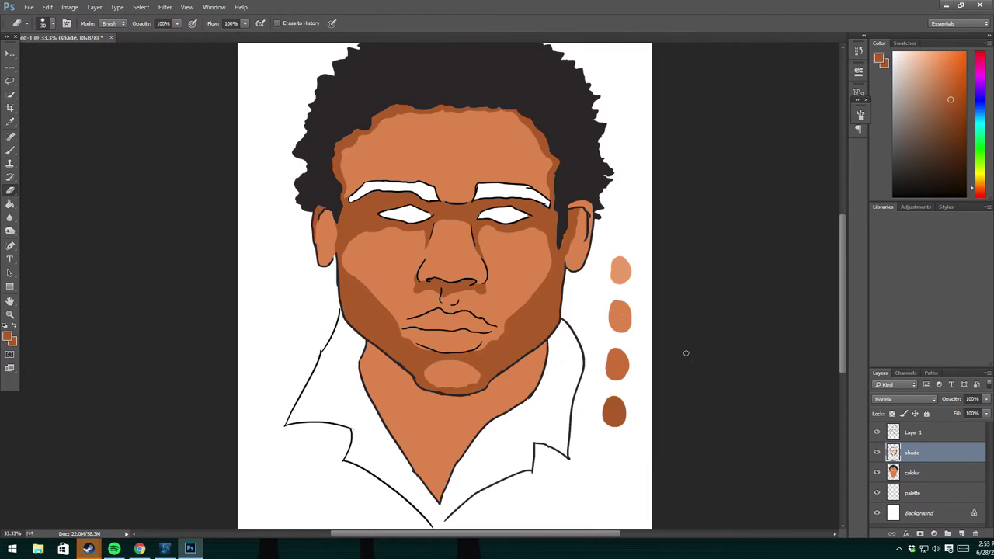
{"action": "key", "text": "b"}
{"action": "key", "text": "ctrl+plus"}
{"action": "key", "text": "ctrl+plus"}
{"action": "scroll", "coordinate": [504, 319], "scroll_direction": "down", "scroll_amount": 3}
{"action": "mouse_move", "coordinate": [432, 326]}
{"action": "left_mouse_down"}
{"action": "mouse_move", "coordinate": [469, 363]}
{"action": "mouse_move", "coordinate": [419, 359]}
{"action": "mouse_move", "coordinate": [470, 405]}
{"action": "mouse_move", "coordinate": [529, 393]}
{"action": "mouse_move", "coordinate": [609, 335]}
{"action": "mouse_move", "coordinate": [554, 380]}
{"action": "mouse_move", "coordinate": [634, 320]}
{"action": "mouse_move", "coordinate": [657, 292]}
{"action": "mouse_move", "coordinate": [477, 357]}
{"action": "mouse_move", "coordinate": [494, 333]}
{"action": "mouse_move", "coordinate": [554, 339]}
{"action": "mouse_move", "coordinate": [612, 270]}
{"action": "mouse_move", "coordinate": [618, 334]}
{"action": "left_mouse_up"}
{"action": "key", "text": "ctrl+z"}
{"action": "key", "text": "ctrl+z"}
{"action": "mouse_move", "coordinate": [606, 272]}
{"action": "left_mouse_down"}
{"action": "mouse_move", "coordinate": [637, 334]}
{"action": "mouse_move", "coordinate": [668, 217]}
{"action": "mouse_move", "coordinate": [618, 279]}
{"action": "mouse_move", "coordinate": [610, 335]}
{"action": "mouse_move", "coordinate": [517, 365]}
{"action": "left_mouse_up"}
{"action": "mouse_move", "coordinate": [574, 336]}
{"action": "left_mouse_down"}
{"action": "mouse_move", "coordinate": [505, 385]}
{"action": "mouse_move", "coordinate": [593, 321]}
{"action": "left_mouse_up"}
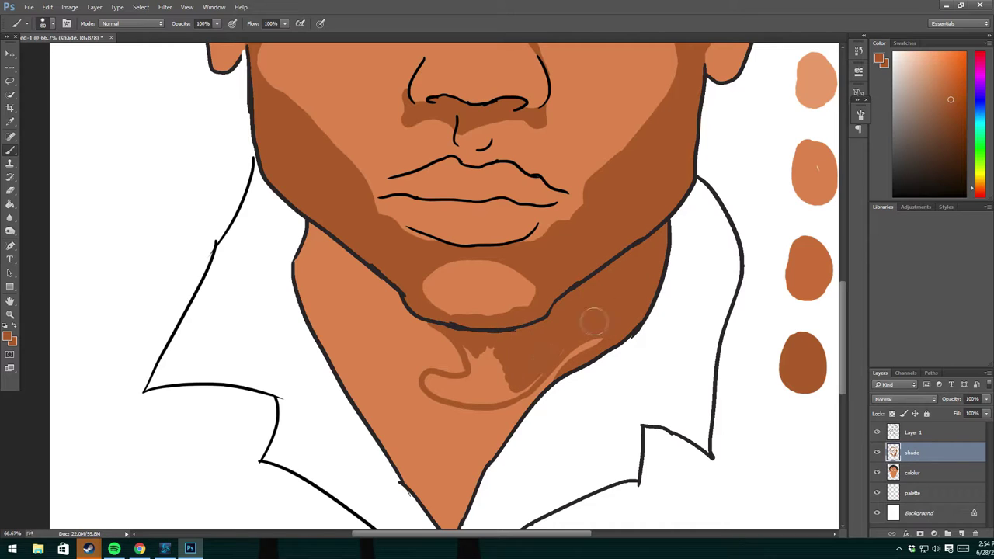
{"action": "mouse_move", "coordinate": [501, 349]}
{"action": "left_mouse_down"}
{"action": "mouse_move", "coordinate": [474, 388]}
{"action": "mouse_move", "coordinate": [427, 384]}
{"action": "mouse_move", "coordinate": [474, 397]}
{"action": "mouse_move", "coordinate": [490, 382]}
{"action": "mouse_move", "coordinate": [431, 382]}
{"action": "mouse_move", "coordinate": [452, 379]}
{"action": "left_mouse_up"}
{"action": "left_click_drag", "start_coordinate": [536, 379], "coordinate": [508, 396]}
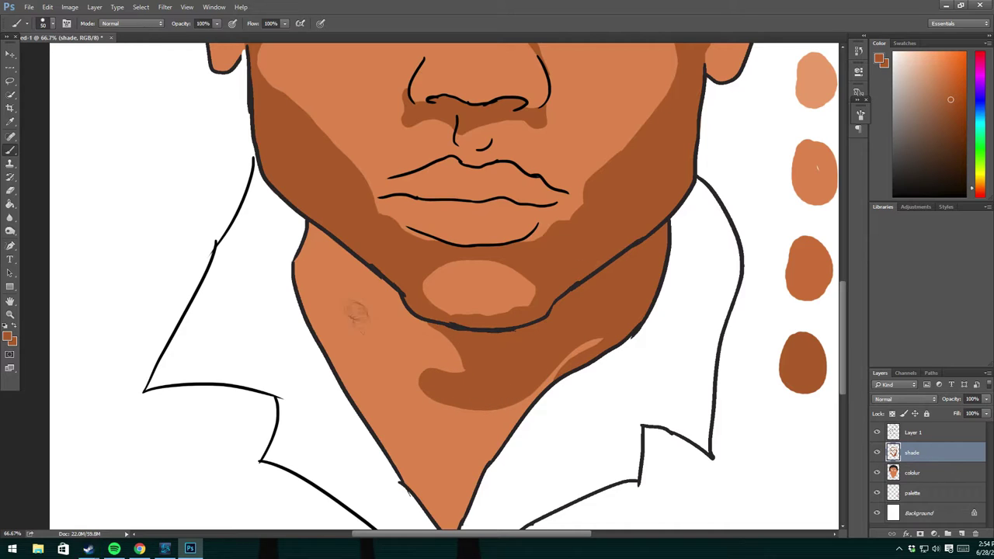
Add a darker shade stroke down the left edge of the neck.
{"action": "left_click_drag", "start_coordinate": [297, 286], "coordinate": [351, 388]}
{"action": "key", "text": "ctrl+z"}
{"action": "left_click_drag", "start_coordinate": [295, 280], "coordinate": [392, 463]}
{"action": "left_click_drag", "start_coordinate": [354, 403], "coordinate": [338, 369]}
{"action": "key", "text": "e"}
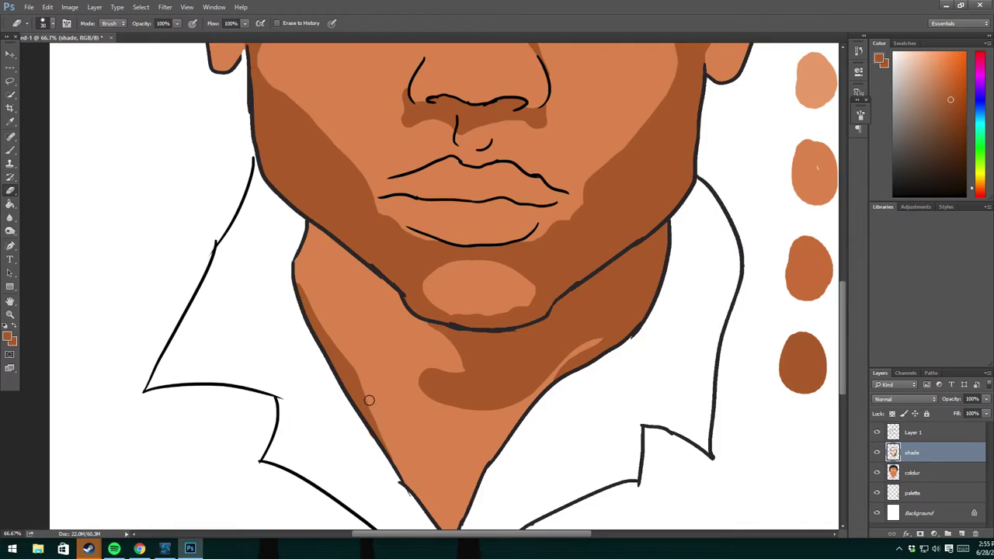
{"action": "key", "text": "ctrl+minus"}
{"action": "key", "text": "ctrl+minus"}
{"action": "key", "text": "ctrl+minus"}
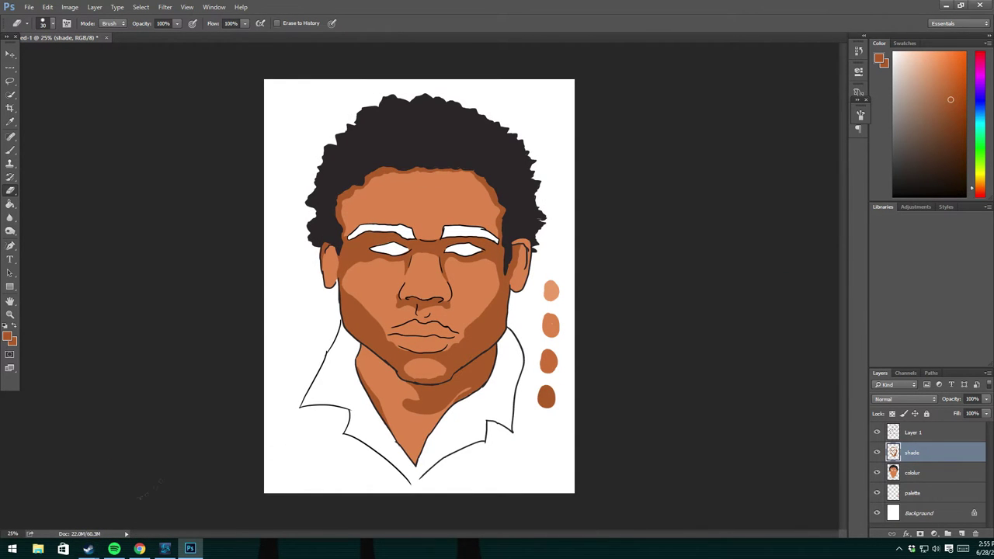
On the colour layer, paint both eyebrows solid dark with the sampled hair colour.
{"action": "key", "text": "ctrl+plus"}
{"action": "key", "text": "ctrl+plus"}
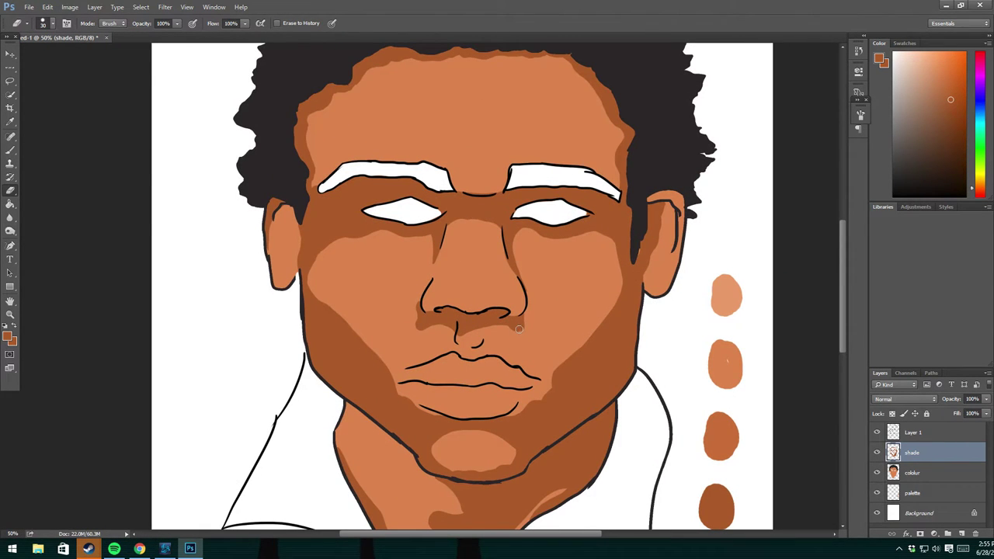
{"action": "key", "text": "b"}
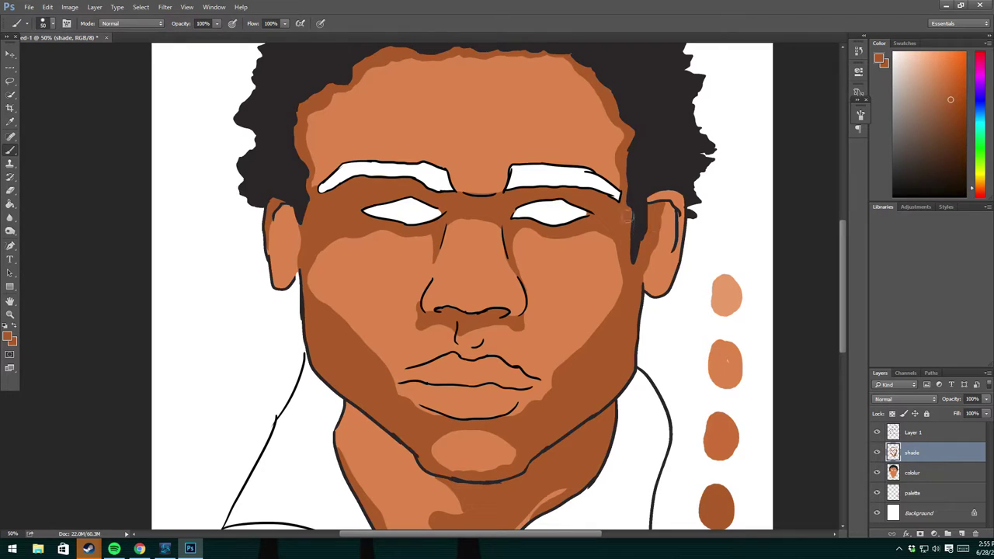
{"action": "key", "text": "alt+bracketleft"}
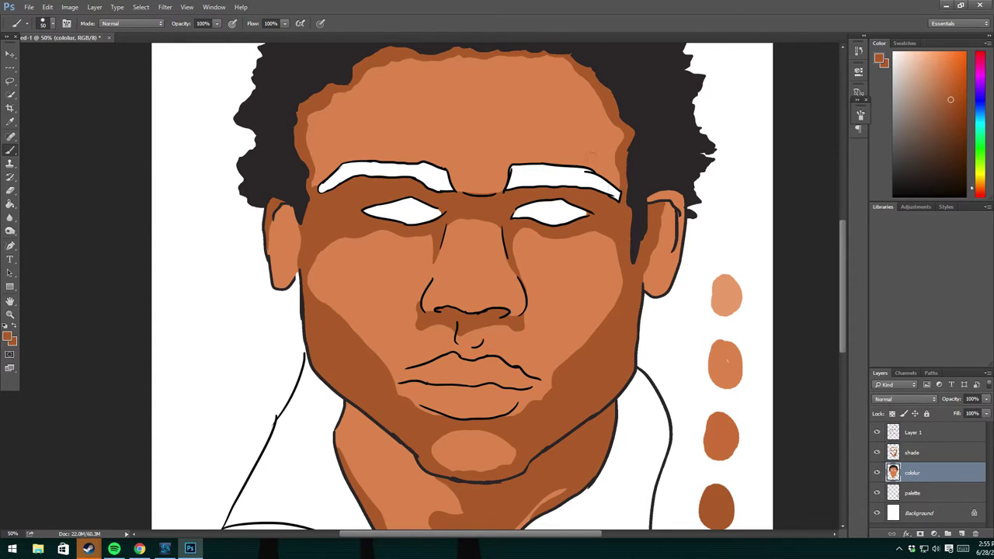
{"action": "left_click", "coordinate": [641, 168], "text": "alt"}
{"action": "key", "text": "ctrl+plus"}
{"action": "mouse_move", "coordinate": [393, 283]}
{"action": "left_mouse_down"}
{"action": "mouse_move", "coordinate": [470, 295]}
{"action": "mouse_move", "coordinate": [346, 300]}
{"action": "mouse_move", "coordinate": [326, 275]}
{"action": "mouse_move", "coordinate": [417, 273]}
{"action": "mouse_move", "coordinate": [334, 272]}
{"action": "mouse_move", "coordinate": [342, 263]}
{"action": "mouse_move", "coordinate": [291, 303]}
{"action": "mouse_move", "coordinate": [330, 294]}
{"action": "left_mouse_up"}
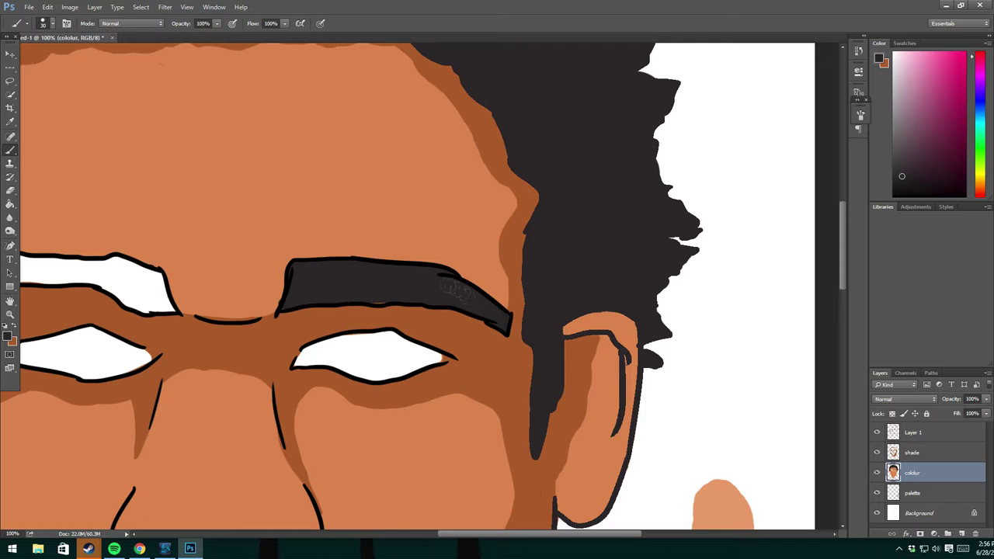
{"action": "key", "text": "e"}
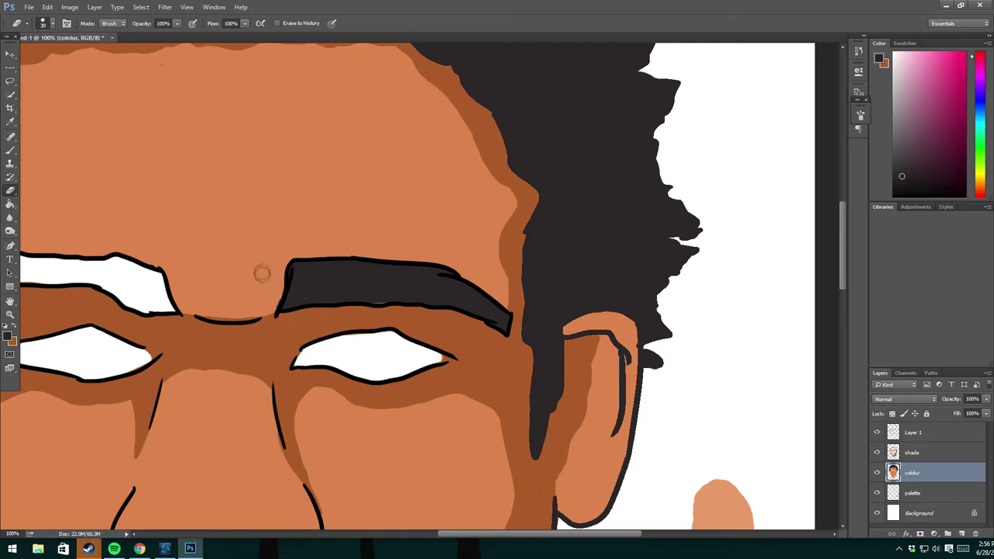
{"action": "key", "text": "b"}
{"action": "left_click_drag", "start_coordinate": [330, 314], "coordinate": [511, 317]}
{"action": "mouse_move", "coordinate": [302, 277]}
{"action": "left_mouse_down"}
{"action": "mouse_move", "coordinate": [336, 304]}
{"action": "mouse_move", "coordinate": [303, 276]}
{"action": "mouse_move", "coordinate": [308, 265]}
{"action": "left_mouse_up"}
{"action": "mouse_move", "coordinate": [105, 311]}
{"action": "left_mouse_down"}
{"action": "mouse_move", "coordinate": [167, 261]}
{"action": "mouse_move", "coordinate": [218, 280]}
{"action": "mouse_move", "coordinate": [204, 264]}
{"action": "mouse_move", "coordinate": [187, 268]}
{"action": "left_mouse_up"}
{"action": "mouse_move", "coordinate": [256, 276]}
{"action": "left_mouse_down"}
{"action": "mouse_move", "coordinate": [233, 276]}
{"action": "mouse_move", "coordinate": [238, 262]}
{"action": "mouse_move", "coordinate": [303, 268]}
{"action": "mouse_move", "coordinate": [299, 289]}
{"action": "left_mouse_up"}
Switch between shade and colour layers, sampling brown shade, eyebrow and skin colours.
{"action": "key", "text": "e"}
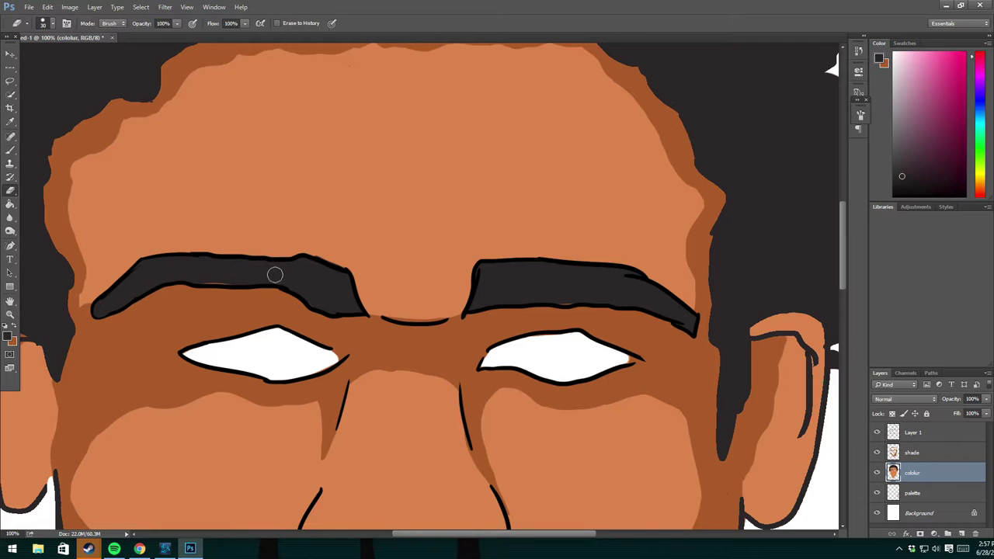
{"action": "key", "text": "alt+bracketright"}
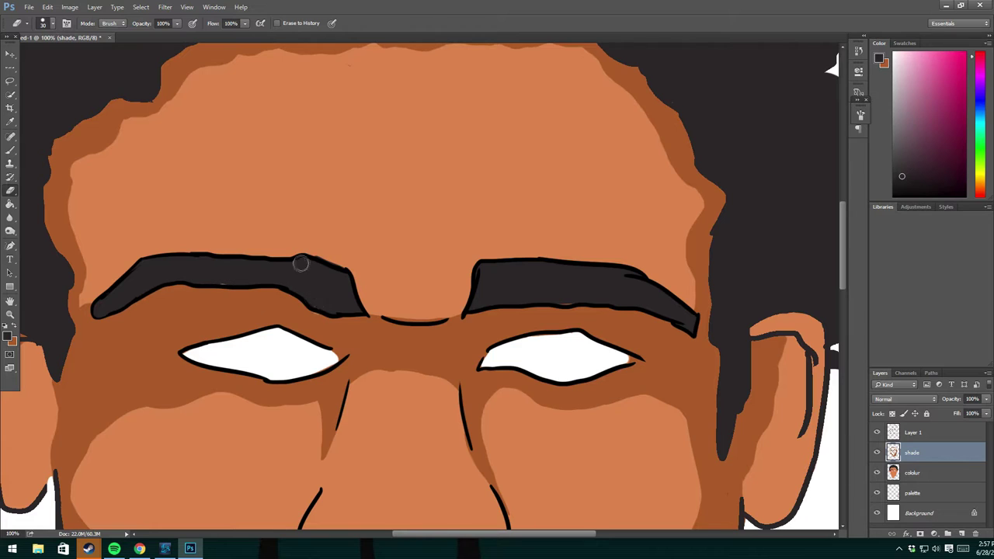
{"action": "key", "text": "b"}
{"action": "left_click", "coordinate": [317, 330], "text": "alt"}
{"action": "left_click", "coordinate": [331, 272], "text": "alt"}
{"action": "key", "text": "alt+bracketleft"}
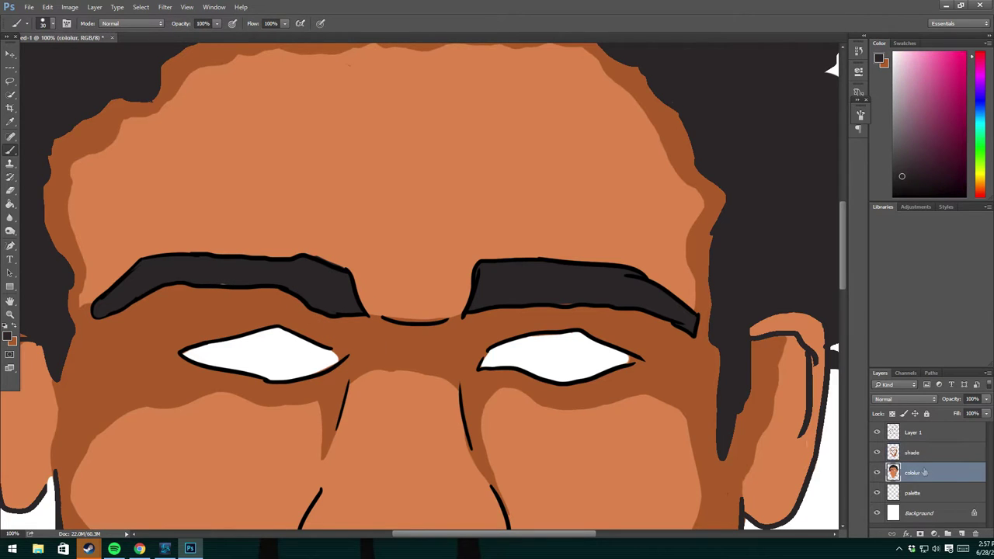
{"action": "key", "text": "alt+bracketright"}
{"action": "key", "text": "e"}
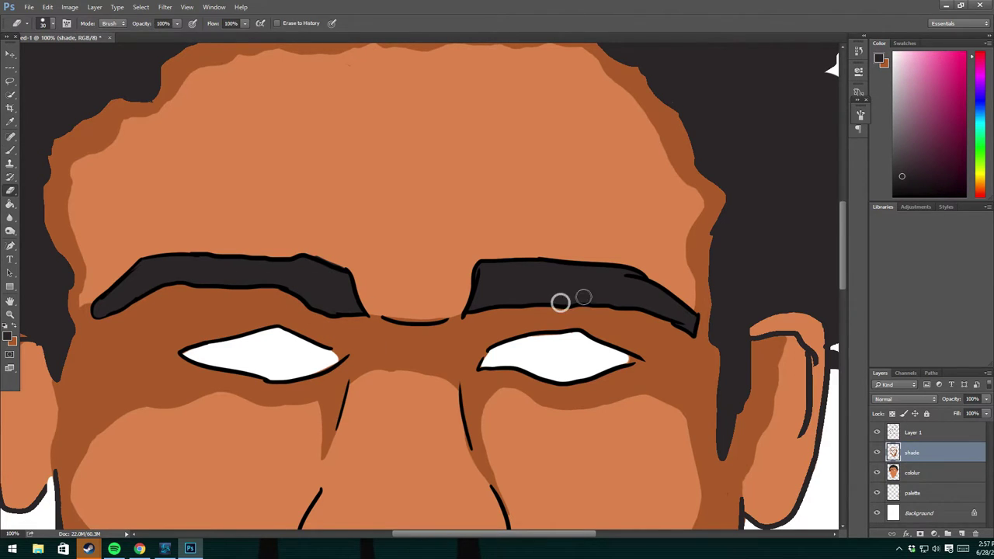
{"action": "key", "text": "b"}
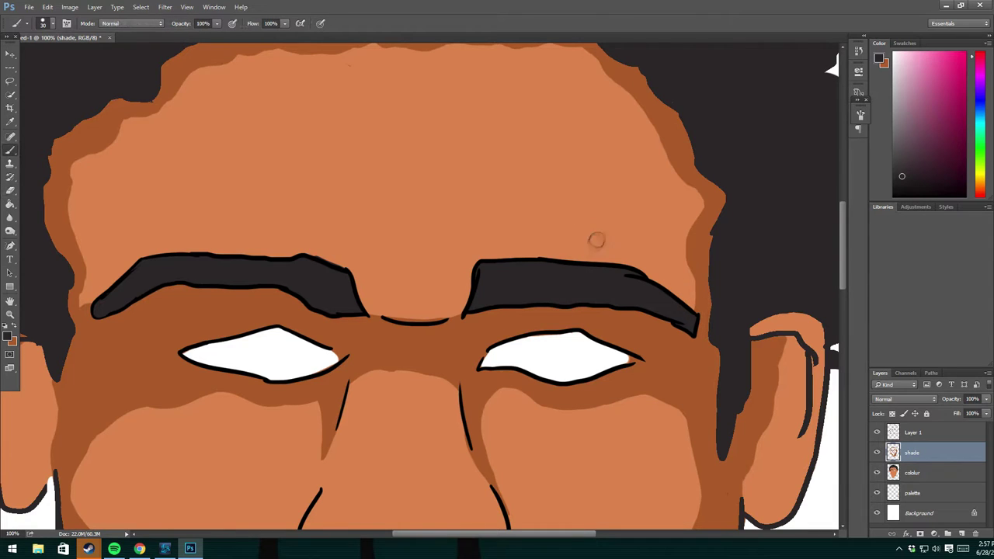
{"action": "left_click", "coordinate": [595, 247], "text": "alt"}
{"action": "key", "text": "alt+bracketleft"}
{"action": "key", "text": "ctrl+minus"}
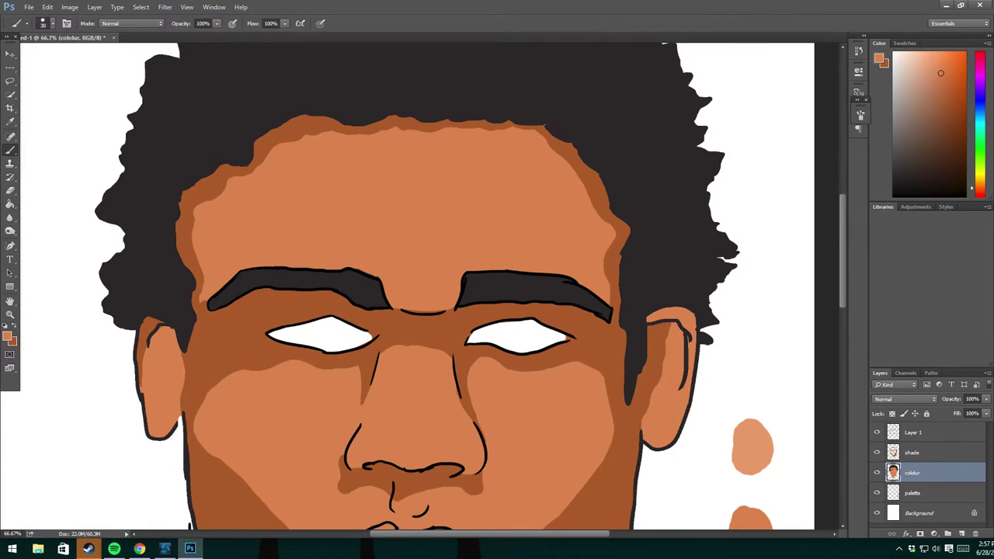
On Layer 1, flood-fill both eyebrows with the sampled dark eyebrow grey.
{"action": "left_click", "coordinate": [928, 437]}
{"action": "left_click", "coordinate": [484, 308], "text": "alt"}
{"action": "key", "text": "g"}
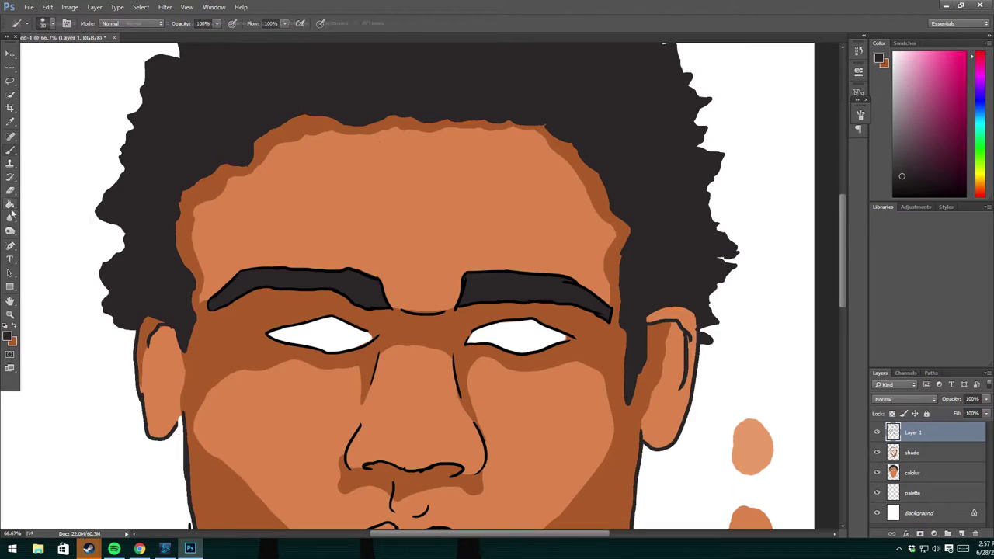
{"action": "left_click", "coordinate": [388, 294]}
{"action": "left_click", "coordinate": [470, 297]}
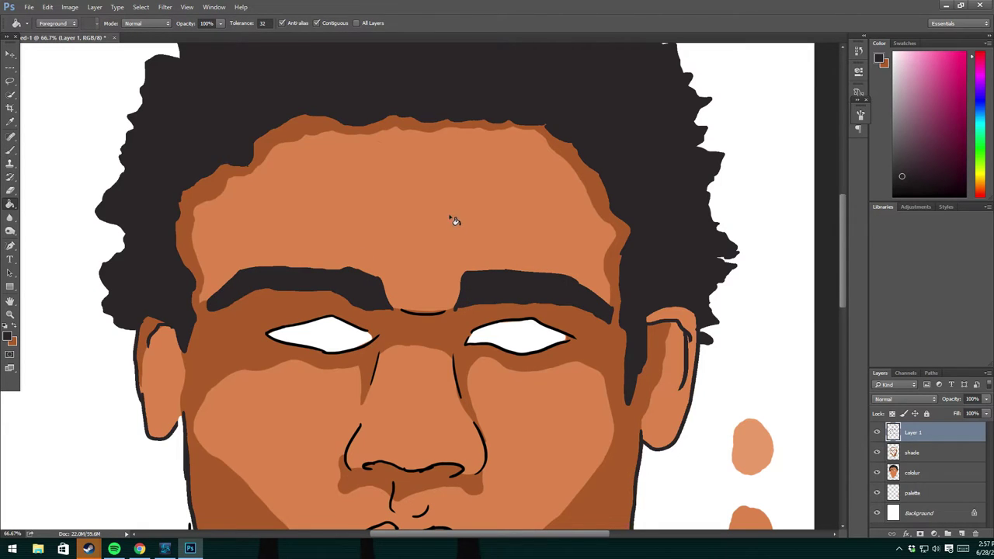
Erase stray edges under the left brow and at the right brow's inner end.
{"action": "key", "text": "e"}
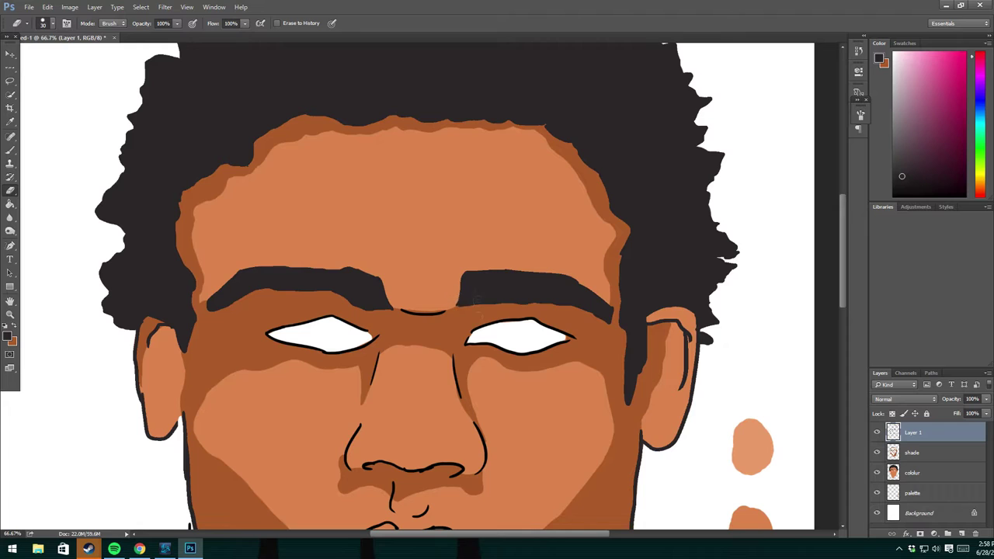
{"action": "left_click_drag", "start_coordinate": [373, 321], "coordinate": [379, 305]}
{"action": "left_click", "coordinate": [914, 472]}
{"action": "left_click", "coordinate": [456, 301]}
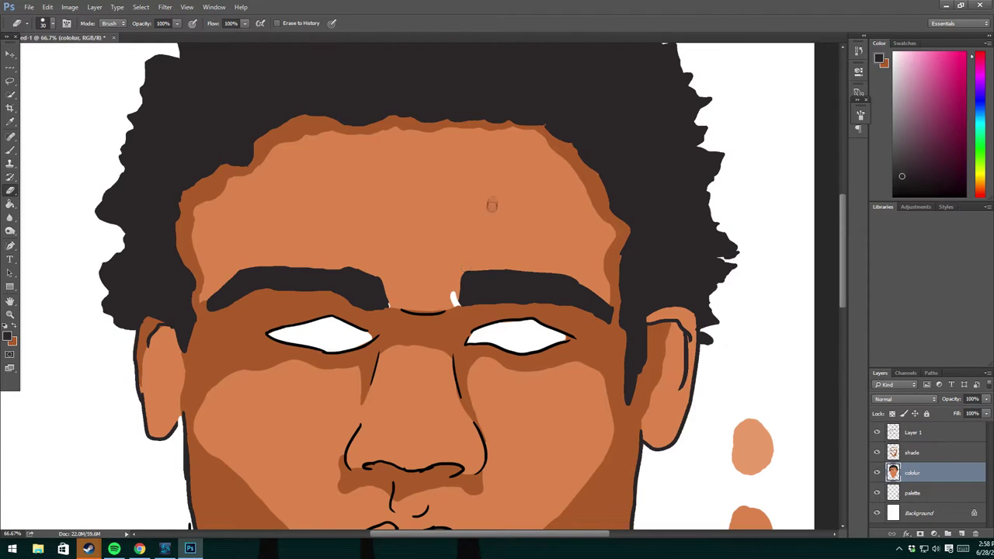
{"action": "left_click", "coordinate": [455, 296]}
{"action": "left_click", "coordinate": [948, 432]}
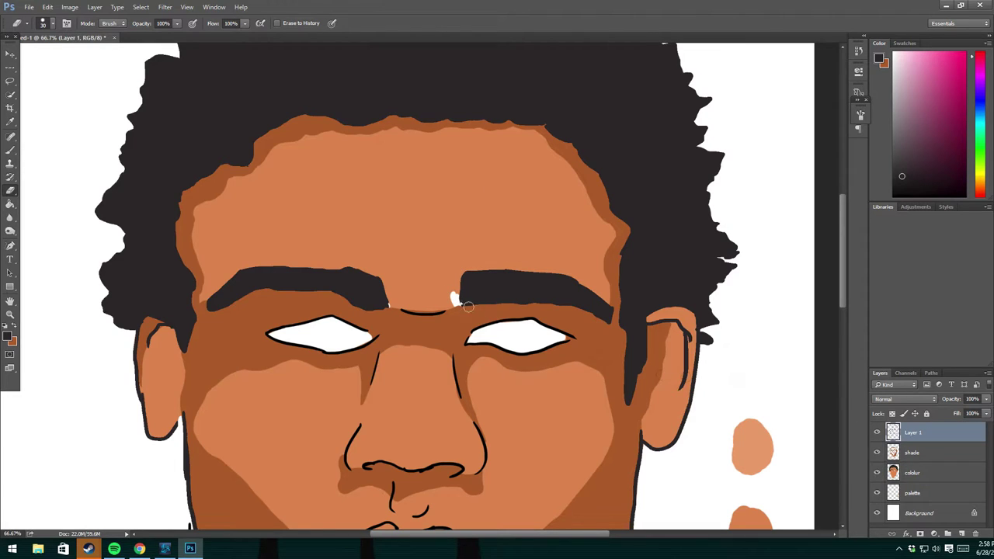
{"action": "left_click", "coordinate": [936, 473]}
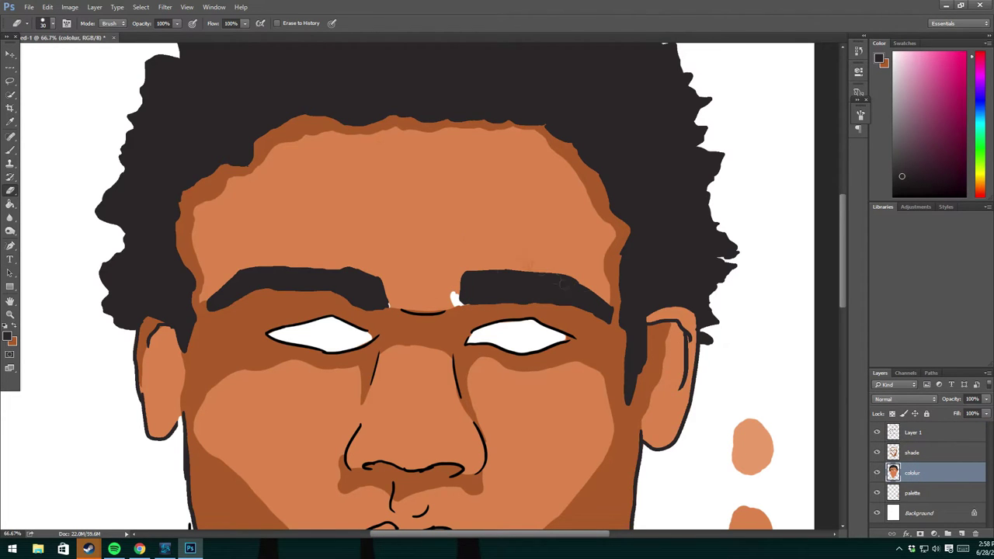
Brush sampled skin orange over the white gap beside the right eyebrow.
{"action": "key", "text": "b"}
{"action": "left_click", "coordinate": [439, 252], "text": "alt"}
{"action": "scroll", "coordinate": [454, 304], "scroll_direction": "up", "scroll_amount": 3}
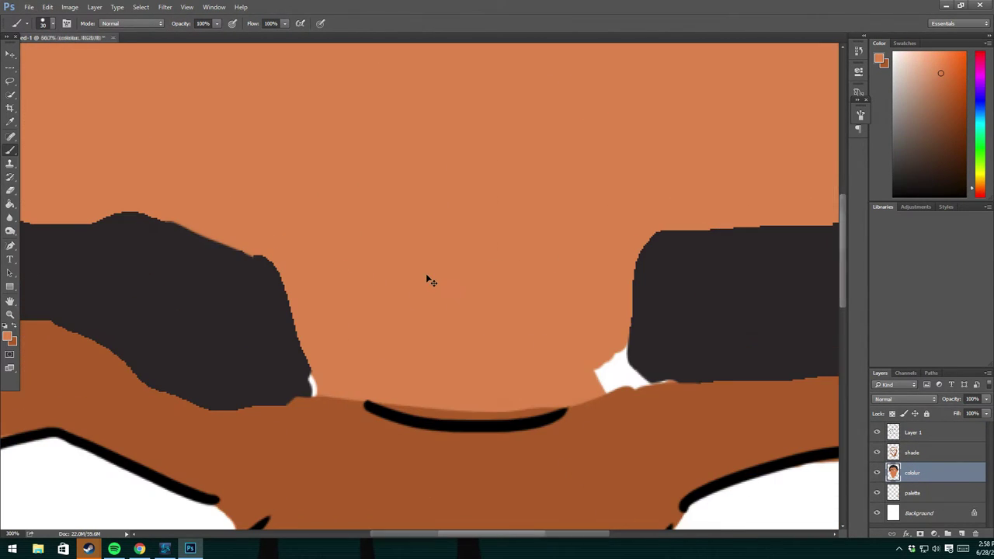
{"action": "left_click_drag", "start_coordinate": [635, 379], "coordinate": [622, 356]}
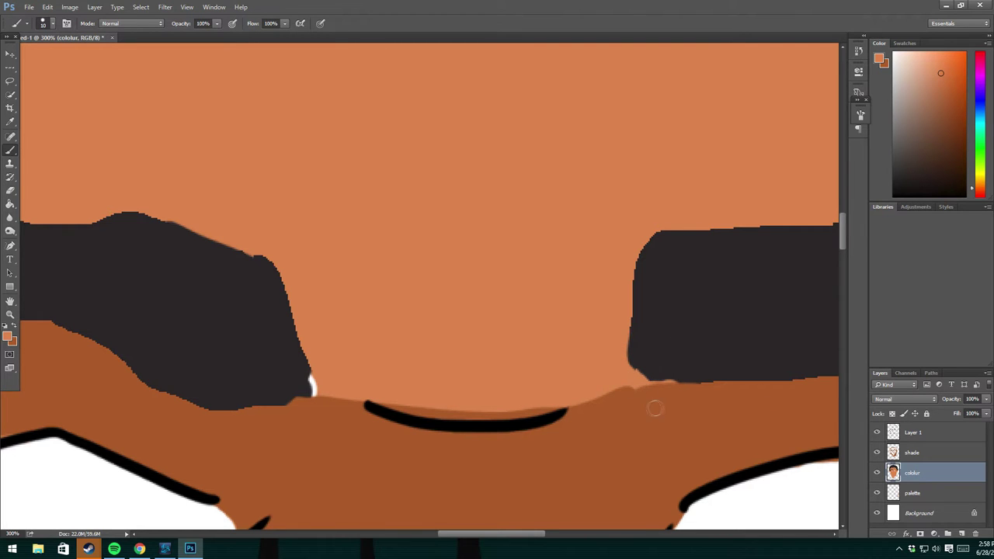
{"action": "scroll", "coordinate": [316, 324], "scroll_direction": "down", "scroll_amount": 6}
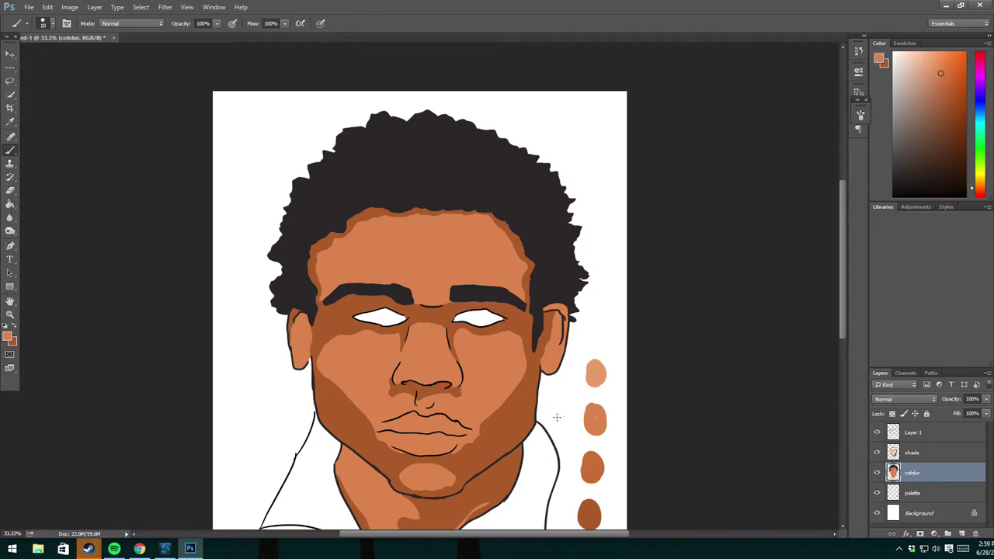
On the shade layer, paint black lines along both nostrils.
{"action": "left_click_drag", "start_coordinate": [555, 391], "coordinate": [580, 274]}
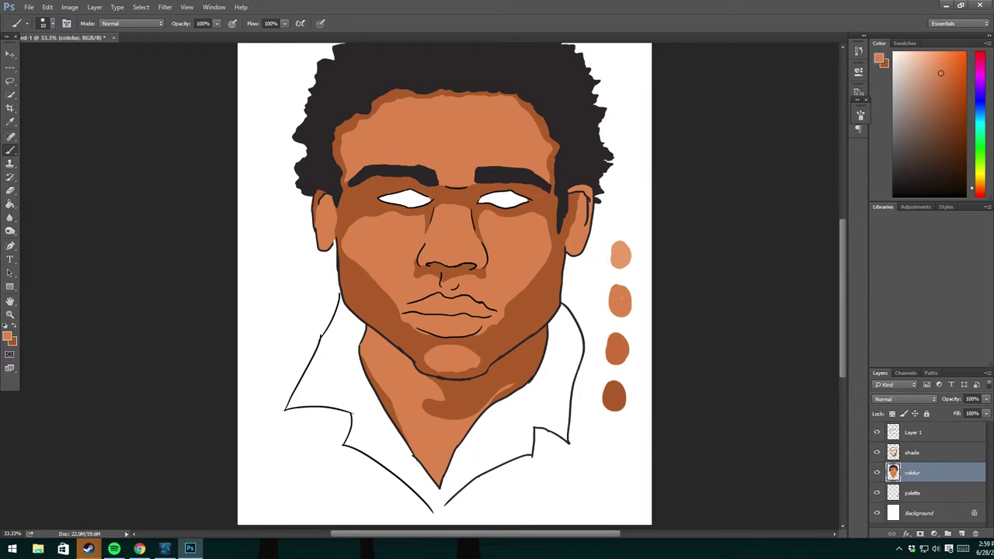
{"action": "key", "text": "x"}
{"action": "key", "text": "ctrl+1"}
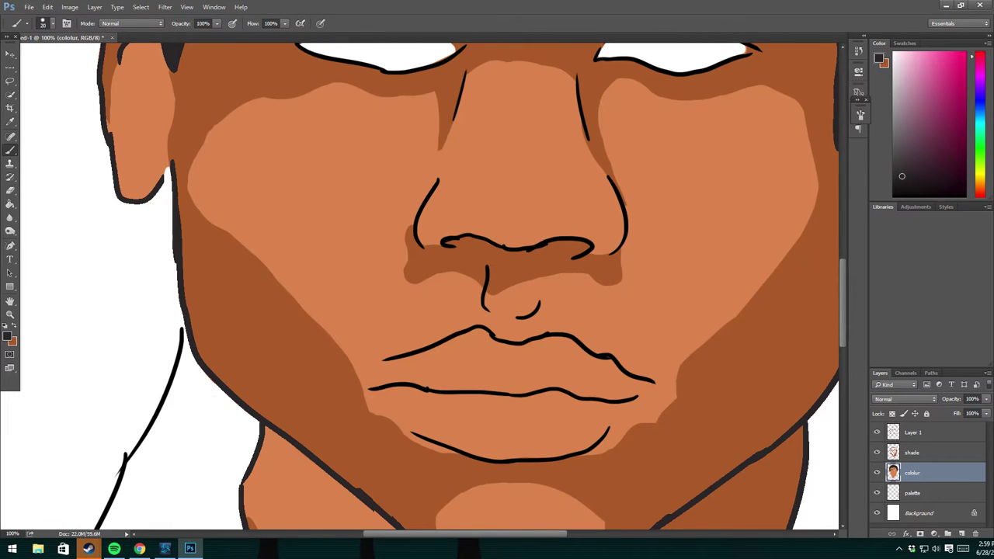
{"action": "left_click", "coordinate": [921, 453]}
{"action": "mouse_move", "coordinate": [459, 243]}
{"action": "left_mouse_down"}
{"action": "mouse_move", "coordinate": [444, 240]}
{"action": "mouse_move", "coordinate": [497, 247]}
{"action": "left_mouse_up"}
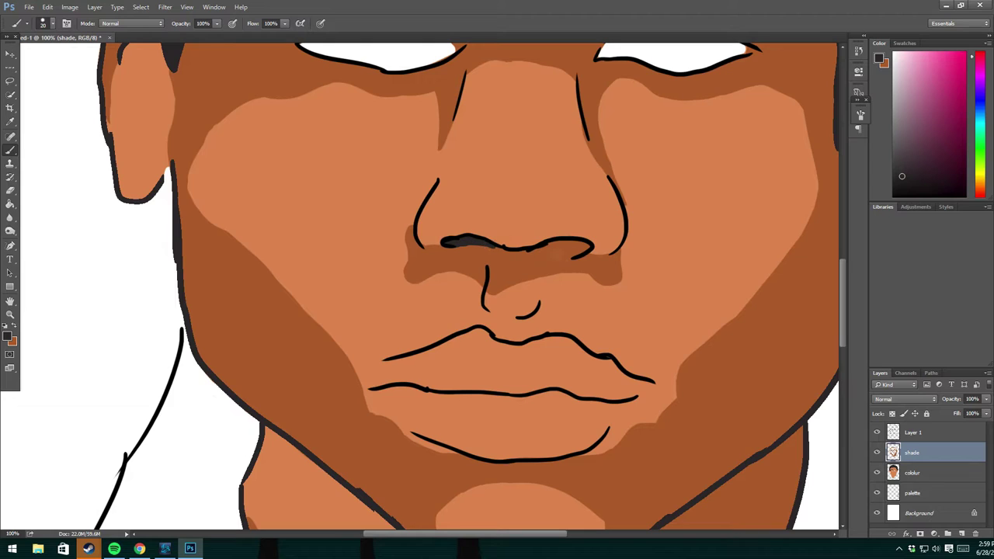
{"action": "left_click_drag", "start_coordinate": [588, 247], "coordinate": [561, 243]}
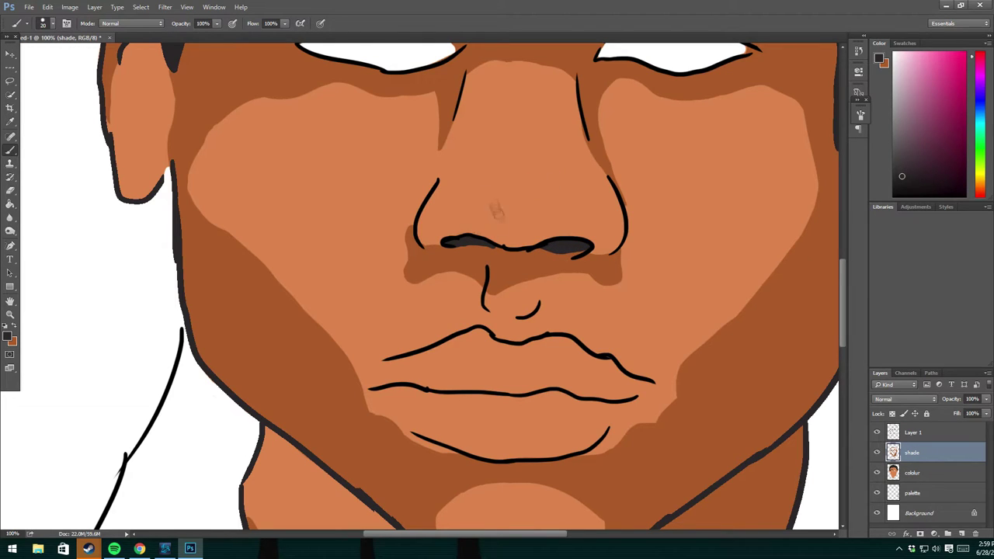
{"action": "left_click", "coordinate": [475, 241]}
Erase and repaint so both nostrils are cleanly filled dark.
{"action": "key", "text": "e"}
{"action": "left_click_drag", "start_coordinate": [484, 247], "coordinate": [588, 247]}
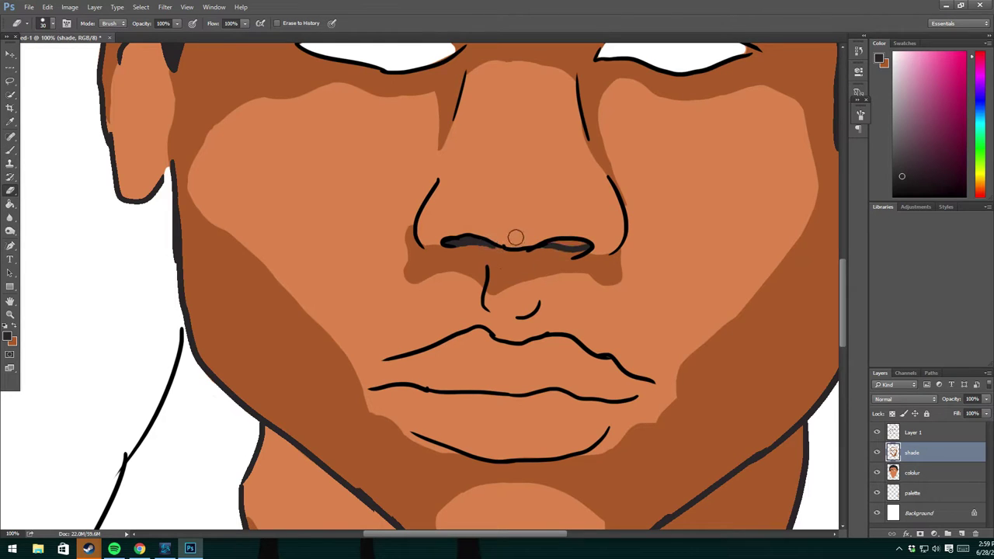
{"action": "key", "text": "b"}
{"action": "left_click_drag", "start_coordinate": [495, 243], "coordinate": [458, 243]}
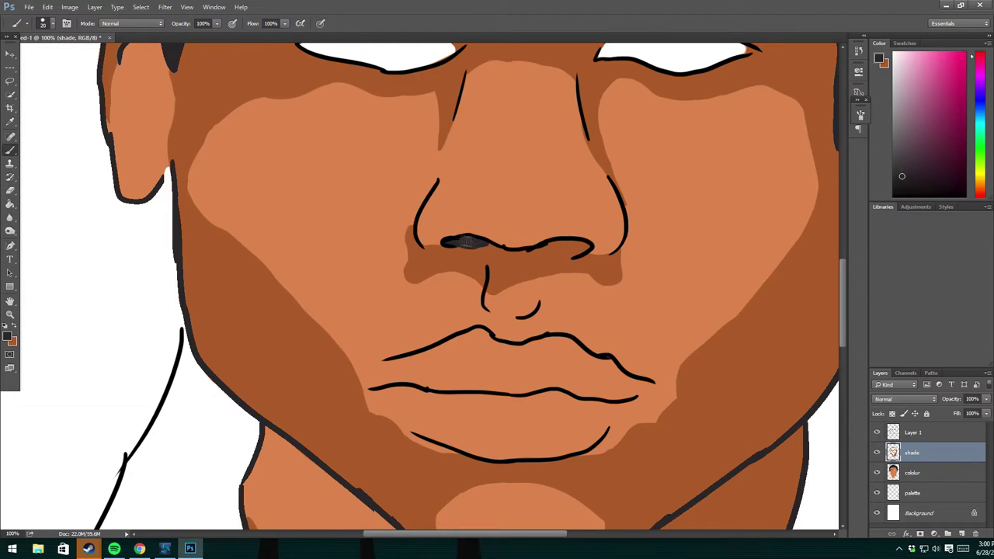
{"action": "left_click_drag", "start_coordinate": [547, 245], "coordinate": [584, 246]}
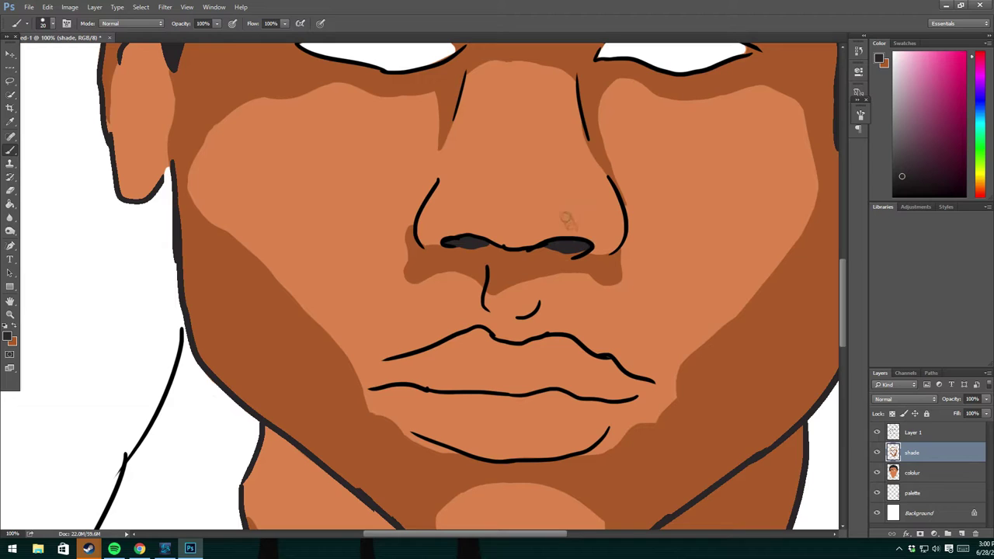
Sample the brown shade under the nose and brush it over the nostrils' top edge.
{"action": "left_click", "coordinate": [913, 432]}
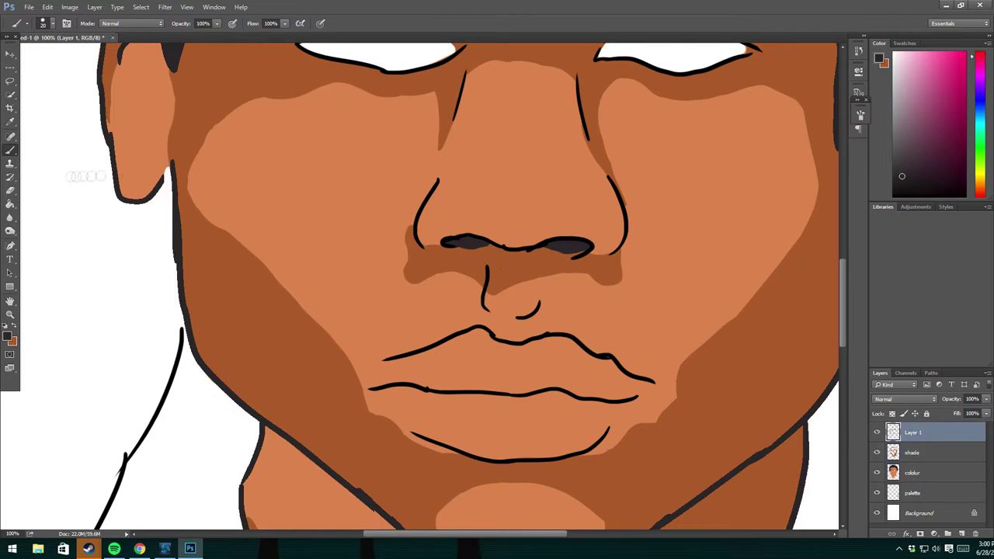
{"action": "left_click", "coordinate": [10, 204]}
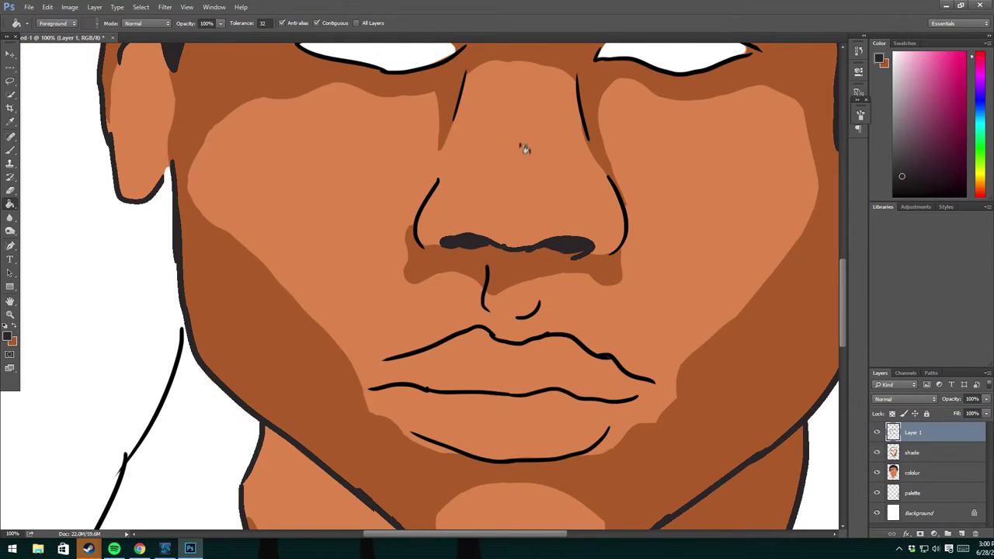
{"action": "key", "text": "b"}
{"action": "left_click", "coordinate": [922, 474]}
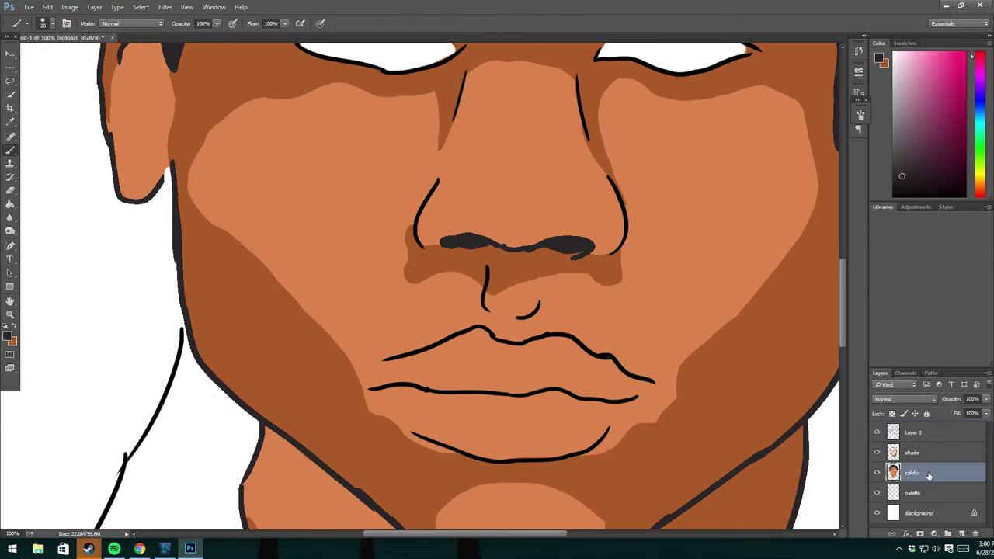
{"action": "left_click", "coordinate": [921, 456]}
{"action": "left_click", "coordinate": [536, 281], "text": "alt"}
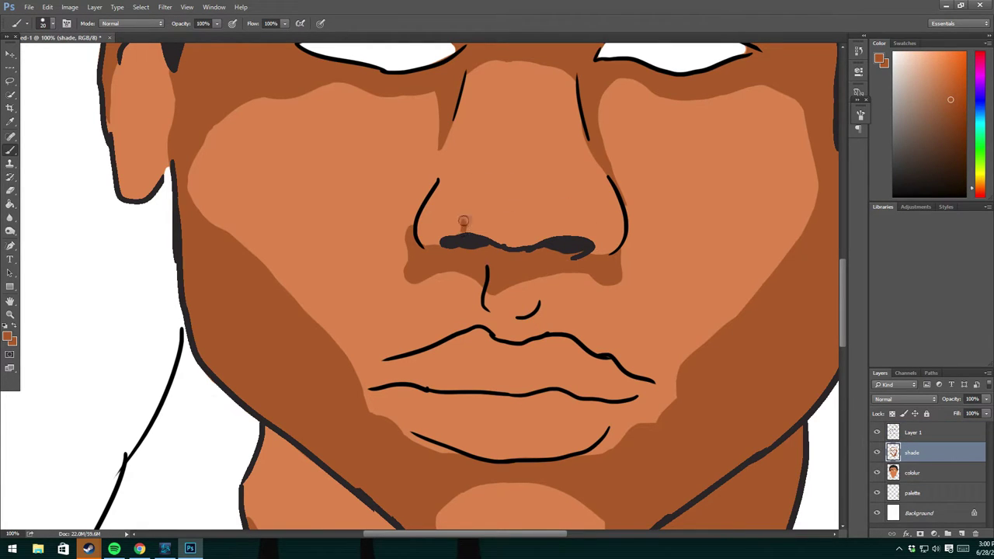
{"action": "mouse_move", "coordinate": [468, 228]}
{"action": "left_mouse_down"}
{"action": "mouse_move", "coordinate": [519, 244]}
{"action": "mouse_move", "coordinate": [561, 230]}
{"action": "left_mouse_up"}
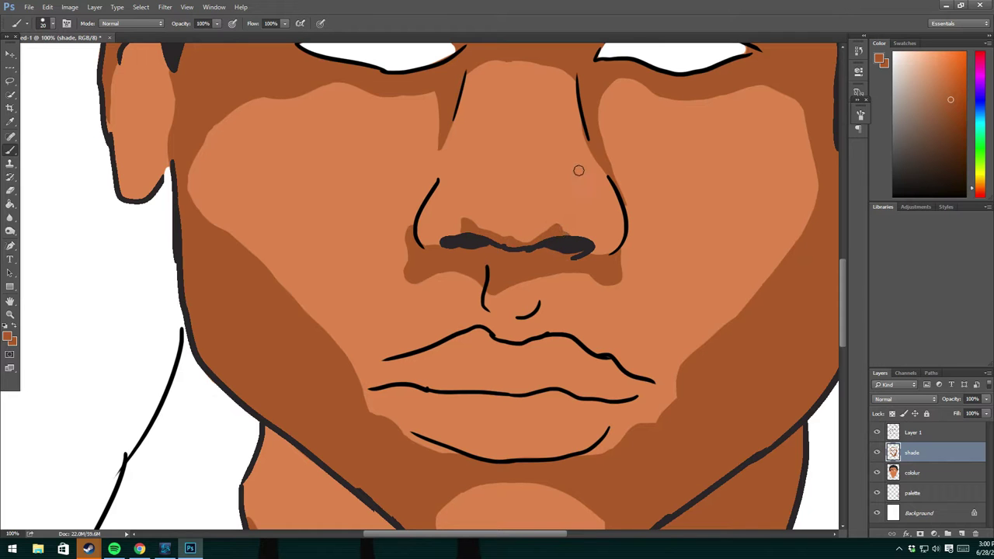
{"action": "key", "text": "ctrl+minus"}
{"action": "key", "text": "ctrl+minus"}
{"action": "key", "text": "ctrl+minus"}
{"action": "key", "text": "ctrl+minus"}
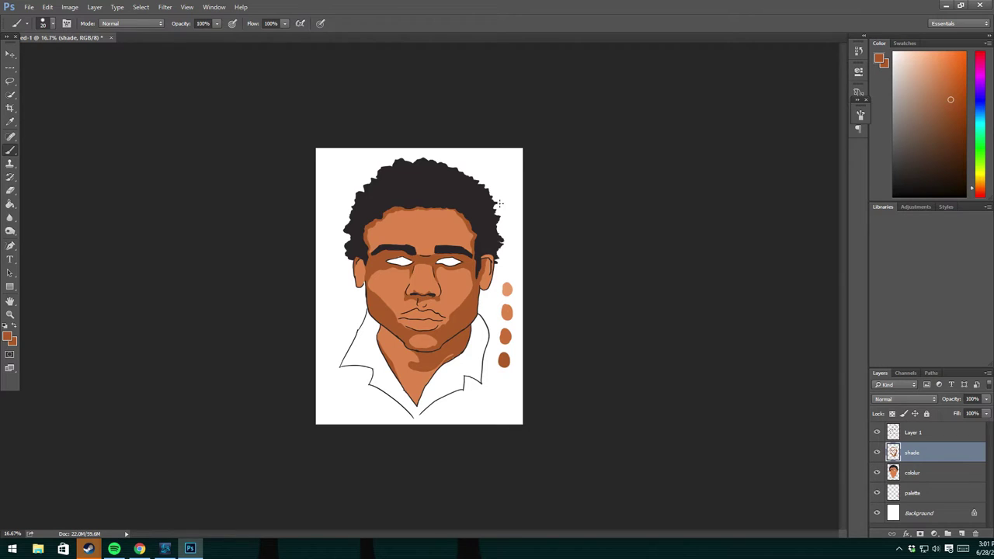
On Layer 1, set the foreground colour to black (000000).
{"action": "left_click", "coordinate": [932, 432]}
{"action": "key", "text": "ctrl+plus"}
{"action": "key", "text": "ctrl+plus"}
{"action": "left_click", "coordinate": [8, 336]}
{"action": "type", "text": "000000"}
{"action": "key", "text": "Return"}
{"action": "left_click", "coordinate": [7, 336]}
{"action": "left_click", "coordinate": [322, 334]}
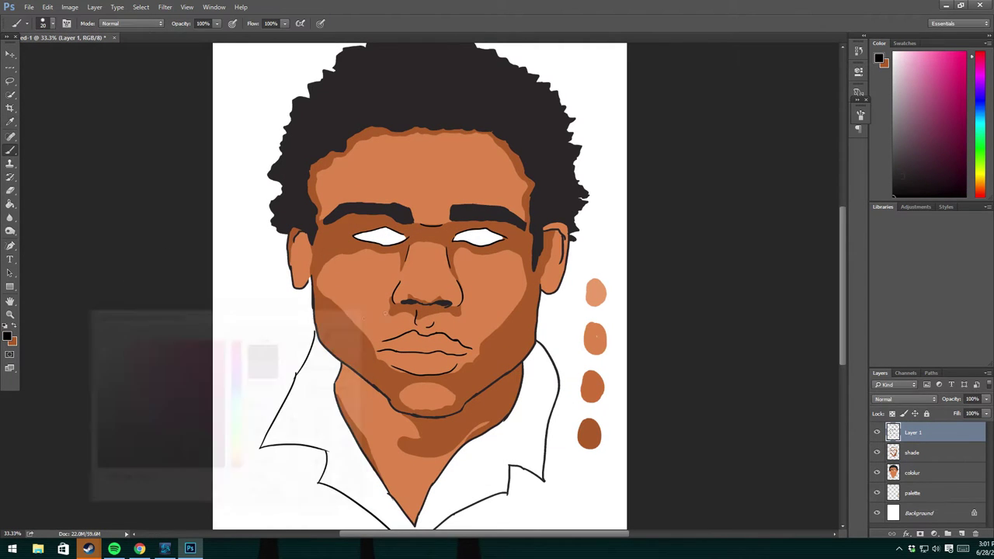
With a smaller brush, draw thin black curves under both eyes.
{"action": "key", "text": "ctrl+plus"}
{"action": "key", "text": "ctrl+plus"}
{"action": "key", "text": "bracketleft"}
{"action": "left_click_drag", "start_coordinate": [389, 205], "coordinate": [356, 226]}
{"action": "left_click_drag", "start_coordinate": [493, 206], "coordinate": [521, 229]}
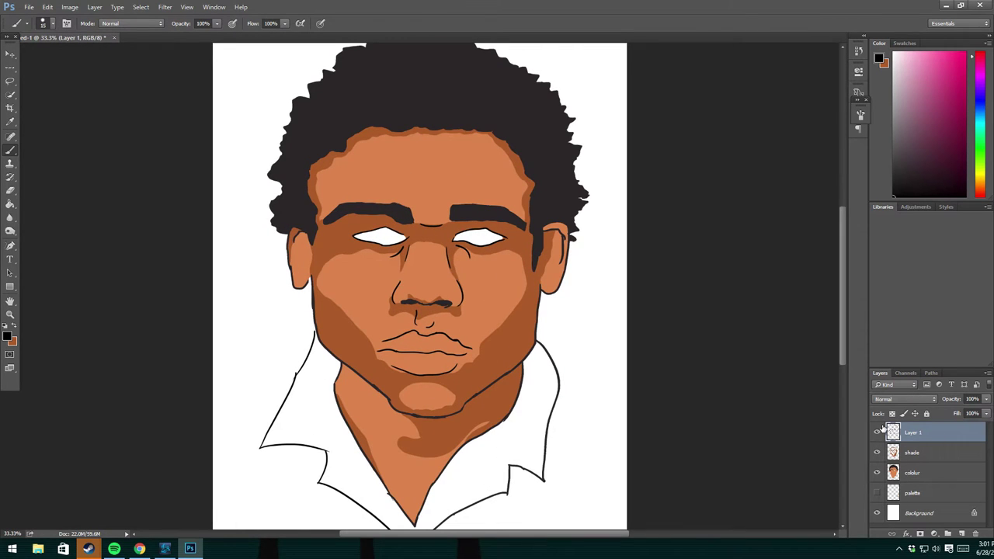
Link the colour, shade and Layer 1 layers together.
{"action": "left_click", "coordinate": [916, 472]}
{"action": "left_click", "coordinate": [933, 433], "text": "shift"}
{"action": "right_click", "coordinate": [919, 448]}
{"action": "left_click", "coordinate": [932, 163]}
{"action": "left_click", "coordinate": [929, 470]}
Free Transform the linked artwork smaller and higher on the page, then commit.
{"action": "key", "text": "ctrl+t"}
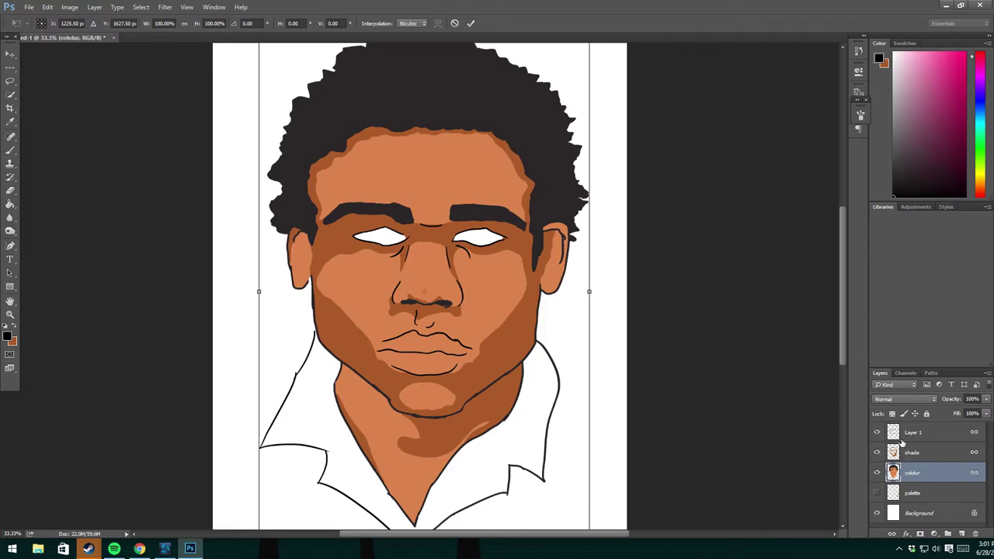
{"action": "key", "text": "ctrl+minus"}
{"action": "left_click_drag", "start_coordinate": [295, 80], "coordinate": [360, 191]}
{"action": "left_click_drag", "start_coordinate": [400, 233], "coordinate": [373, 166]}
{"action": "key", "text": "Return"}
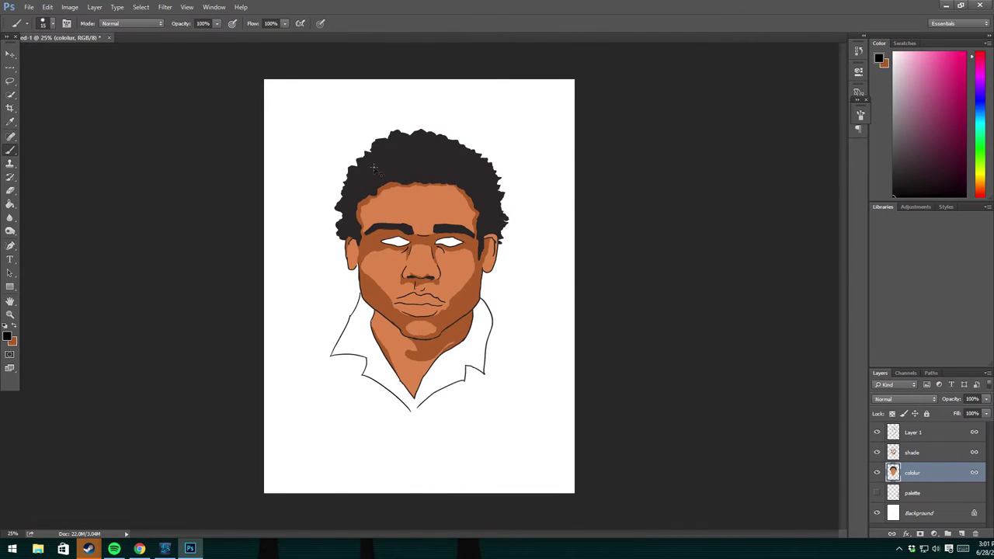
{"action": "key", "text": "ctrl+plus"}
{"action": "scroll", "coordinate": [603, 444], "scroll_direction": "down", "scroll_amount": 1}
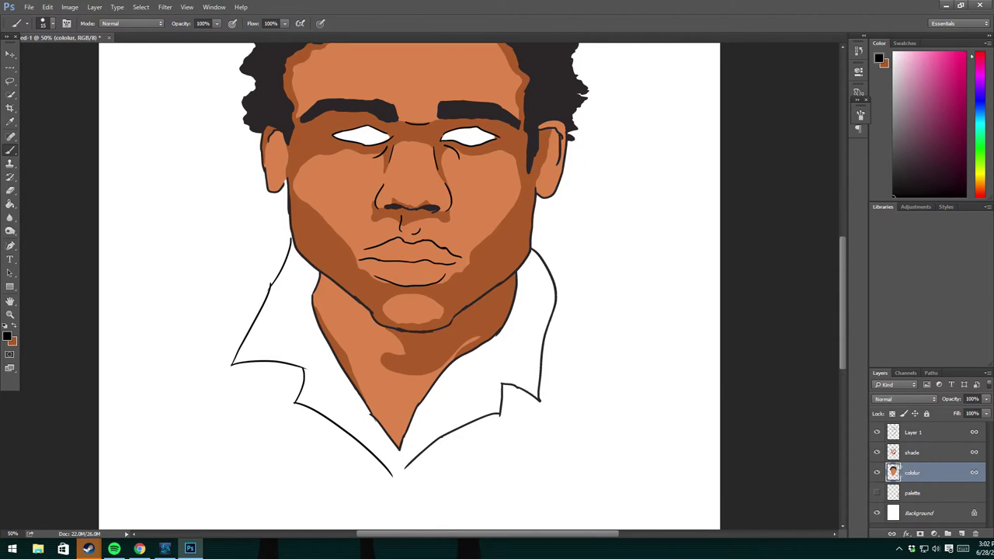
On Layer 1, draw the right collar-to-shoulder line and the left shoulder line.
{"action": "left_click", "coordinate": [919, 436]}
{"action": "left_click_drag", "start_coordinate": [533, 236], "coordinate": [627, 309]}
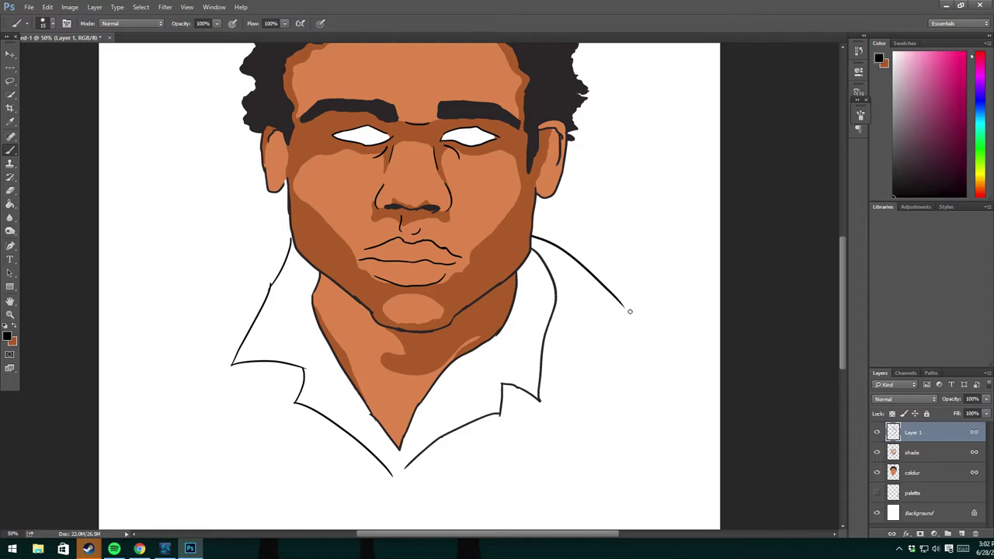
{"action": "left_click_drag", "start_coordinate": [598, 278], "coordinate": [680, 320]}
{"action": "left_click_drag", "start_coordinate": [291, 231], "coordinate": [127, 306]}
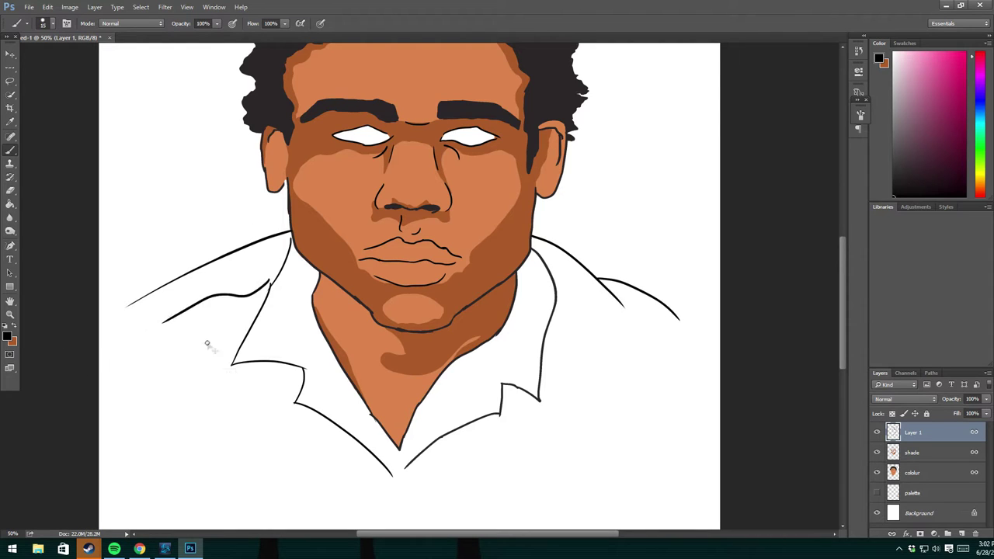
{"action": "left_click", "coordinate": [8, 335]}
{"action": "left_click", "coordinate": [331, 333]}
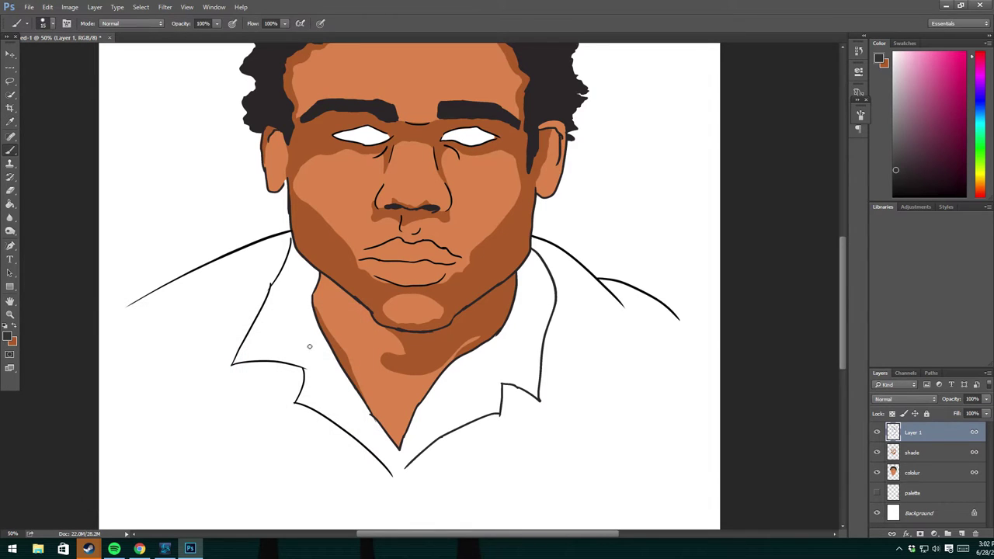
Draw a palm leaf with fronds on the left shirt and a zigzag leaf on the left collar.
{"action": "mouse_move", "coordinate": [187, 302]}
{"action": "left_mouse_down"}
{"action": "mouse_move", "coordinate": [200, 301]}
{"action": "mouse_move", "coordinate": [191, 360]}
{"action": "left_mouse_up"}
{"action": "mouse_move", "coordinate": [177, 322]}
{"action": "left_mouse_down"}
{"action": "mouse_move", "coordinate": [156, 370]}
{"action": "mouse_move", "coordinate": [214, 359]}
{"action": "mouse_move", "coordinate": [220, 370]}
{"action": "left_mouse_up"}
{"action": "left_click_drag", "start_coordinate": [152, 362], "coordinate": [185, 381]}
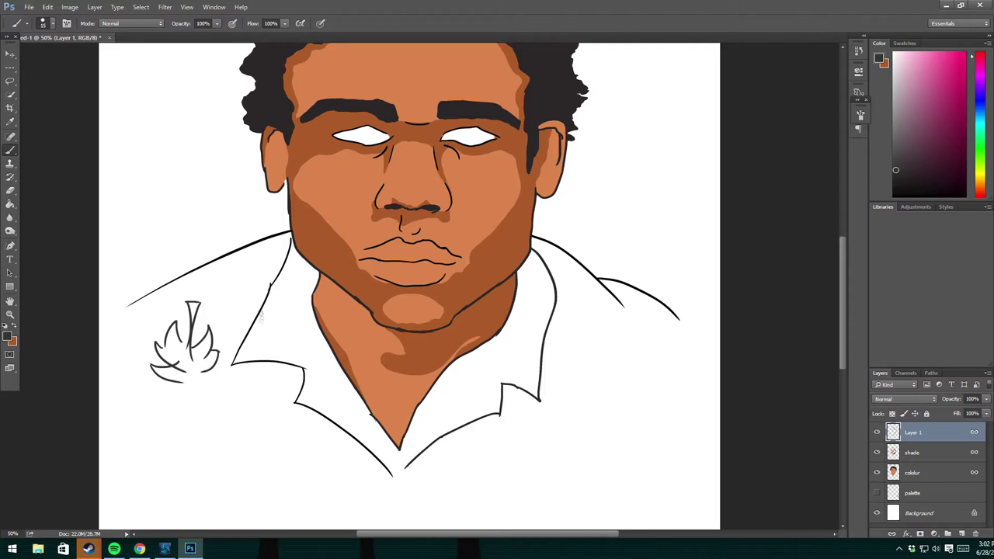
{"action": "left_click_drag", "start_coordinate": [272, 279], "coordinate": [116, 338]}
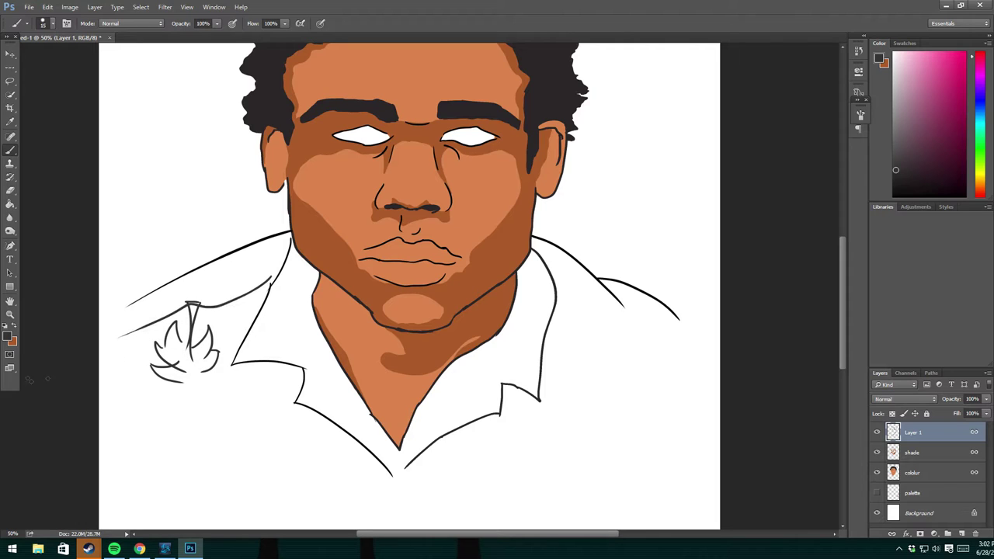
{"action": "mouse_move", "coordinate": [225, 257]}
{"action": "left_mouse_down"}
{"action": "mouse_move", "coordinate": [237, 297]}
{"action": "mouse_move", "coordinate": [287, 283]}
{"action": "mouse_move", "coordinate": [267, 306]}
{"action": "left_mouse_up"}
{"action": "key", "text": "ctrl+z"}
{"action": "mouse_move", "coordinate": [256, 248]}
{"action": "left_mouse_down"}
{"action": "mouse_move", "coordinate": [269, 282]}
{"action": "mouse_move", "coordinate": [237, 268]}
{"action": "left_mouse_up"}
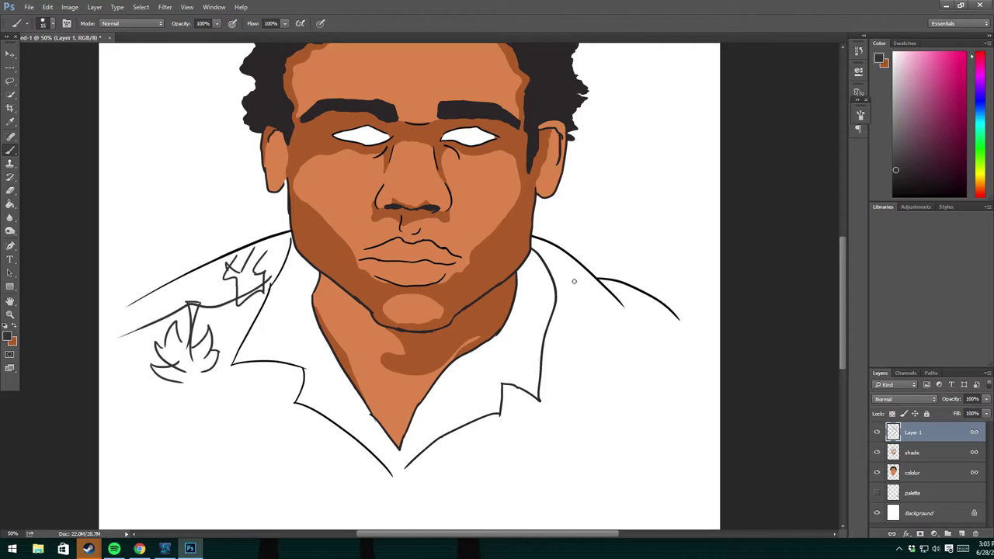
Sketch fold marks and a palm with fronds and trunk on the right shirt.
{"action": "mouse_move", "coordinate": [577, 375]}
{"action": "left_mouse_down"}
{"action": "mouse_move", "coordinate": [573, 426]}
{"action": "mouse_move", "coordinate": [596, 426]}
{"action": "left_mouse_up"}
{"action": "left_click_drag", "start_coordinate": [579, 373], "coordinate": [577, 362]}
{"action": "mouse_move", "coordinate": [605, 403]}
{"action": "left_mouse_down"}
{"action": "mouse_move", "coordinate": [592, 383]}
{"action": "mouse_move", "coordinate": [613, 400]}
{"action": "left_mouse_up"}
{"action": "key", "text": "ctrl+z"}
{"action": "mouse_move", "coordinate": [596, 356]}
{"action": "left_mouse_down"}
{"action": "mouse_move", "coordinate": [613, 396]}
{"action": "mouse_move", "coordinate": [626, 367]}
{"action": "mouse_move", "coordinate": [595, 344]}
{"action": "left_mouse_up"}
{"action": "mouse_move", "coordinate": [618, 336]}
{"action": "left_mouse_down"}
{"action": "mouse_move", "coordinate": [589, 352]}
{"action": "mouse_move", "coordinate": [547, 355]}
{"action": "left_mouse_up"}
{"action": "mouse_move", "coordinate": [550, 356]}
{"action": "left_mouse_down"}
{"action": "mouse_move", "coordinate": [574, 370]}
{"action": "mouse_move", "coordinate": [559, 394]}
{"action": "left_mouse_up"}
{"action": "left_click_drag", "start_coordinate": [561, 392], "coordinate": [583, 359]}
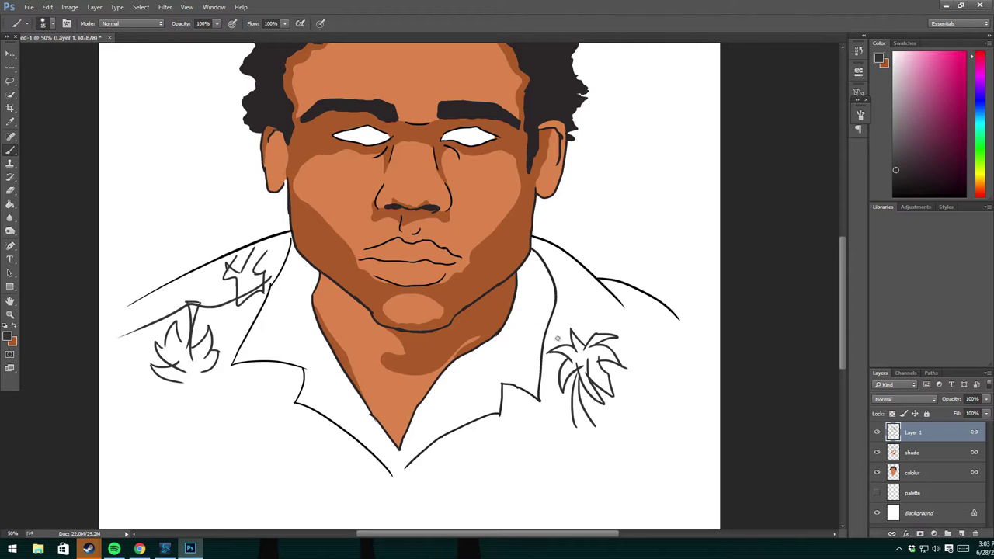
Add curved leaf strokes along the right collar and palm leaves beside the collar V.
{"action": "left_click_drag", "start_coordinate": [545, 275], "coordinate": [516, 332]}
{"action": "left_click_drag", "start_coordinate": [544, 311], "coordinate": [521, 345]}
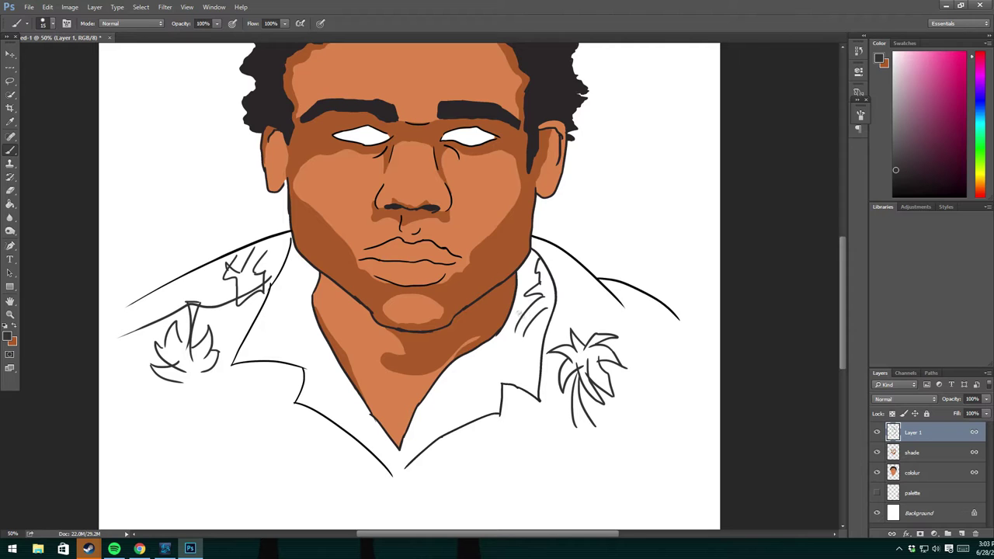
{"action": "key", "text": "ctrl+z"}
{"action": "left_click_drag", "start_coordinate": [539, 323], "coordinate": [519, 348]}
{"action": "mouse_move", "coordinate": [517, 303]}
{"action": "left_mouse_down"}
{"action": "mouse_move", "coordinate": [515, 377]}
{"action": "mouse_move", "coordinate": [497, 378]}
{"action": "left_mouse_up"}
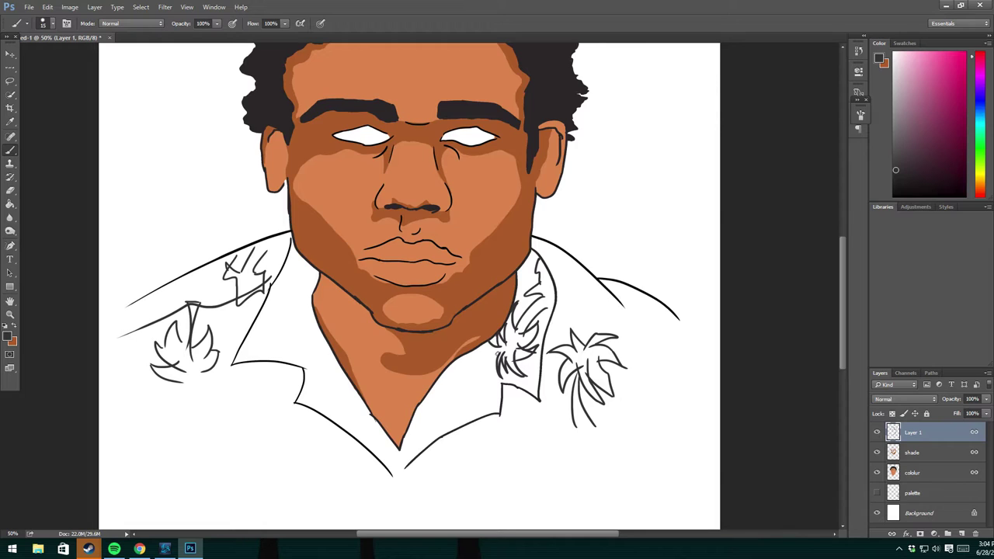
{"action": "mouse_move", "coordinate": [467, 383]}
{"action": "left_mouse_down"}
{"action": "mouse_move", "coordinate": [435, 398]}
{"action": "mouse_move", "coordinate": [469, 405]}
{"action": "left_mouse_up"}
{"action": "mouse_move", "coordinate": [411, 433]}
{"action": "left_mouse_down"}
{"action": "mouse_move", "coordinate": [437, 413]}
{"action": "mouse_move", "coordinate": [426, 400]}
{"action": "left_mouse_up"}
{"action": "mouse_move", "coordinate": [333, 415]}
{"action": "left_mouse_down"}
{"action": "mouse_move", "coordinate": [354, 412]}
{"action": "mouse_move", "coordinate": [379, 438]}
{"action": "left_mouse_up"}
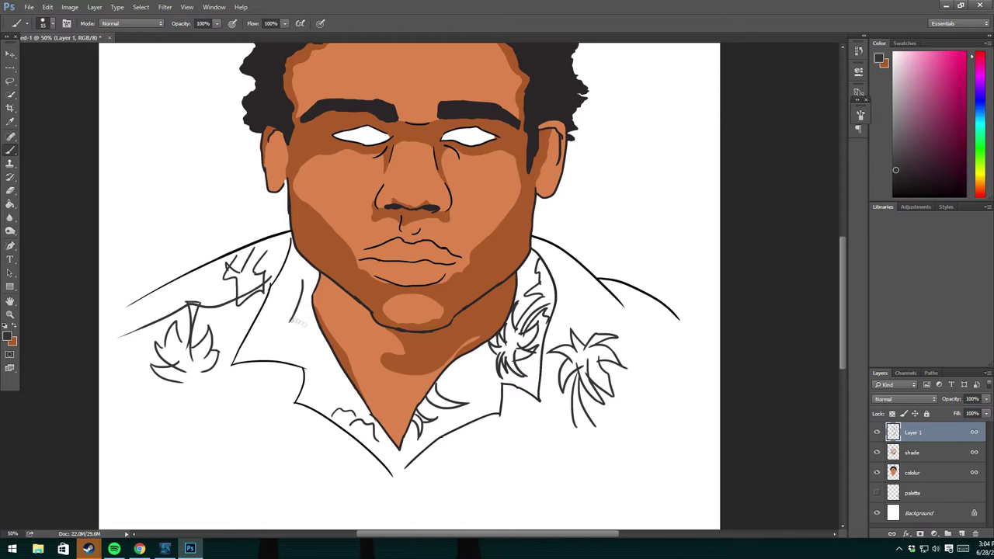
Add leaf strokes on the left shirt by the chin, the right collar and right shoulder.
{"action": "mouse_move", "coordinate": [301, 281]}
{"action": "left_mouse_down"}
{"action": "mouse_move", "coordinate": [289, 330]}
{"action": "mouse_move", "coordinate": [302, 287]}
{"action": "left_mouse_up"}
{"action": "left_click_drag", "start_coordinate": [307, 326], "coordinate": [305, 346]}
{"action": "mouse_move", "coordinate": [273, 307]}
{"action": "left_mouse_down"}
{"action": "mouse_move", "coordinate": [264, 328]}
{"action": "mouse_move", "coordinate": [274, 347]}
{"action": "left_mouse_up"}
{"action": "left_click_drag", "start_coordinate": [256, 339], "coordinate": [301, 350]}
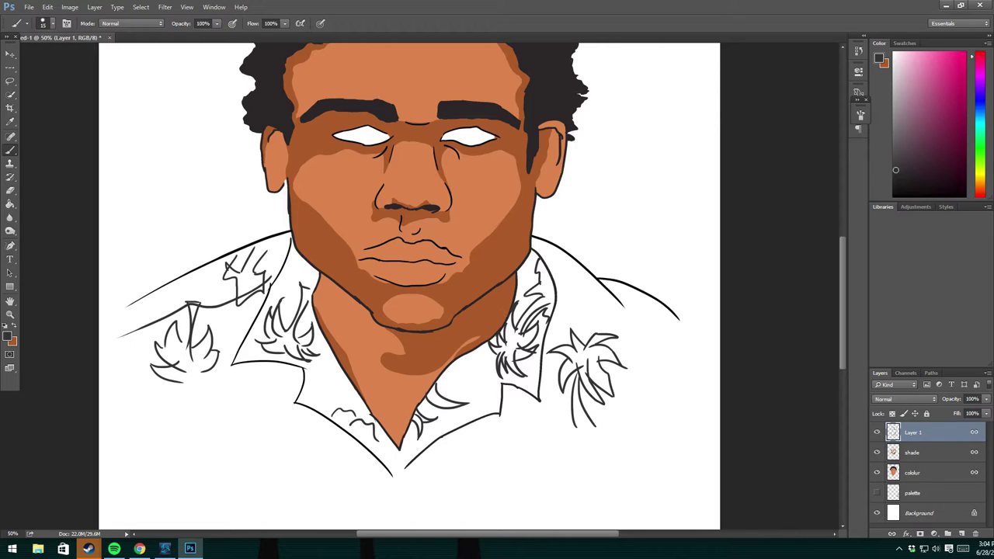
{"action": "mouse_move", "coordinate": [581, 276]}
{"action": "left_mouse_down"}
{"action": "mouse_move", "coordinate": [561, 314]}
{"action": "mouse_move", "coordinate": [547, 283]}
{"action": "mouse_move", "coordinate": [581, 304]}
{"action": "left_mouse_up"}
{"action": "mouse_move", "coordinate": [637, 321]}
{"action": "left_mouse_down"}
{"action": "mouse_move", "coordinate": [666, 373]}
{"action": "mouse_move", "coordinate": [657, 342]}
{"action": "left_mouse_up"}
Join the collar lines into a V point and add a short right-collar stroke.
{"action": "mouse_move", "coordinate": [393, 475]}
{"action": "left_mouse_down"}
{"action": "mouse_move", "coordinate": [397, 497]}
{"action": "mouse_move", "coordinate": [405, 466]}
{"action": "left_mouse_up"}
{"action": "key", "text": "ctrl+z"}
{"action": "key", "text": "ctrl+z"}
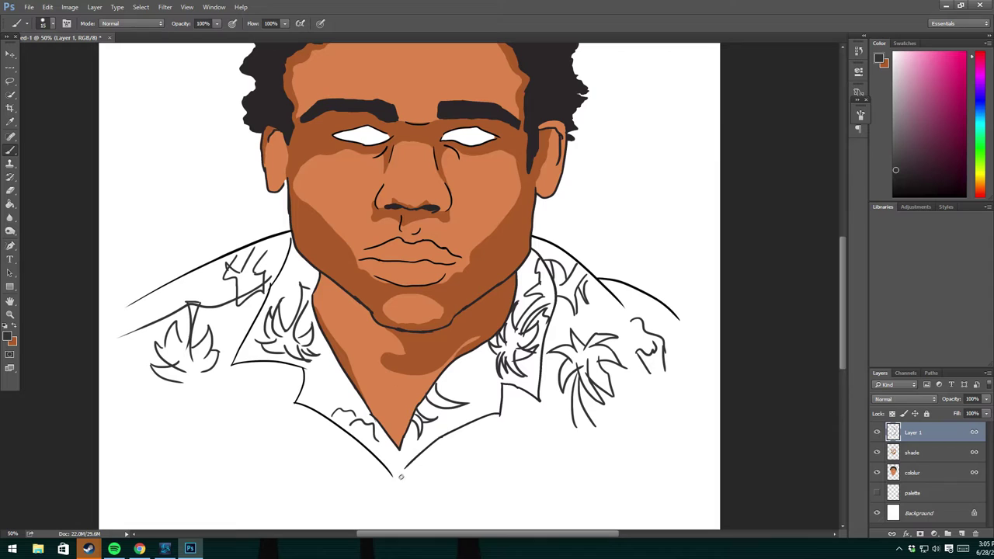
{"action": "left_click_drag", "start_coordinate": [393, 491], "coordinate": [427, 446]}
{"action": "left_click_drag", "start_coordinate": [476, 354], "coordinate": [480, 375]}
{"action": "key", "text": "ctrl+minus"}
{"action": "key", "text": "ctrl+minus"}
{"action": "key", "text": "ctrl+minus"}
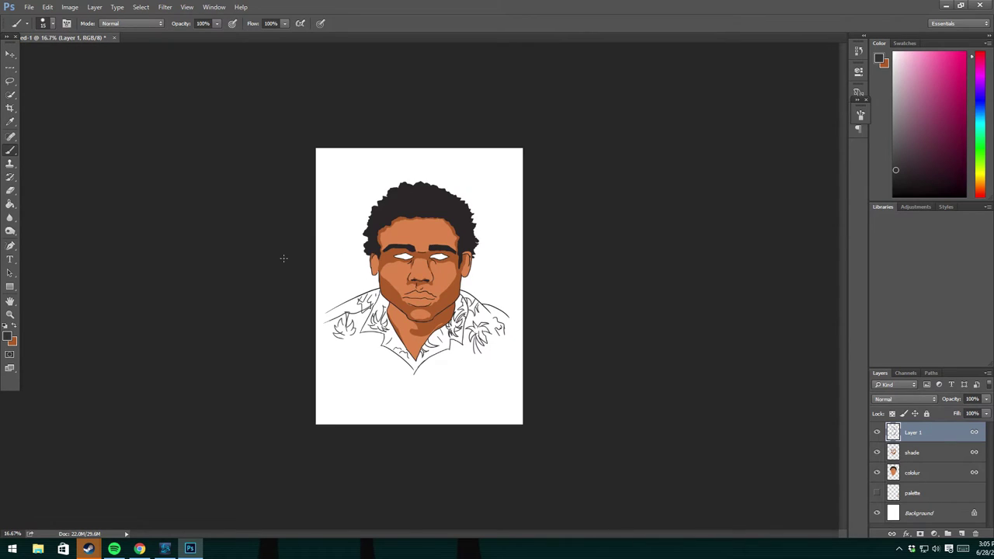
Add a new Layer 2, keeping the dark foreground colour.
{"action": "key", "text": "ctrl+plus"}
{"action": "key", "text": "ctrl+plus"}
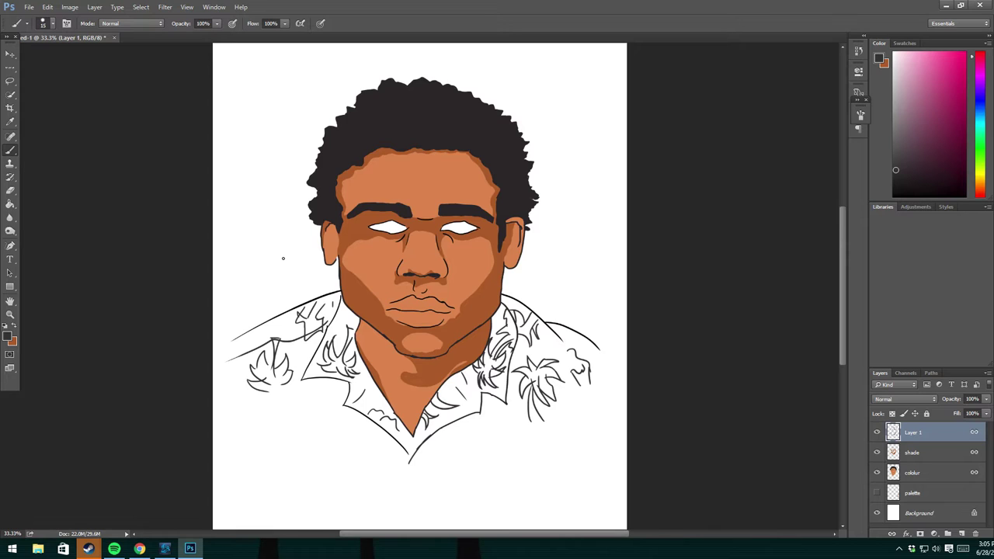
{"action": "left_click", "coordinate": [963, 534]}
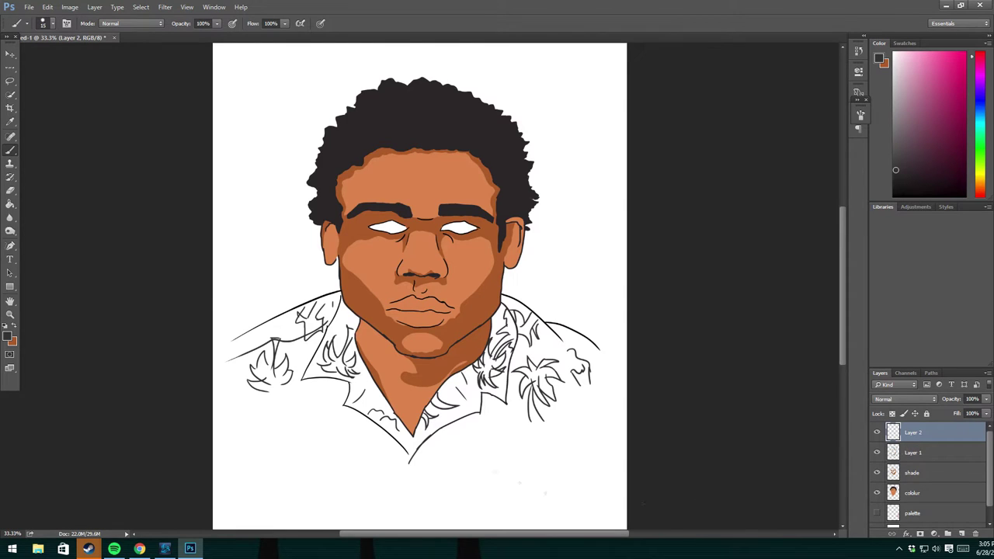
{"action": "left_click", "coordinate": [8, 335]}
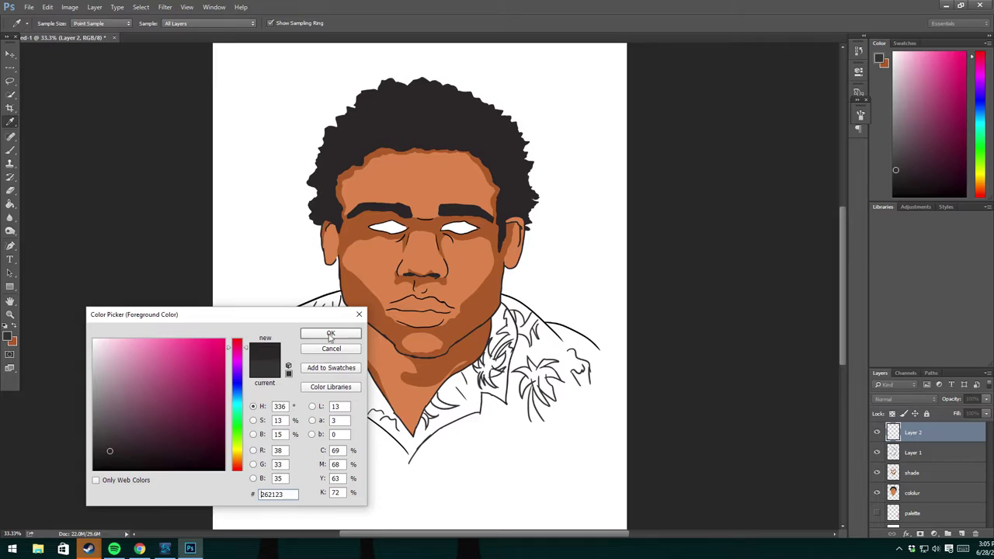
{"action": "left_click", "coordinate": [331, 333]}
With a 300 px soft brush, paint a dark glow over the hair top and upper-left hairline.
{"action": "left_click", "coordinate": [53, 24]}
{"action": "scroll", "coordinate": [129, 155], "scroll_direction": "down", "scroll_amount": 2}
{"action": "scroll", "coordinate": [129, 154], "scroll_direction": "down", "scroll_amount": 2}
{"action": "scroll", "coordinate": [129, 153], "scroll_direction": "down", "scroll_amount": 2}
{"action": "left_click", "coordinate": [105, 154]}
{"action": "key", "text": "Return"}
{"action": "left_click", "coordinate": [8, 336]}
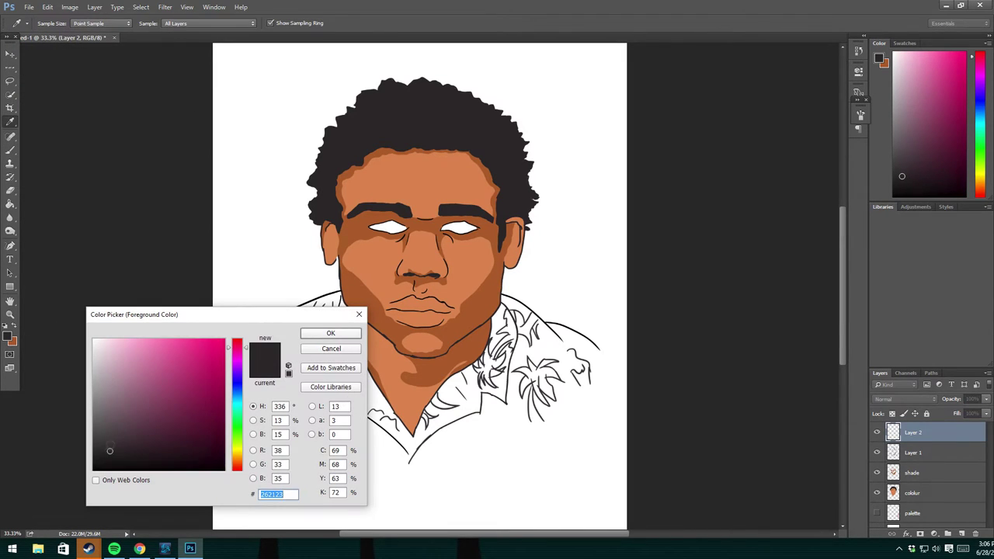
{"action": "left_click", "coordinate": [310, 334]}
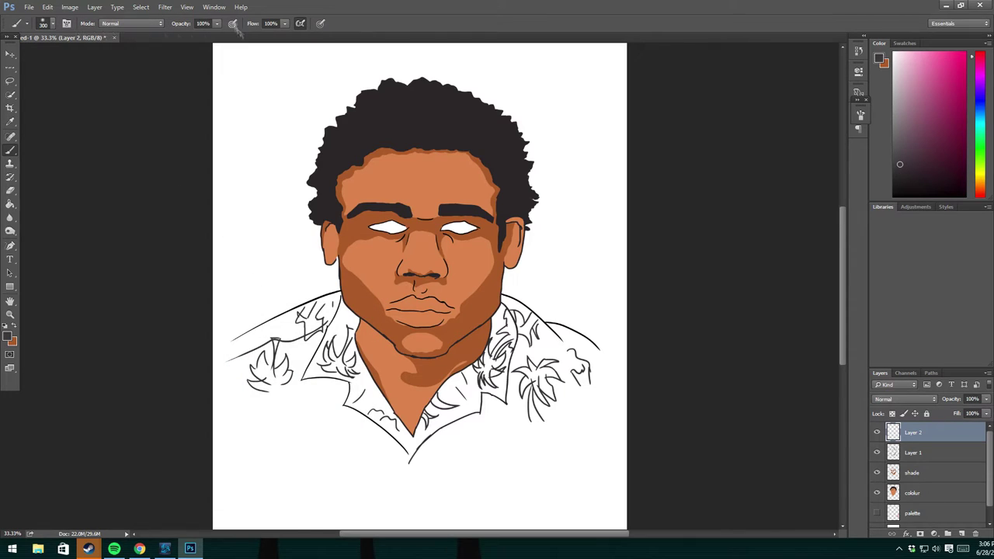
{"action": "mouse_move", "coordinate": [345, 113]}
{"action": "left_mouse_down"}
{"action": "mouse_move", "coordinate": [416, 104]}
{"action": "mouse_move", "coordinate": [495, 145]}
{"action": "left_mouse_up"}
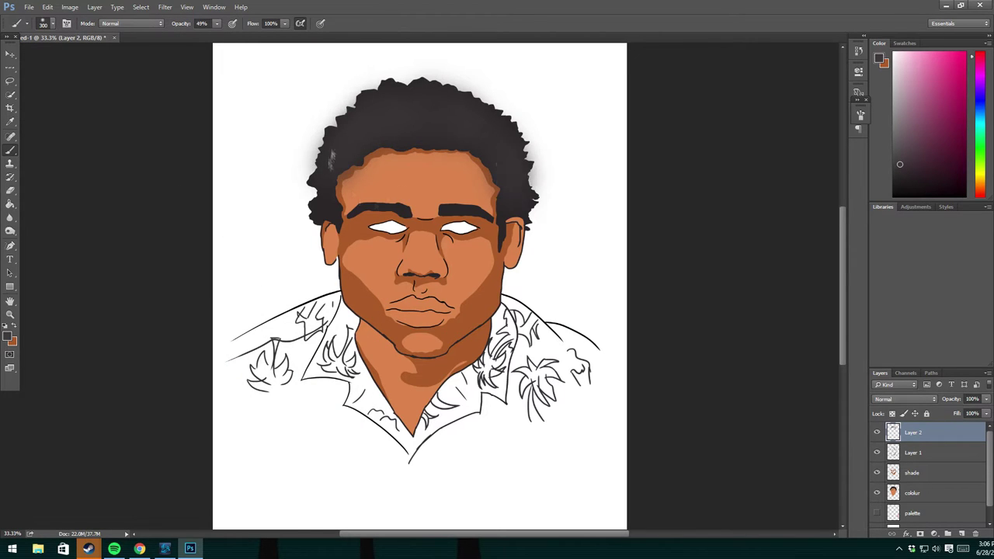
{"action": "left_click_drag", "start_coordinate": [336, 171], "coordinate": [365, 208]}
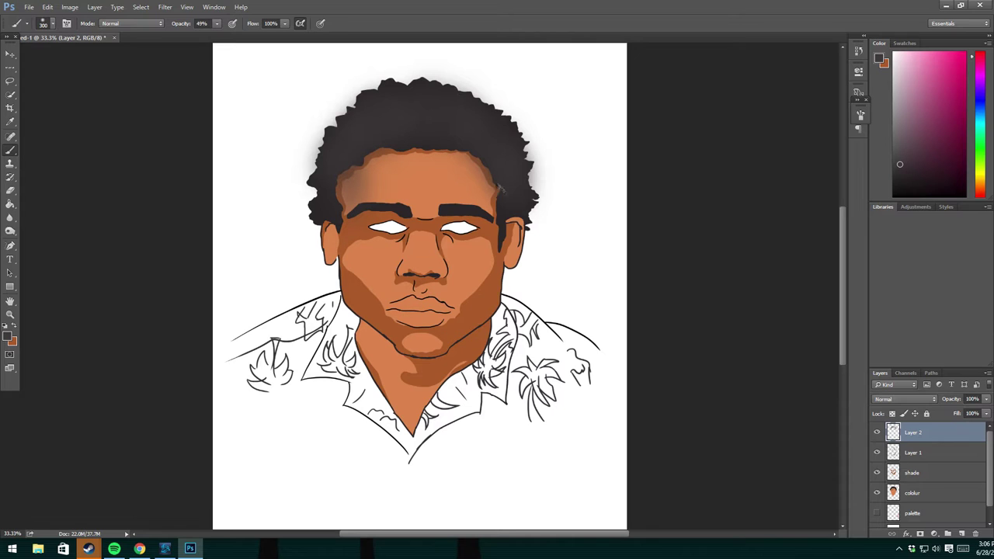
Return to Layer 1 with a 30 px brush and black (000000) foreground.
{"action": "key", "text": "alt+bracketleft"}
{"action": "right_click", "coordinate": [108, 64]}
{"action": "left_click", "coordinate": [39, 103]}
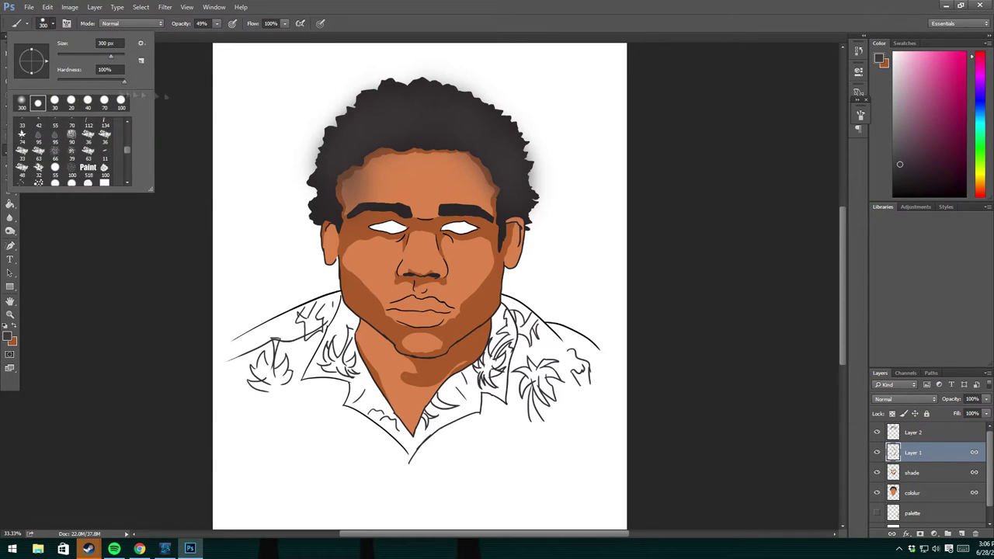
{"action": "key", "text": "Return"}
{"action": "left_click", "coordinate": [7, 335]}
{"action": "type", "text": "000000"}
{"action": "key", "text": "Return"}
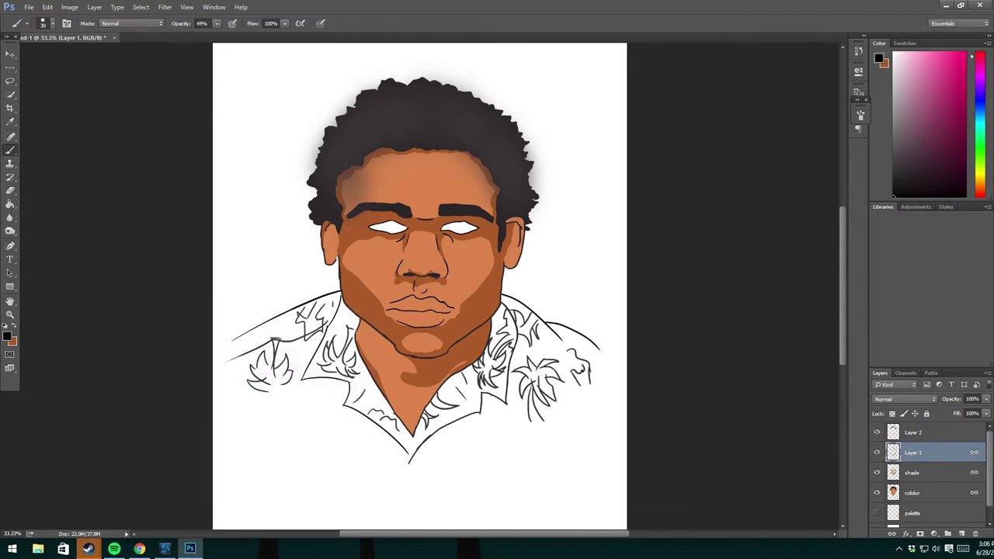
{"action": "key", "text": "ctrl+plus"}
{"action": "key", "text": "ctrl+plus"}
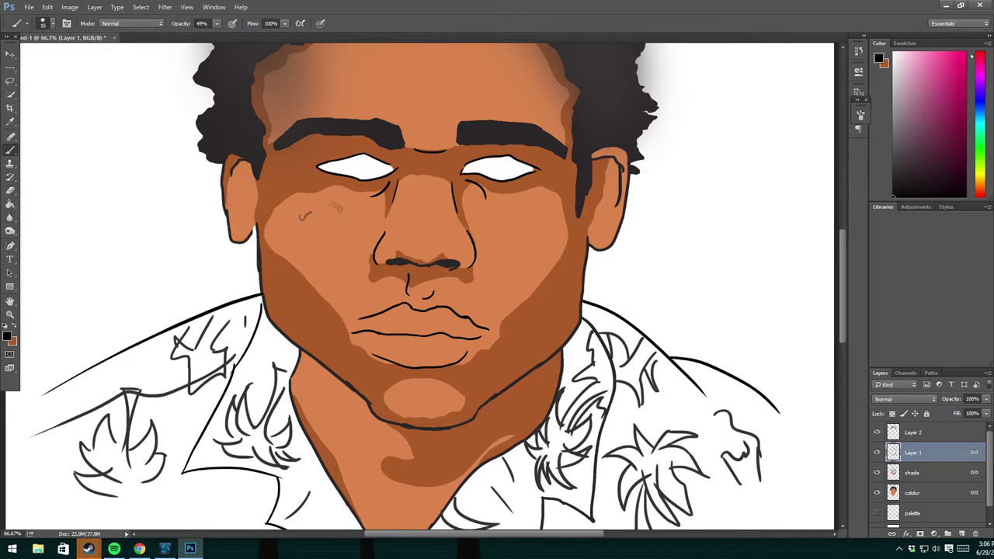
At 100% brush opacity, draw drip marks on the left cheek and beside the right nostril.
{"action": "left_click_drag", "start_coordinate": [310, 208], "coordinate": [332, 216]}
{"action": "key", "text": "ctrl+z"}
{"action": "left_click_drag", "start_coordinate": [217, 23], "coordinate": [235, 38]}
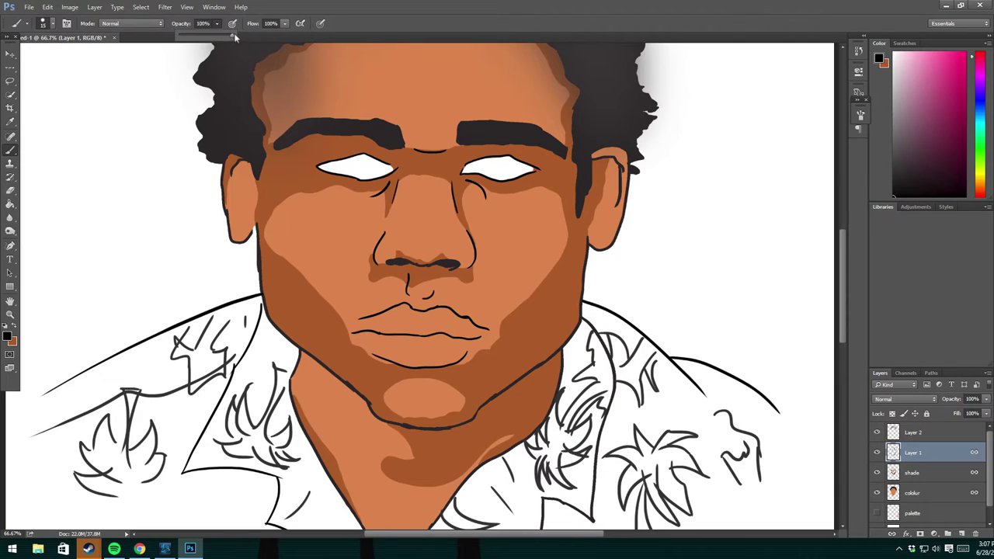
{"action": "left_click_drag", "start_coordinate": [307, 204], "coordinate": [338, 197]}
{"action": "left_click_drag", "start_coordinate": [423, 184], "coordinate": [429, 245]}
{"action": "key", "text": "ctrl+z"}
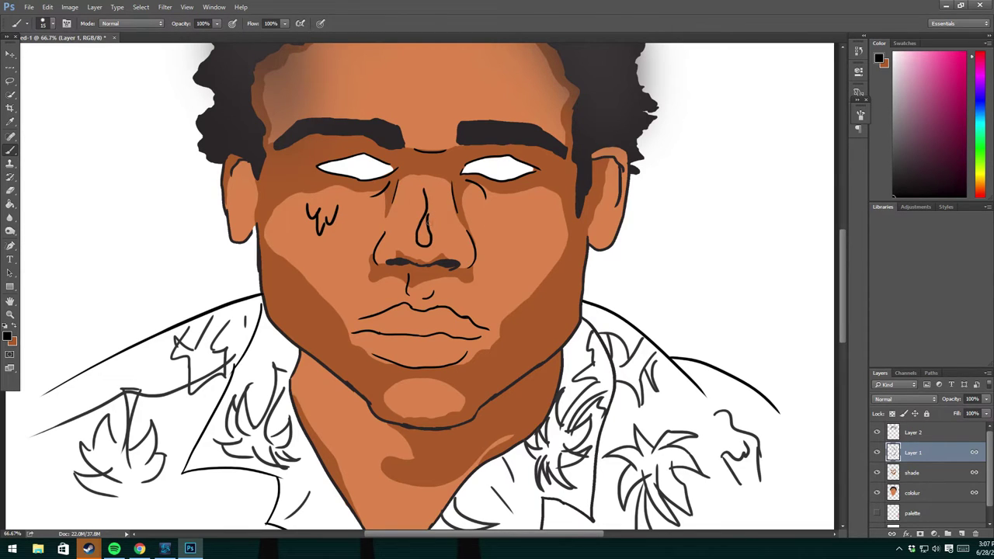
{"action": "left_click_drag", "start_coordinate": [429, 226], "coordinate": [444, 242]}
Draw drip lines down the right cheek, right jaw, left cheek and inside the nostril.
{"action": "left_click_drag", "start_coordinate": [496, 223], "coordinate": [511, 276]}
{"action": "mouse_move", "coordinate": [515, 243]}
{"action": "left_mouse_down"}
{"action": "mouse_move", "coordinate": [554, 239]}
{"action": "mouse_move", "coordinate": [537, 263]}
{"action": "mouse_move", "coordinate": [547, 327]}
{"action": "left_mouse_up"}
{"action": "left_click_drag", "start_coordinate": [556, 279], "coordinate": [567, 302]}
{"action": "left_click_drag", "start_coordinate": [575, 267], "coordinate": [564, 292]}
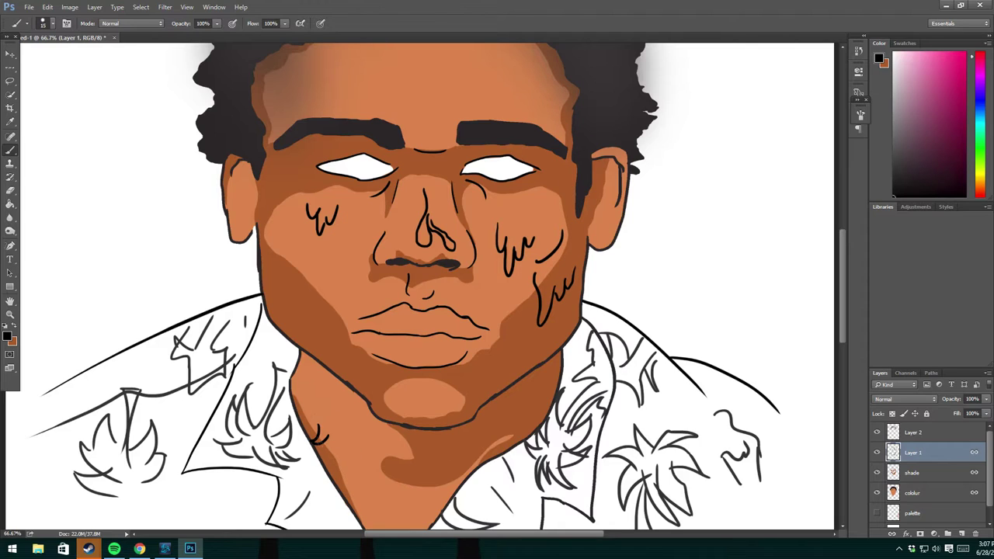
{"action": "left_click_drag", "start_coordinate": [326, 250], "coordinate": [331, 292]}
{"action": "left_click_drag", "start_coordinate": [345, 256], "coordinate": [337, 287]}
{"action": "left_click_drag", "start_coordinate": [424, 227], "coordinate": [424, 240]}
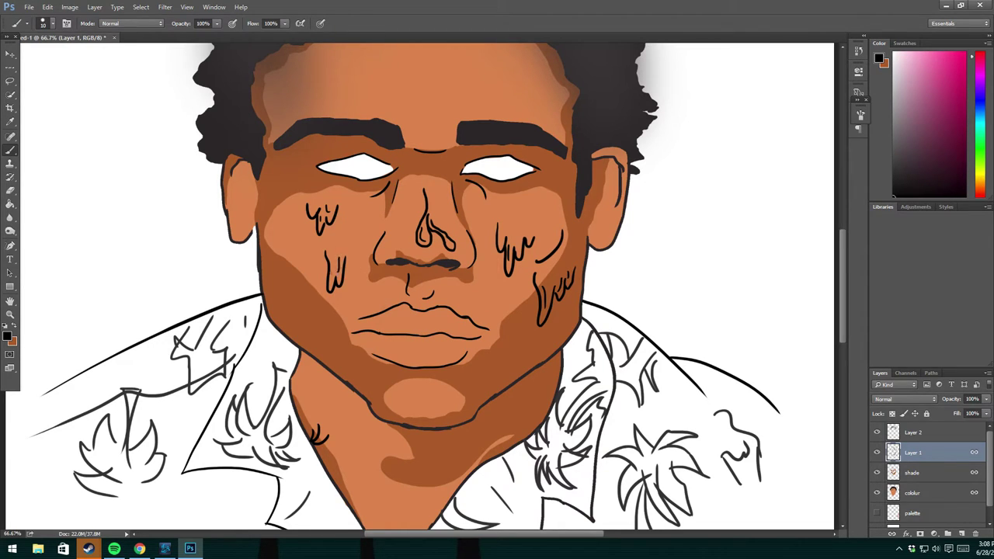
Draw black drip strokes on the centre, right and left of the forehead, undoing misplaced ones.
{"action": "scroll", "coordinate": [494, 251], "scroll_direction": "up", "scroll_amount": 3}
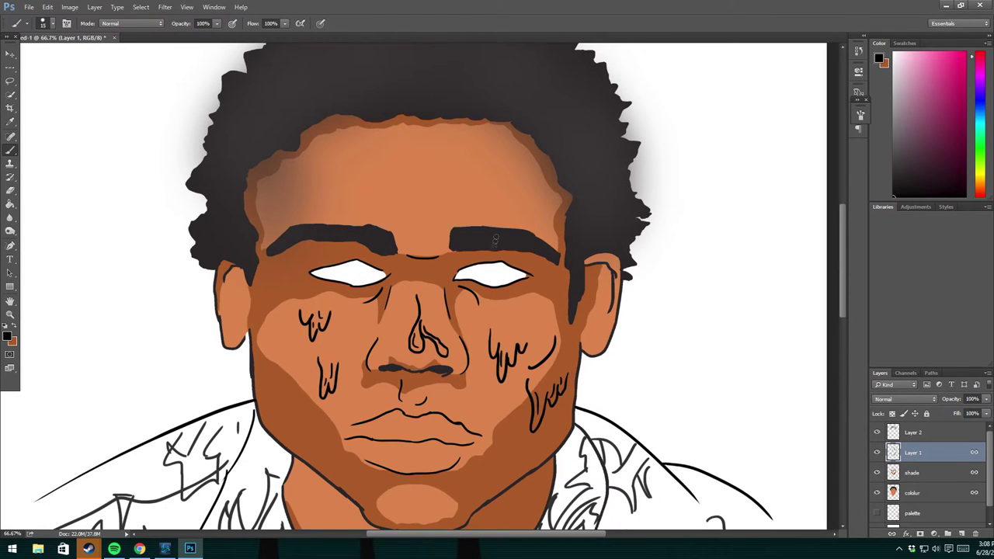
{"action": "mouse_move", "coordinate": [448, 181]}
{"action": "left_mouse_down"}
{"action": "mouse_move", "coordinate": [451, 212]}
{"action": "mouse_move", "coordinate": [463, 219]}
{"action": "left_mouse_up"}
{"action": "mouse_move", "coordinate": [468, 190]}
{"action": "left_mouse_down"}
{"action": "mouse_move", "coordinate": [472, 201]}
{"action": "mouse_move", "coordinate": [485, 144]}
{"action": "mouse_move", "coordinate": [444, 189]}
{"action": "mouse_move", "coordinate": [521, 138]}
{"action": "left_mouse_up"}
{"action": "key", "text": "ctrl+z"}
{"action": "key", "text": "ctrl+z"}
Redraw the forehead's curved drip, replacing its hook with a short up-right stroke.
{"action": "key", "text": "ctrl+z"}
{"action": "left_click_drag", "start_coordinate": [519, 196], "coordinate": [528, 219]}
{"action": "mouse_move", "coordinate": [322, 151]}
{"action": "left_mouse_down"}
{"action": "mouse_move", "coordinate": [339, 196]}
{"action": "mouse_move", "coordinate": [351, 184]}
{"action": "mouse_move", "coordinate": [368, 205]}
{"action": "left_mouse_up"}
{"action": "key", "text": "ctrl+z"}
{"action": "key", "text": "ctrl+z"}
{"action": "mouse_move", "coordinate": [354, 171]}
{"action": "left_mouse_down"}
{"action": "mouse_move", "coordinate": [379, 204]}
{"action": "mouse_move", "coordinate": [394, 204]}
{"action": "mouse_move", "coordinate": [392, 224]}
{"action": "left_mouse_up"}
{"action": "key", "text": "ctrl+z"}
{"action": "key", "text": "e"}
{"action": "mouse_move", "coordinate": [397, 172]}
{"action": "left_mouse_down"}
{"action": "mouse_move", "coordinate": [411, 168]}
{"action": "mouse_move", "coordinate": [365, 178]}
{"action": "mouse_move", "coordinate": [383, 164]}
{"action": "left_mouse_up"}
{"action": "key", "text": "b"}
{"action": "key", "text": "ctrl+z"}
{"action": "key", "text": "ctrl+z"}
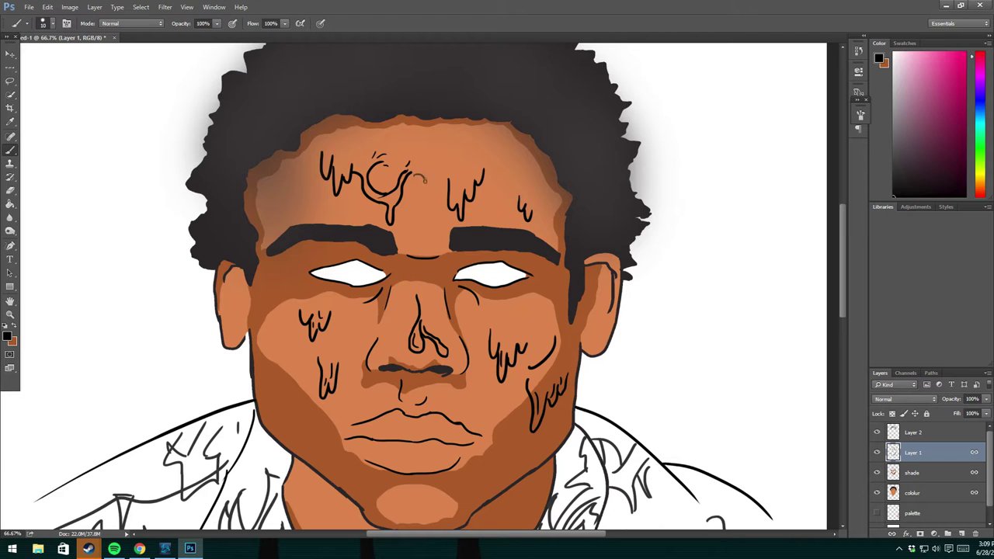
{"action": "key", "text": "ctrl+plus"}
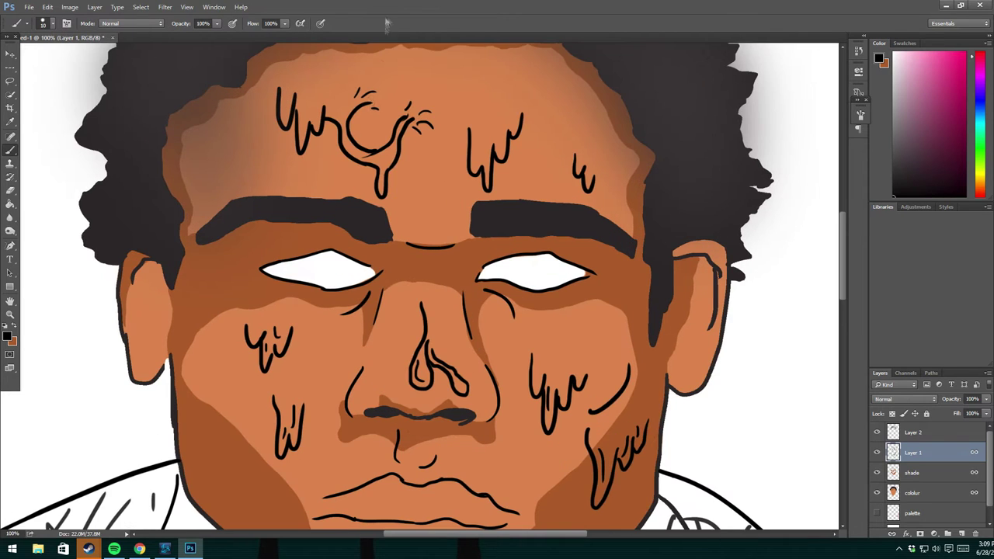
Erase the stray mark below the looped forehead drip and add two inner contour strokes inside it.
{"action": "scroll", "coordinate": [382, 157], "scroll_direction": "up", "scroll_amount": 2}
{"action": "key", "text": "e"}
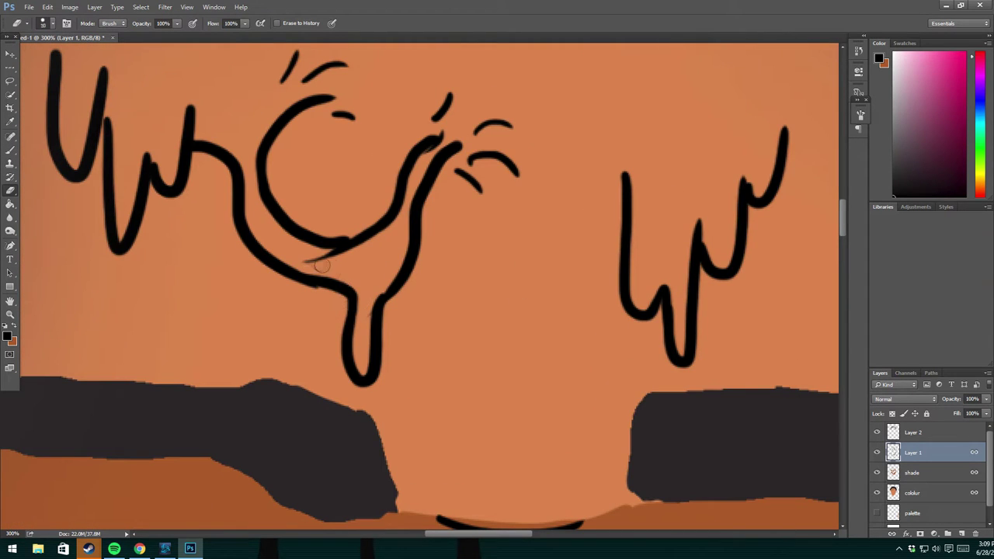
{"action": "left_click_drag", "start_coordinate": [303, 253], "coordinate": [348, 255]}
{"action": "key", "text": "b"}
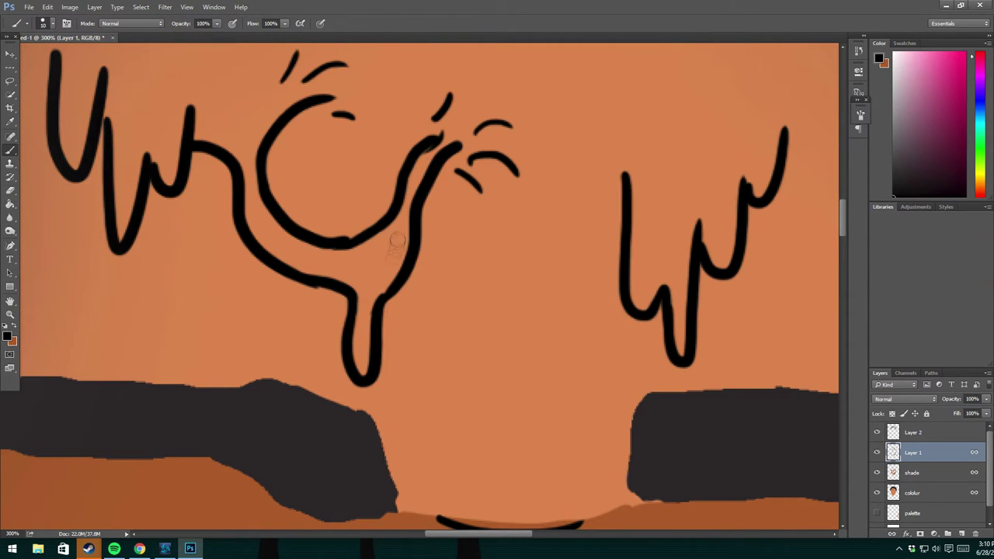
{"action": "left_click_drag", "start_coordinate": [398, 237], "coordinate": [371, 299]}
{"action": "left_click_drag", "start_coordinate": [389, 257], "coordinate": [379, 274]}
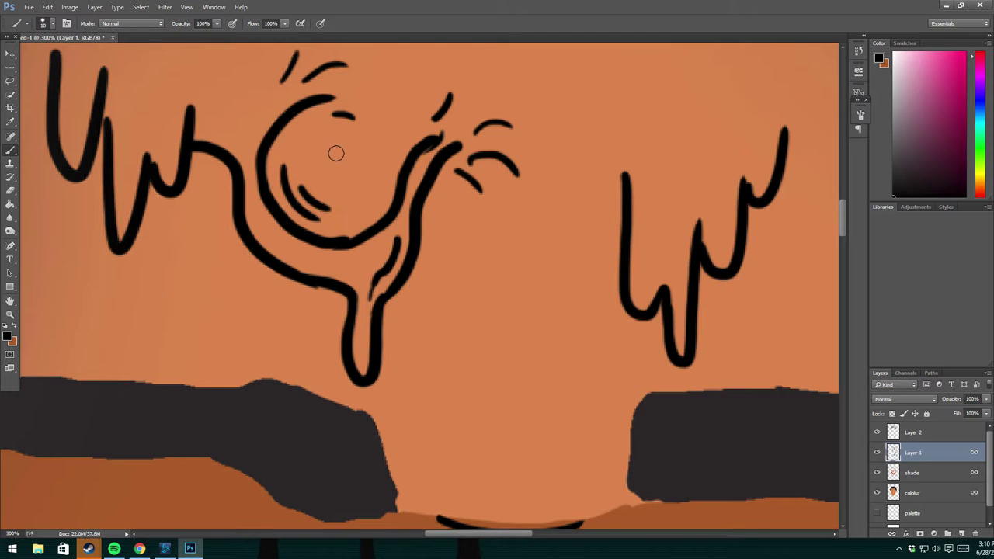
{"action": "key", "text": "ctrl+minus"}
{"action": "key", "text": "ctrl+minus"}
{"action": "key", "text": "ctrl+0"}
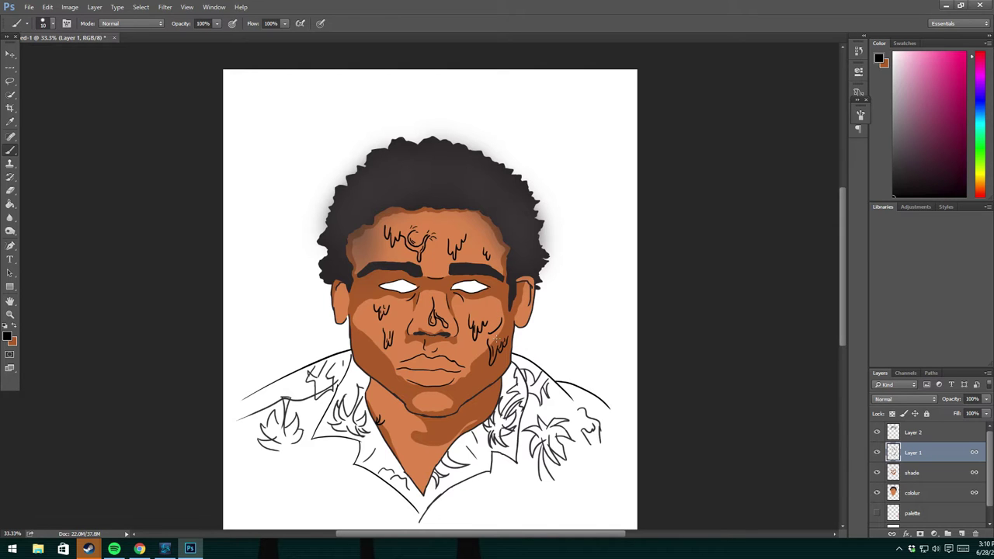
{"action": "key", "text": "ctrl+plus"}
{"action": "key", "text": "ctrl+plus"}
{"action": "key", "text": "ctrl+plus"}
Draw a drip on the right cheek and drips below the right ear, then fill them.
{"action": "left_click_drag", "start_coordinate": [641, 352], "coordinate": [654, 387]}
{"action": "scroll", "coordinate": [731, 357], "scroll_direction": "down", "scroll_amount": 3}
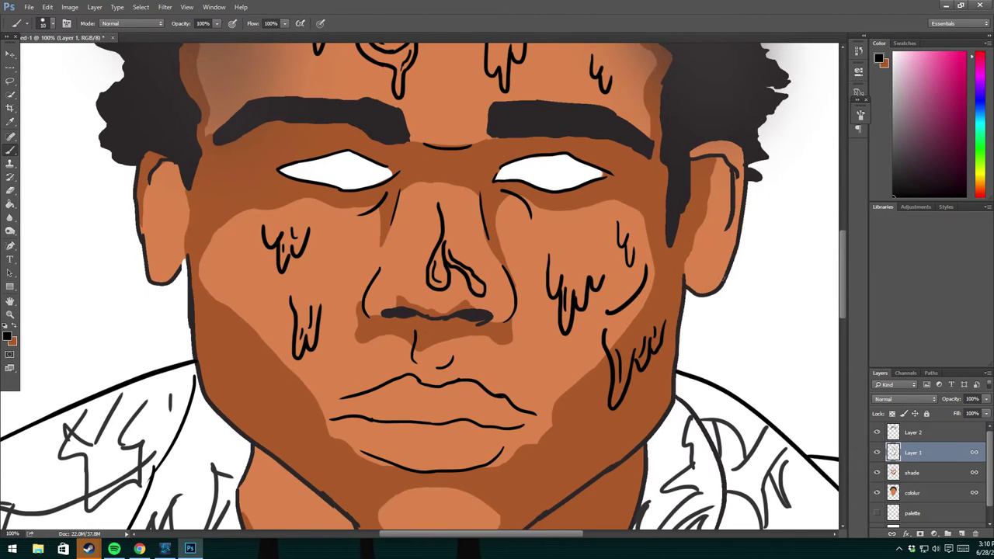
{"action": "key", "text": "e"}
{"action": "key", "text": "b"}
{"action": "mouse_move", "coordinate": [694, 292]}
{"action": "left_mouse_down"}
{"action": "mouse_move", "coordinate": [703, 362]}
{"action": "mouse_move", "coordinate": [713, 311]}
{"action": "left_mouse_up"}
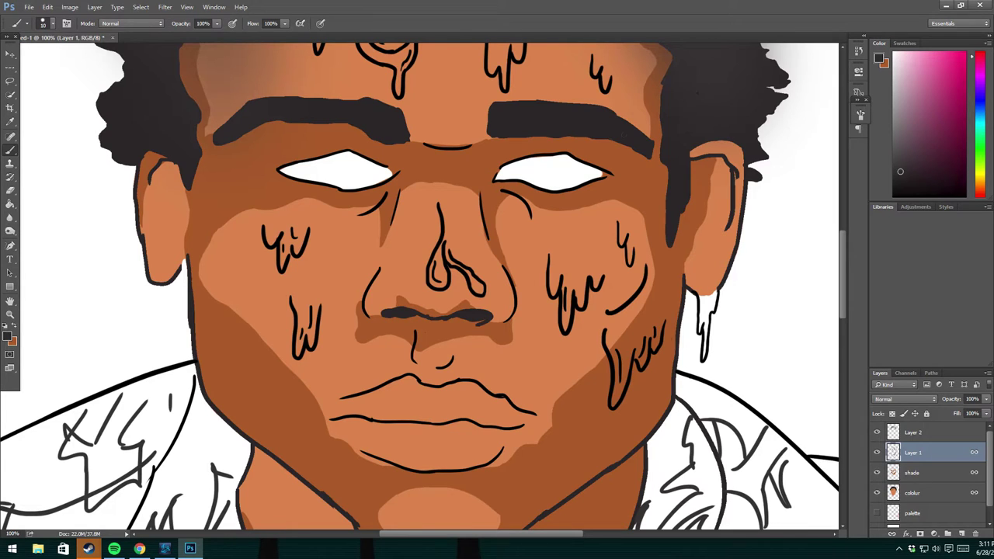
{"action": "key", "text": "g"}
{"action": "left_click", "coordinate": [714, 328]}
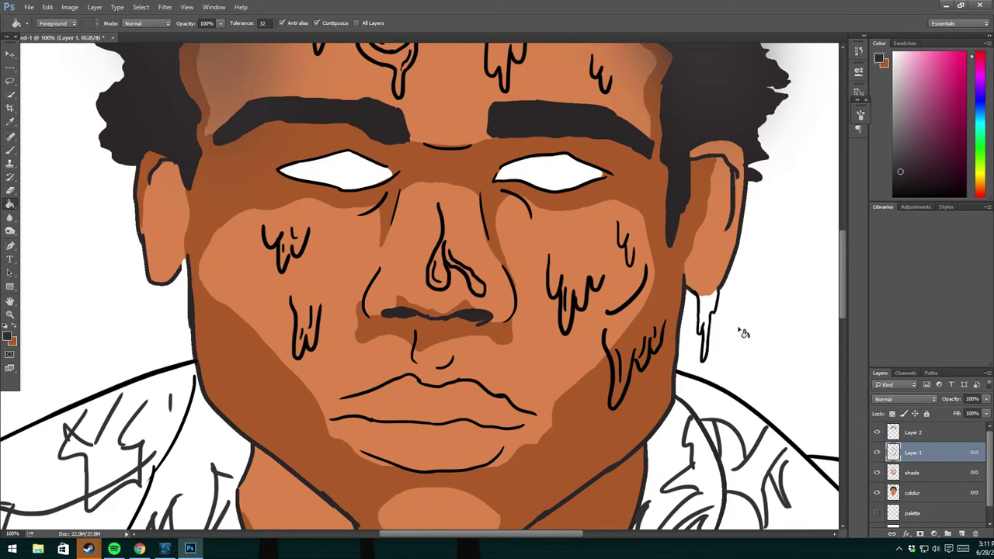
On the colour layer, paint the ear drip skin orange down to its lower tip.
{"action": "left_click", "coordinate": [913, 492]}
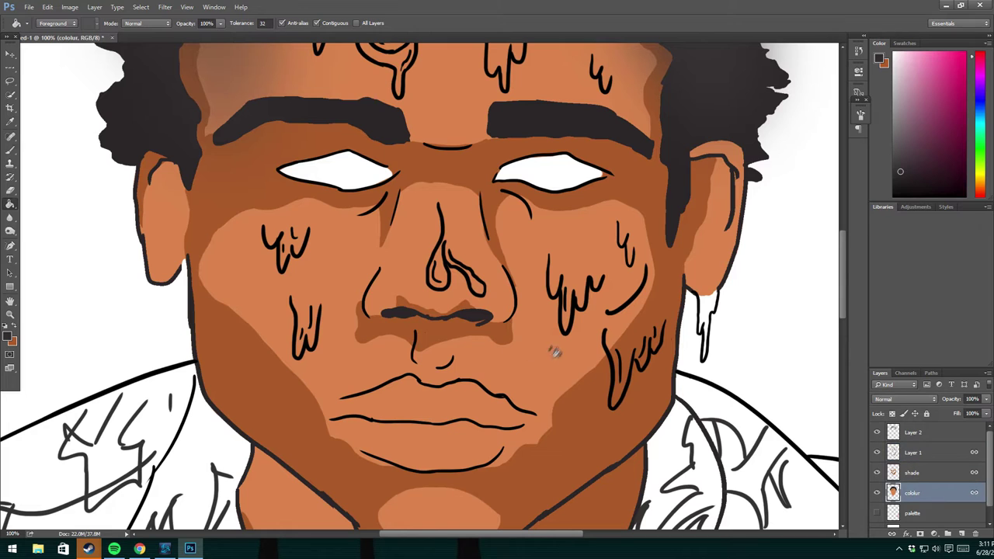
{"action": "key", "text": "b"}
{"action": "left_click", "coordinate": [702, 286], "text": "alt"}
{"action": "key", "text": "ctrl+plus"}
{"action": "left_click_drag", "start_coordinate": [702, 259], "coordinate": [595, 237]}
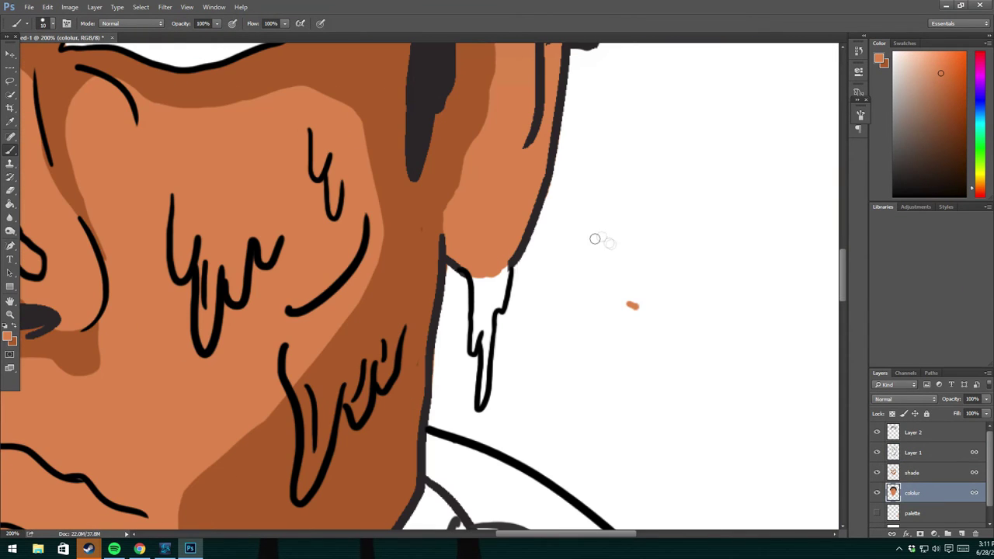
{"action": "left_click_drag", "start_coordinate": [481, 272], "coordinate": [475, 350]}
{"action": "left_click_drag", "start_coordinate": [477, 295], "coordinate": [489, 374]}
{"action": "left_click_drag", "start_coordinate": [491, 311], "coordinate": [505, 268]}
{"action": "left_click_drag", "start_coordinate": [484, 375], "coordinate": [482, 403]}
Clean up a stray orange spot, sample black from the outline, and add black strokes on the ear on Layer 1.
{"action": "key", "text": "e"}
{"action": "left_click_drag", "start_coordinate": [510, 256], "coordinate": [503, 270]}
{"action": "key", "text": "ctrl+z"}
{"action": "left_click", "coordinate": [508, 262], "text": "ctrl"}
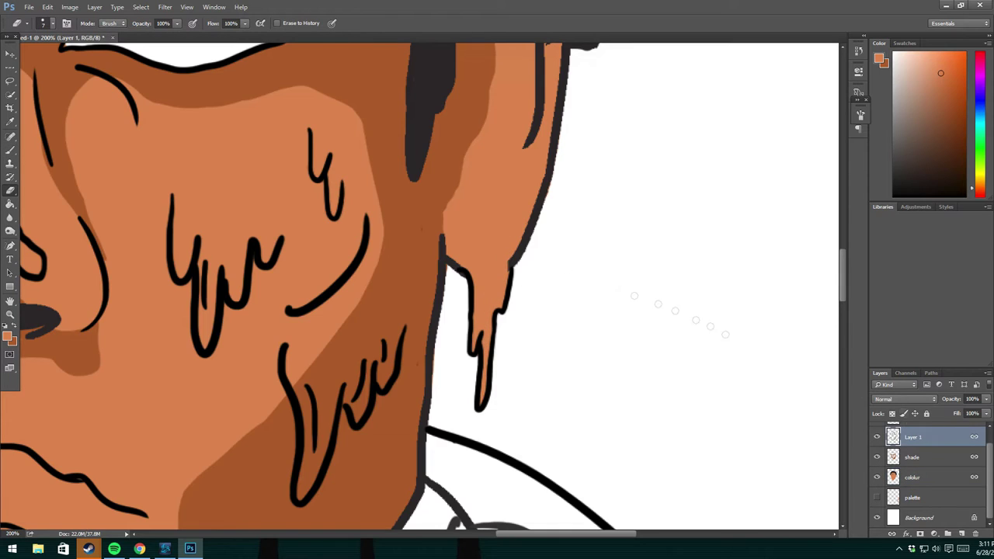
{"action": "key", "text": "b"}
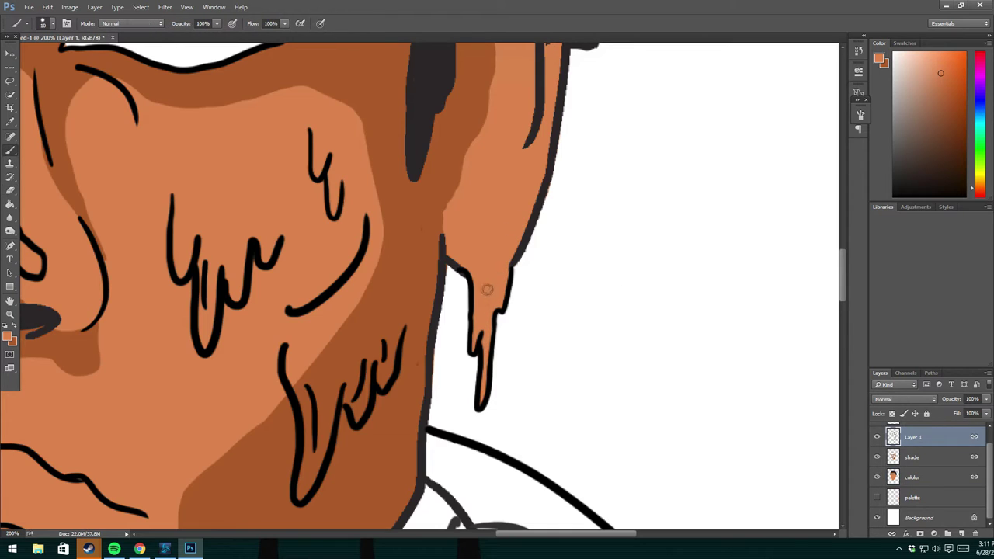
{"action": "key", "text": "ctrl+shift+alt+n"}
{"action": "left_click", "coordinate": [484, 274], "text": "ctrl"}
{"action": "scroll", "coordinate": [484, 274], "scroll_direction": "down", "scroll_amount": 5}
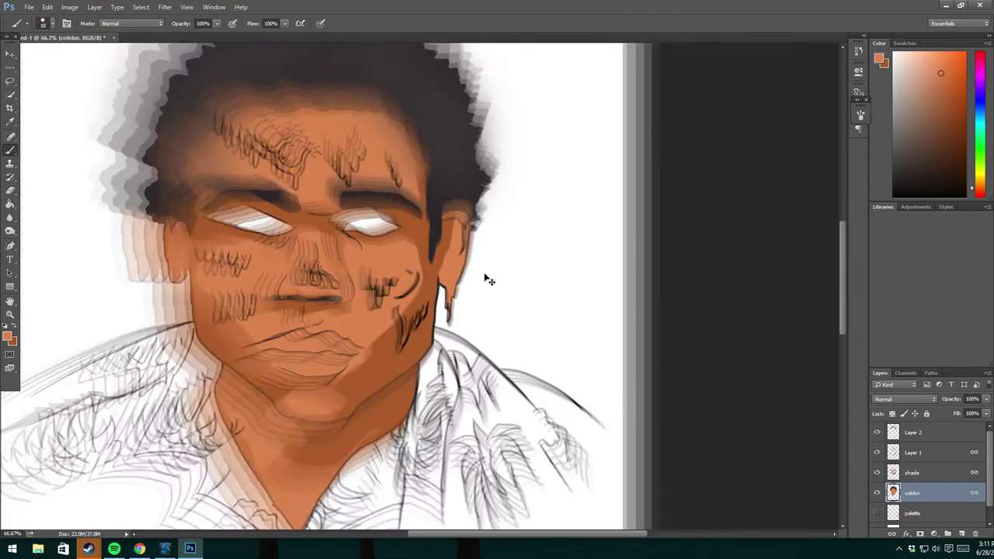
{"action": "scroll", "coordinate": [484, 277], "scroll_direction": "up", "scroll_amount": 3}
{"action": "scroll", "coordinate": [662, 293], "scroll_direction": "up", "scroll_amount": 2}
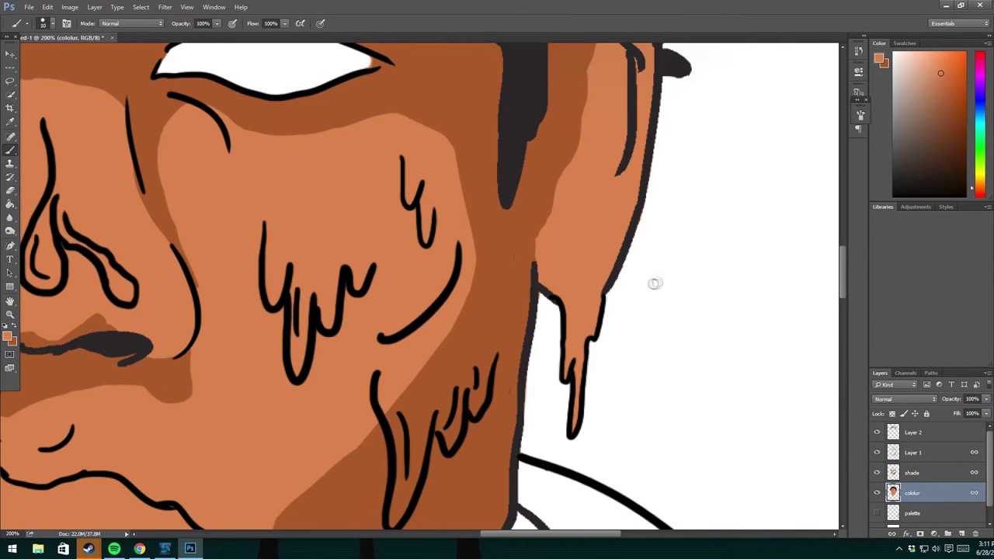
{"action": "left_click", "coordinate": [599, 351], "text": "alt"}
{"action": "left_click", "coordinate": [921, 452]}
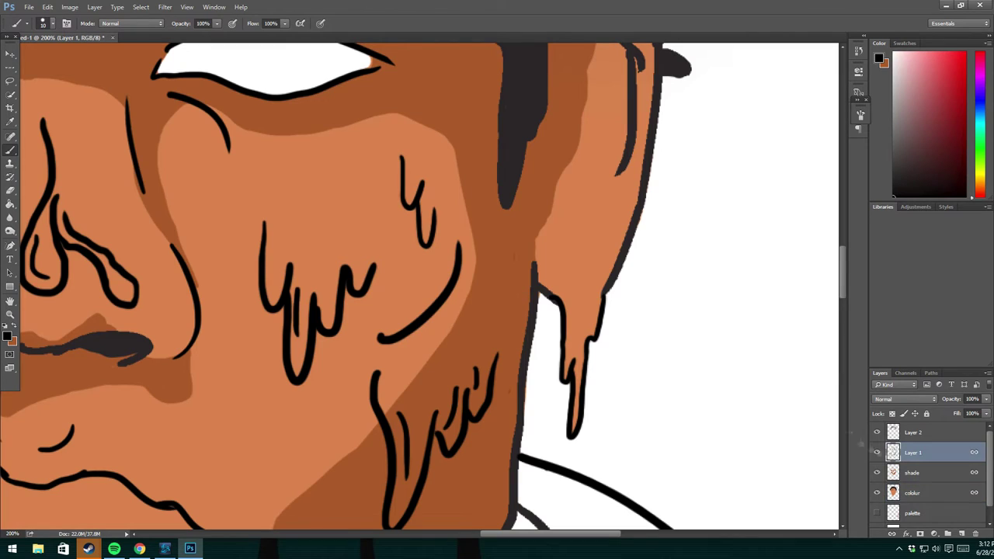
{"action": "left_click_drag", "start_coordinate": [613, 235], "coordinate": [579, 294]}
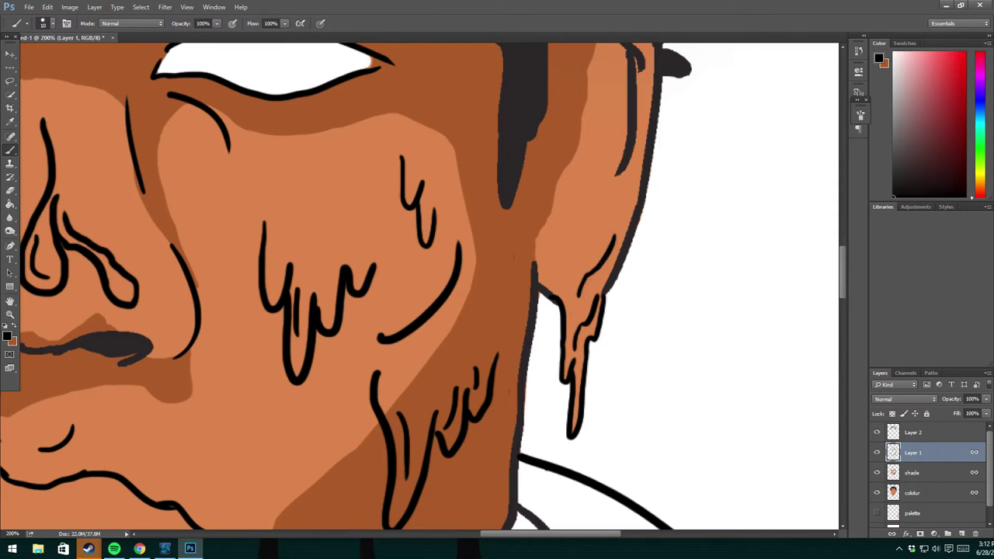
Add a black stroke on the ear and stipple dots down the ear drip.
{"action": "left_click_drag", "start_coordinate": [607, 192], "coordinate": [575, 257]}
{"action": "left_click", "coordinate": [600, 236]}
{"action": "left_click", "coordinate": [595, 242]}
{"action": "left_click", "coordinate": [590, 252]}
{"action": "left_click", "coordinate": [582, 261]}
{"action": "left_click", "coordinate": [598, 272]}
{"action": "left_click", "coordinate": [592, 284]}
{"action": "left_click", "coordinate": [573, 364]}
{"action": "left_click", "coordinate": [584, 354]}
{"action": "left_click", "coordinate": [582, 338]}
Stipple black dots along the cheek drip and the small drip under the eye.
{"action": "left_click_drag", "start_coordinate": [630, 254], "coordinate": [761, 308]}
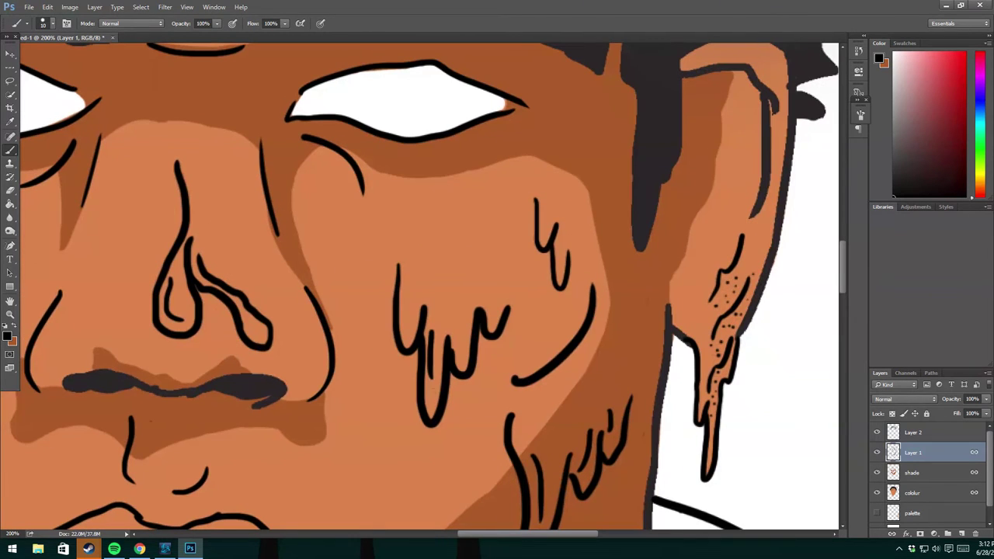
{"action": "left_click", "coordinate": [437, 380]}
{"action": "left_click", "coordinate": [429, 394]}
{"action": "left_click", "coordinate": [435, 398]}
{"action": "left_click", "coordinate": [441, 403]}
{"action": "left_click", "coordinate": [463, 354]}
{"action": "left_click", "coordinate": [469, 350]}
{"action": "left_click", "coordinate": [496, 313]}
{"action": "left_click", "coordinate": [494, 318]}
{"action": "left_click", "coordinate": [563, 269]}
{"action": "left_click", "coordinate": [564, 275]}
{"action": "left_click", "coordinate": [548, 232]}
{"action": "left_click", "coordinate": [547, 225]}
{"action": "left_click", "coordinate": [550, 221]}
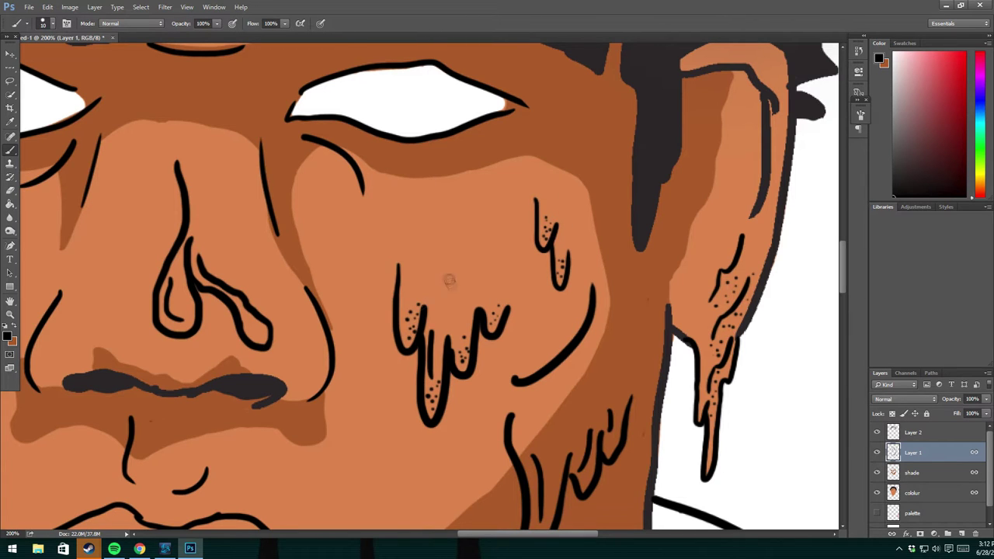
Stipple dots along the lower cheek drip and inside the right nostril.
{"action": "left_click_drag", "start_coordinate": [498, 393], "coordinate": [544, 254]}
{"action": "left_click", "coordinate": [587, 400]}
{"action": "left_click", "coordinate": [578, 421]}
{"action": "left_click", "coordinate": [592, 404]}
{"action": "left_click", "coordinate": [579, 423]}
{"action": "left_click", "coordinate": [631, 340]}
{"action": "left_click", "coordinate": [641, 334]}
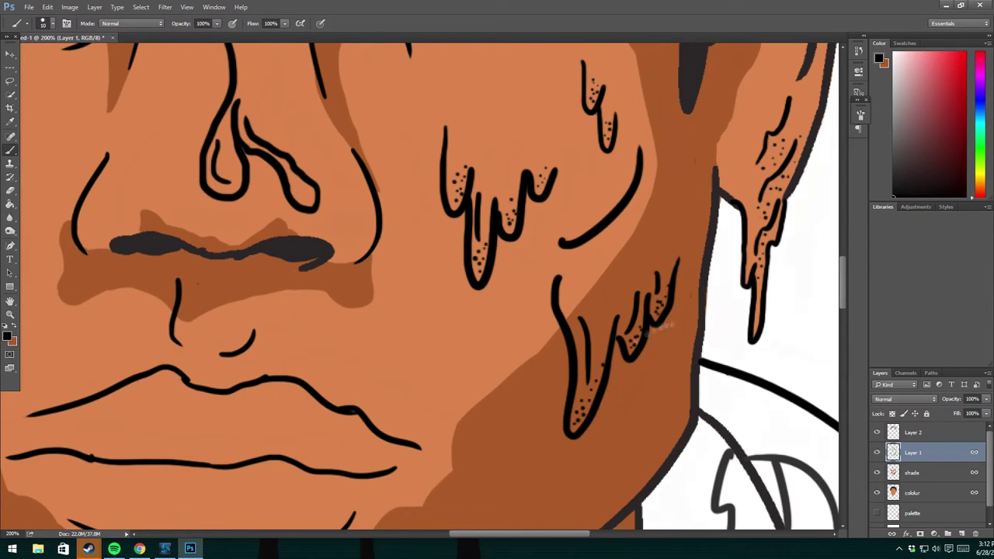
{"action": "left_click_drag", "start_coordinate": [303, 196], "coordinate": [560, 302]}
{"action": "left_click", "coordinate": [561, 302]}
{"action": "left_click", "coordinate": [554, 293]}
{"action": "left_click", "coordinate": [550, 299]}
{"action": "left_click", "coordinate": [564, 305]}
{"action": "left_click", "coordinate": [552, 289]}
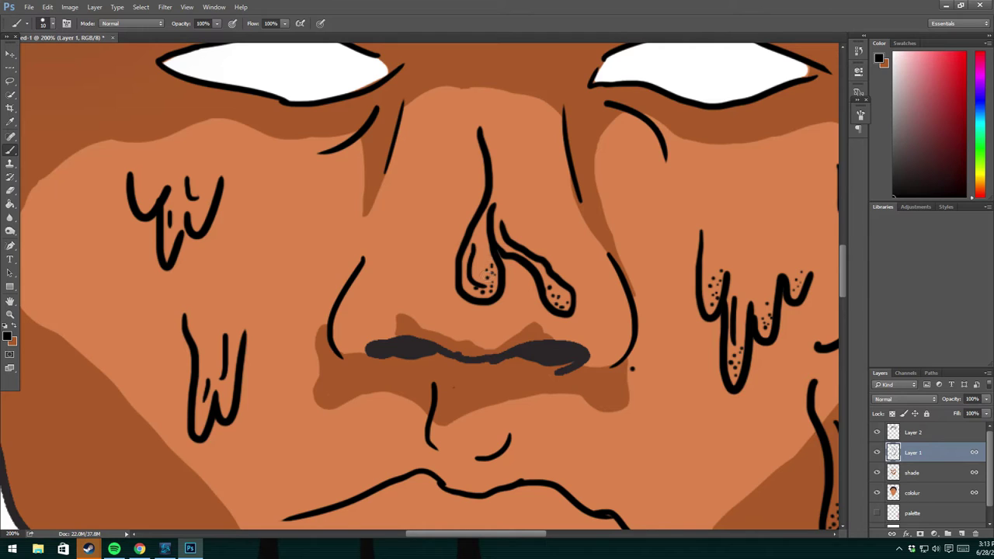
Stipple dots across the left cheek drips, including their upper right and top edges.
{"action": "left_click", "coordinate": [170, 233]}
{"action": "left_click", "coordinate": [226, 395]}
{"action": "left_click", "coordinate": [230, 406]}
{"action": "left_click", "coordinate": [199, 423]}
{"action": "left_click", "coordinate": [202, 414]}
{"action": "left_click", "coordinate": [199, 217]}
{"action": "left_click", "coordinate": [203, 210]}
{"action": "left_click", "coordinate": [205, 204]}
{"action": "left_click", "coordinate": [207, 199]}
{"action": "left_click", "coordinate": [157, 189]}
{"action": "left_click", "coordinate": [153, 187]}
{"action": "left_click", "coordinate": [148, 191]}
{"action": "left_click", "coordinate": [144, 196]}
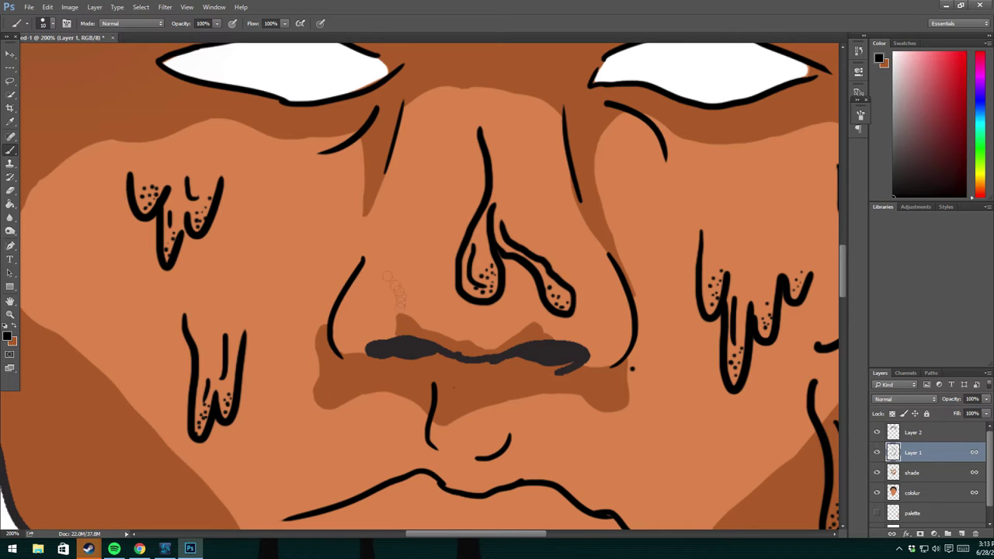
Sample the skin orange from the nose, then restore black as the painting colour.
{"action": "left_click", "coordinate": [474, 222], "text": "alt"}
{"action": "left_click_drag", "start_coordinate": [281, 414], "coordinate": [330, 309]}
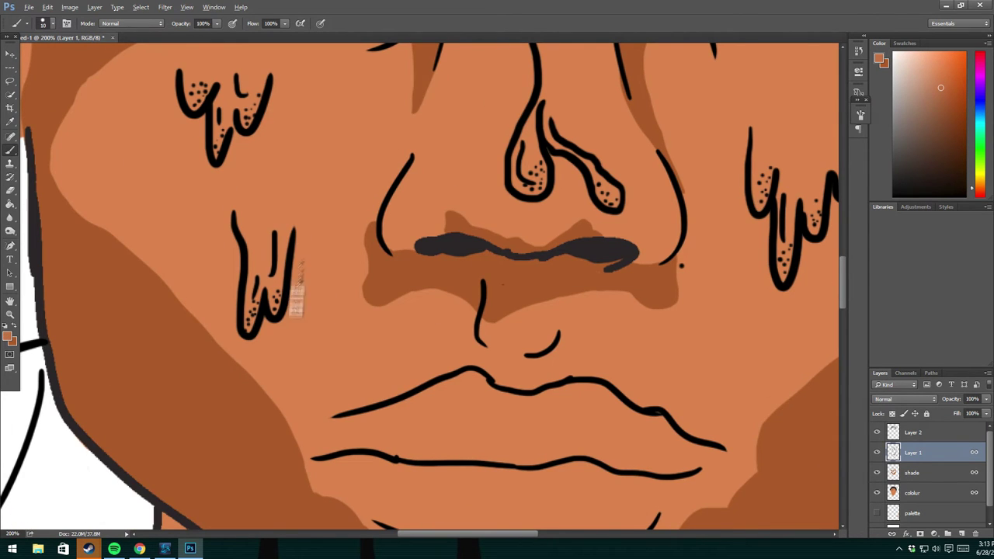
{"action": "key", "text": "x"}
{"action": "scroll", "coordinate": [426, 413], "scroll_direction": "up", "scroll_amount": 3}
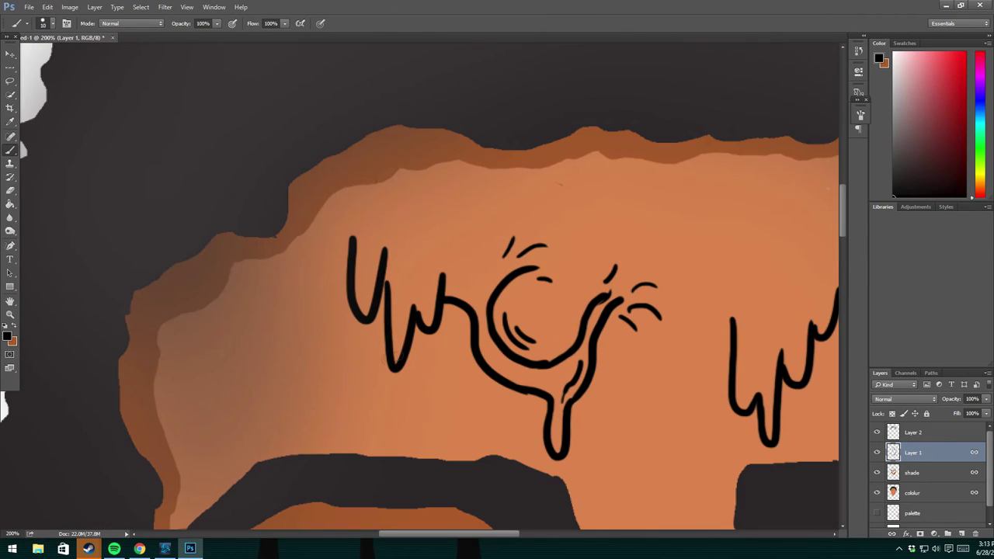
Stipple black dots along the left forehead drips.
{"action": "left_click", "coordinate": [403, 345]}
{"action": "left_click", "coordinate": [424, 318]}
{"action": "left_click", "coordinate": [429, 310]}
{"action": "left_click", "coordinate": [432, 299]}
{"action": "left_click", "coordinate": [372, 276]}
{"action": "left_click", "coordinate": [372, 284]}
{"action": "left_click", "coordinate": [362, 294]}
{"action": "left_click", "coordinate": [366, 308]}
{"action": "left_click", "coordinate": [368, 287]}
Stipple dots along the looped drip's lower curve, the central drip and the middle forehead stroke.
{"action": "left_click", "coordinate": [499, 363]}
{"action": "left_click", "coordinate": [529, 376]}
{"action": "left_click", "coordinate": [542, 388]}
{"action": "left_click", "coordinate": [501, 359]}
{"action": "left_click", "coordinate": [486, 349]}
{"action": "left_click", "coordinate": [488, 357]}
{"action": "left_click", "coordinate": [556, 437]}
{"action": "left_click", "coordinate": [556, 445]}
{"action": "left_click", "coordinate": [558, 435]}
{"action": "left_click", "coordinate": [551, 392]}
{"action": "left_click", "coordinate": [535, 378]}
{"action": "left_click", "coordinate": [549, 392]}
{"action": "left_click", "coordinate": [459, 292]}
{"action": "left_click", "coordinate": [455, 278]}
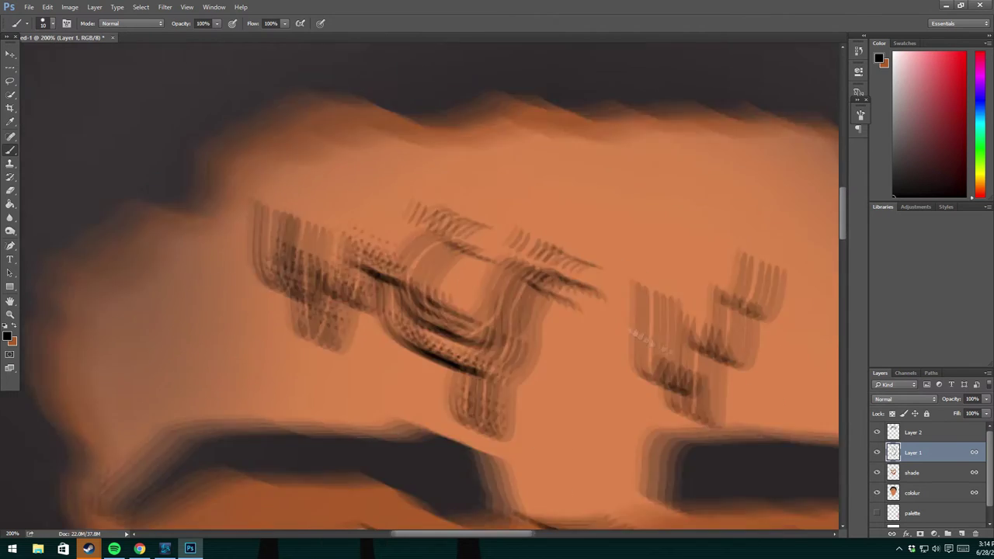
Stipple the second forehead drip and the small drip at the forehead's right.
{"action": "left_click", "coordinate": [666, 325]}
{"action": "left_click", "coordinate": [662, 300]}
{"action": "left_click", "coordinate": [654, 311]}
{"action": "left_click", "coordinate": [659, 317]}
{"action": "left_click", "coordinate": [631, 352]}
{"action": "left_click", "coordinate": [630, 365]}
{"action": "left_click", "coordinate": [687, 272]}
{"action": "left_click", "coordinate": [688, 262]}
{"action": "left_click", "coordinate": [688, 253]}
{"action": "left_click", "coordinate": [700, 233]}
{"action": "left_click", "coordinate": [693, 245]}
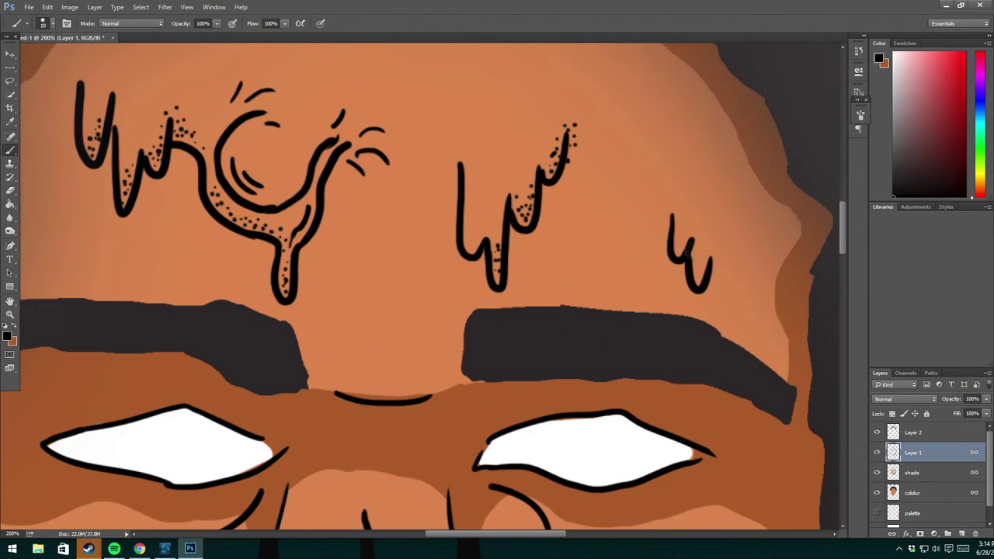
{"action": "left_click", "coordinate": [680, 234]}
{"action": "left_click", "coordinate": [688, 252]}
{"action": "left_click", "coordinate": [696, 257]}
{"action": "left_click", "coordinate": [700, 275]}
{"action": "left_click", "coordinate": [702, 257]}
{"action": "left_click", "coordinate": [702, 241]}
{"action": "key", "text": "ctrl+minus"}
{"action": "key", "text": "ctrl+minus"}
{"action": "key", "text": "ctrl+minus"}
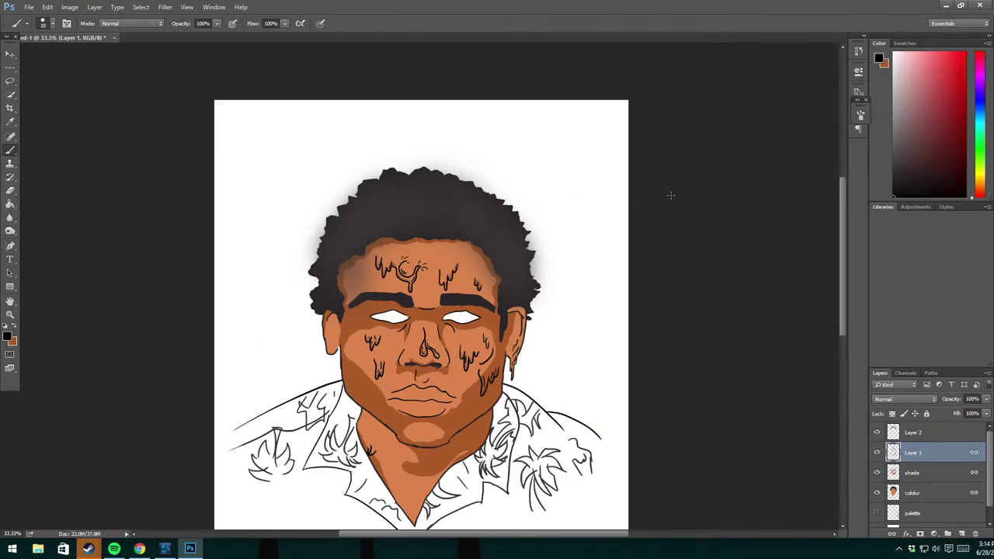
Paint short dark hair strokes at the chin tip.
{"action": "scroll", "coordinate": [423, 497], "scroll_direction": "up", "scroll_amount": 3}
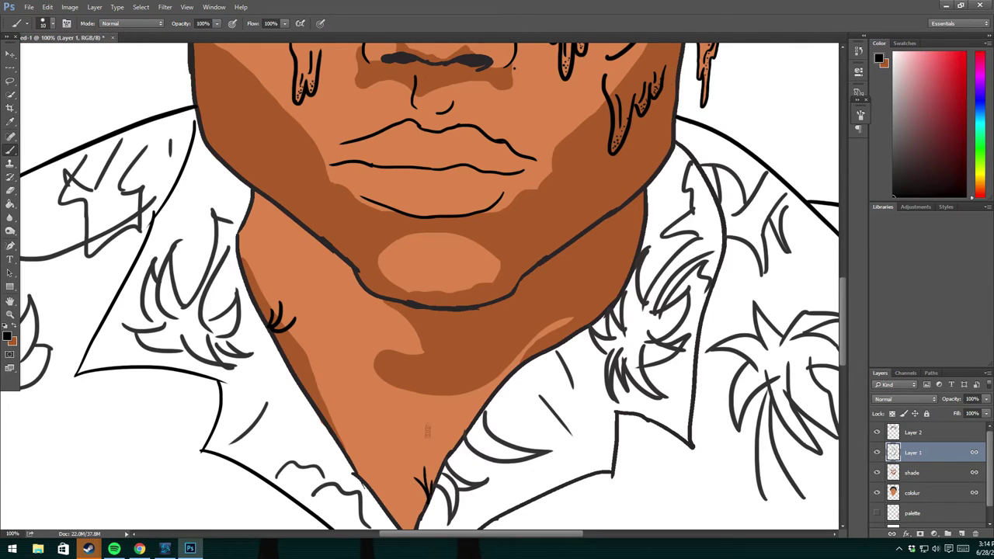
{"action": "left_click_drag", "start_coordinate": [428, 431], "coordinate": [436, 335]}
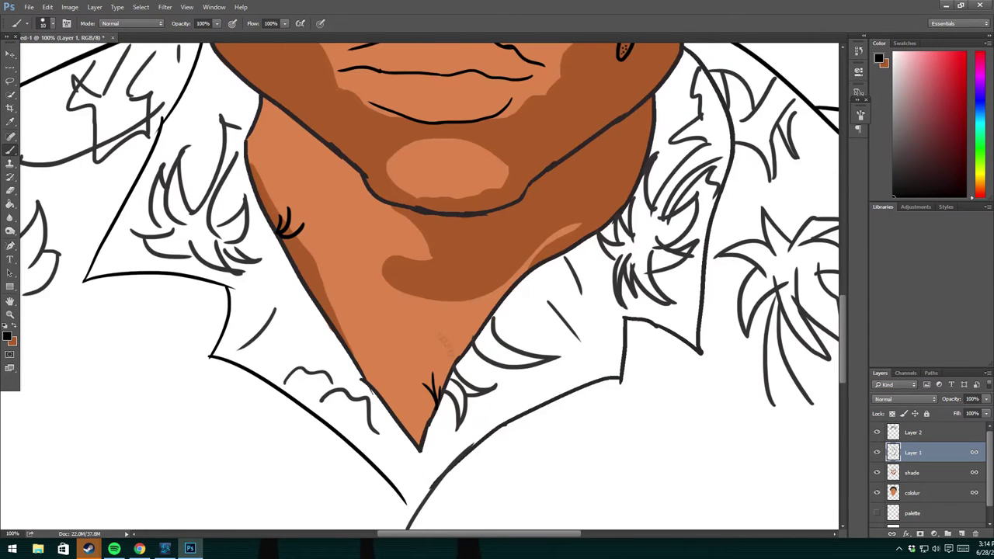
{"action": "left_click_drag", "start_coordinate": [404, 394], "coordinate": [407, 416]}
{"action": "left_click_drag", "start_coordinate": [398, 390], "coordinate": [407, 428]}
Add hair strokes down the right neck edge and a long line down the chin centre.
{"action": "left_click_drag", "start_coordinate": [575, 199], "coordinate": [586, 239]}
{"action": "left_click_drag", "start_coordinate": [592, 173], "coordinate": [587, 238]}
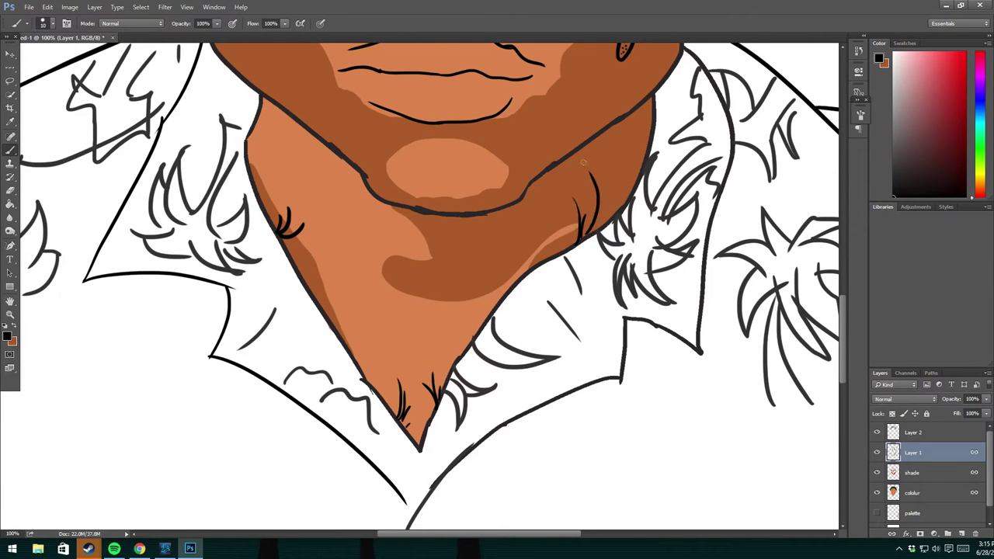
{"action": "left_click_drag", "start_coordinate": [611, 160], "coordinate": [598, 231]}
{"action": "key", "text": "ctrl+z"}
{"action": "left_click_drag", "start_coordinate": [601, 165], "coordinate": [608, 227]}
{"action": "left_click_drag", "start_coordinate": [641, 125], "coordinate": [631, 162]}
{"action": "left_click_drag", "start_coordinate": [472, 229], "coordinate": [451, 335]}
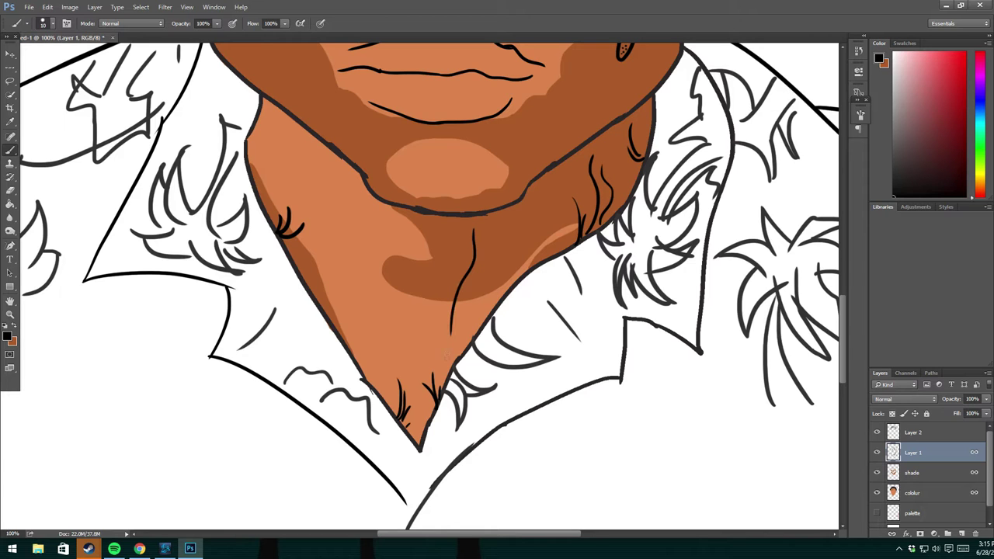
{"action": "key", "text": "ctrl+minus"}
{"action": "key", "text": "ctrl+minus"}
{"action": "key", "text": "ctrl+minus"}
{"action": "key", "text": "ctrl+minus"}
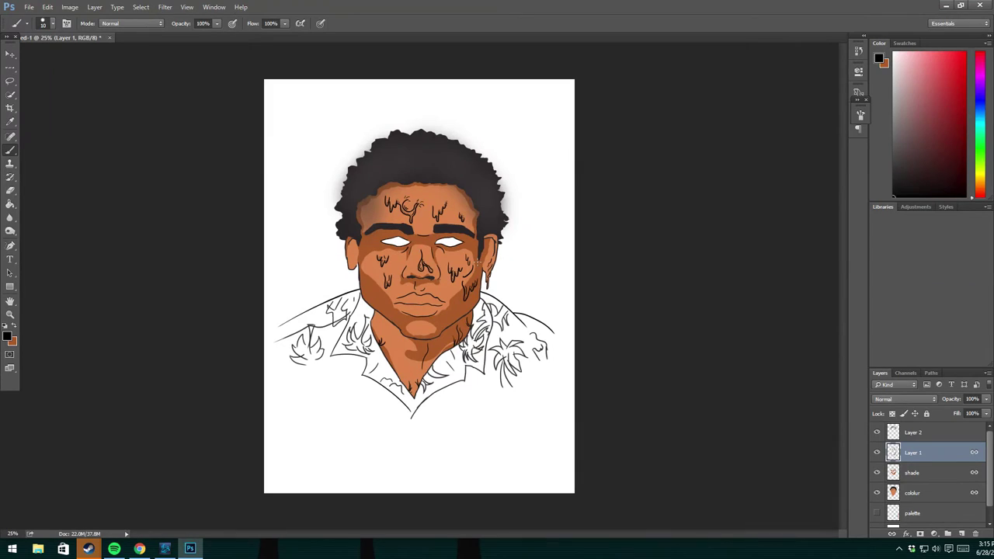
Erase the stray mark below the left shoulder, then undo the change.
{"action": "key", "text": "e"}
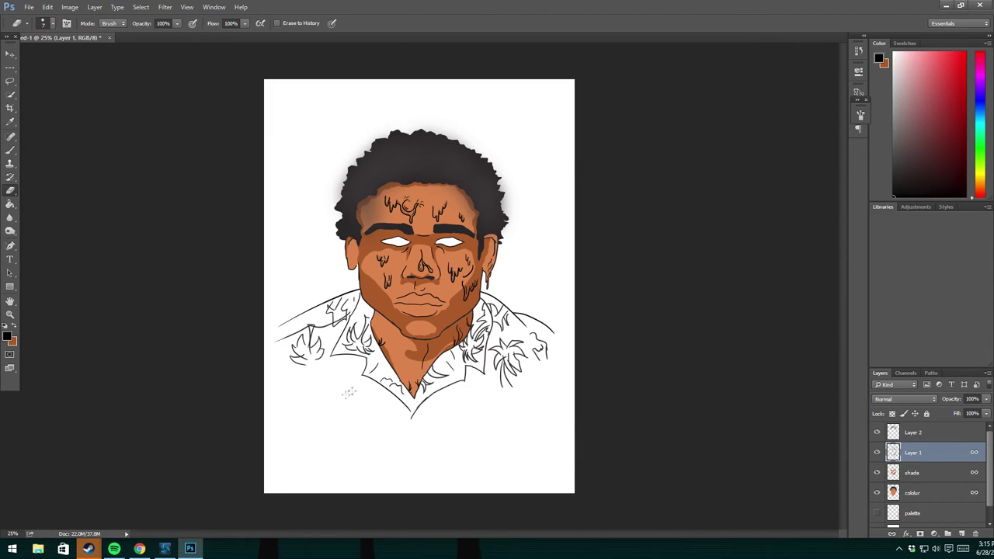
{"action": "left_click_drag", "start_coordinate": [280, 332], "coordinate": [274, 345]}
{"action": "key", "text": "b"}
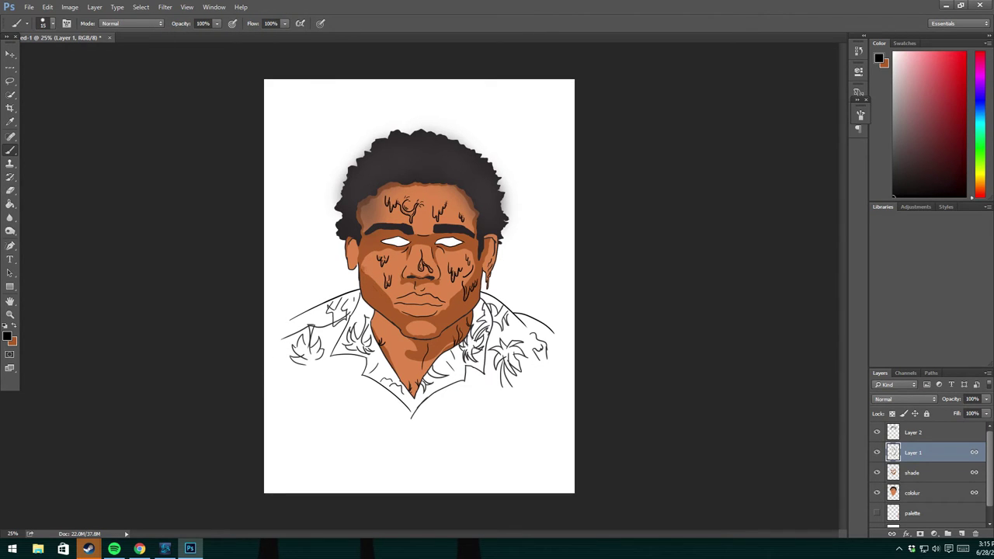
{"action": "key", "text": "ctrl+z"}
Erase a gap in the chin outline and brush drips hanging below the chin.
{"action": "key", "text": "ctrl+plus"}
{"action": "key", "text": "ctrl+plus"}
{"action": "key", "text": "ctrl+plus"}
{"action": "key", "text": "ctrl+plus"}
{"action": "key", "text": "e"}
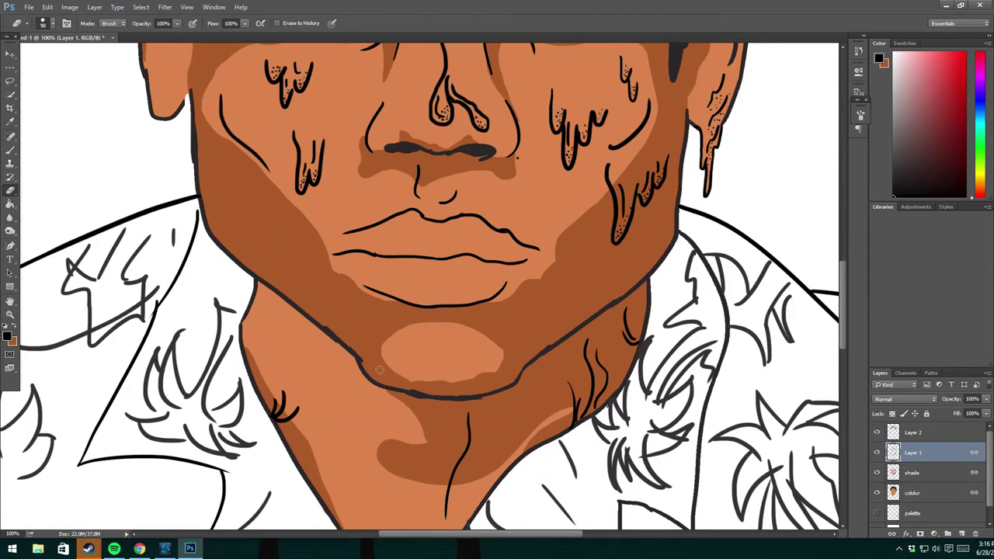
{"action": "mouse_move", "coordinate": [404, 394]}
{"action": "left_mouse_down"}
{"action": "mouse_move", "coordinate": [390, 393]}
{"action": "mouse_move", "coordinate": [400, 432]}
{"action": "left_mouse_up"}
{"action": "key", "text": "b"}
{"action": "key", "text": "ctrl+z"}
{"action": "left_click_drag", "start_coordinate": [397, 394], "coordinate": [401, 432]}
{"action": "left_click_drag", "start_coordinate": [408, 392], "coordinate": [408, 406]}
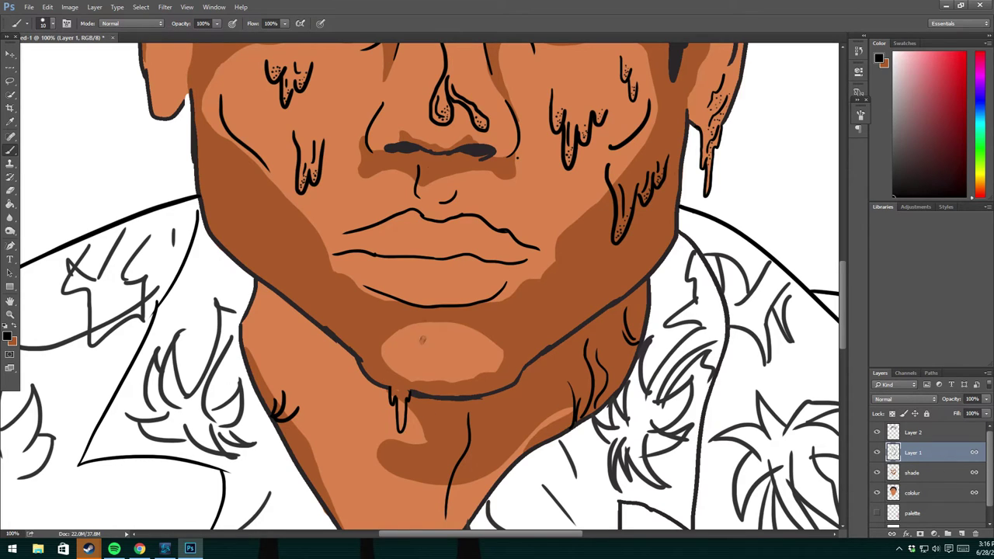
Sample the skin orange, make Layer 1 active and set the line colour to 272123.
{"action": "key", "text": "e"}
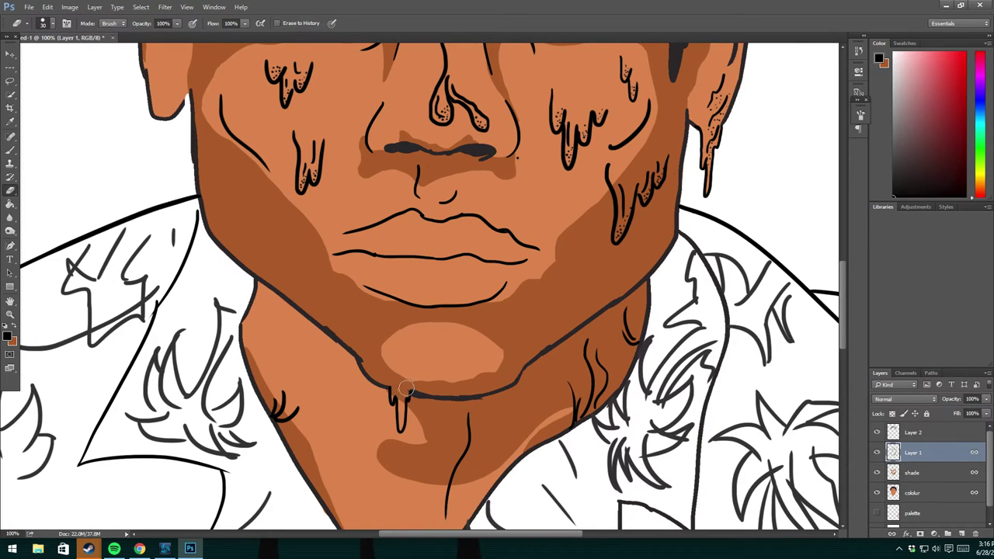
{"action": "key", "text": "alt+bracketleft"}
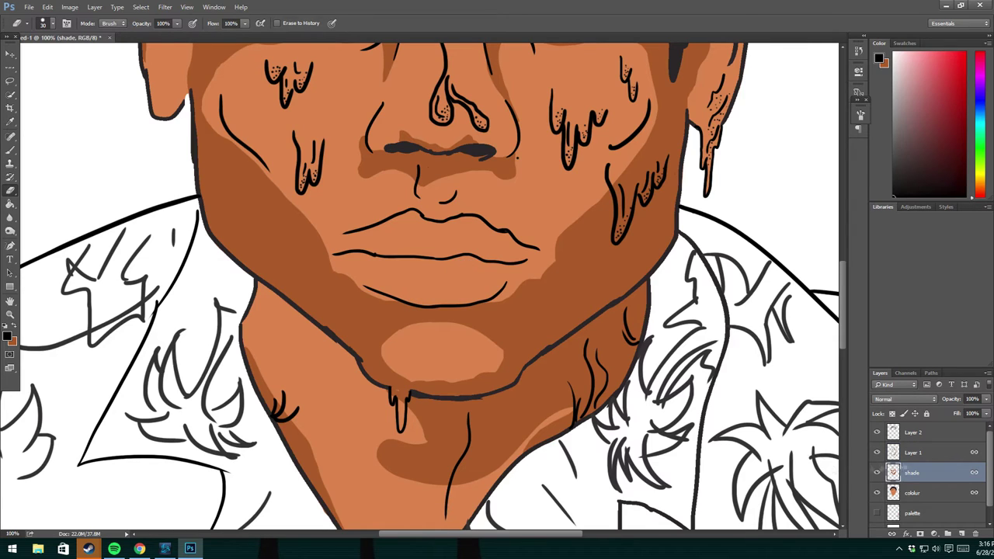
{"action": "key", "text": "b"}
{"action": "left_click", "coordinate": [373, 347], "text": "alt"}
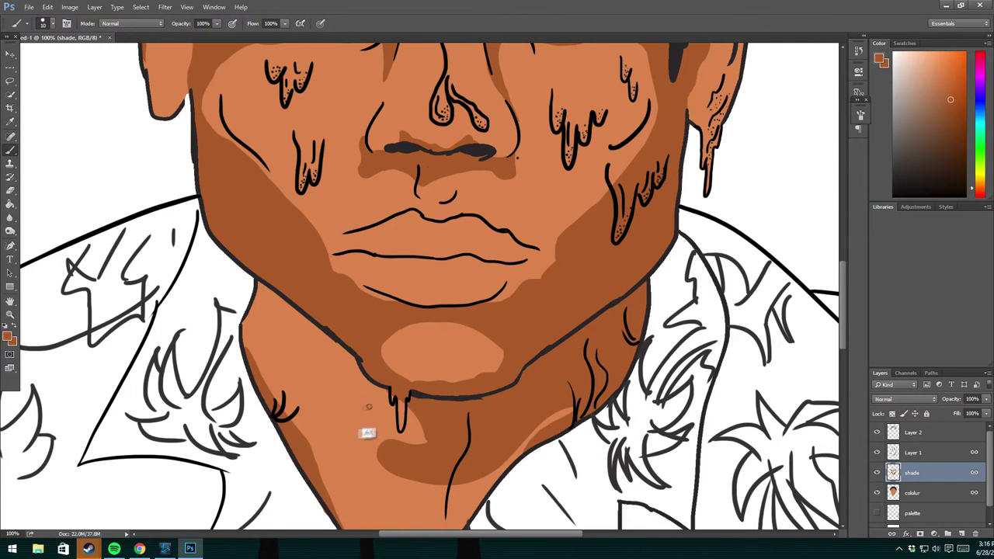
{"action": "key", "text": "alt+bracketleft"}
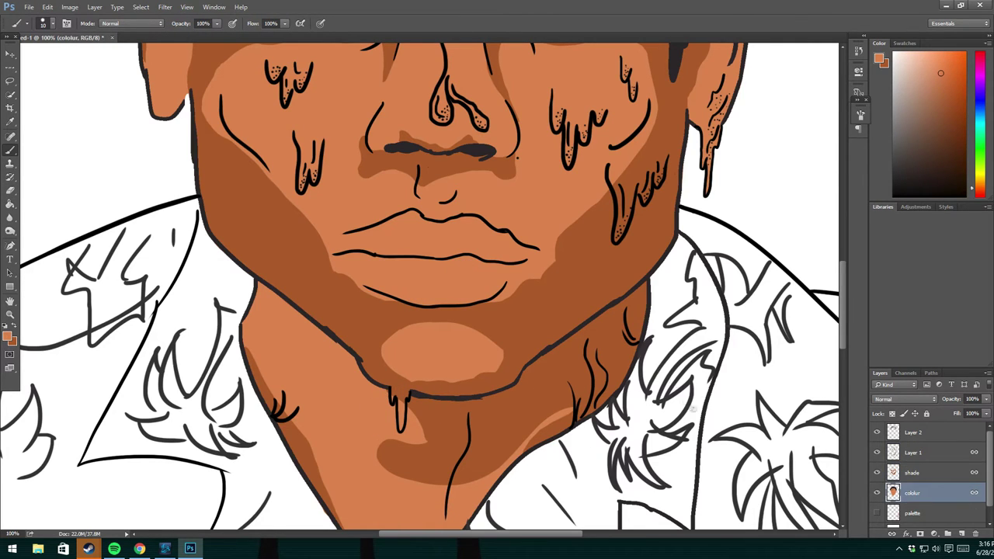
{"action": "left_click", "coordinate": [914, 452]}
{"action": "left_click", "coordinate": [9, 335]}
{"action": "left_click", "coordinate": [412, 409]}
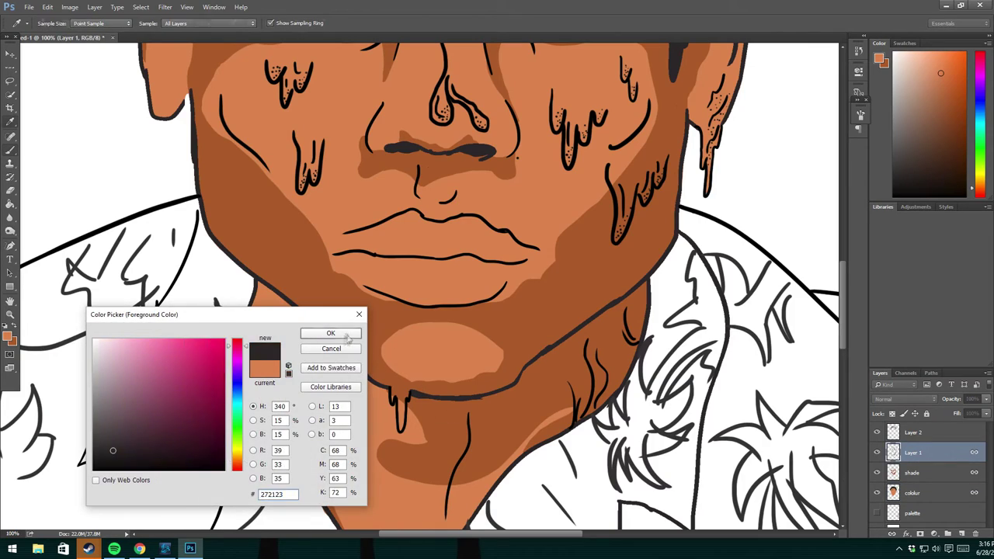
{"action": "left_click", "coordinate": [348, 339]}
Return to the brush and set the paint colour to near-black.
{"action": "key", "text": "g"}
{"action": "key", "text": "ctrl+0"}
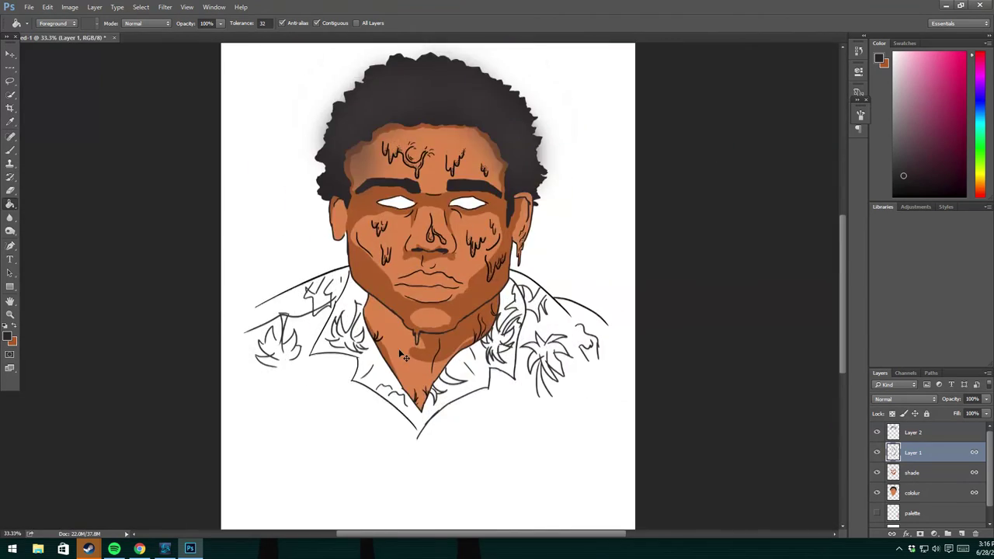
{"action": "key", "text": "ctrl+1"}
{"action": "key", "text": "b"}
{"action": "key", "text": "alt+bracketleft"}
{"action": "left_click", "coordinate": [411, 444], "text": "alt"}
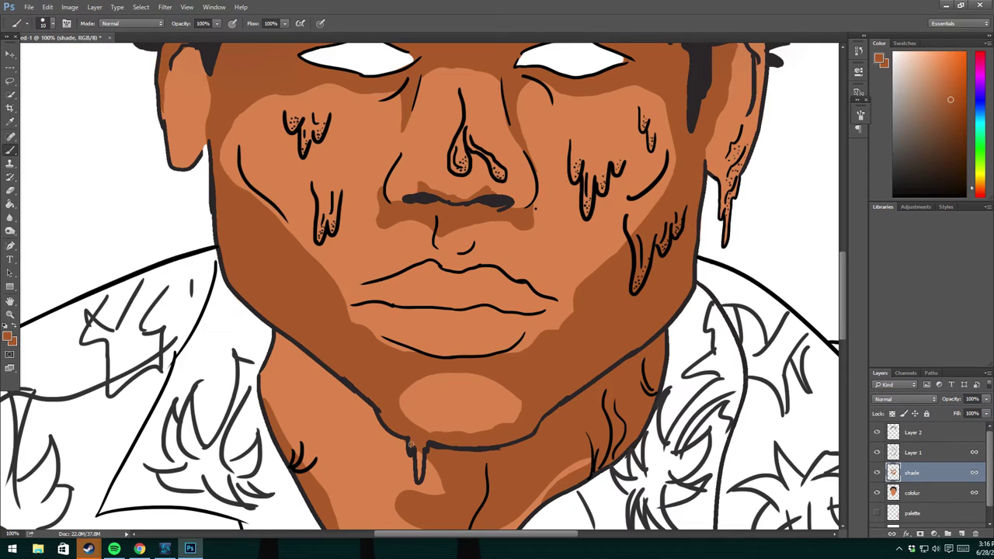
{"action": "left_click", "coordinate": [9, 336]}
{"action": "left_click", "coordinate": [328, 333]}
Add short hair strokes on the chin's left edge, a wavy left-jaw hairline and a chin drip.
{"action": "left_click_drag", "start_coordinate": [409, 428], "coordinate": [398, 412]}
{"action": "left_click_drag", "start_coordinate": [332, 312], "coordinate": [387, 376]}
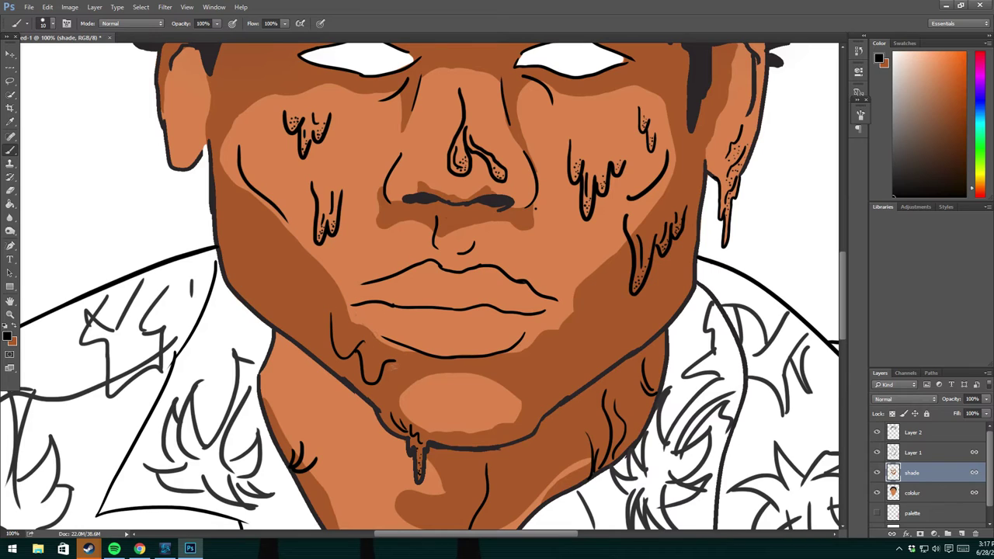
{"action": "left_click_drag", "start_coordinate": [404, 364], "coordinate": [391, 384]}
{"action": "mouse_move", "coordinate": [295, 284]}
{"action": "left_mouse_down"}
{"action": "mouse_move", "coordinate": [299, 334]}
{"action": "mouse_move", "coordinate": [339, 316]}
{"action": "mouse_move", "coordinate": [393, 377]}
{"action": "left_mouse_up"}
{"action": "key", "text": "ctrl+z"}
On Layer 1, paint short left-jaw hair strokes and a curved jaw line up the cheek.
{"action": "key", "text": "e"}
{"action": "key", "text": "alt+bracketright"}
{"action": "key", "text": "b"}
{"action": "mouse_move", "coordinate": [318, 318]}
{"action": "left_mouse_down"}
{"action": "mouse_move", "coordinate": [342, 353]}
{"action": "mouse_move", "coordinate": [387, 372]}
{"action": "left_mouse_up"}
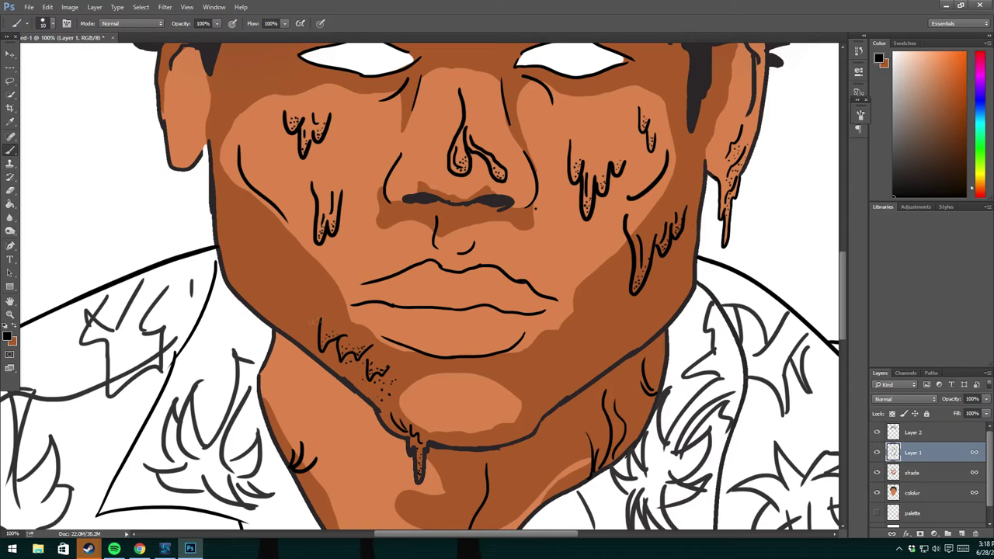
{"action": "left_click_drag", "start_coordinate": [319, 317], "coordinate": [281, 272]}
{"action": "key", "text": "ctrl+minus"}
{"action": "key", "text": "ctrl+minus"}
{"action": "key", "text": "ctrl+minus"}
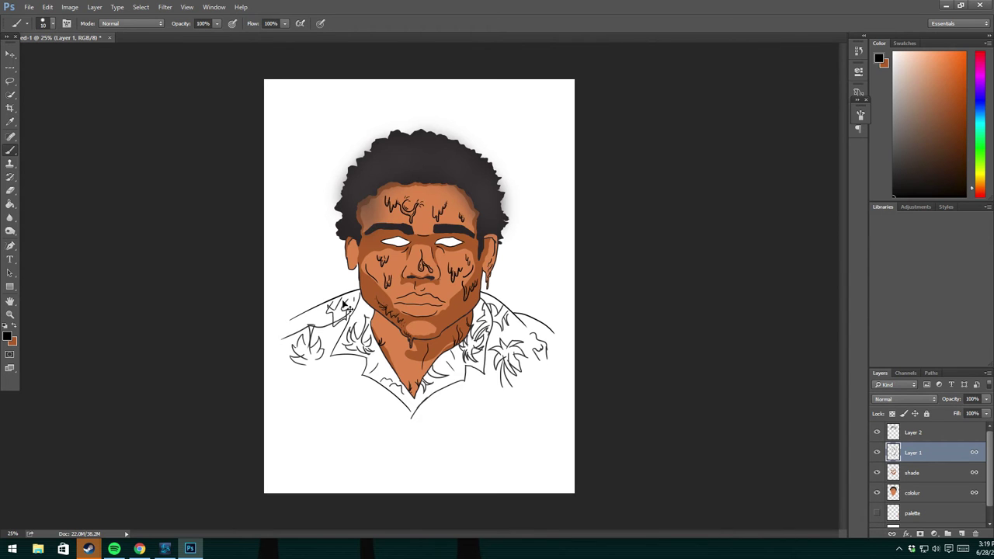
Erase the old line under the left eye and redraw its lower outline.
{"action": "key", "text": "ctrl+1"}
{"action": "scroll", "coordinate": [501, 260], "scroll_direction": "up", "scroll_amount": 2}
{"action": "key", "text": "e"}
{"action": "key", "text": "b"}
{"action": "scroll", "coordinate": [505, 322], "scroll_direction": "up", "scroll_amount": 1}
{"action": "key", "text": "e"}
{"action": "mouse_move", "coordinate": [346, 203]}
{"action": "left_mouse_down"}
{"action": "mouse_move", "coordinate": [351, 216]}
{"action": "mouse_move", "coordinate": [375, 204]}
{"action": "mouse_move", "coordinate": [287, 196]}
{"action": "left_mouse_up"}
{"action": "key", "text": "b"}
{"action": "left_click_drag", "start_coordinate": [372, 199], "coordinate": [278, 190]}
{"action": "key", "text": "ctrl+z"}
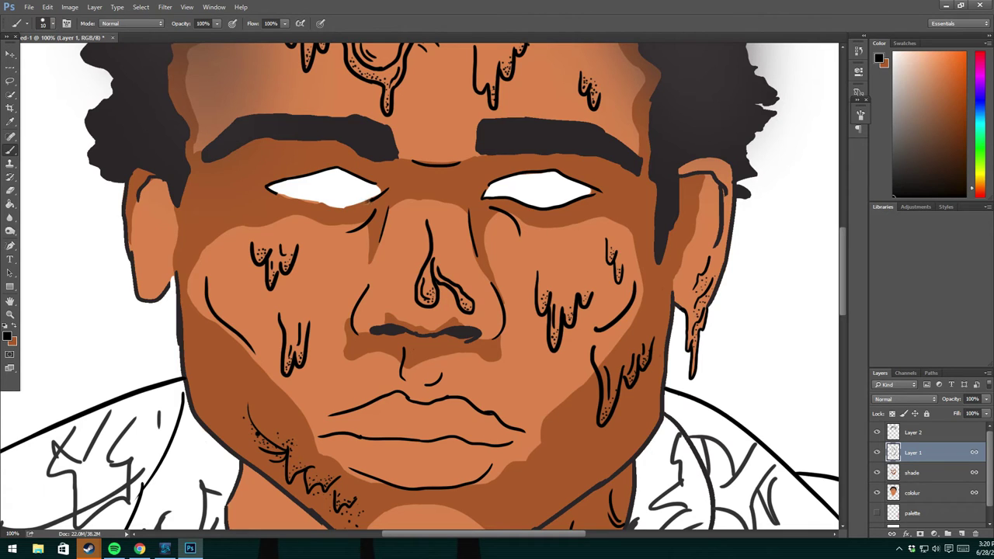
{"action": "left_click_drag", "start_coordinate": [375, 201], "coordinate": [271, 191]}
Retry the left under-eye stroke until it spans the full eye width.
{"action": "key", "text": "ctrl+0"}
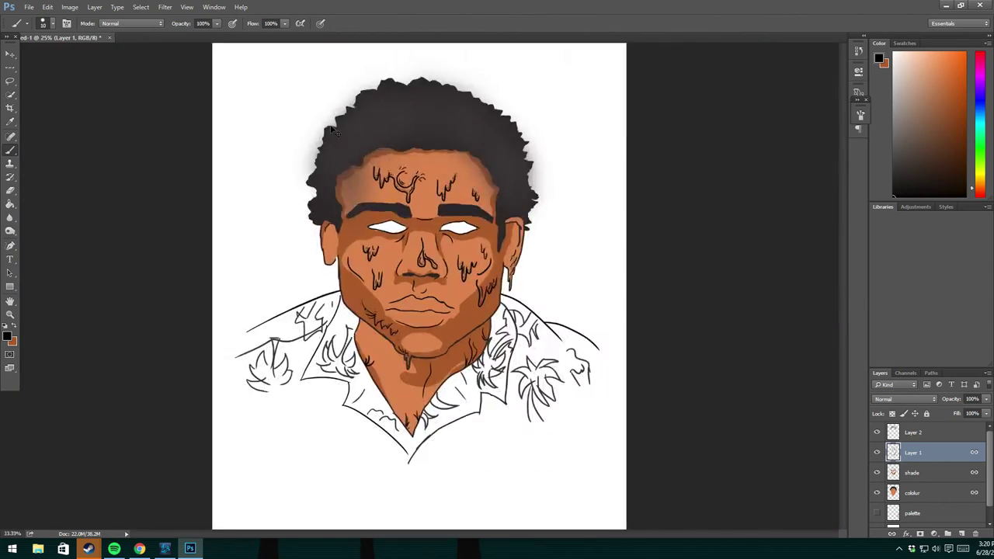
{"action": "key", "text": "ctrl+1"}
{"action": "key", "text": "ctrl+z"}
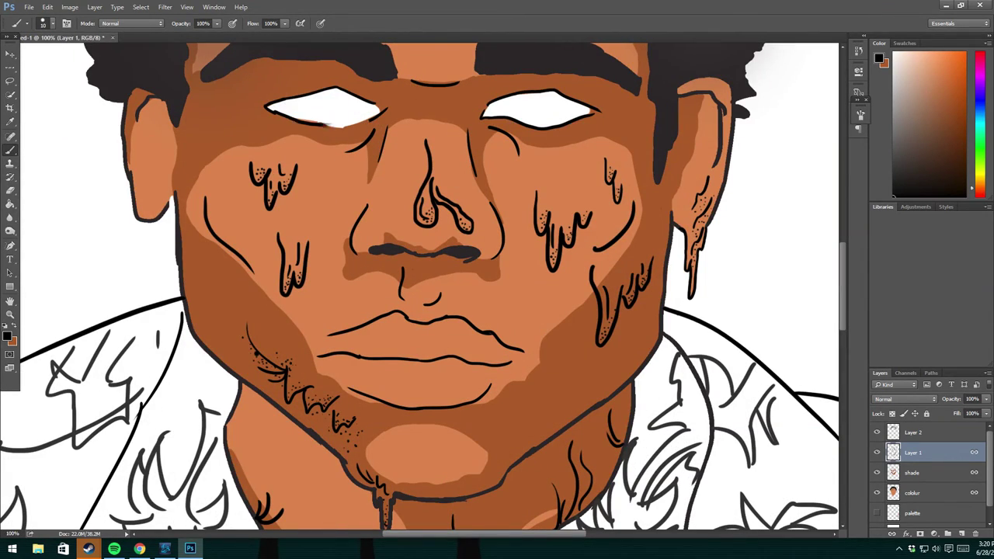
{"action": "left_click_drag", "start_coordinate": [377, 115], "coordinate": [278, 124]}
{"action": "key", "text": "ctrl+z"}
{"action": "key", "text": "ctrl+z"}
{"action": "key", "text": "ctrl+z"}
{"action": "left_click_drag", "start_coordinate": [378, 113], "coordinate": [267, 118]}
{"action": "key", "text": "ctrl+z"}
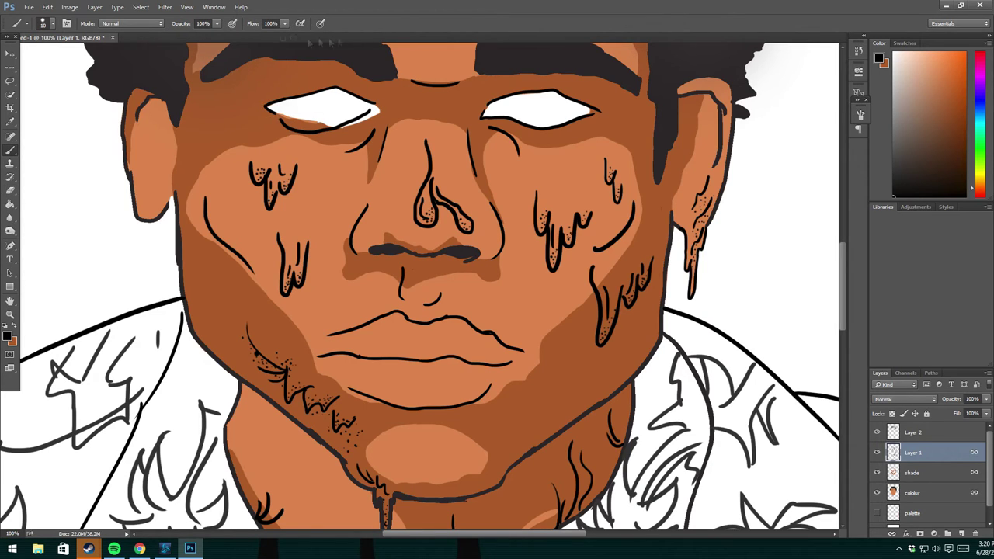
Erase the old line under the right eye and draw a new lower outline.
{"action": "key", "text": "e"}
{"action": "left_click_drag", "start_coordinate": [501, 119], "coordinate": [605, 126]}
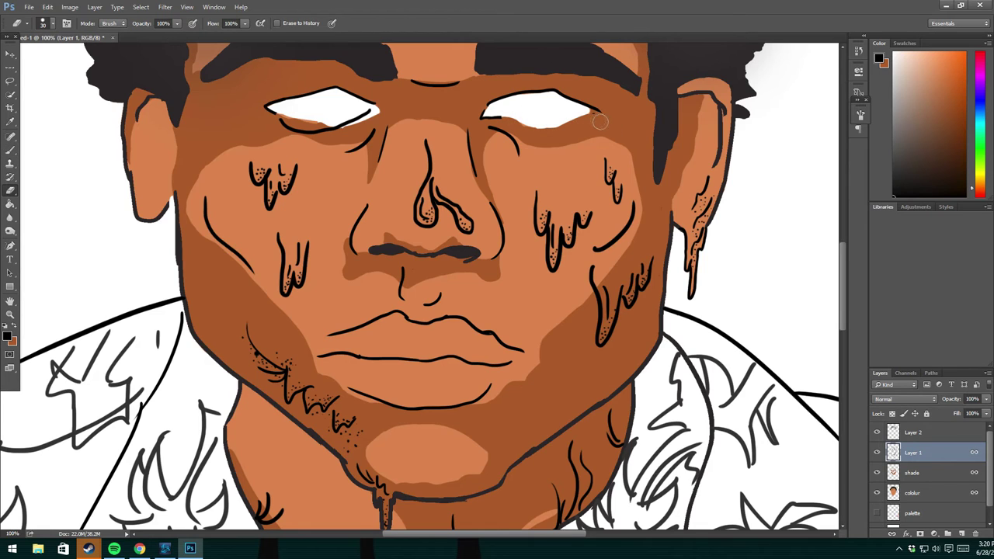
{"action": "key", "text": "b"}
{"action": "key", "text": "e"}
{"action": "key", "text": "b"}
{"action": "mouse_move", "coordinate": [485, 115]}
{"action": "left_mouse_down"}
{"action": "mouse_move", "coordinate": [553, 138]}
{"action": "mouse_move", "coordinate": [602, 108]}
{"action": "left_mouse_up"}
{"action": "key", "text": "e"}
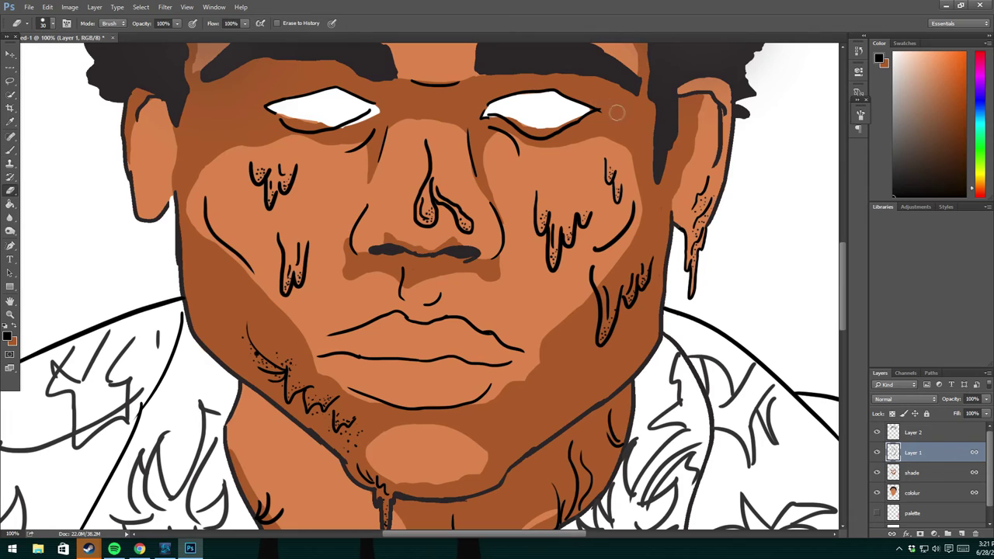
{"action": "key", "text": "b"}
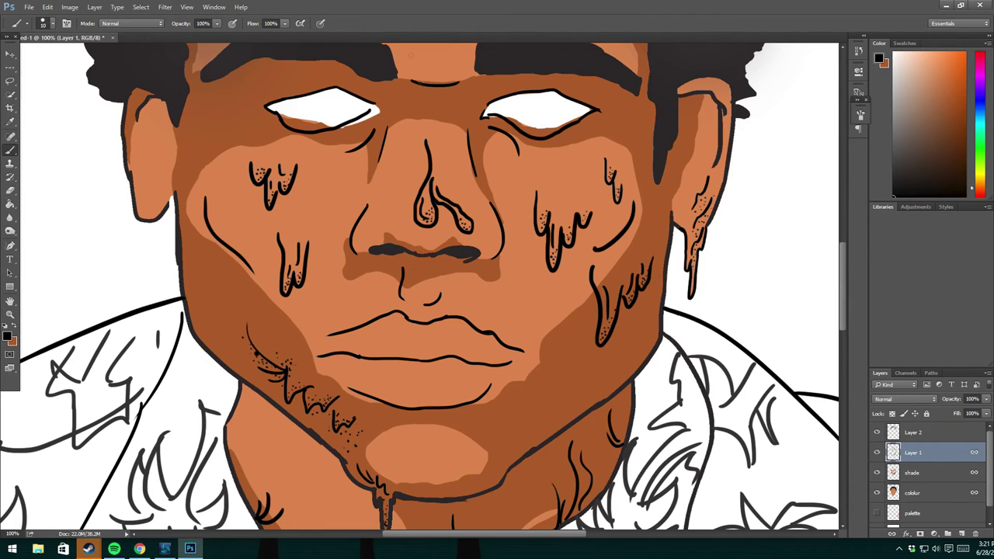
{"action": "key", "text": "e"}
{"action": "scroll", "coordinate": [460, 101], "scroll_direction": "up", "scroll_amount": 2}
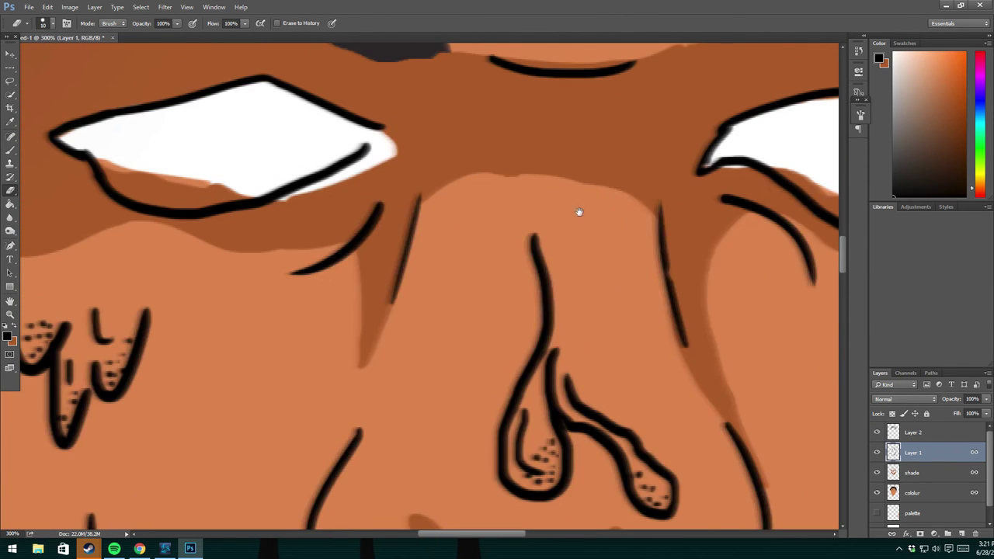
Erase the dark shade under both eyes and paint white beneath their lower lids.
{"action": "left_click_drag", "start_coordinate": [412, 195], "coordinate": [583, 210]}
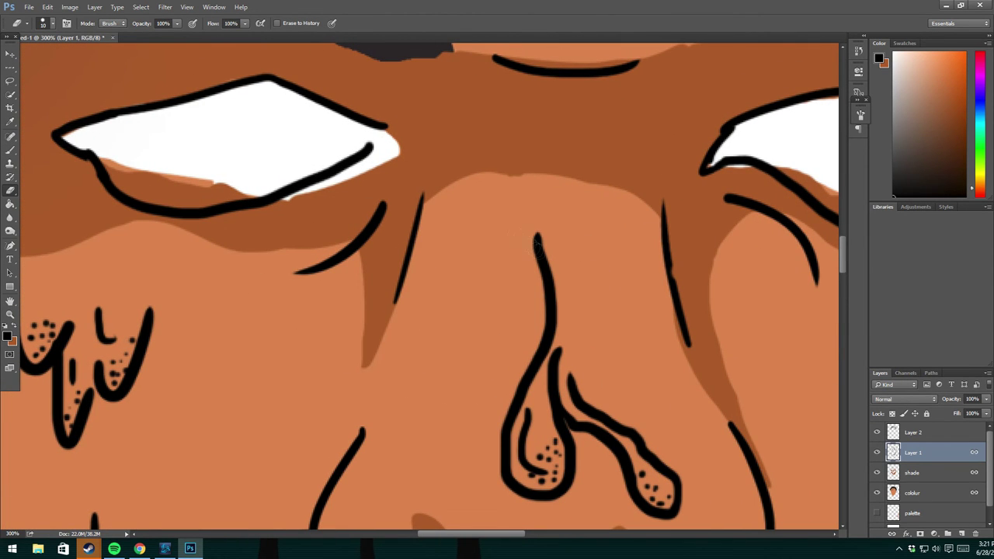
{"action": "left_click", "coordinate": [917, 474]}
{"action": "left_click_drag", "start_coordinate": [115, 170], "coordinate": [208, 177]}
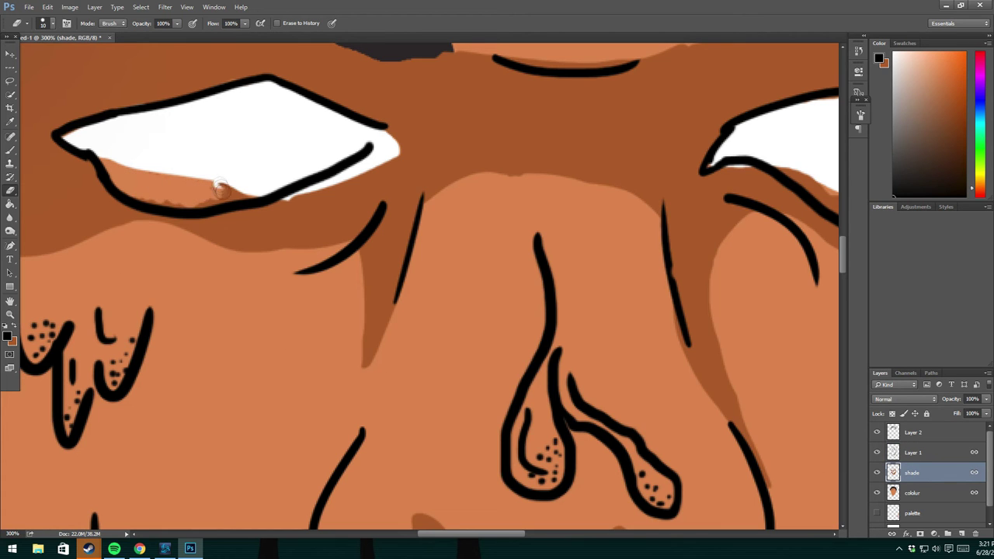
{"action": "mouse_move", "coordinate": [769, 159]}
{"action": "left_mouse_down"}
{"action": "mouse_move", "coordinate": [538, 128]}
{"action": "mouse_move", "coordinate": [633, 172]}
{"action": "mouse_move", "coordinate": [703, 172]}
{"action": "mouse_move", "coordinate": [780, 128]}
{"action": "mouse_move", "coordinate": [777, 108]}
{"action": "left_mouse_up"}
{"action": "key", "text": "alt+bracketleft"}
{"action": "mouse_move", "coordinate": [734, 161]}
{"action": "left_mouse_down"}
{"action": "mouse_move", "coordinate": [666, 160]}
{"action": "mouse_move", "coordinate": [641, 183]}
{"action": "mouse_move", "coordinate": [676, 172]}
{"action": "mouse_move", "coordinate": [560, 139]}
{"action": "mouse_move", "coordinate": [621, 167]}
{"action": "left_mouse_up"}
{"action": "left_click_drag", "start_coordinate": [668, 188], "coordinate": [823, 219]}
{"action": "mouse_move", "coordinate": [78, 187]}
{"action": "left_mouse_down"}
{"action": "mouse_move", "coordinate": [46, 165]}
{"action": "mouse_move", "coordinate": [78, 195]}
{"action": "mouse_move", "coordinate": [56, 158]}
{"action": "mouse_move", "coordinate": [132, 187]}
{"action": "mouse_move", "coordinate": [190, 183]}
{"action": "mouse_move", "coordinate": [404, 252]}
{"action": "left_mouse_up"}
On the shade layer, paint orange-brown along the eye's lower outline, covering the white corner tip.
{"action": "key", "text": "alt+bracketright"}
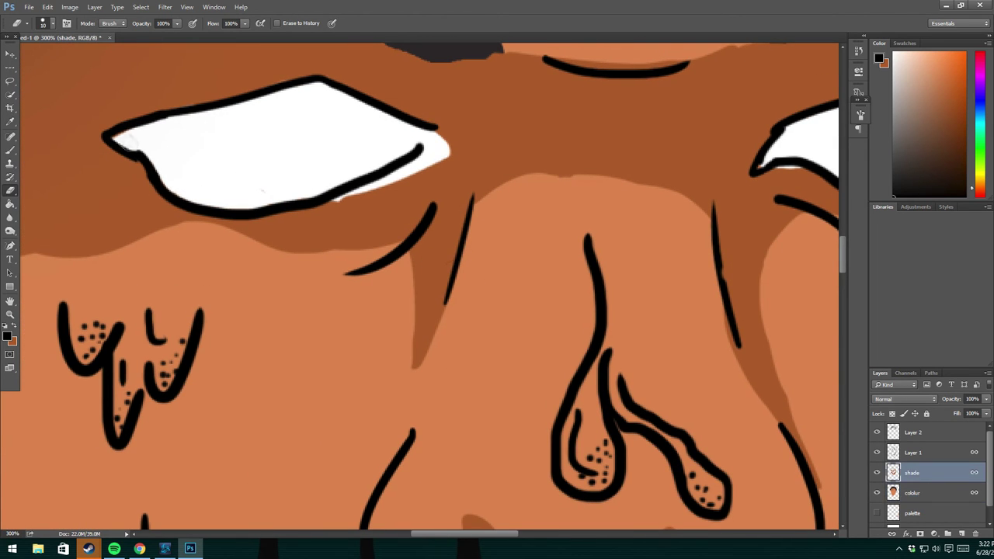
{"action": "key", "text": "b"}
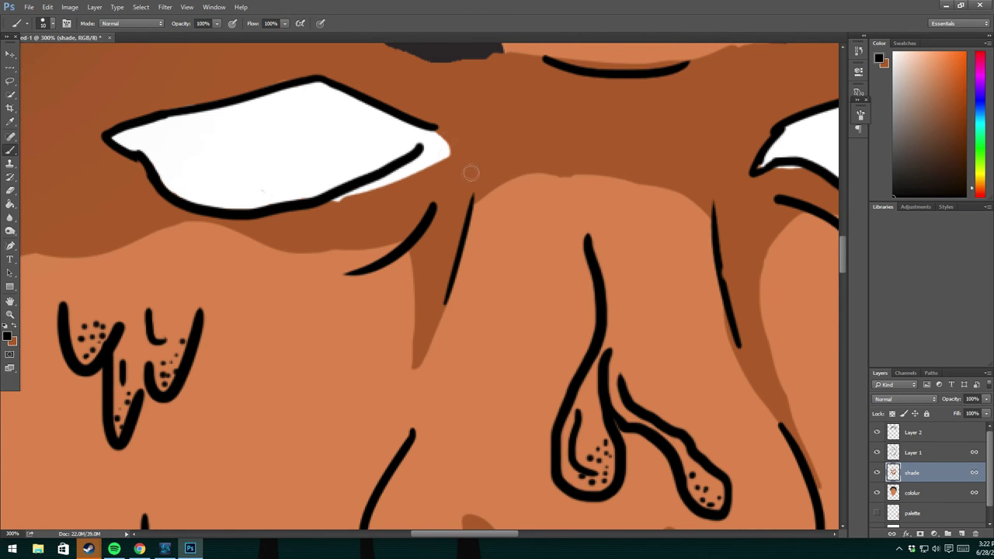
{"action": "left_click", "coordinate": [472, 202], "text": "alt"}
{"action": "left_click_drag", "start_coordinate": [334, 200], "coordinate": [441, 144]}
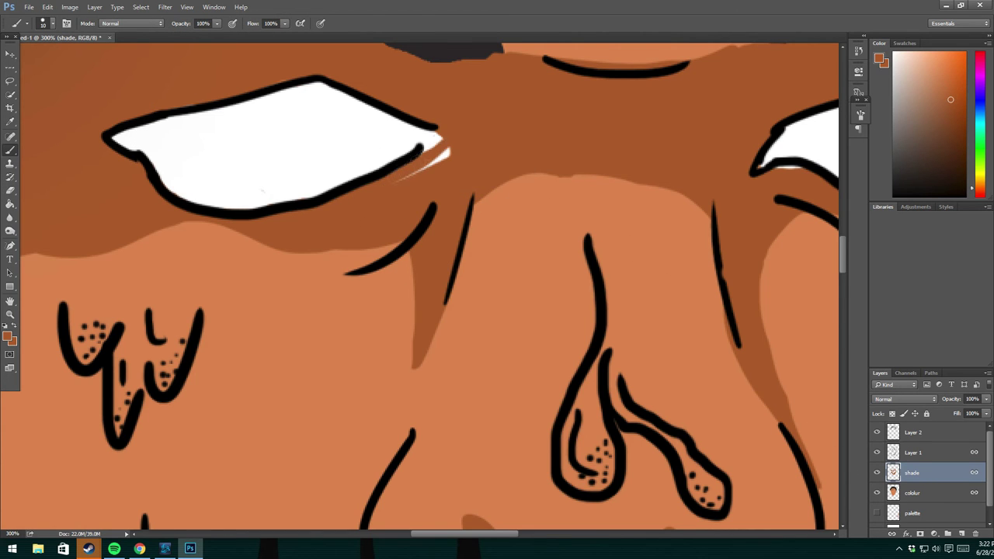
{"action": "left_click_drag", "start_coordinate": [684, 218], "coordinate": [488, 215]}
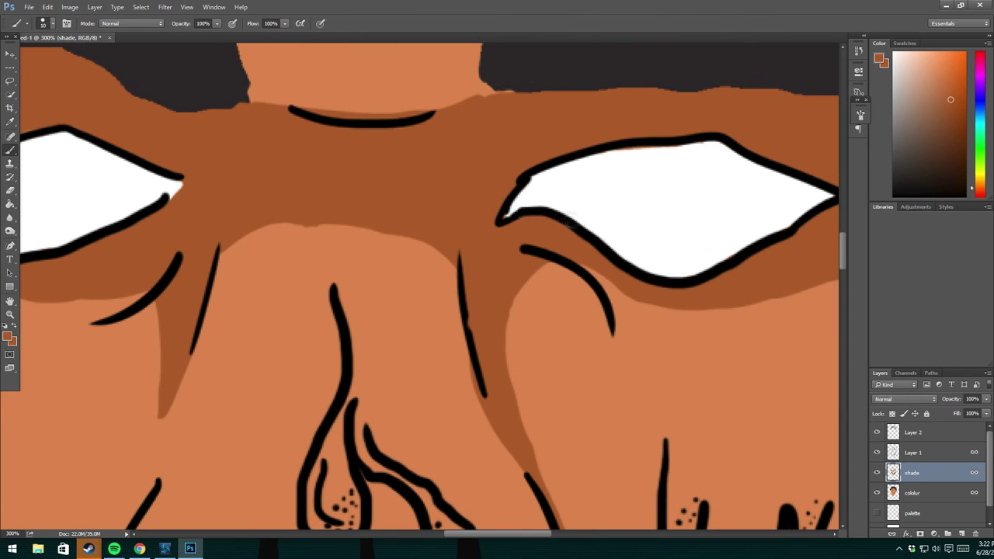
Make Layer 1 the active line-art layer with black as the brush colour.
{"action": "key", "text": "e"}
{"action": "key", "text": "alt+bracketleft"}
{"action": "key", "text": "b"}
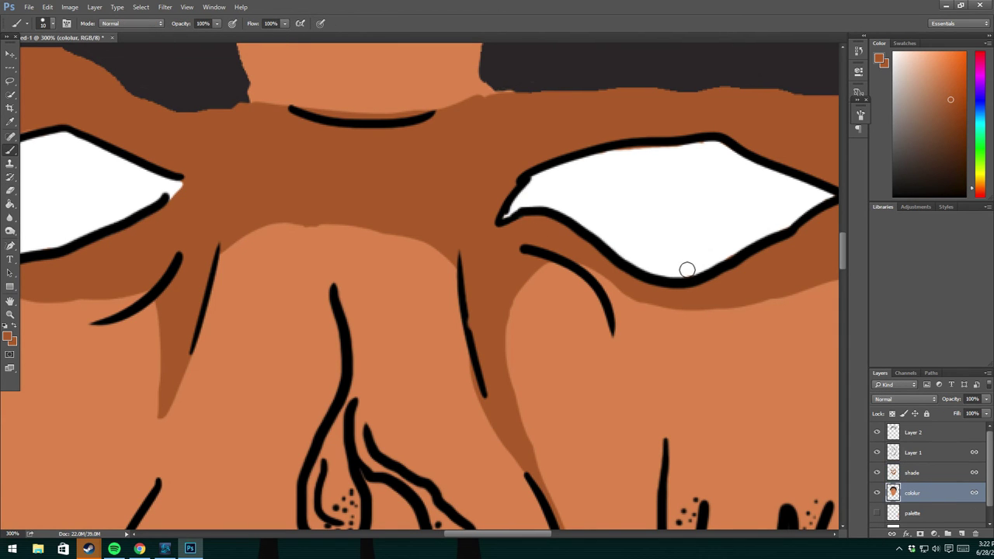
{"action": "key", "text": "alt+bracketright"}
{"action": "key", "text": "alt+bracketright"}
{"action": "left_click", "coordinate": [8, 336]}
{"action": "left_click", "coordinate": [93, 470]}
{"action": "left_click", "coordinate": [305, 336]}
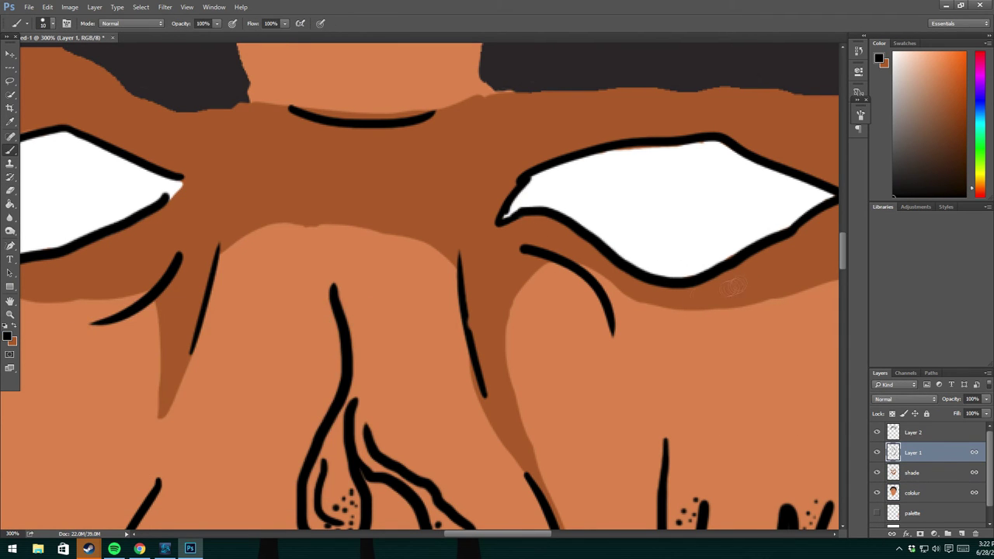
Draw black curved crease lines under the right and left eyes, undoing misplaced strokes.
{"action": "mouse_move", "coordinate": [736, 309]}
{"action": "left_mouse_down"}
{"action": "mouse_move", "coordinate": [595, 177]}
{"action": "mouse_move", "coordinate": [547, 201]}
{"action": "left_mouse_up"}
{"action": "key", "text": "ctrl+z"}
{"action": "left_click_drag", "start_coordinate": [598, 163], "coordinate": [528, 186]}
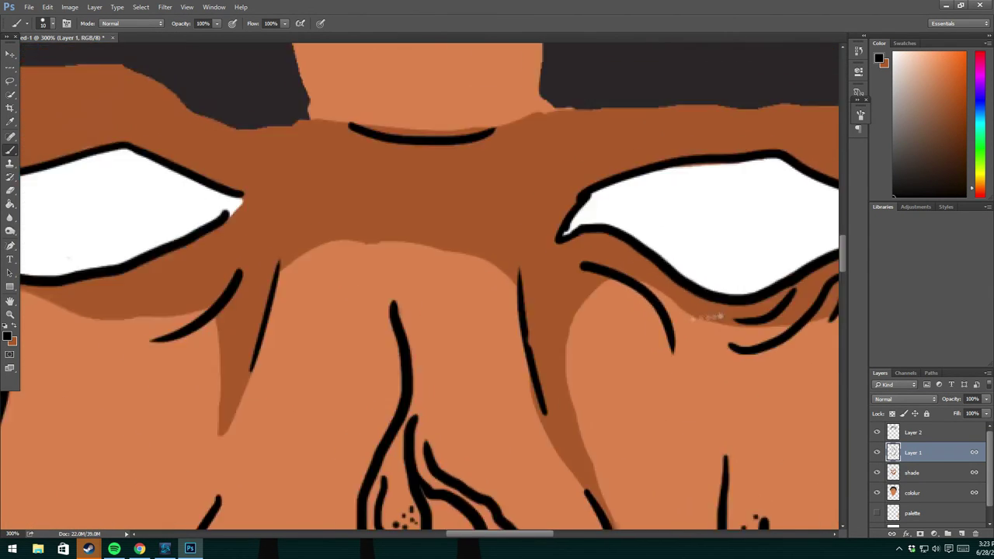
{"action": "left_click_drag", "start_coordinate": [70, 271], "coordinate": [536, 344]}
{"action": "left_click_drag", "start_coordinate": [193, 200], "coordinate": [322, 281]}
{"action": "key", "text": "ctrl+z"}
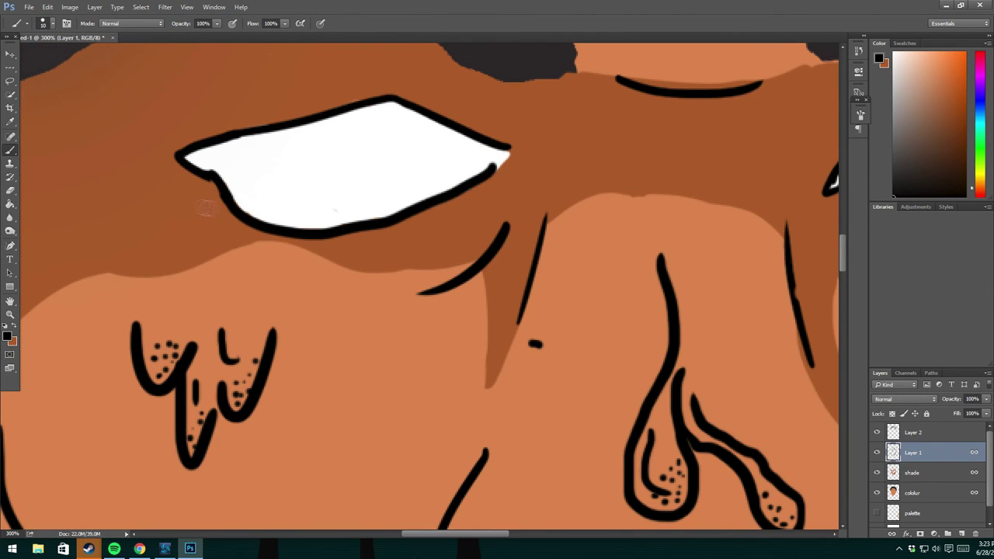
{"action": "left_click_drag", "start_coordinate": [193, 200], "coordinate": [365, 265]}
{"action": "mouse_move", "coordinate": [284, 245]}
{"action": "left_mouse_down"}
{"action": "mouse_move", "coordinate": [330, 259]}
{"action": "mouse_move", "coordinate": [371, 237]}
{"action": "left_mouse_up"}
{"action": "key", "text": "ctrl+z"}
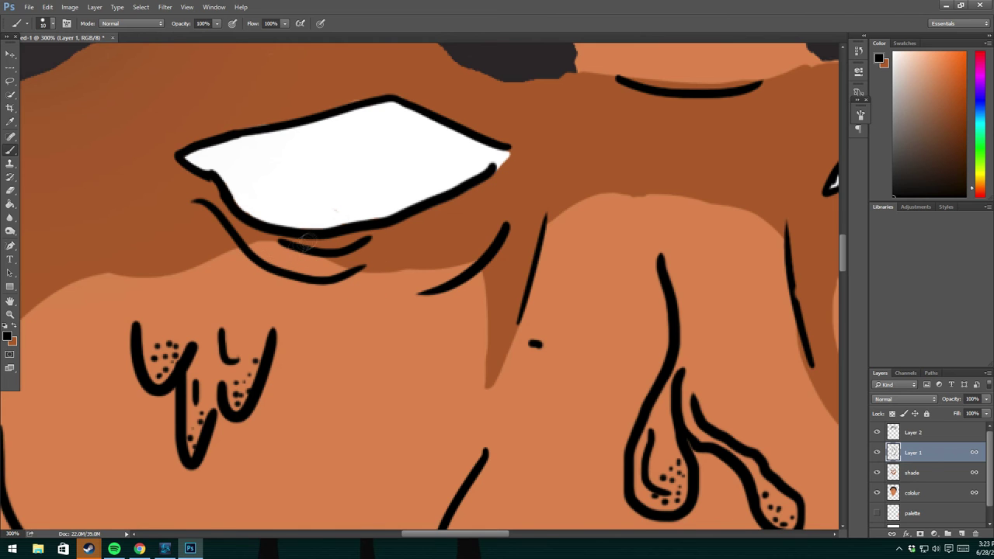
{"action": "left_click_drag", "start_coordinate": [203, 225], "coordinate": [245, 275]}
{"action": "left_click_drag", "start_coordinate": [314, 302], "coordinate": [395, 283]}
{"action": "scroll", "coordinate": [484, 222], "scroll_direction": "down", "scroll_amount": 3}
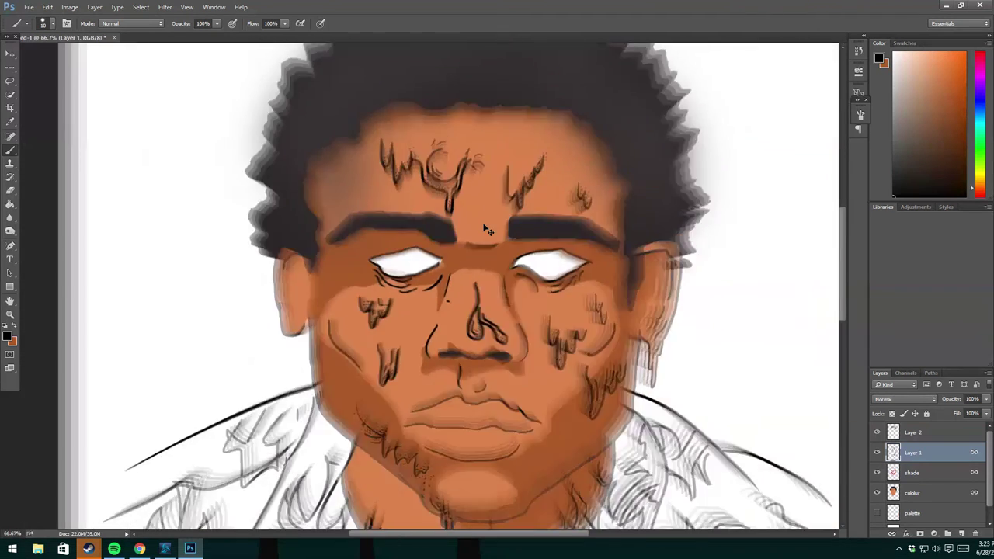
Pick skin orange on the shade layer and black on Layer 1, then reselect the shade layer.
{"action": "scroll", "coordinate": [634, 362], "scroll_direction": "down", "scroll_amount": 2}
{"action": "scroll", "coordinate": [633, 362], "scroll_direction": "down", "scroll_amount": 1}
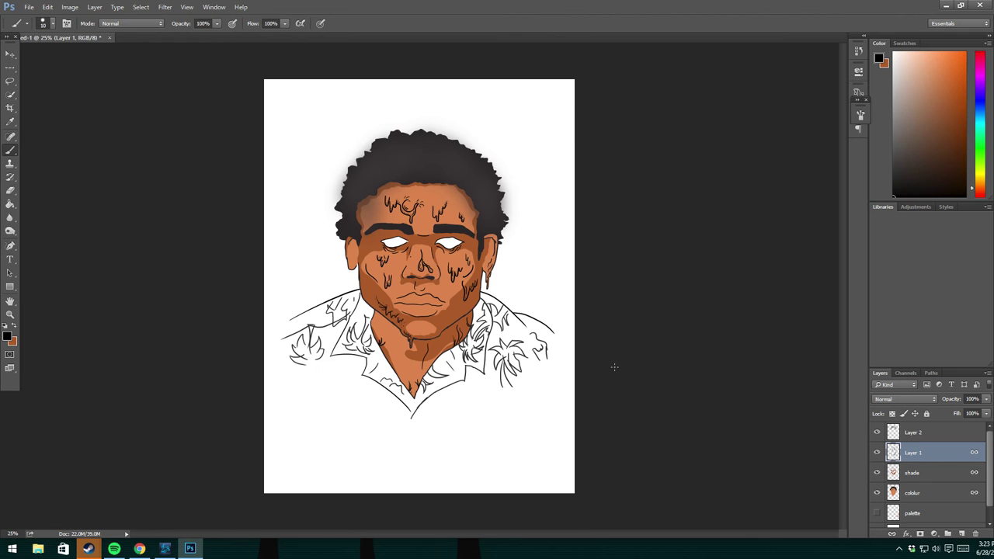
{"action": "key", "text": "ctrl+plus"}
{"action": "key", "text": "ctrl+plus"}
{"action": "key", "text": "ctrl+plus"}
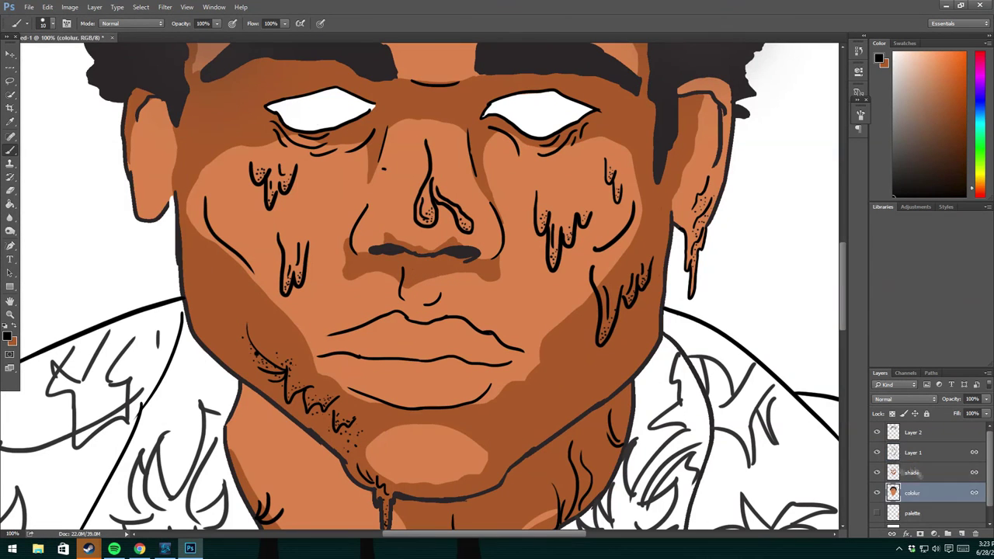
{"action": "left_click", "coordinate": [913, 473]}
{"action": "left_click", "coordinate": [383, 168], "text": "alt"}
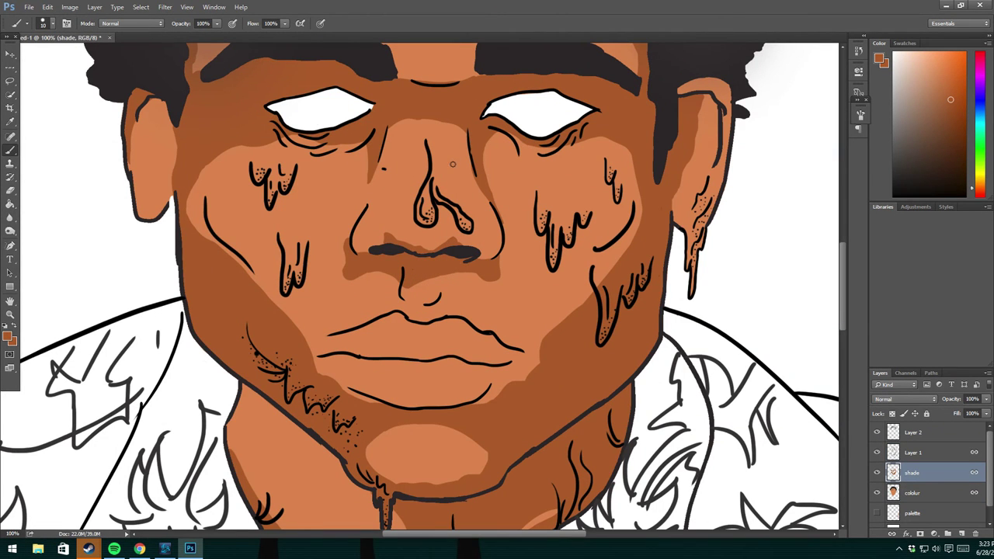
{"action": "left_click", "coordinate": [913, 452]}
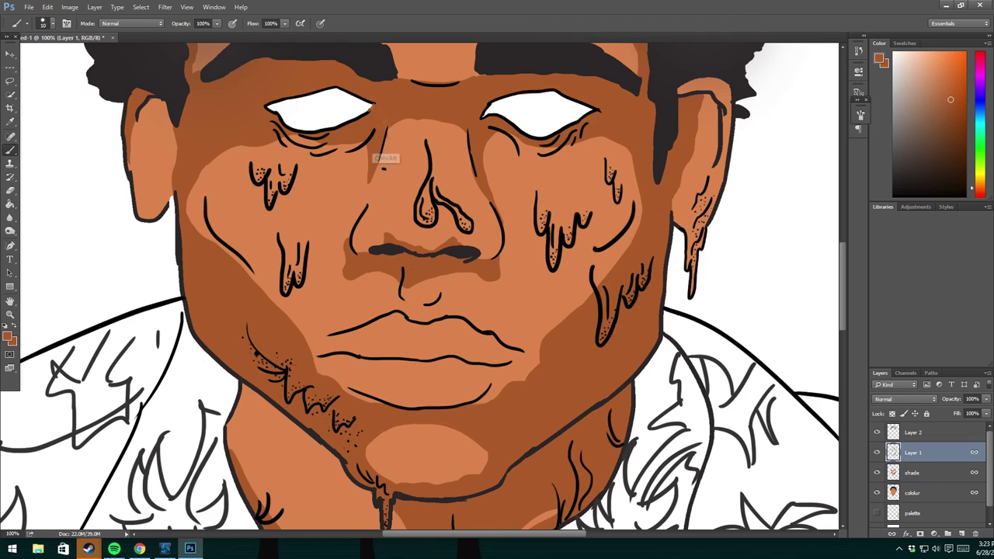
{"action": "left_click", "coordinate": [352, 122], "text": "alt"}
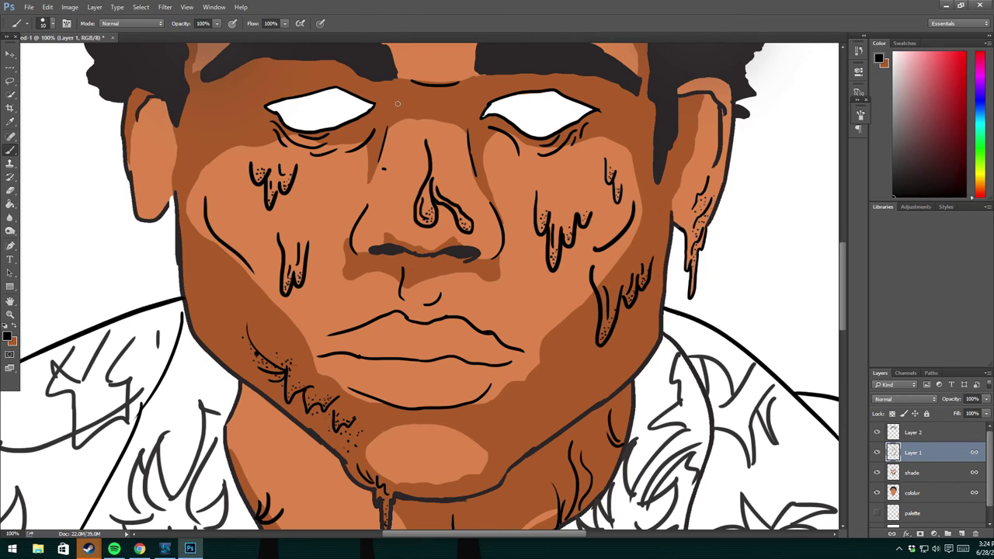
{"action": "key", "text": "e"}
{"action": "left_click", "coordinate": [895, 476]}
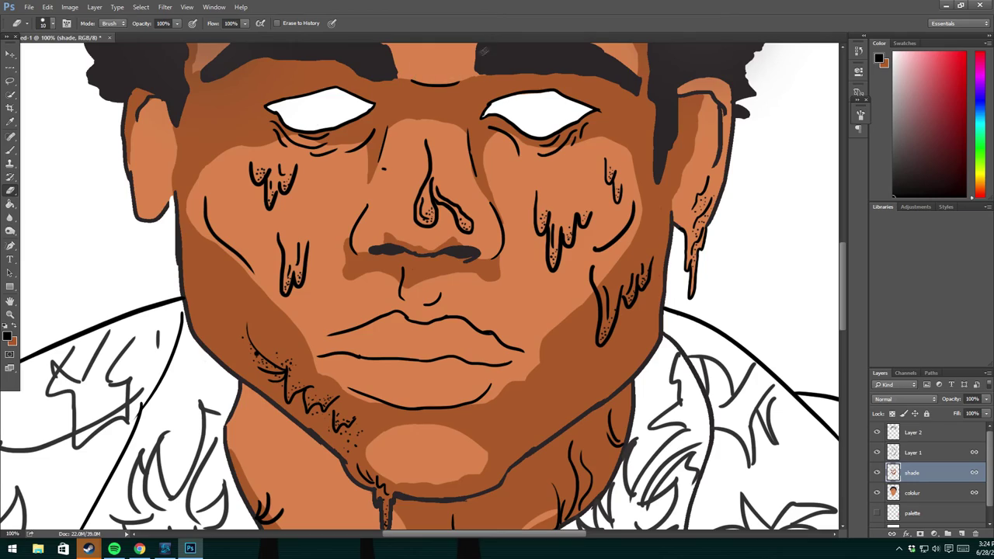
Sample the brown shade from the chin with the Brush and zoom in on the lips.
{"action": "key", "text": "ctrl+0"}
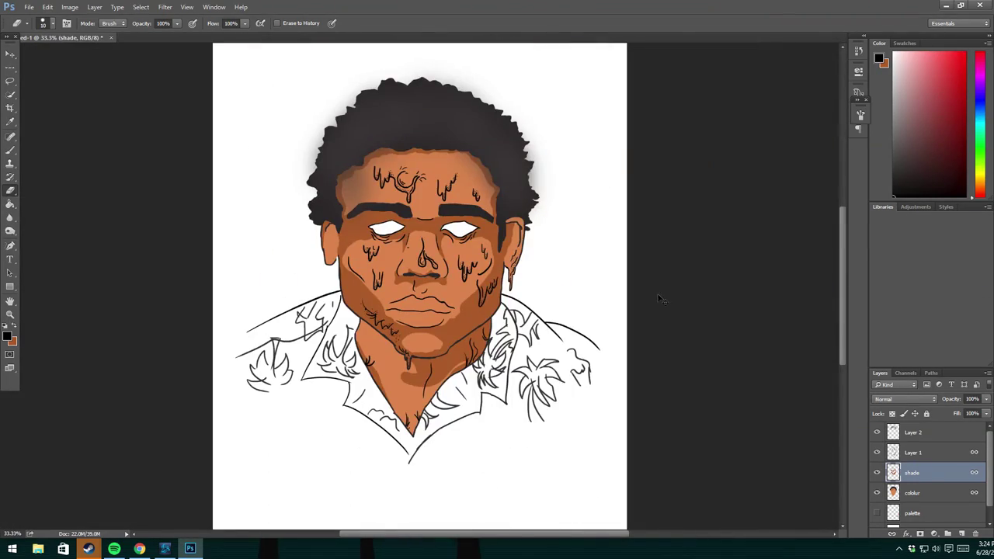
{"action": "key", "text": "ctrl+plus"}
{"action": "key", "text": "ctrl+plus"}
{"action": "scroll", "coordinate": [497, 404], "scroll_direction": "down", "scroll_amount": 3}
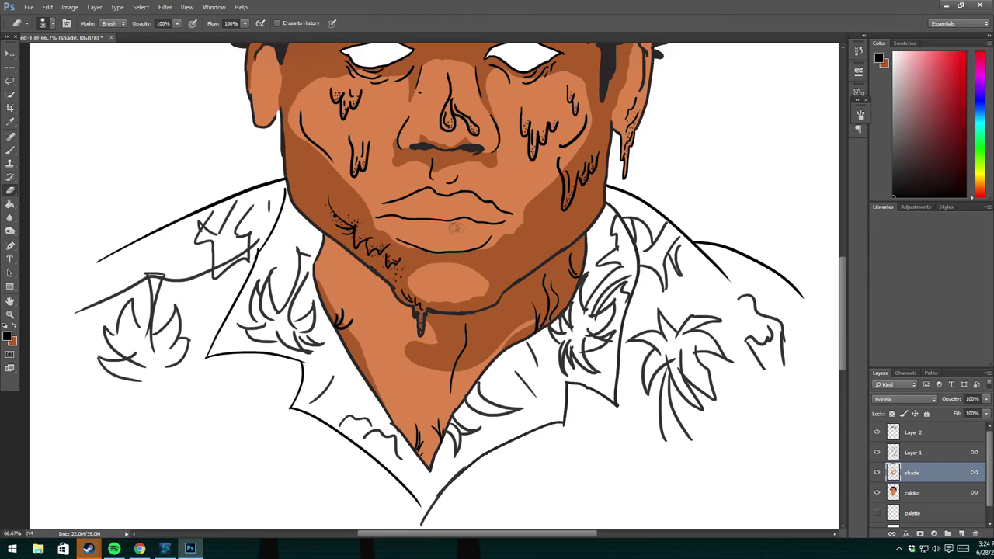
{"action": "key", "text": "b"}
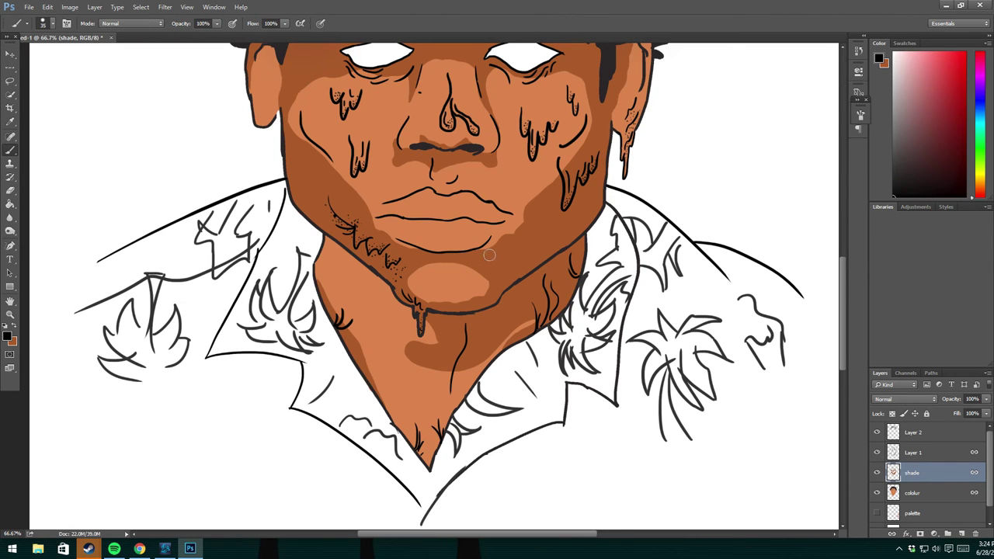
{"action": "left_click", "coordinate": [485, 276], "text": "alt"}
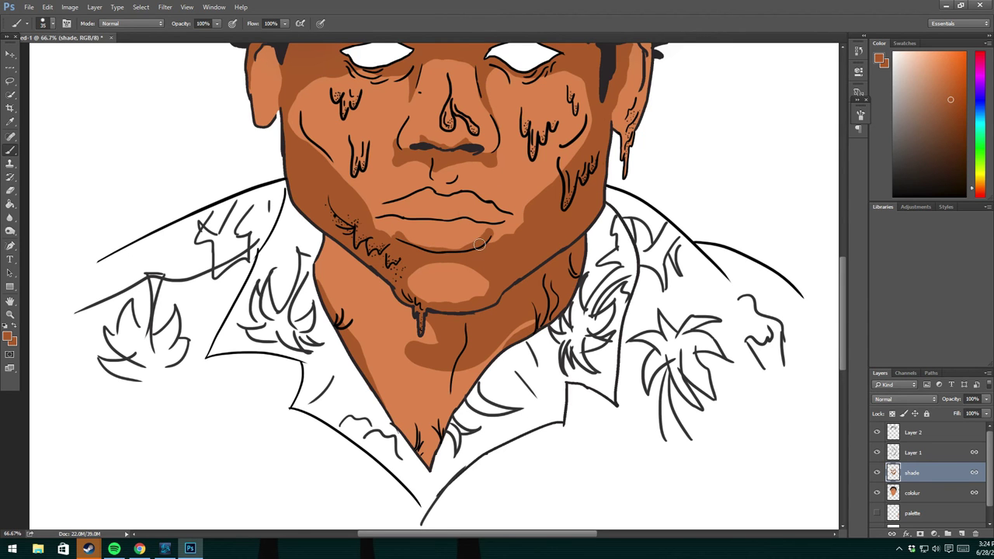
{"action": "key", "text": "ctrl+plus"}
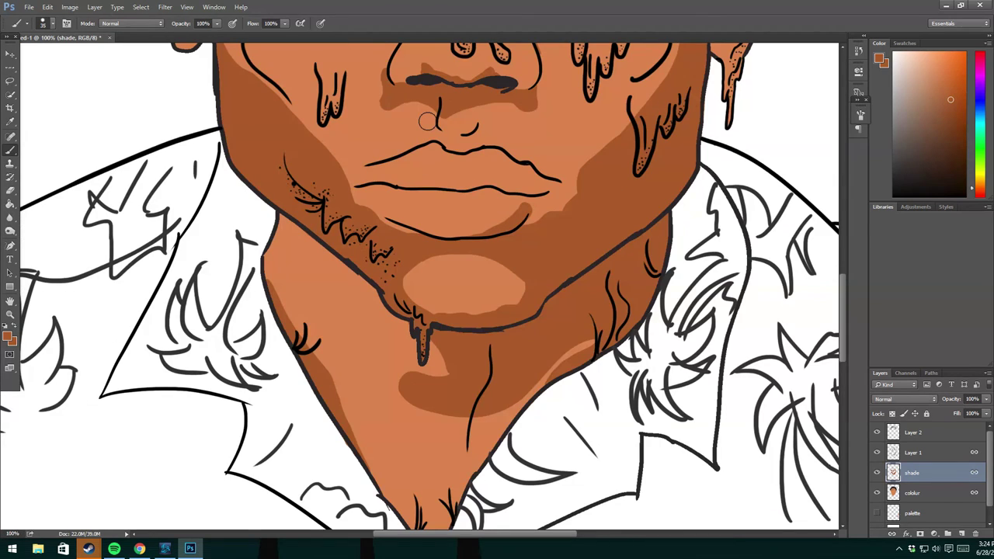
Paint darker brown shading along the lower lip corners and under the nose.
{"action": "left_click_drag", "start_coordinate": [353, 187], "coordinate": [495, 186]}
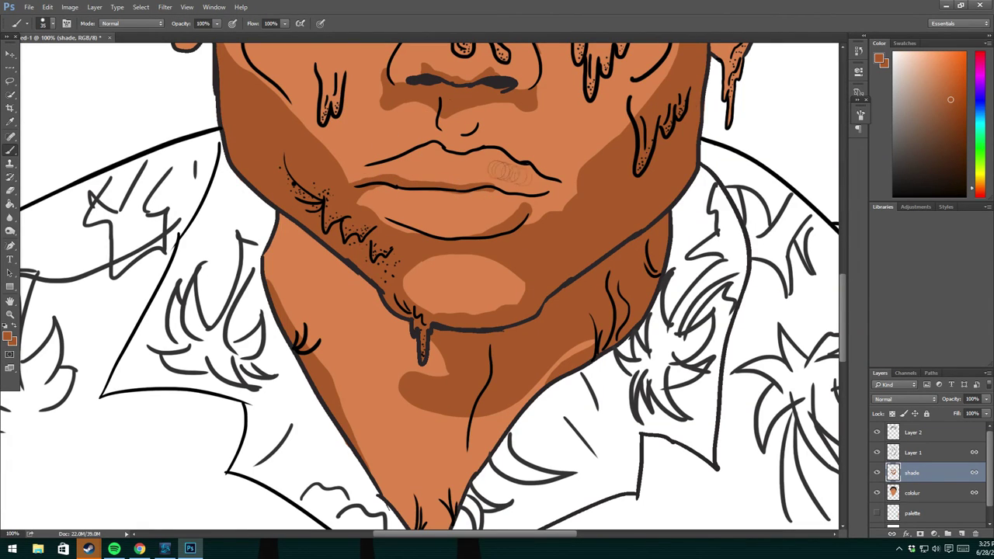
{"action": "left_click_drag", "start_coordinate": [501, 183], "coordinate": [550, 199]}
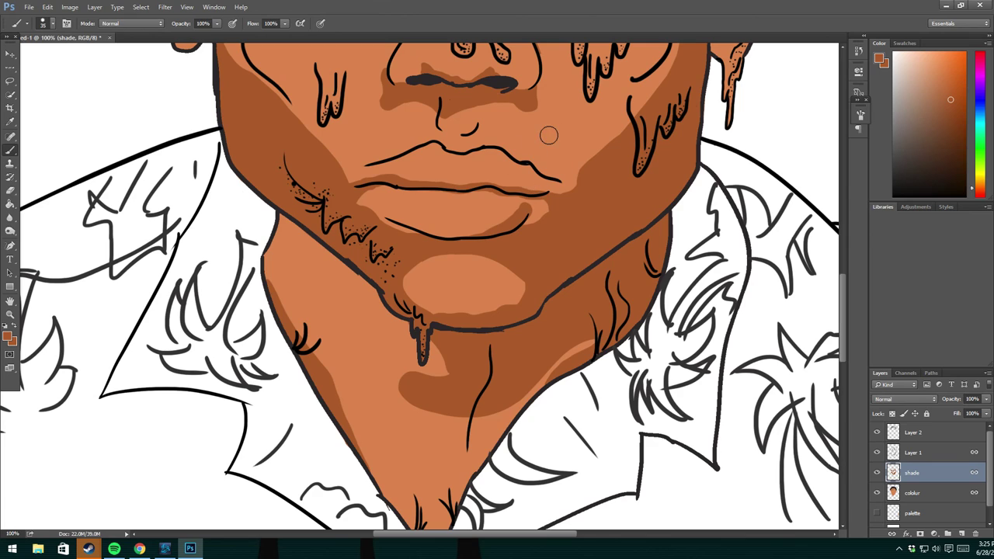
{"action": "key", "text": "e"}
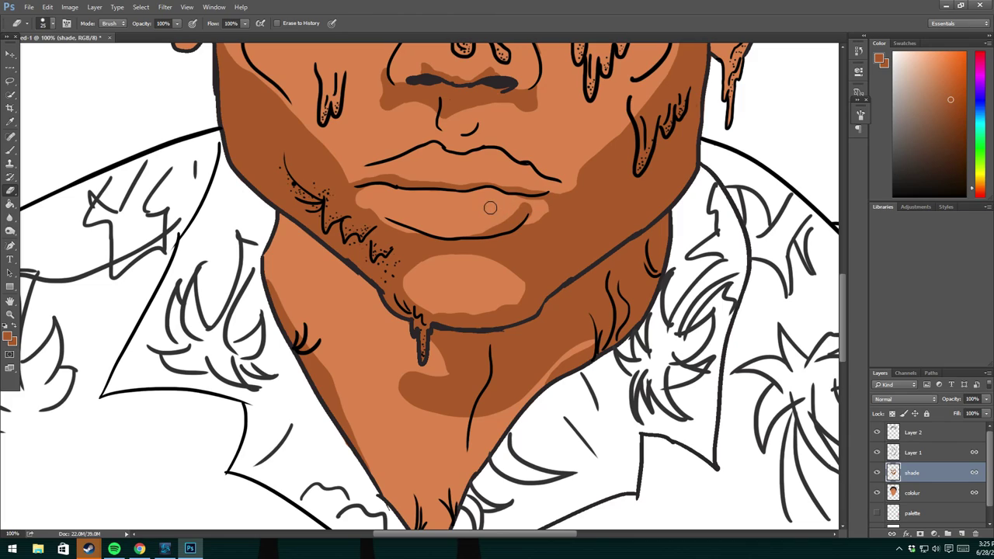
{"action": "key", "text": "ctrl+minus"}
{"action": "key", "text": "ctrl+minus"}
{"action": "key", "text": "ctrl+minus"}
{"action": "key", "text": "ctrl+minus"}
{"action": "key", "text": "ctrl+plus"}
{"action": "key", "text": "ctrl+plus"}
{"action": "key", "text": "ctrl+plus"}
{"action": "key", "text": "ctrl+plus"}
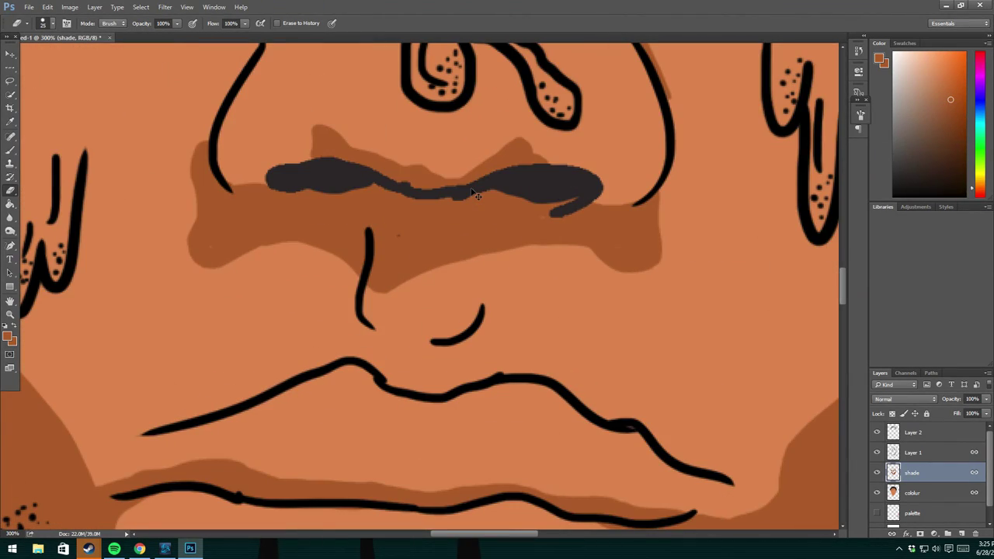
{"action": "key", "text": "b"}
{"action": "left_click_drag", "start_coordinate": [470, 326], "coordinate": [455, 306]}
{"action": "key", "text": "e"}
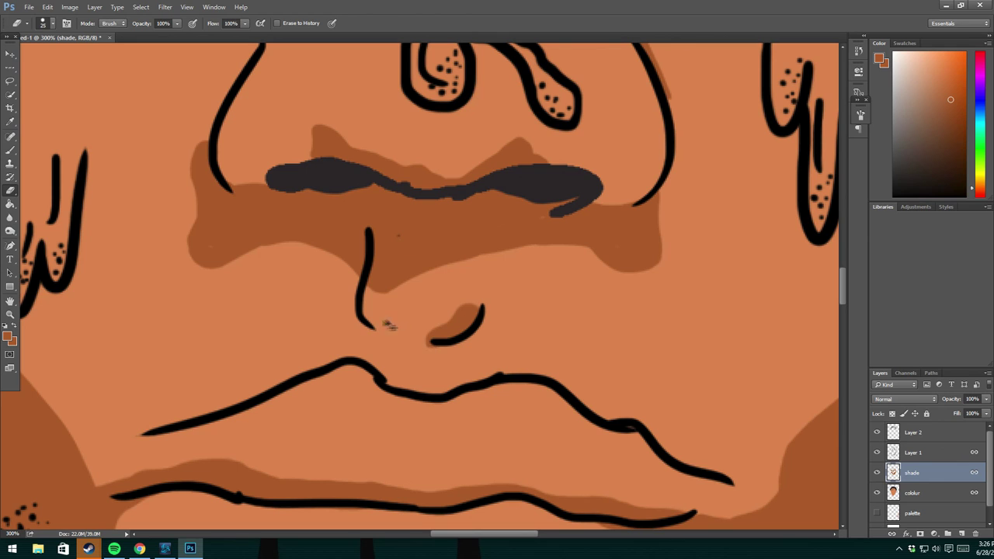
{"action": "key", "text": "b"}
{"action": "mouse_move", "coordinate": [379, 315]}
{"action": "left_mouse_down"}
{"action": "mouse_move", "coordinate": [367, 290]}
{"action": "mouse_move", "coordinate": [359, 168]}
{"action": "left_mouse_up"}
{"action": "key", "text": "e"}
Shade the upper edge of the lower lip and trim the shade's edge with the eraser.
{"action": "left_click_drag", "start_coordinate": [571, 359], "coordinate": [692, 366]}
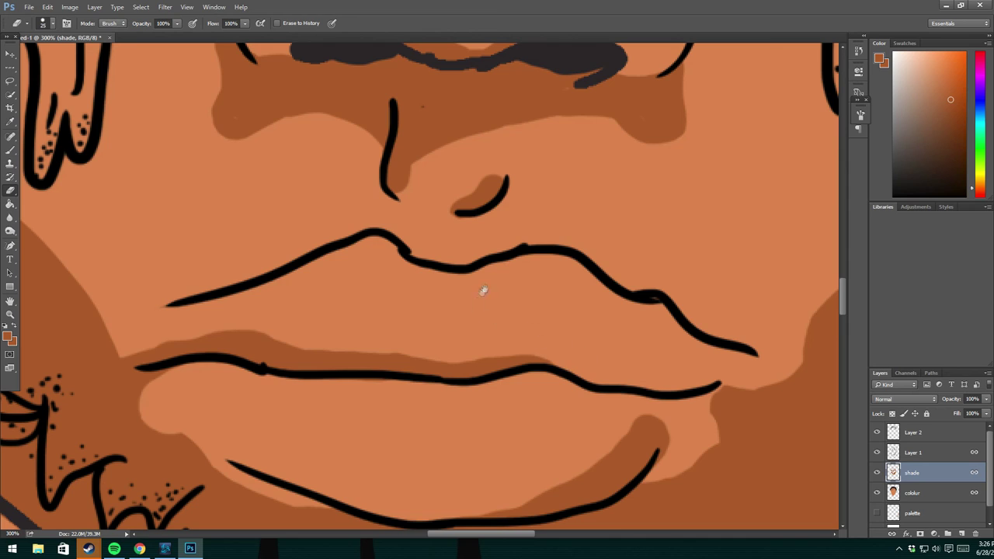
{"action": "key", "text": "b"}
{"action": "mouse_move", "coordinate": [470, 357]}
{"action": "left_mouse_down"}
{"action": "mouse_move", "coordinate": [425, 331]}
{"action": "mouse_move", "coordinate": [322, 335]}
{"action": "mouse_move", "coordinate": [573, 347]}
{"action": "mouse_move", "coordinate": [648, 384]}
{"action": "mouse_move", "coordinate": [582, 378]}
{"action": "mouse_move", "coordinate": [651, 387]}
{"action": "left_mouse_up"}
{"action": "key", "text": "e"}
{"action": "key", "text": "ctrl+z"}
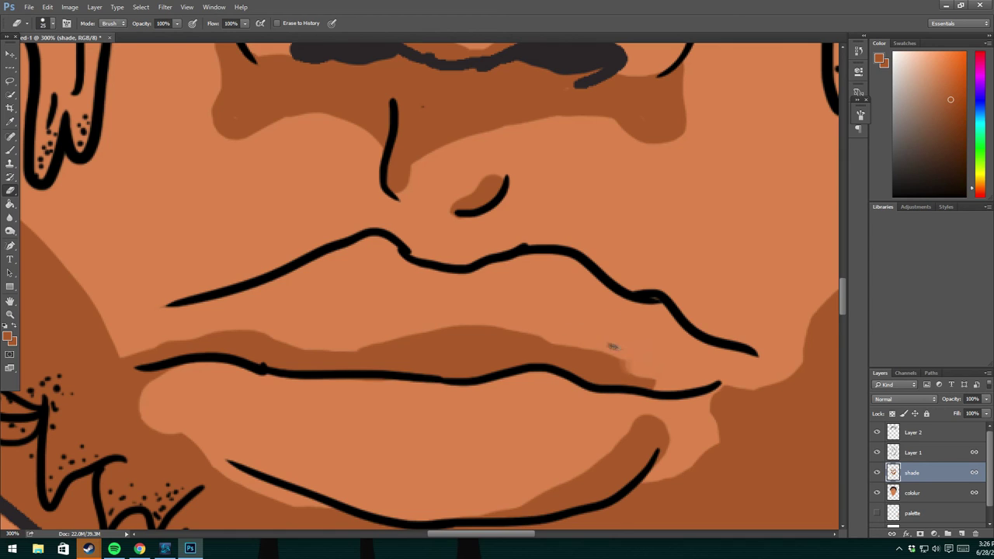
{"action": "key", "text": "ctrl+z"}
{"action": "left_click_drag", "start_coordinate": [648, 373], "coordinate": [659, 389]}
{"action": "key", "text": "ctrl+z"}
Select Layer 2 through the colour layer and apply Free Transform to the whole portrait.
{"action": "key", "text": "ctrl+minus"}
{"action": "key", "text": "ctrl+minus"}
{"action": "key", "text": "ctrl+minus"}
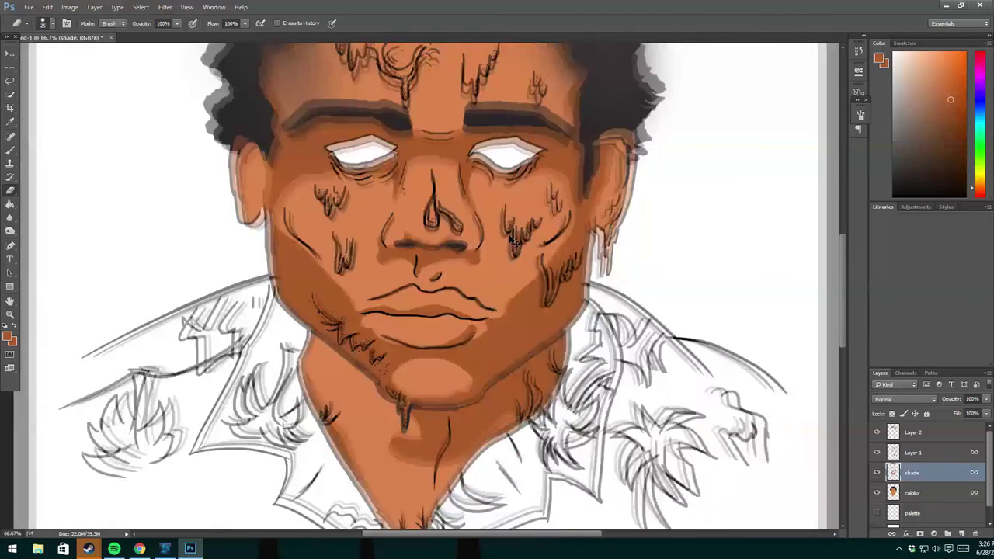
{"action": "key", "text": "ctrl+minus"}
{"action": "key", "text": "ctrl+minus"}
{"action": "key", "text": "ctrl+minus"}
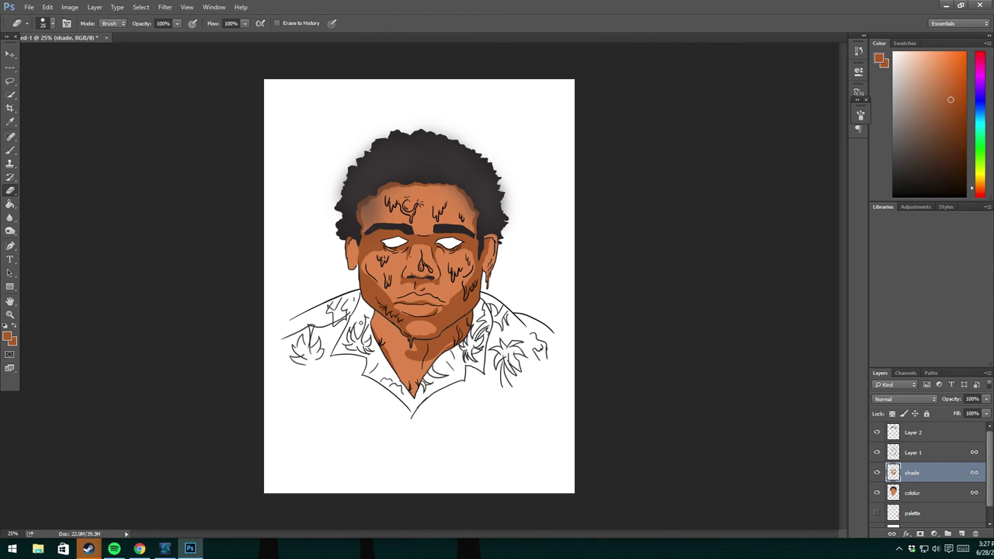
{"action": "left_click", "coordinate": [913, 492]}
{"action": "left_click", "coordinate": [913, 432], "text": "shift"}
{"action": "right_click", "coordinate": [941, 463]}
{"action": "left_click", "coordinate": [542, 313]}
{"action": "key", "text": "ctrl+t"}
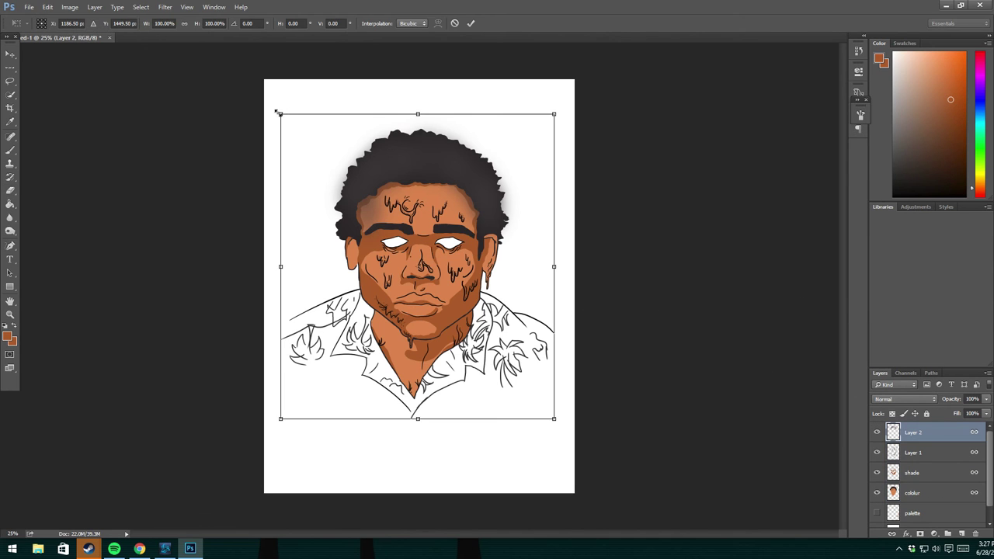